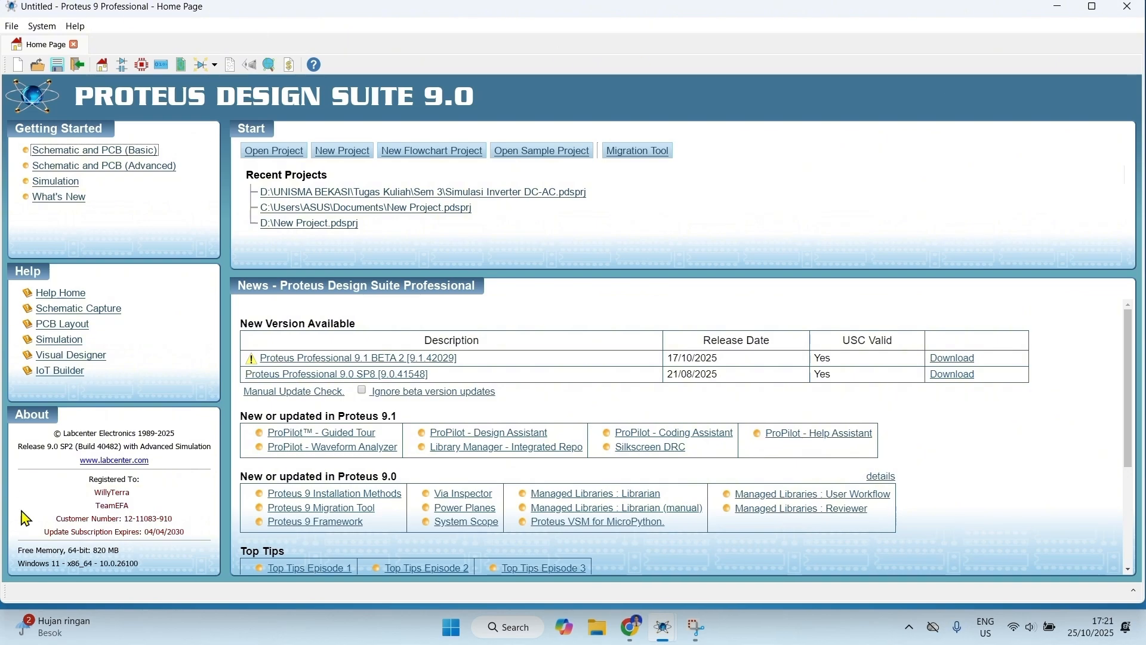
Step: Start a new project and name it "Skematik Inverter DC to AC"
{"action": "left_click", "coordinate": [1093, 7]}
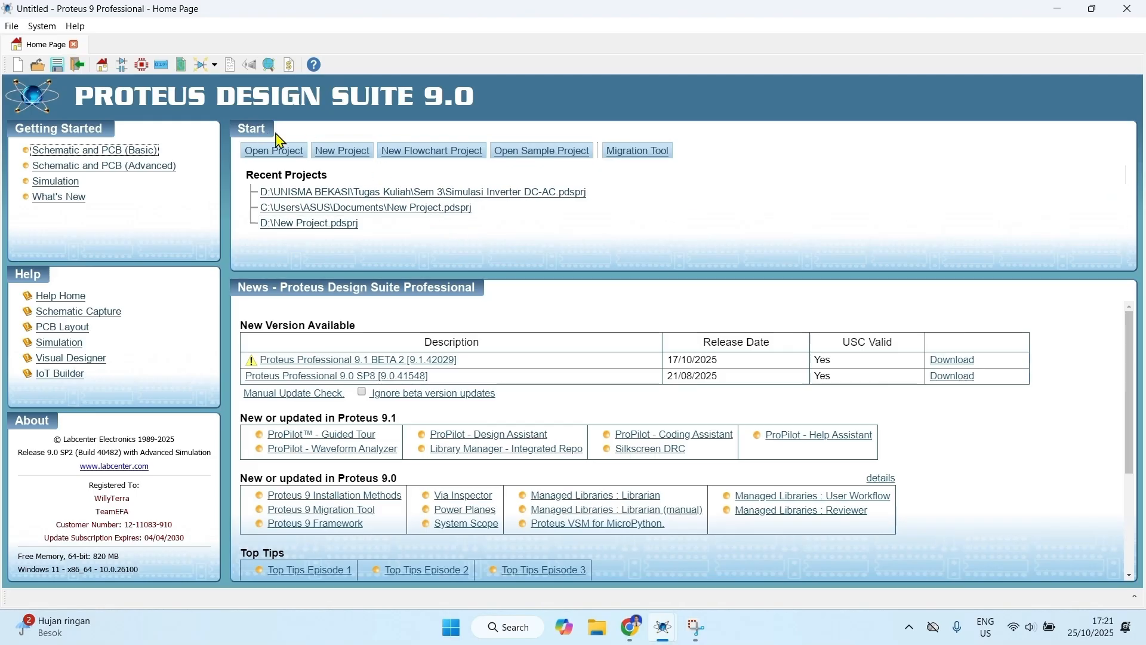
{"action": "left_click", "coordinate": [351, 151]}
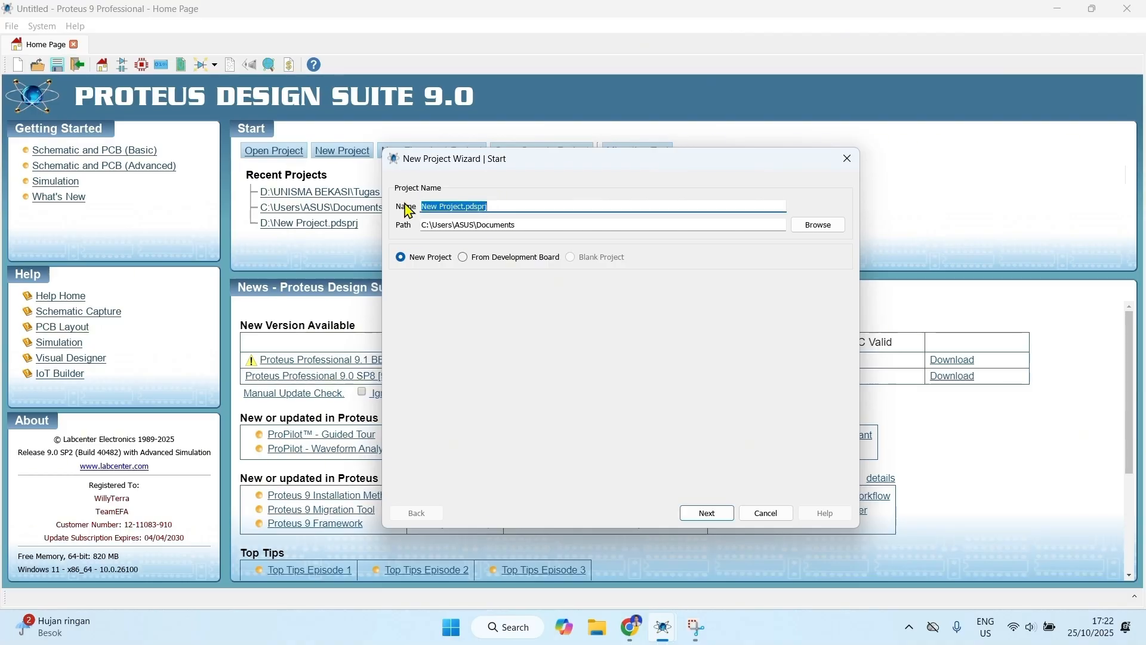
{"action": "type", "text": "Skematik"}
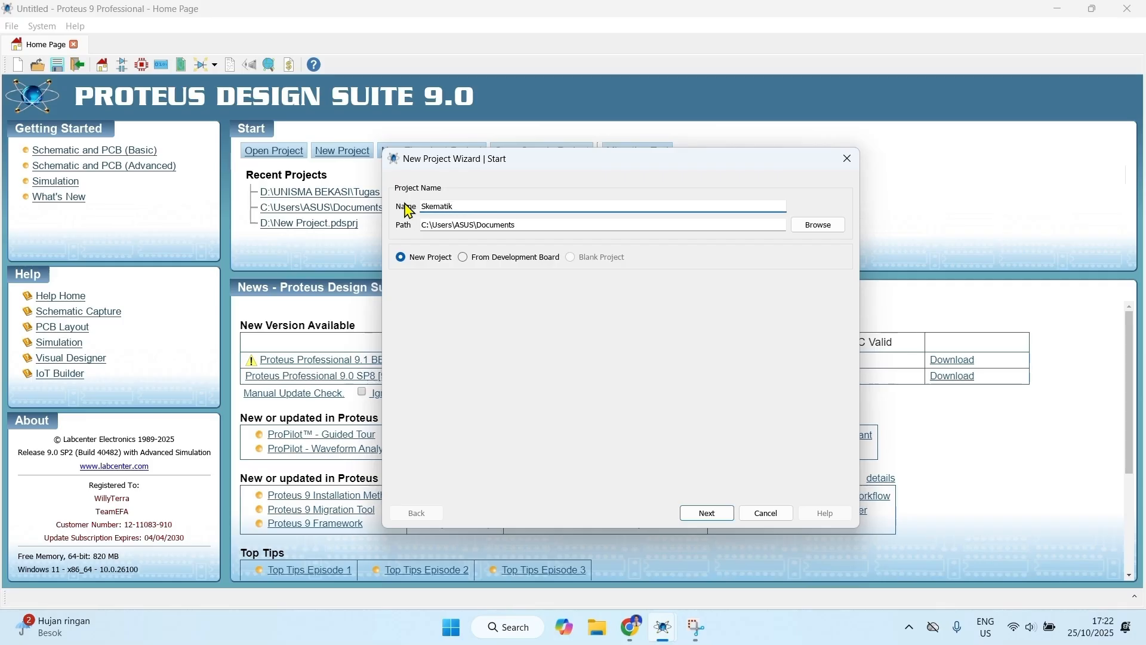
{"action": "type", "text": " Inverter DC to AC"}
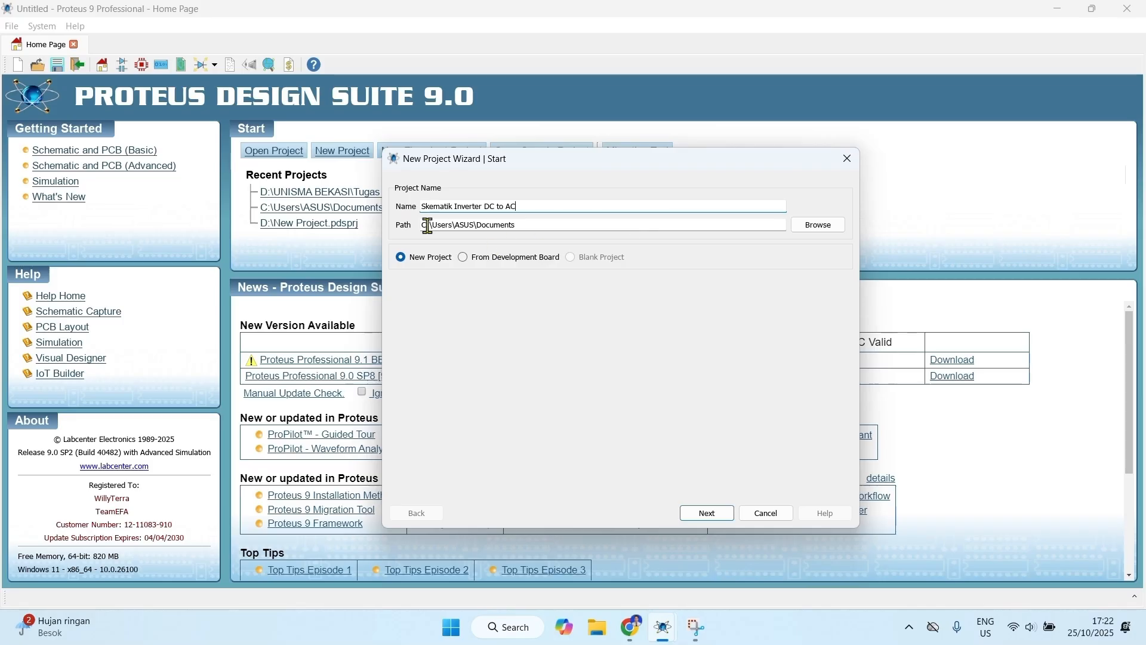
Step: Set the project's save location to New Volume (D:)
{"action": "left_click", "coordinate": [834, 233]}
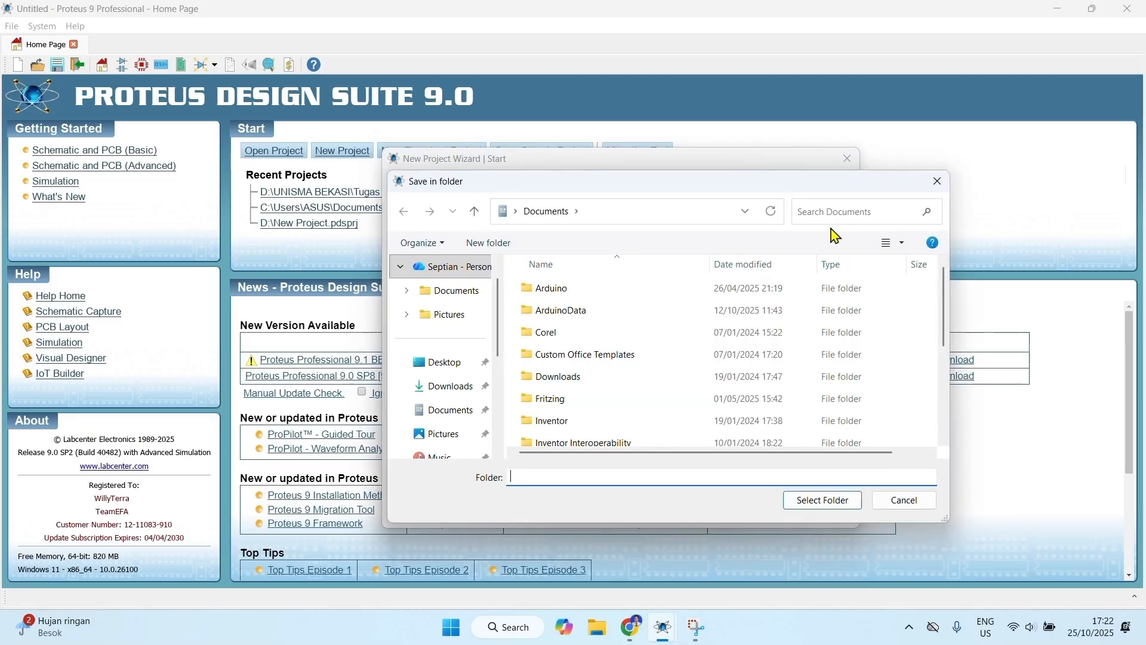
{"action": "scroll", "coordinate": [454, 382], "scroll_direction": "down", "scroll_amount": 2}
{"action": "scroll", "coordinate": [460, 410], "scroll_direction": "down", "scroll_amount": 1}
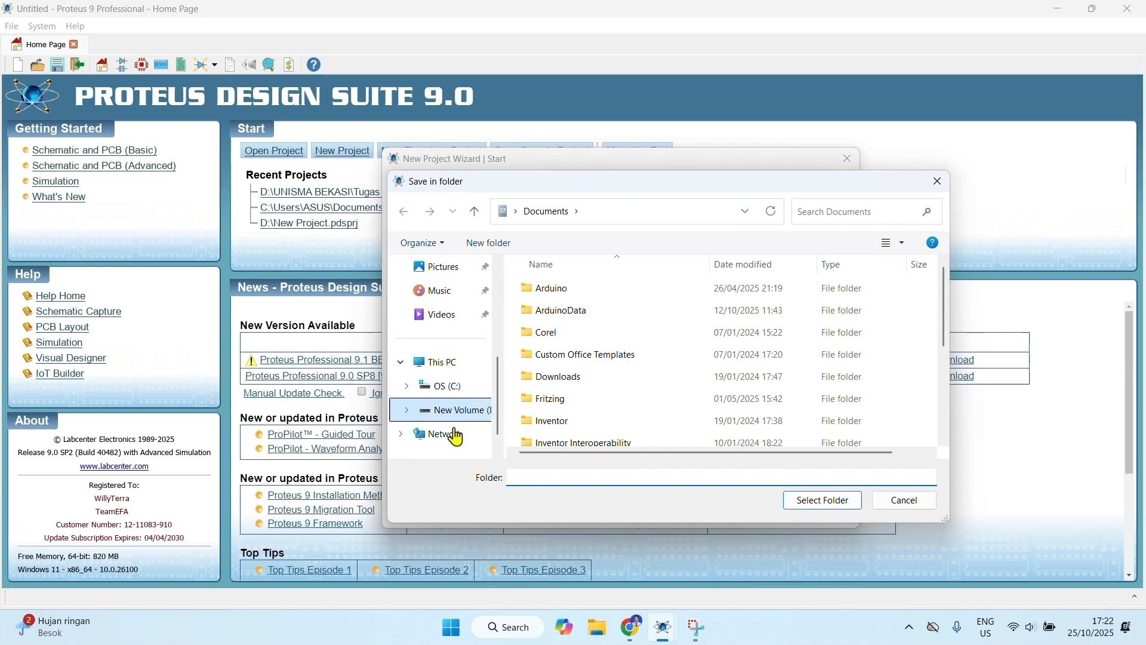
{"action": "left_click", "coordinate": [460, 409]}
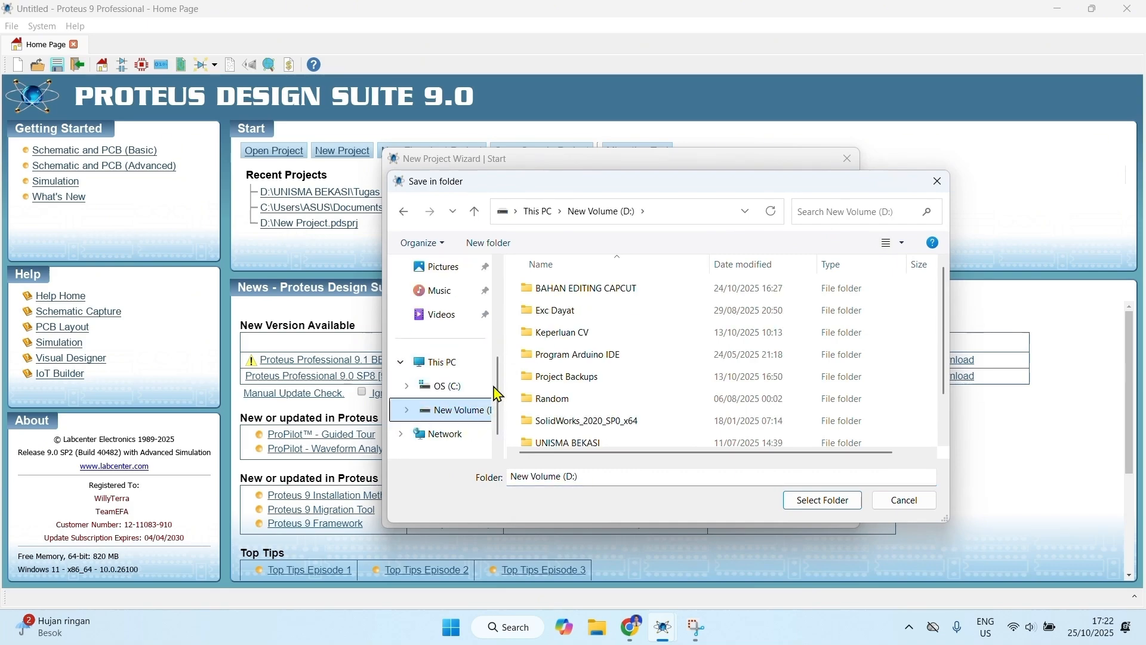
{"action": "left_click", "coordinate": [816, 502]}
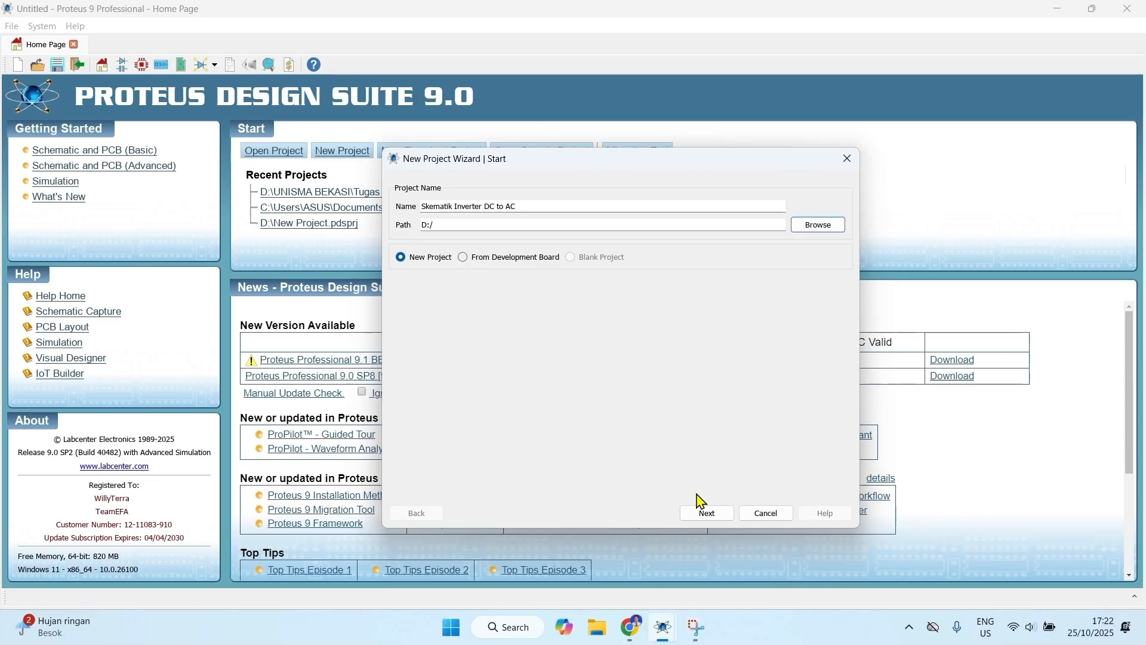
Step: Create the project with the DEFAULT schematic template, no PCB layout and no firmware project
{"action": "left_click", "coordinate": [707, 512]}
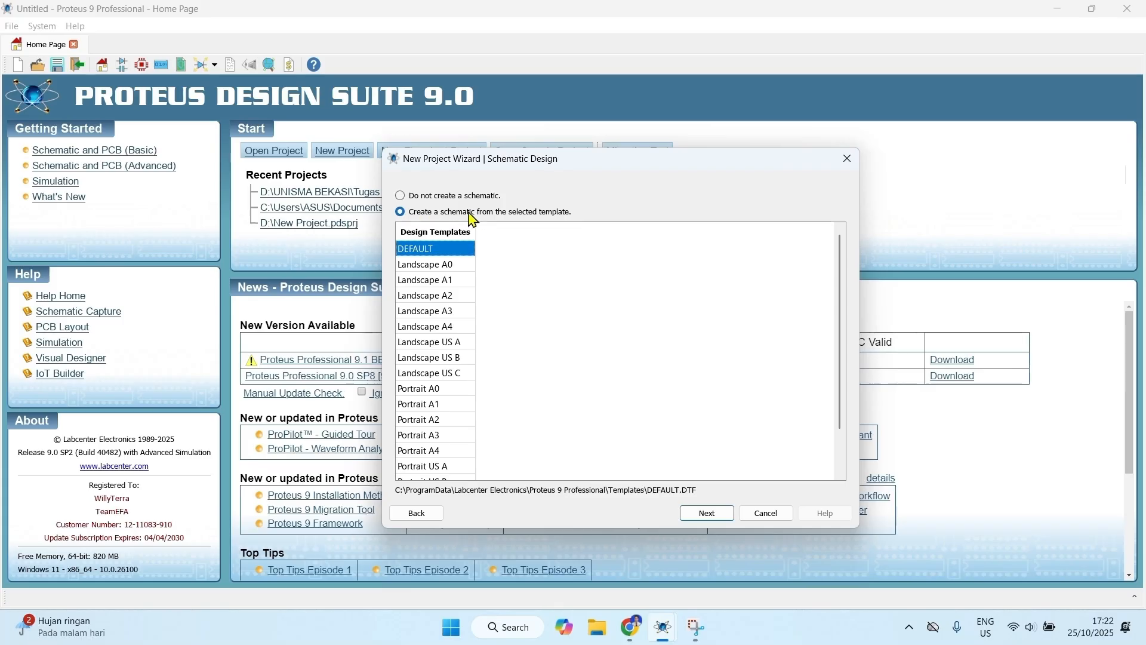
{"action": "left_click", "coordinate": [710, 514]}
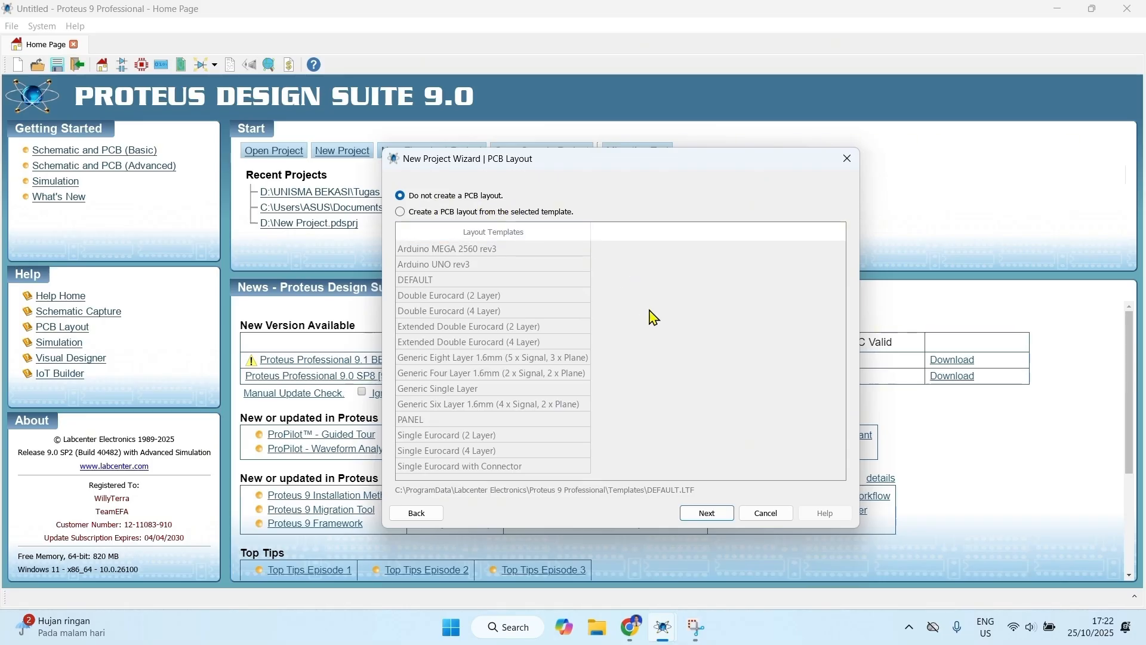
{"action": "left_click", "coordinate": [706, 513]}
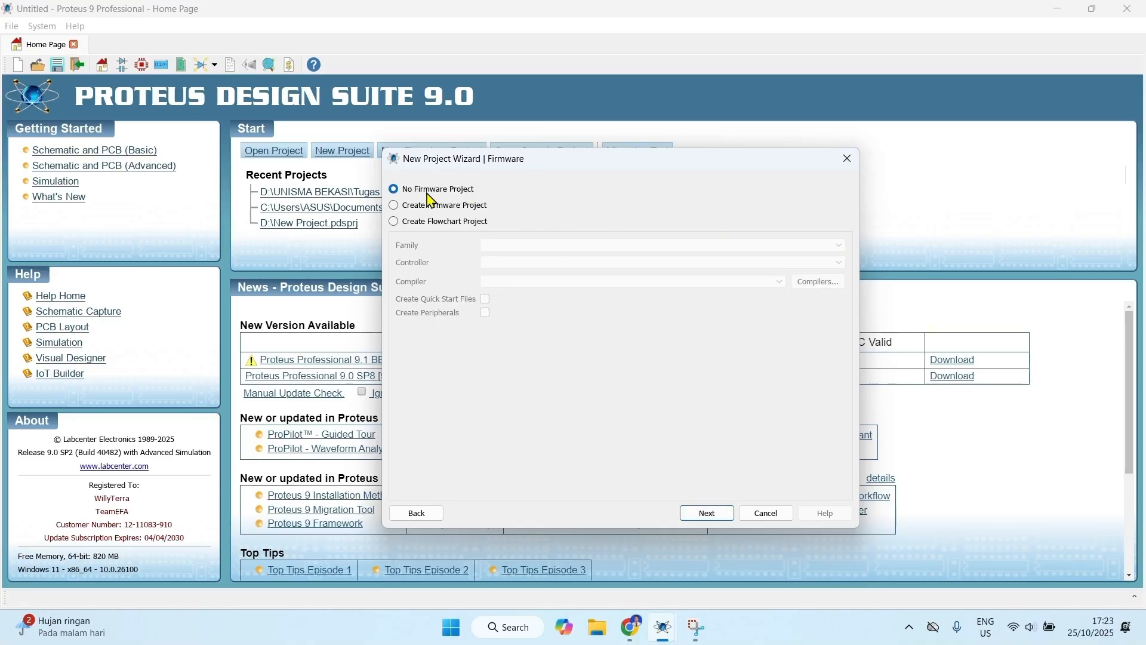
{"action": "left_click", "coordinate": [705, 515]}
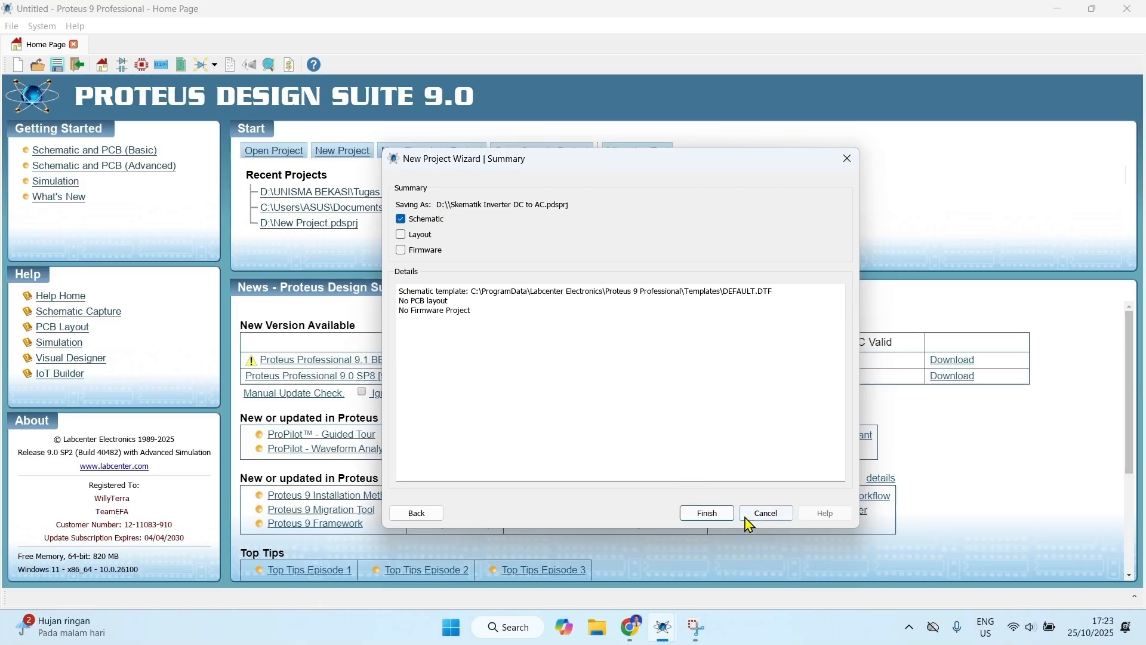
{"action": "left_click", "coordinate": [712, 514]}
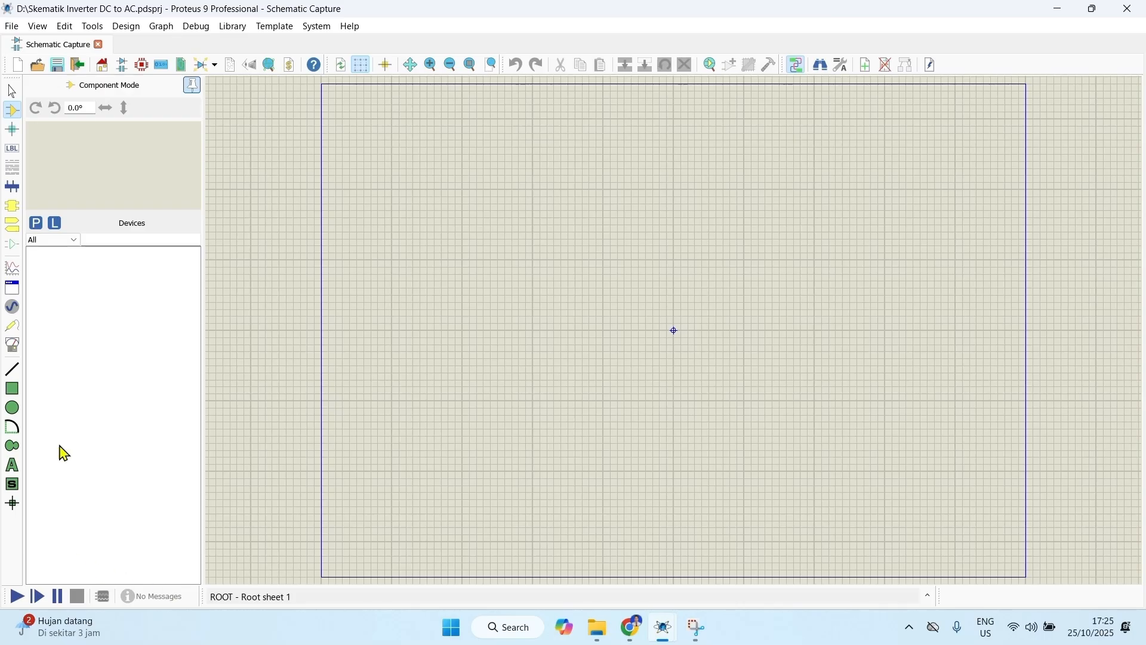
Step: Find "battery" in the component libraries and add the BATTERY DC voltage source from the ACTIVE library to the device list
{"action": "left_click", "coordinate": [36, 225]}
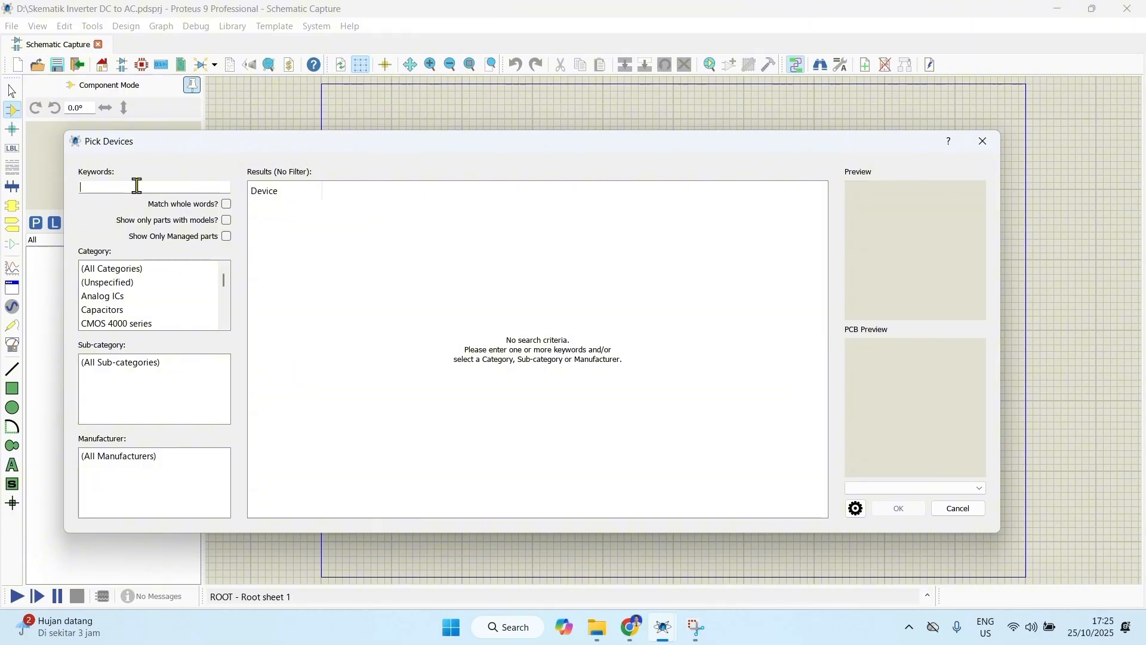
{"action": "type", "text": "battery"}
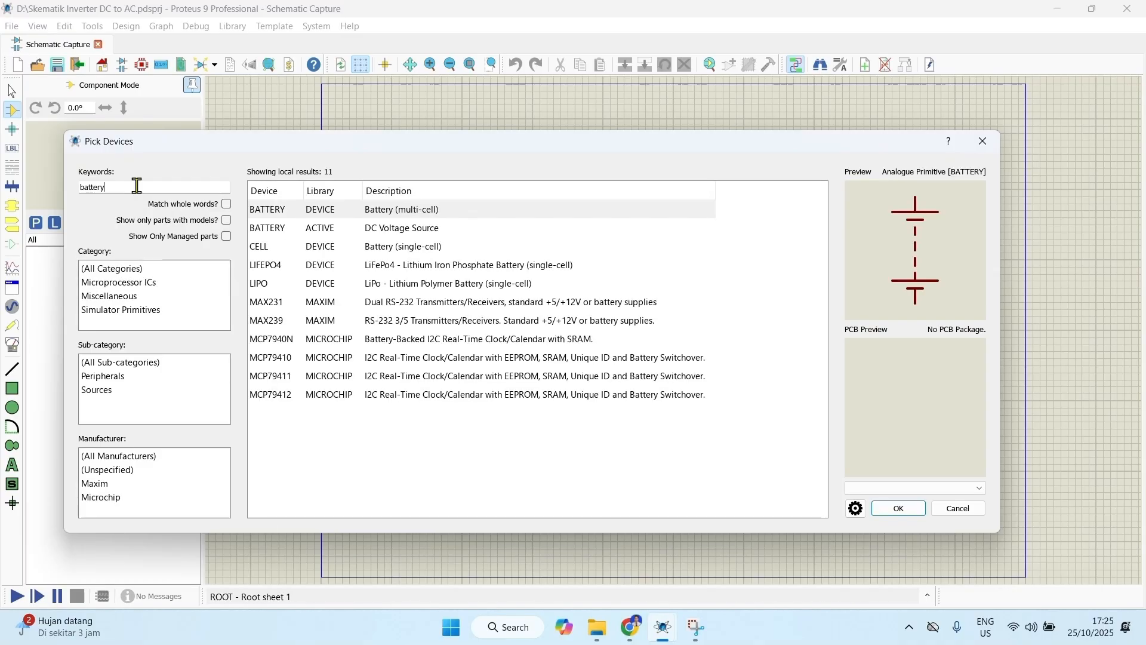
{"action": "left_click", "coordinate": [389, 233]}
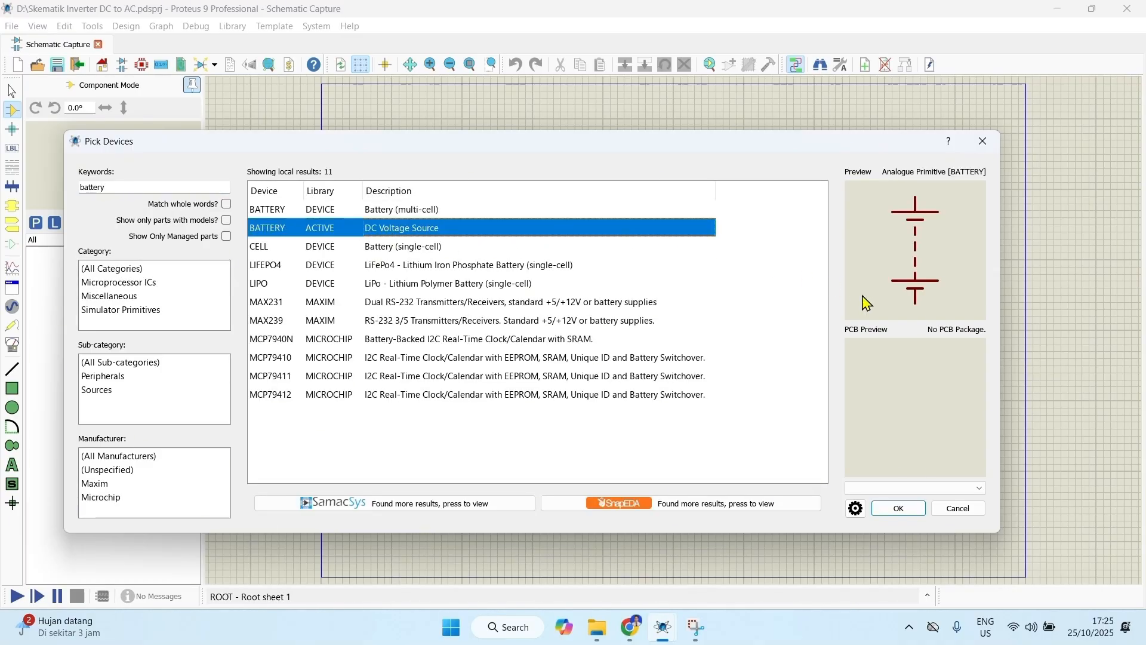
{"action": "left_click", "coordinate": [909, 513]}
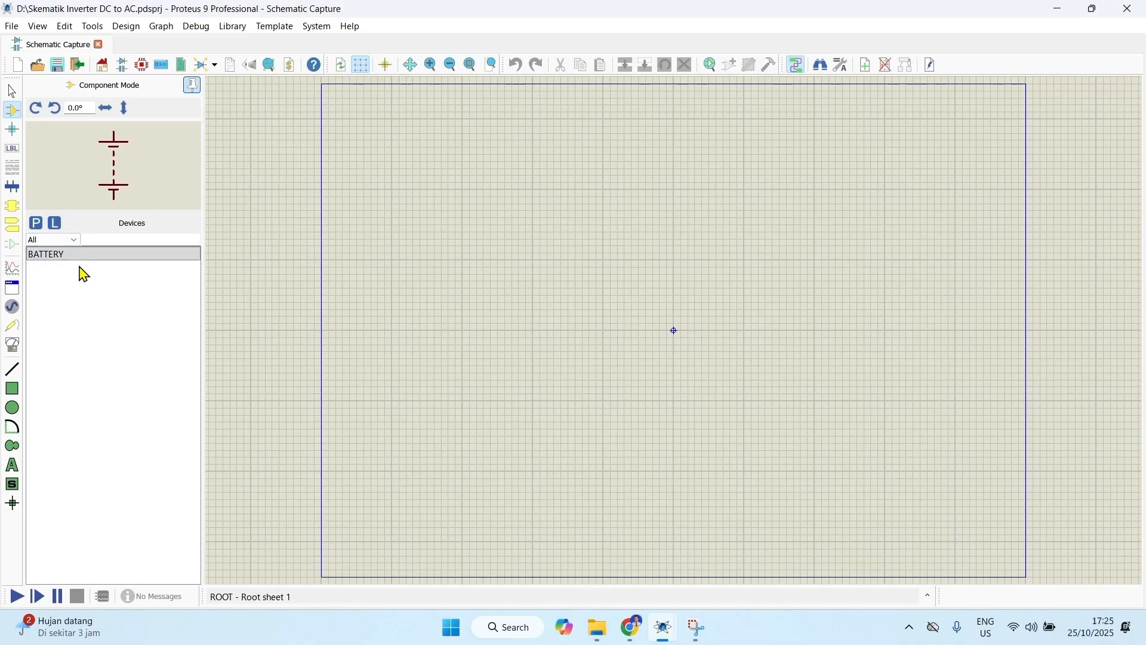
Step: Find "capacitor" in the component libraries and add the generic non-electrolytic CAP to the device list
{"action": "left_click", "coordinate": [36, 224]}
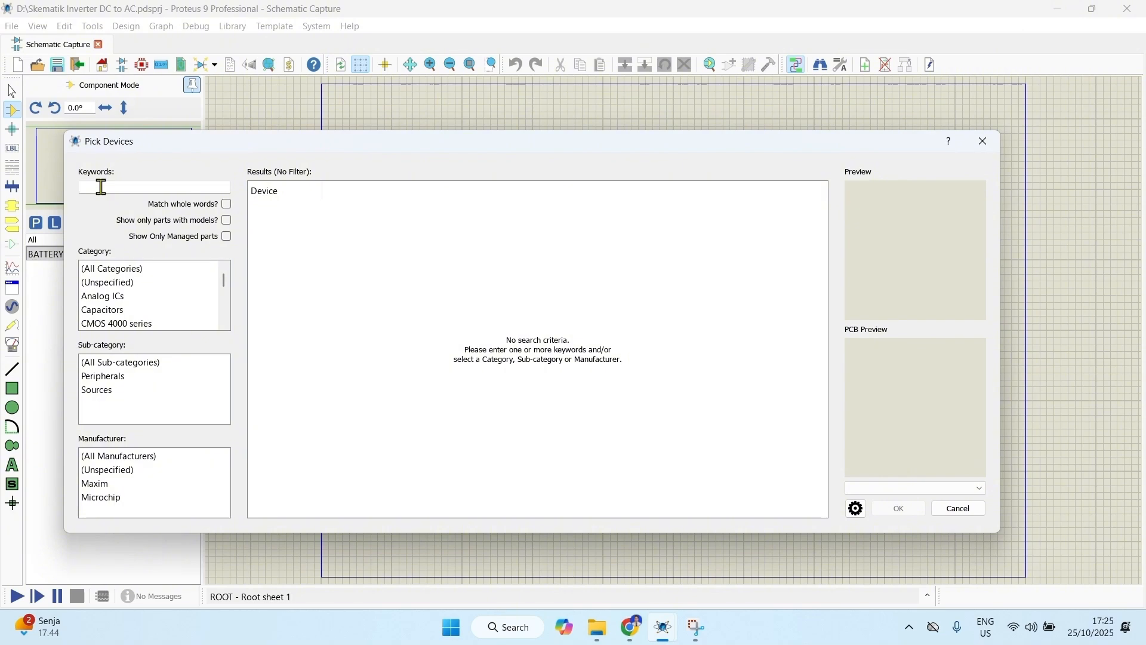
{"action": "type", "text": "capacitor"}
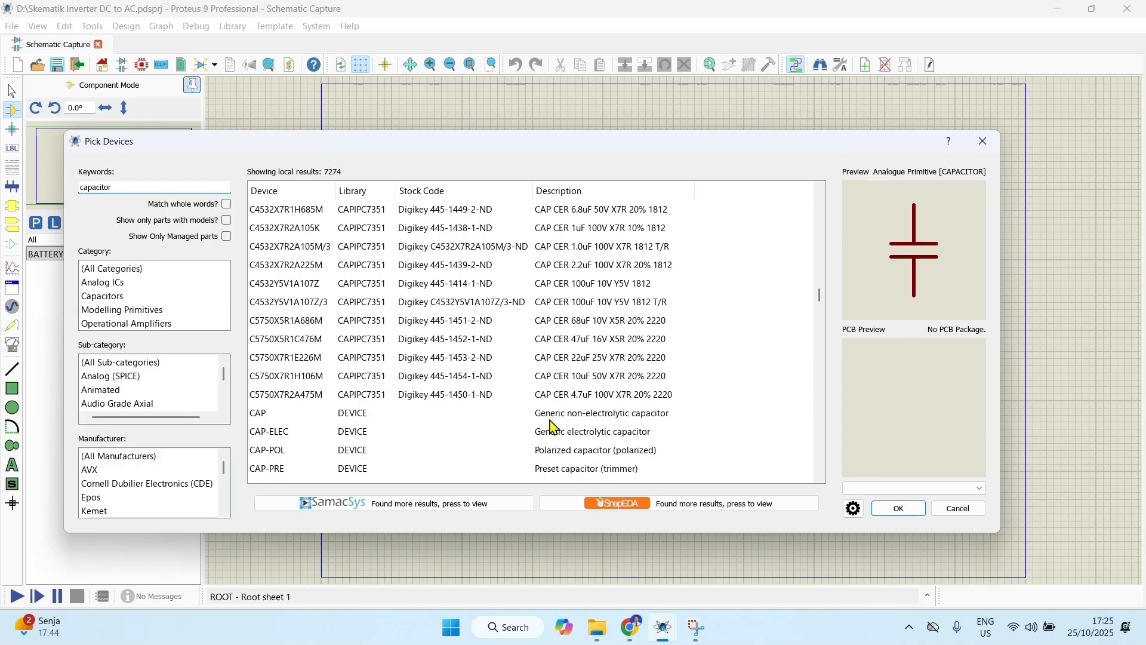
{"action": "left_click", "coordinate": [555, 423]}
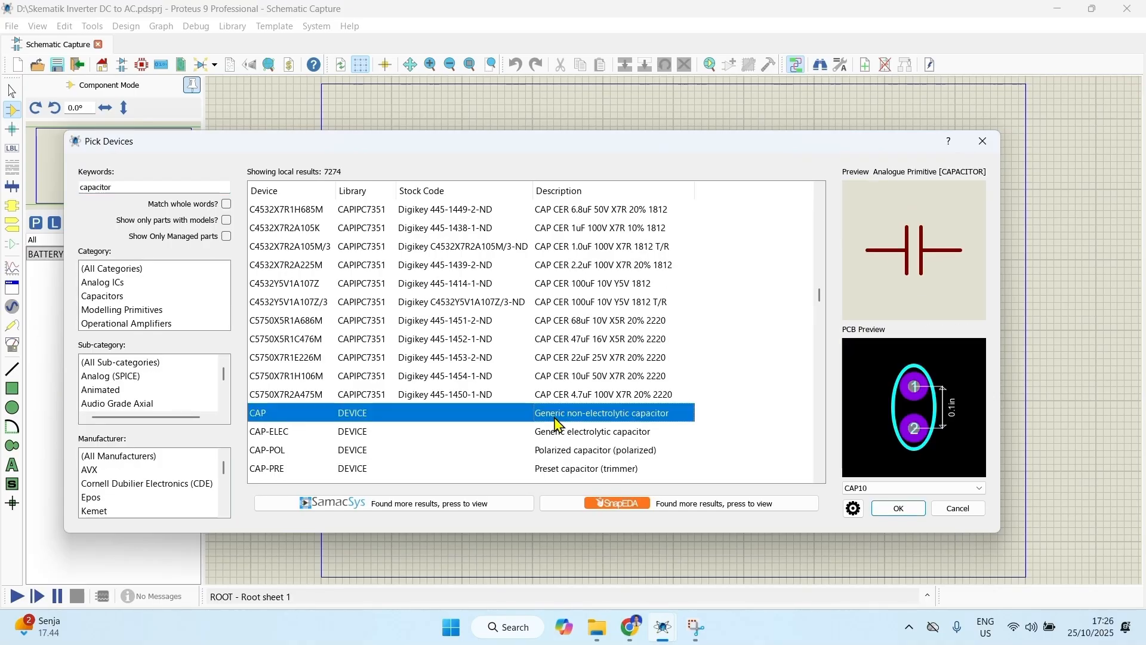
{"action": "left_click", "coordinate": [896, 508]}
Step: Find 1N4007 in the component libraries and add the DIODESINC version of the diode to the device list
{"action": "left_click", "coordinate": [36, 222]}
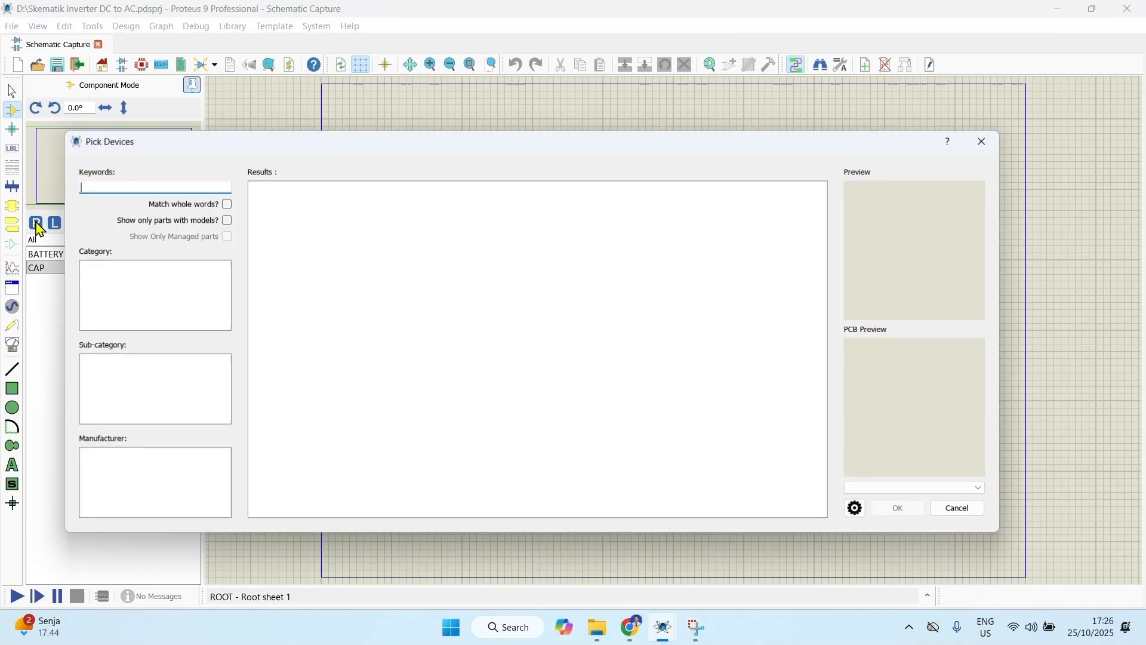
{"action": "type", "text": "1N4007"}
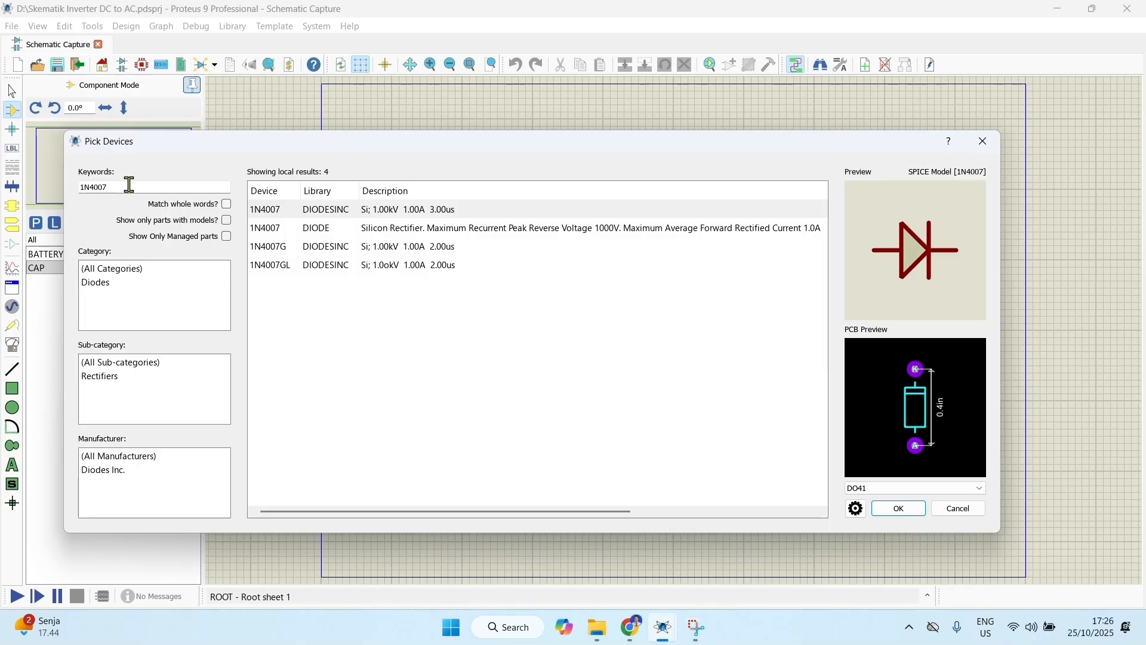
{"action": "left_click", "coordinate": [472, 214]}
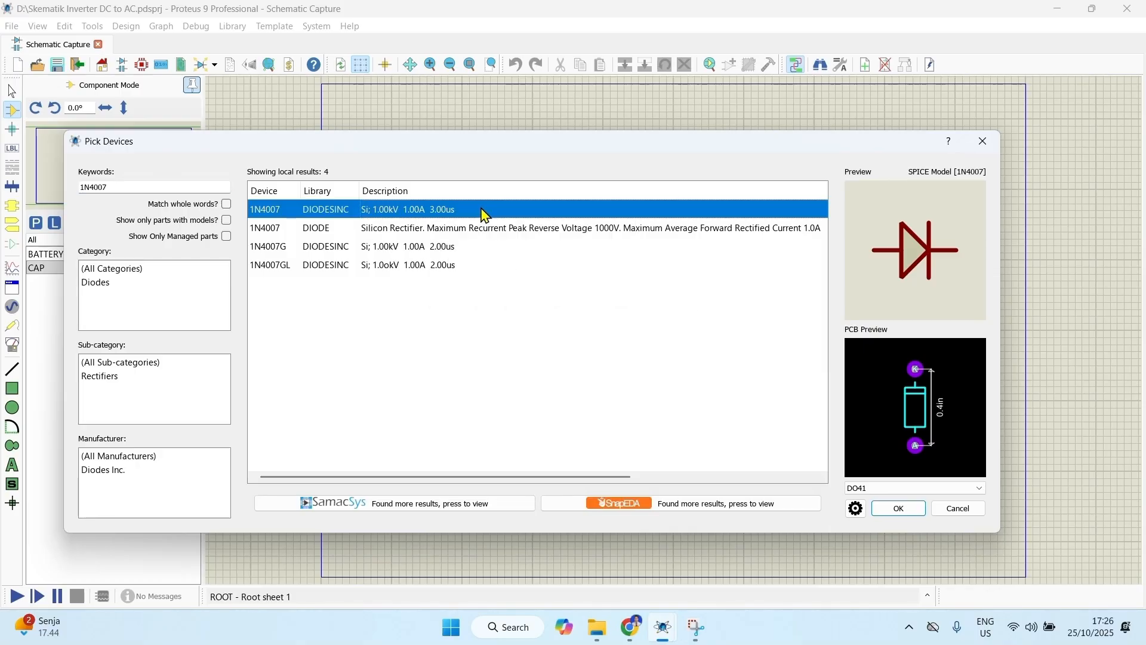
{"action": "left_click", "coordinate": [908, 515]}
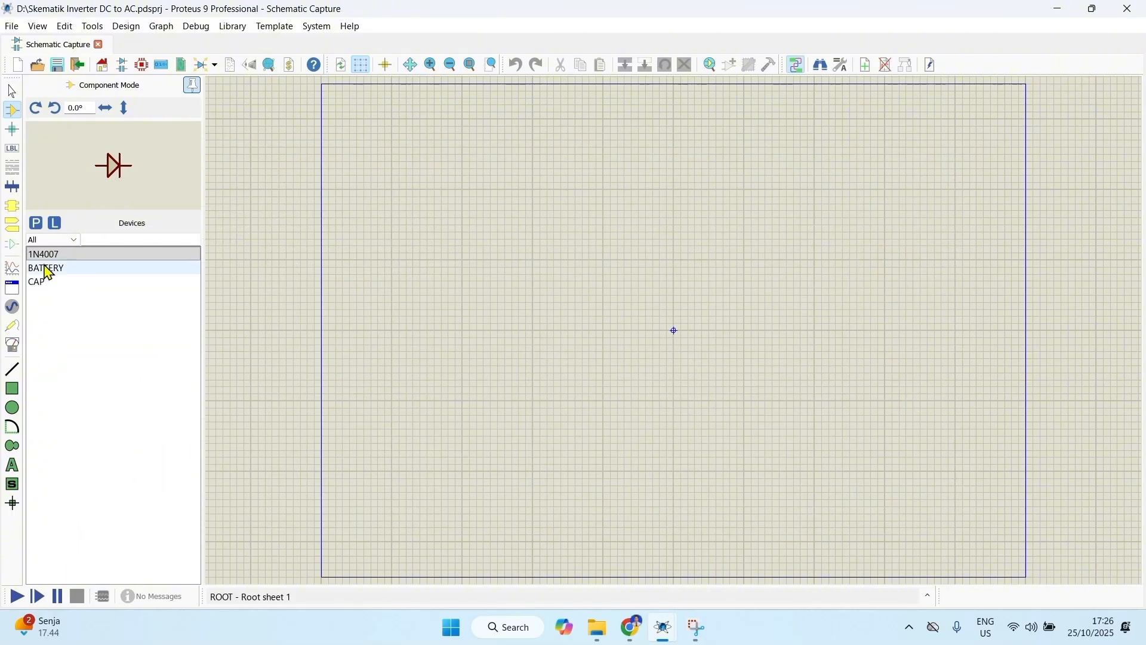
Step: Find CD4047BCM in the component libraries and add this multivibrator to the device list
{"action": "left_click", "coordinate": [37, 223]}
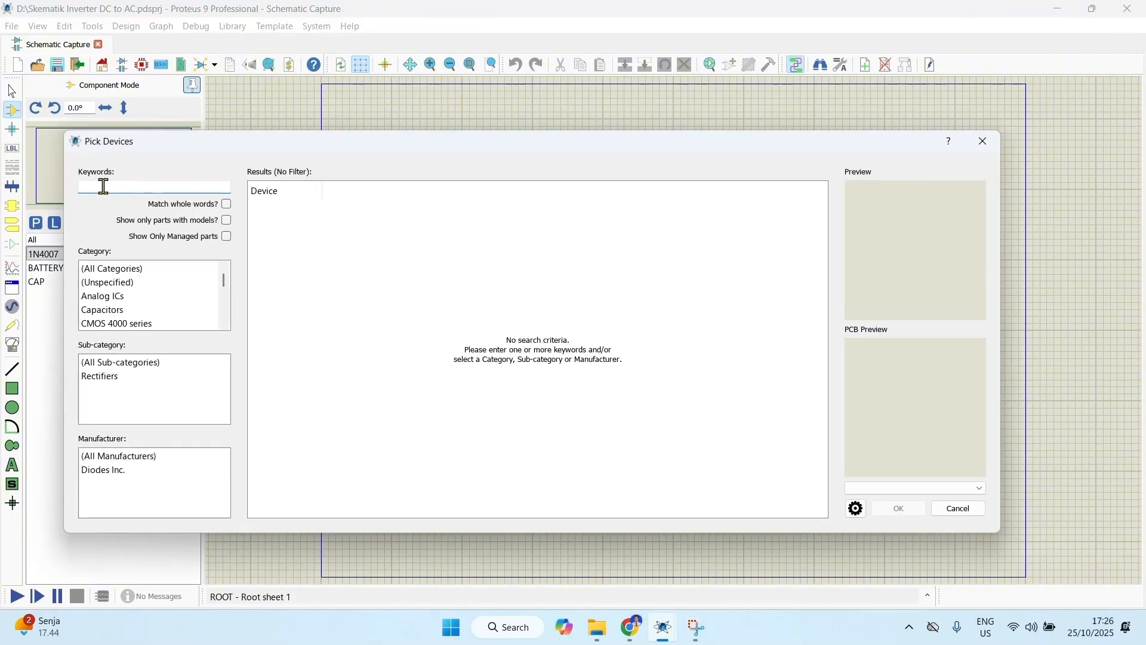
{"action": "type", "text": "CD4047BCM"}
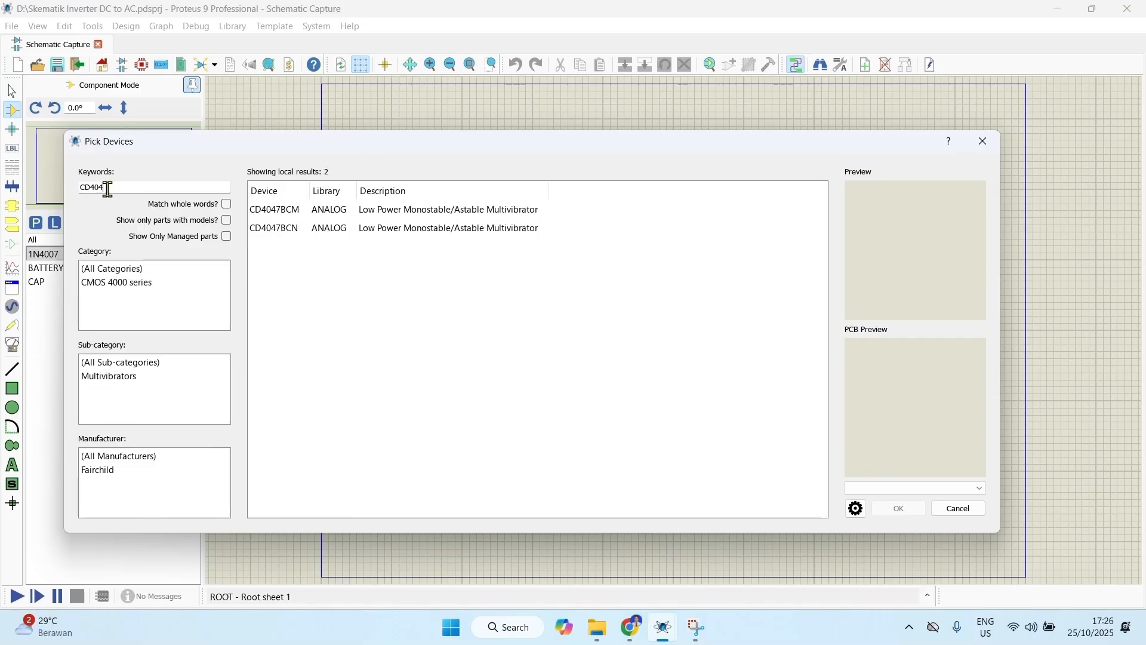
{"action": "left_click", "coordinate": [348, 213]}
{"action": "left_click", "coordinate": [898, 508]}
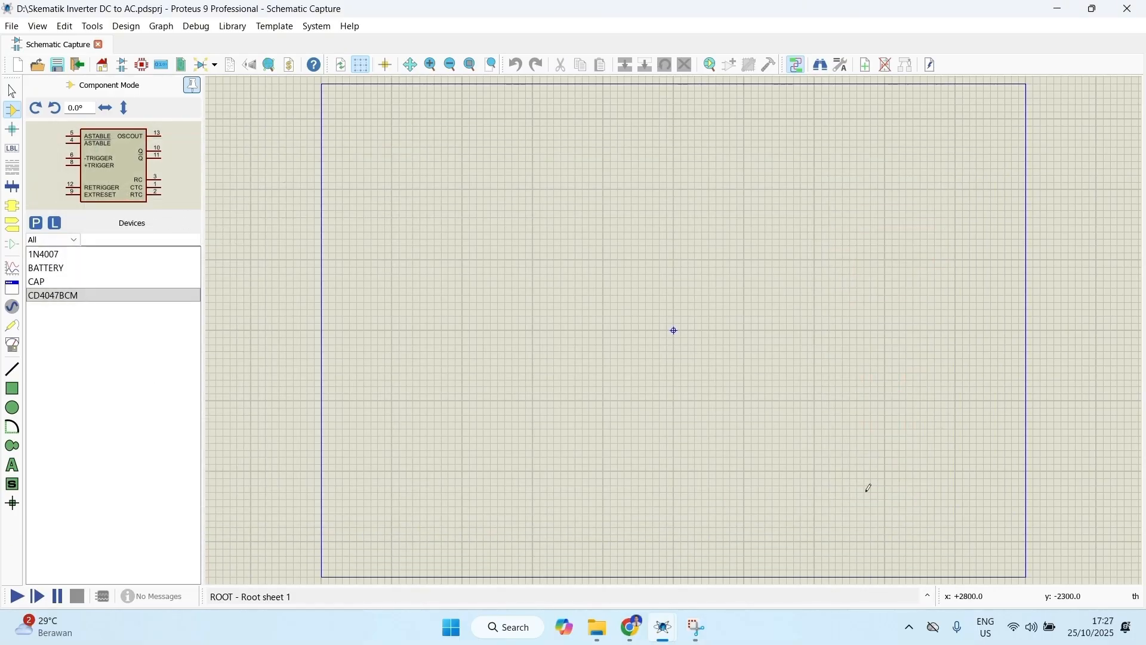
Step: Find IRF540 in the component libraries and add the N-channel MOSFET from the FET library to the device list
{"action": "left_click", "coordinate": [36, 223]}
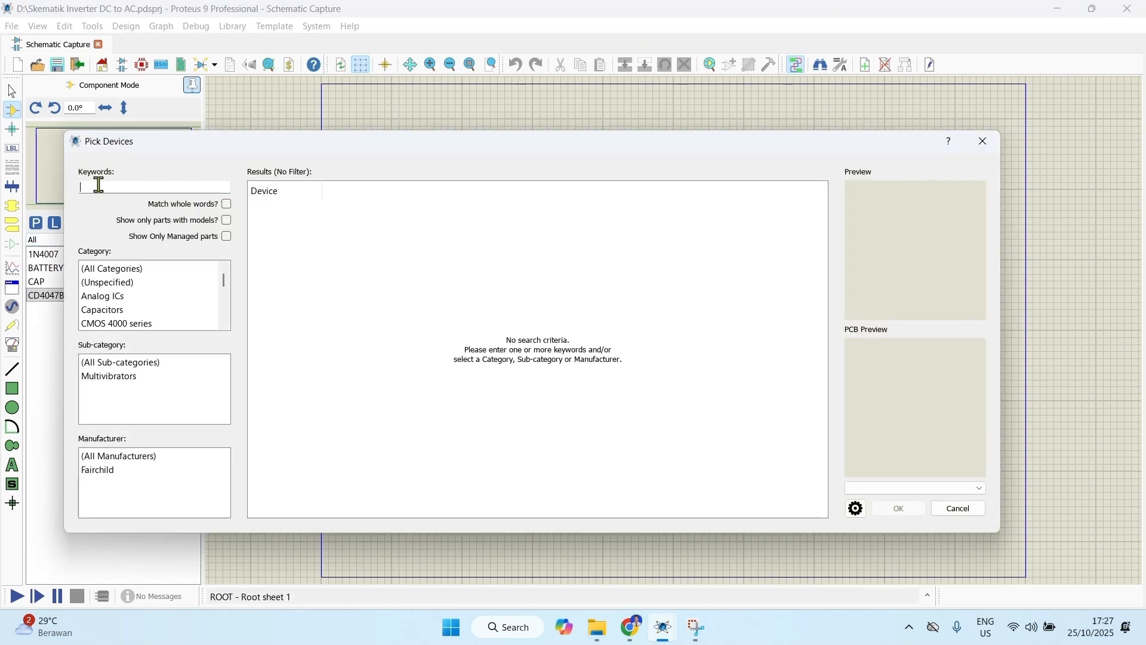
{"action": "type", "text": "RF"}
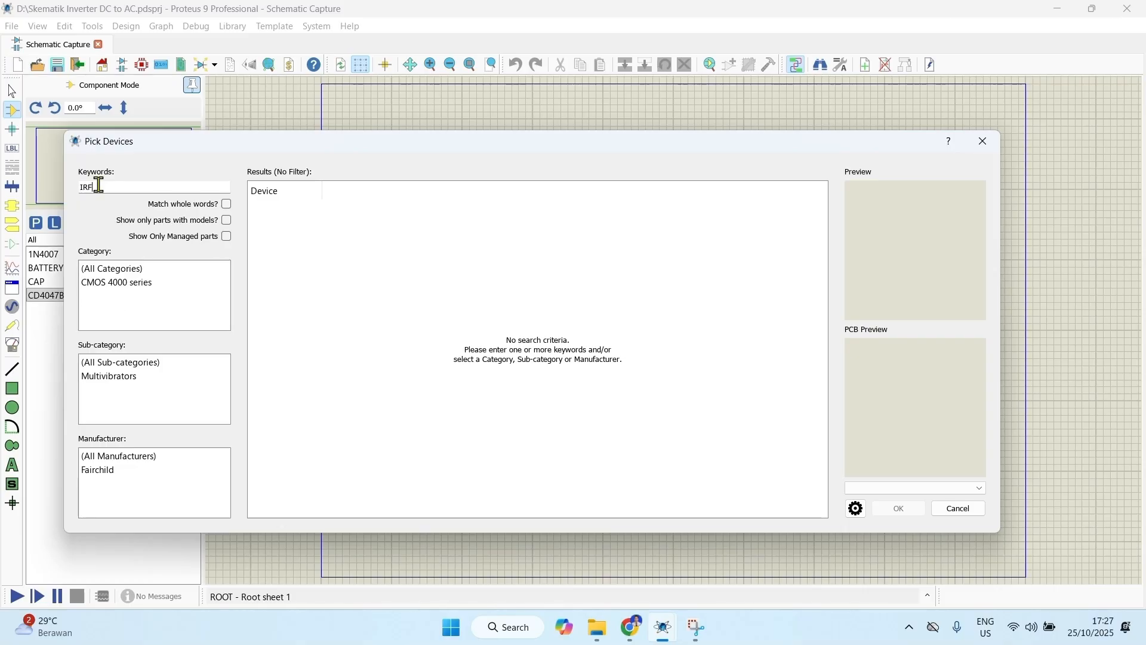
{"action": "type", "text": "540"}
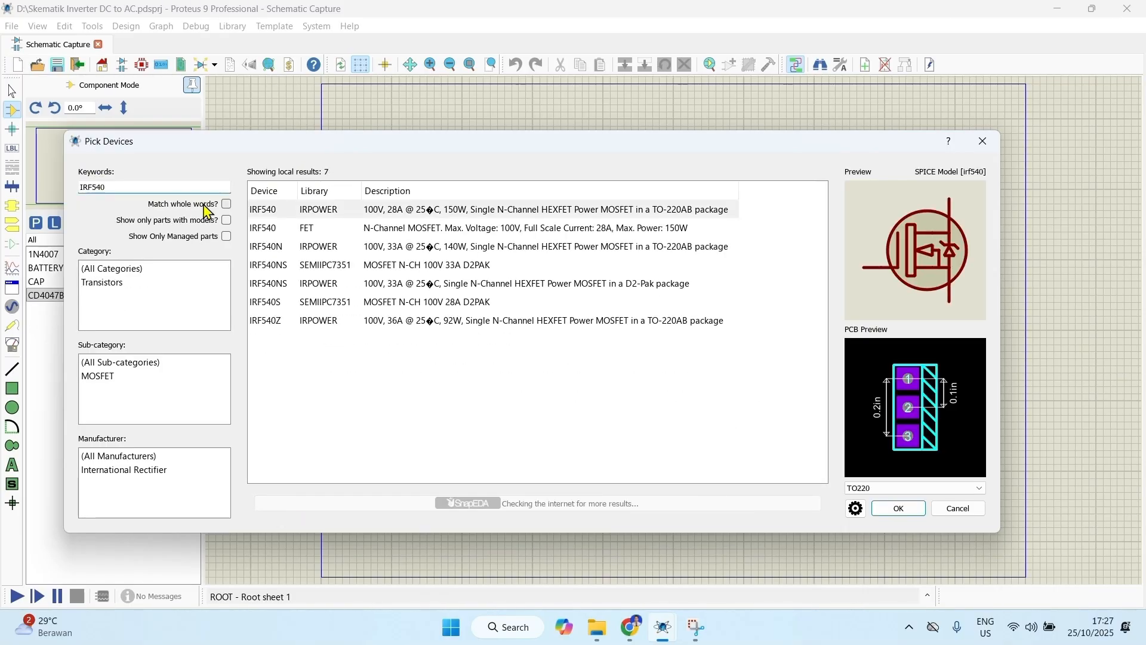
{"action": "left_click", "coordinate": [310, 233]}
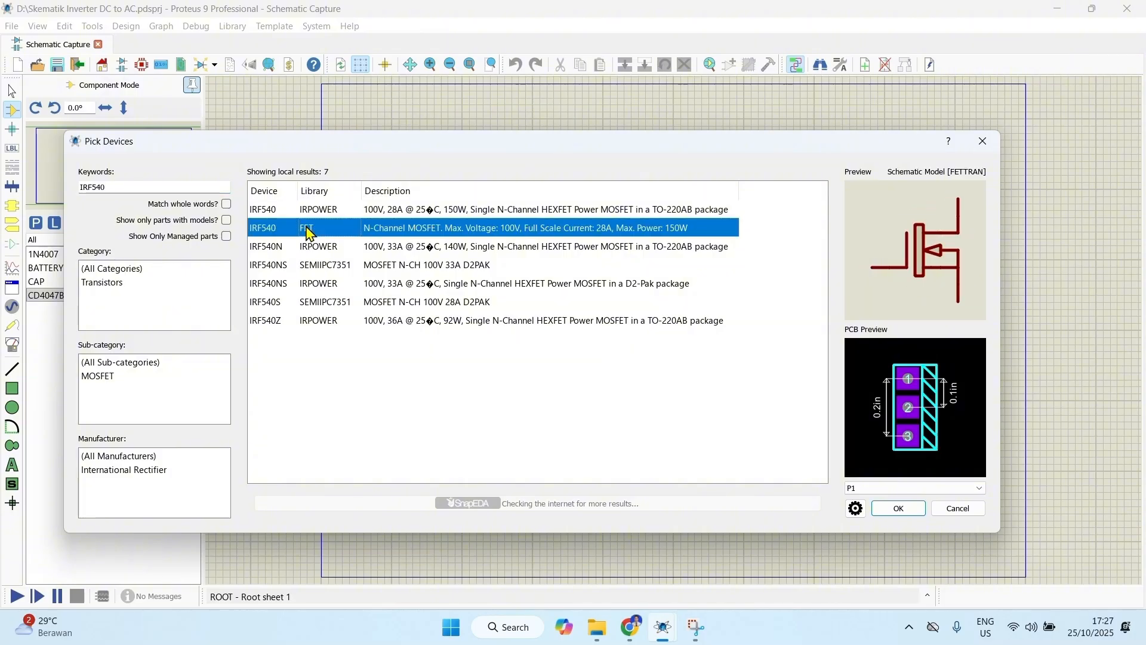
{"action": "left_click", "coordinate": [898, 508]}
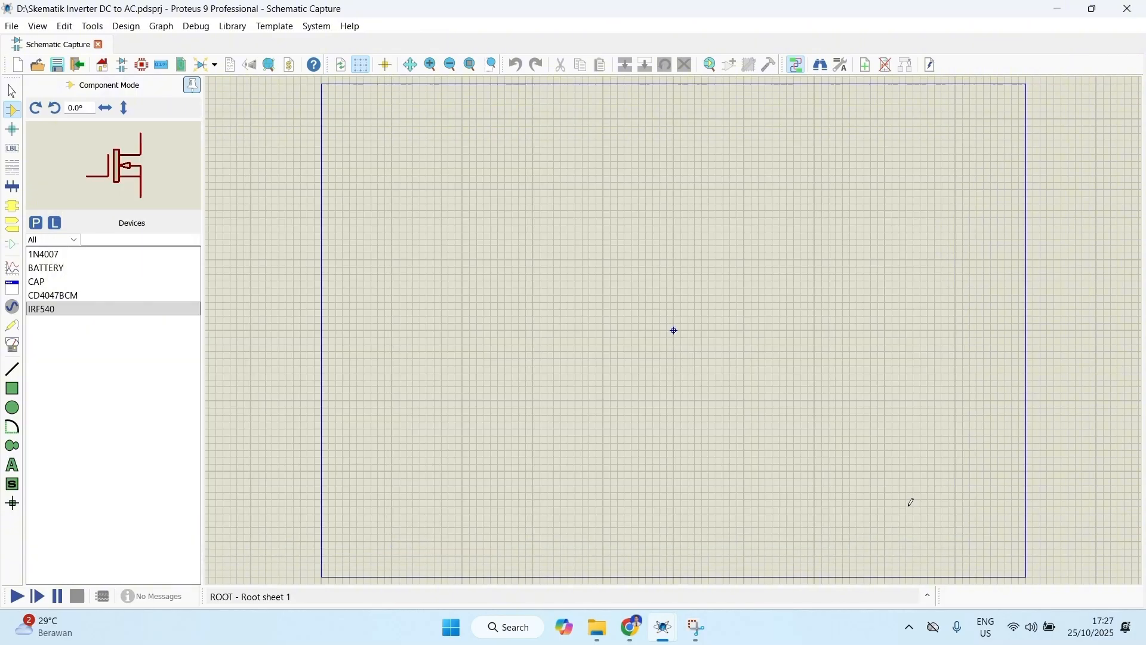
Step: Find MINRES330 in the component libraries and add the 330R 0.6W resistor from the RESISTORS library to the device list
{"action": "left_click", "coordinate": [36, 223]}
{"action": "type", "text": "MINR"}
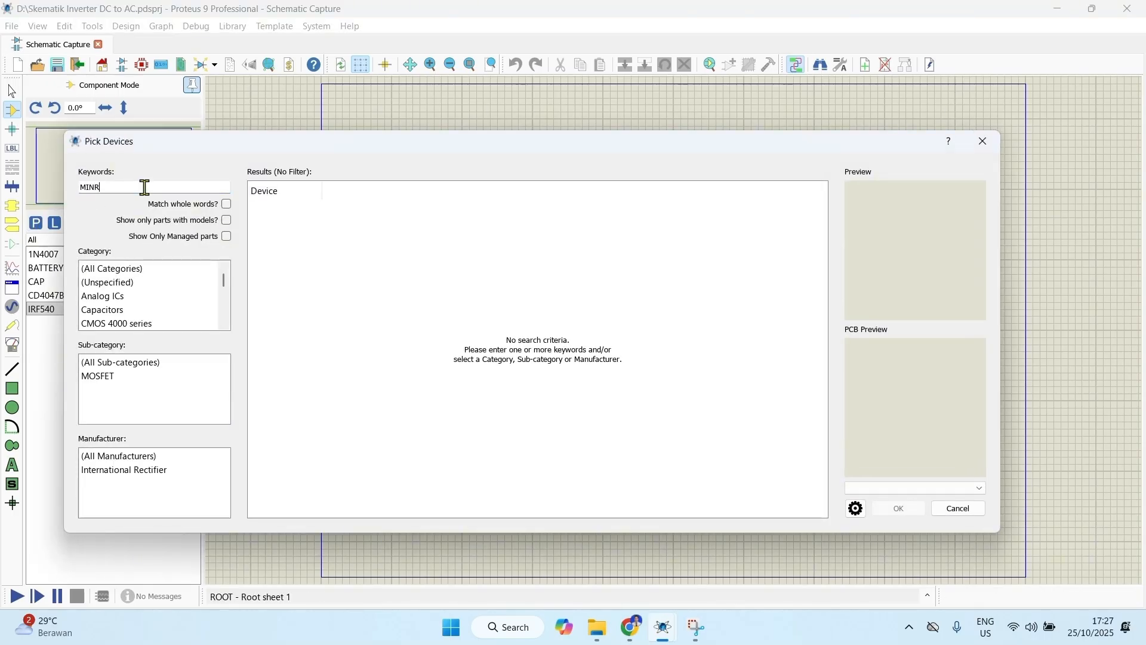
{"action": "type", "text": "ES330"}
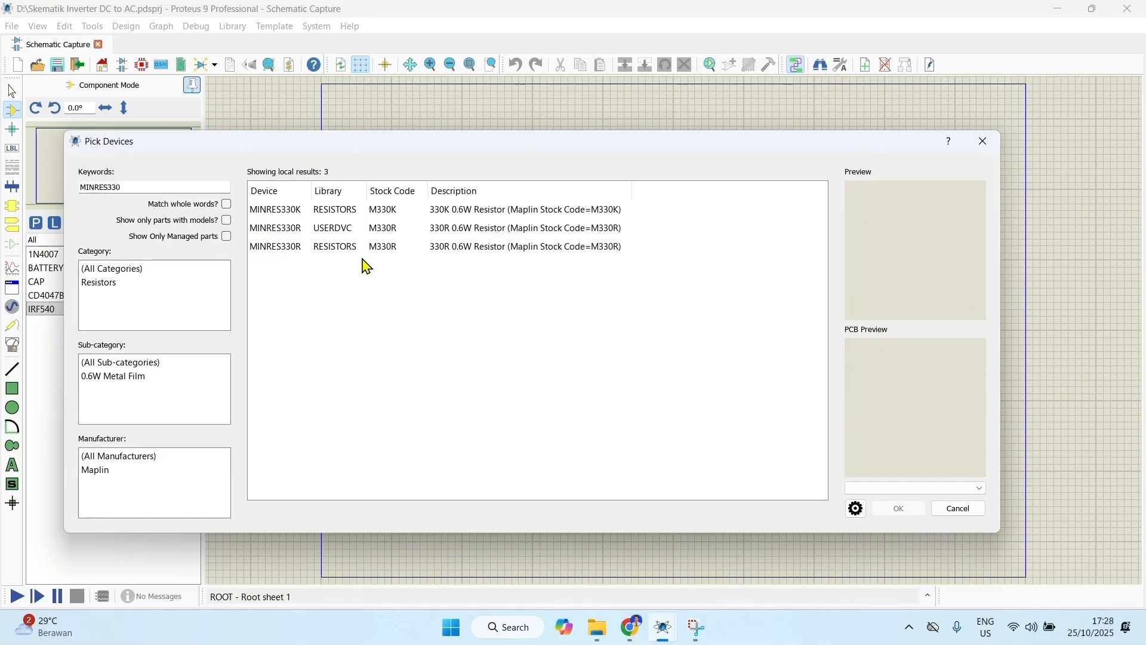
{"action": "left_click", "coordinate": [328, 249]}
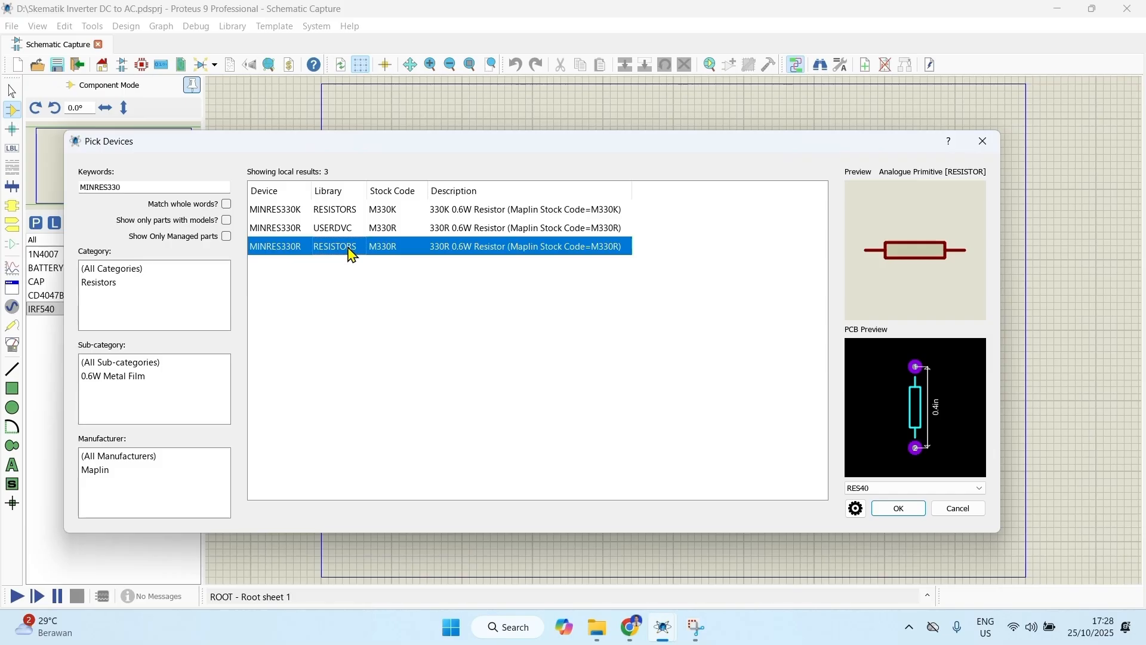
{"action": "left_click", "coordinate": [899, 508]}
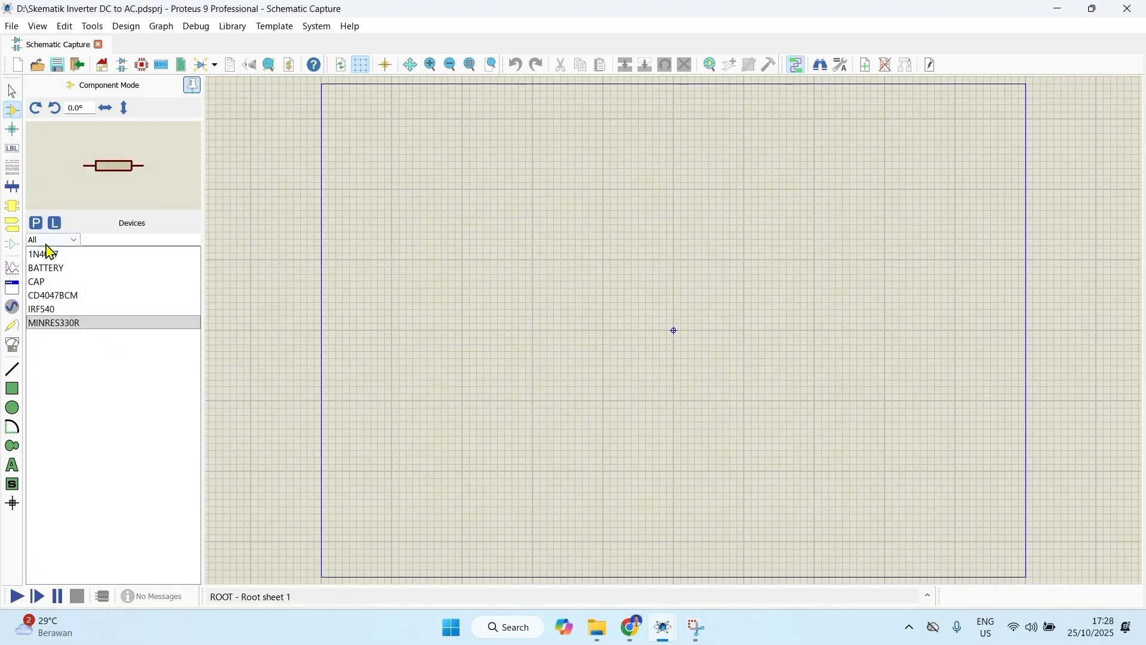
Step: Find "led blue" in the component libraries and add the USERDVC version of LED-BLUE to the device list
{"action": "left_click", "coordinate": [36, 223]}
{"action": "type", "text": "led "}
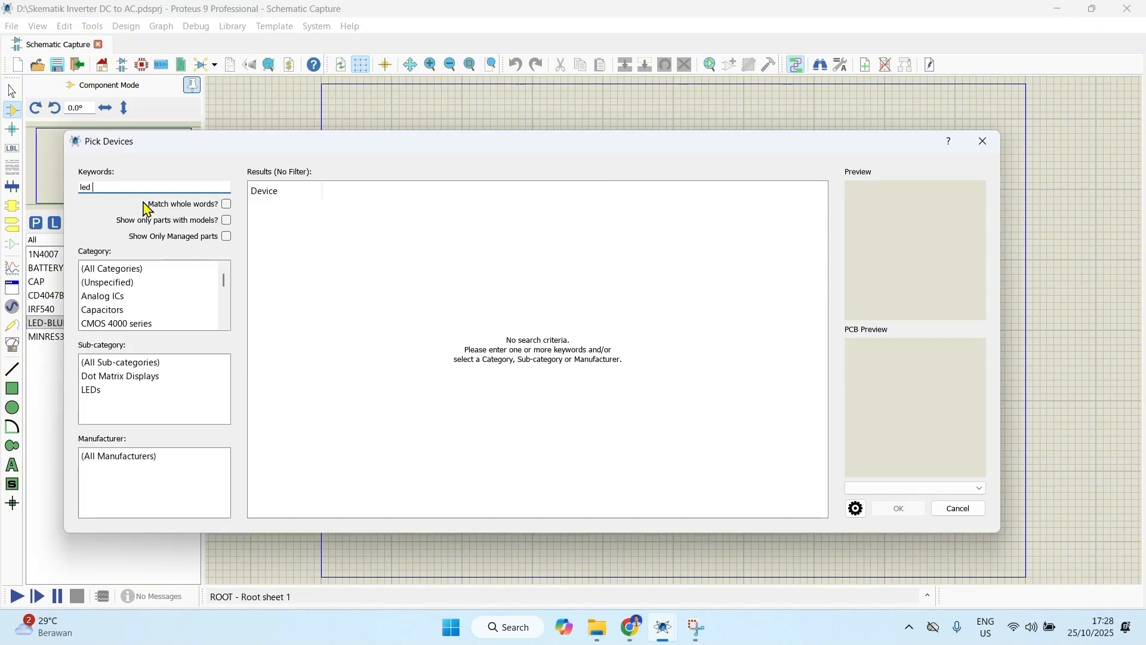
{"action": "type", "text": "blue"}
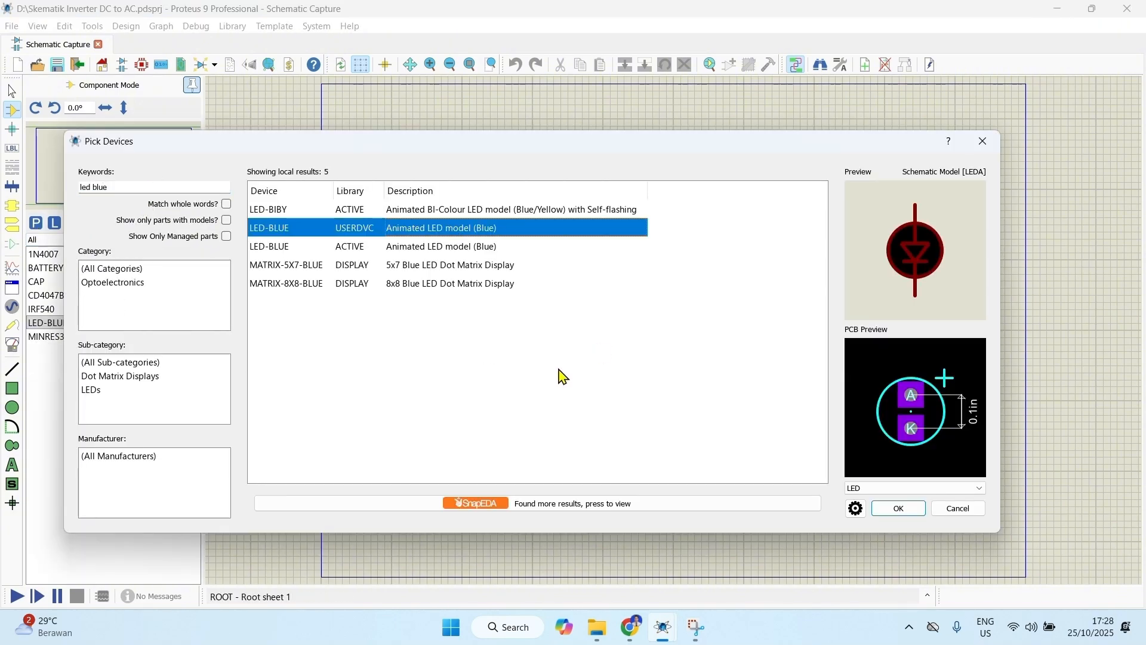
{"action": "left_click", "coordinate": [898, 509]}
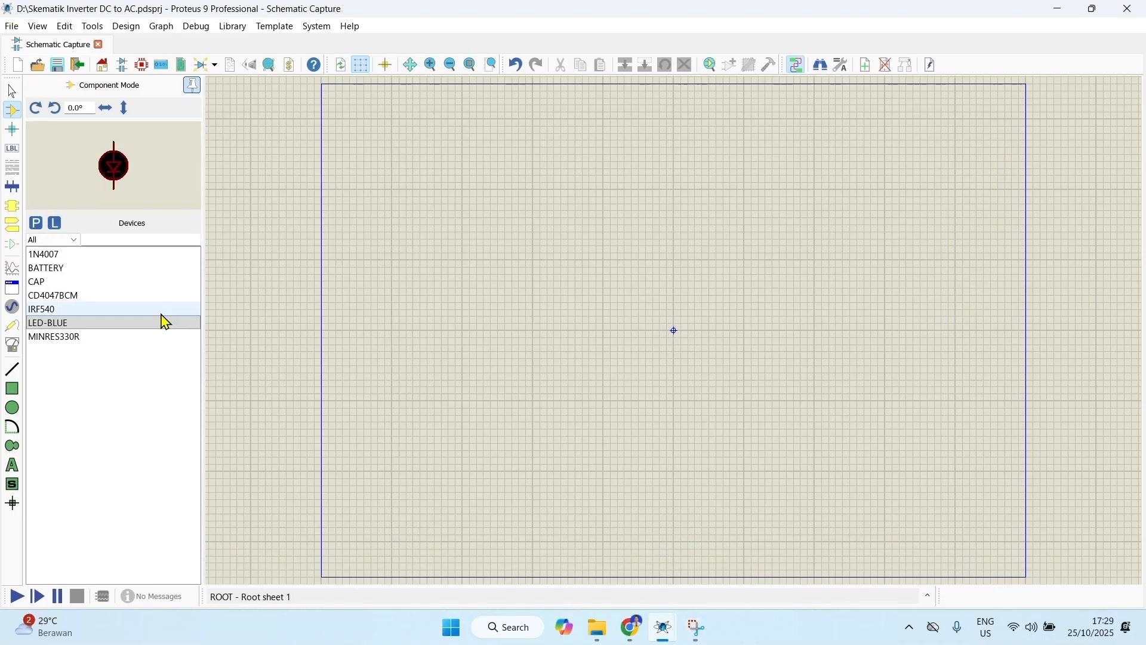
Step: Find POT-HG in the component libraries and add this high granularity interactive potentiometer to the device list
{"action": "left_click", "coordinate": [35, 222]}
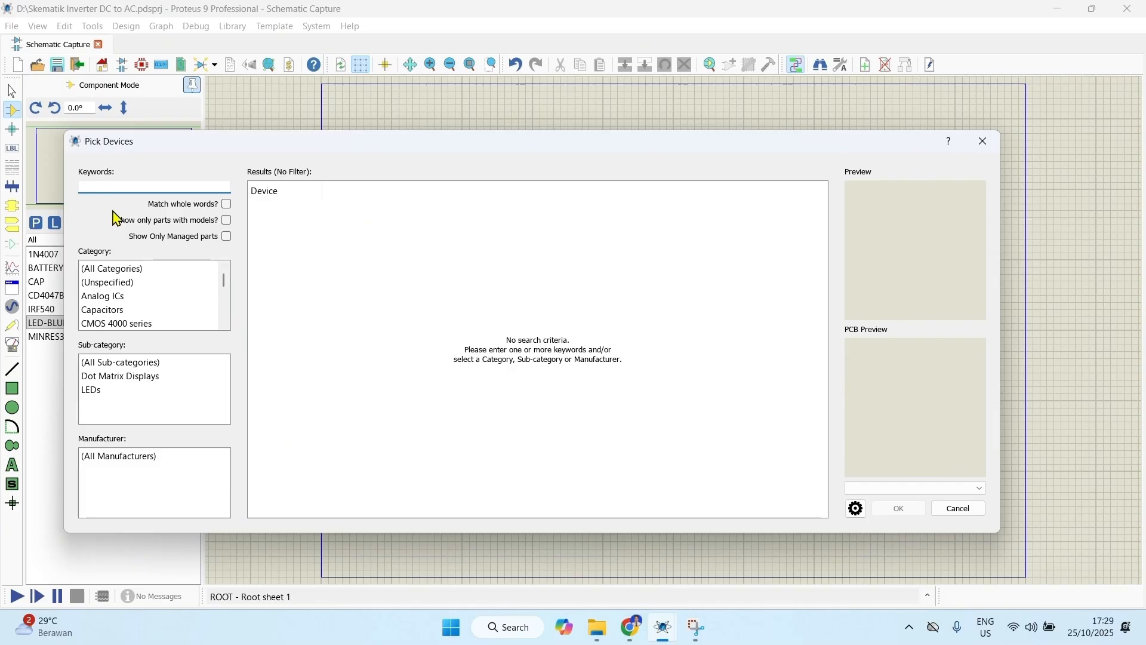
{"action": "type", "text": "POT-"}
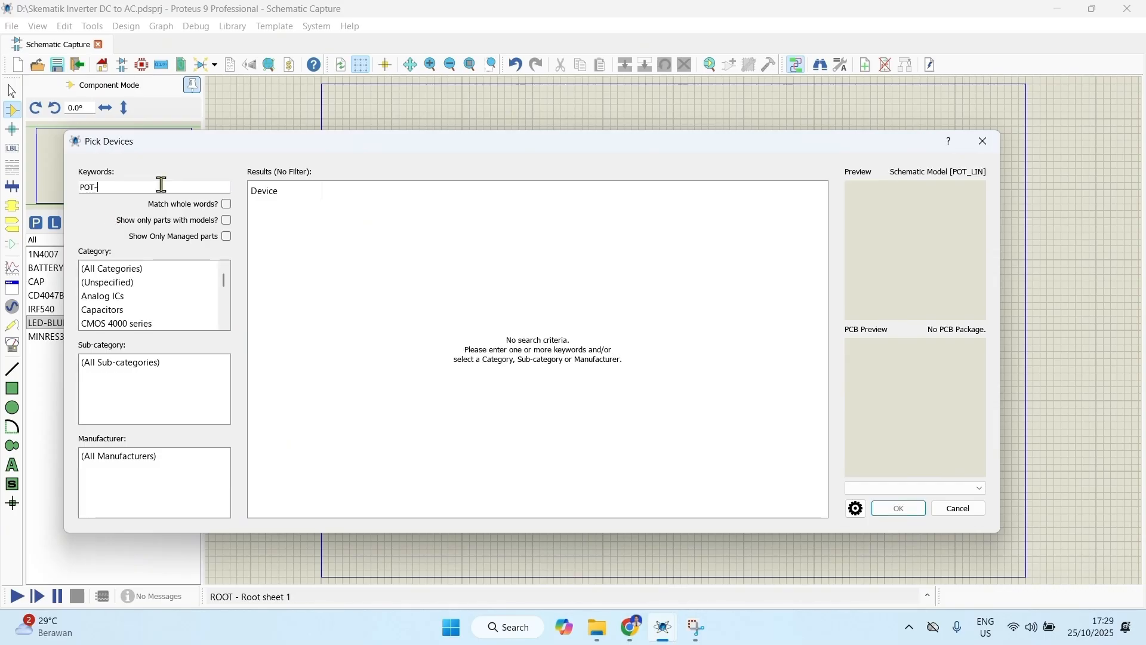
{"action": "type", "text": "HG"}
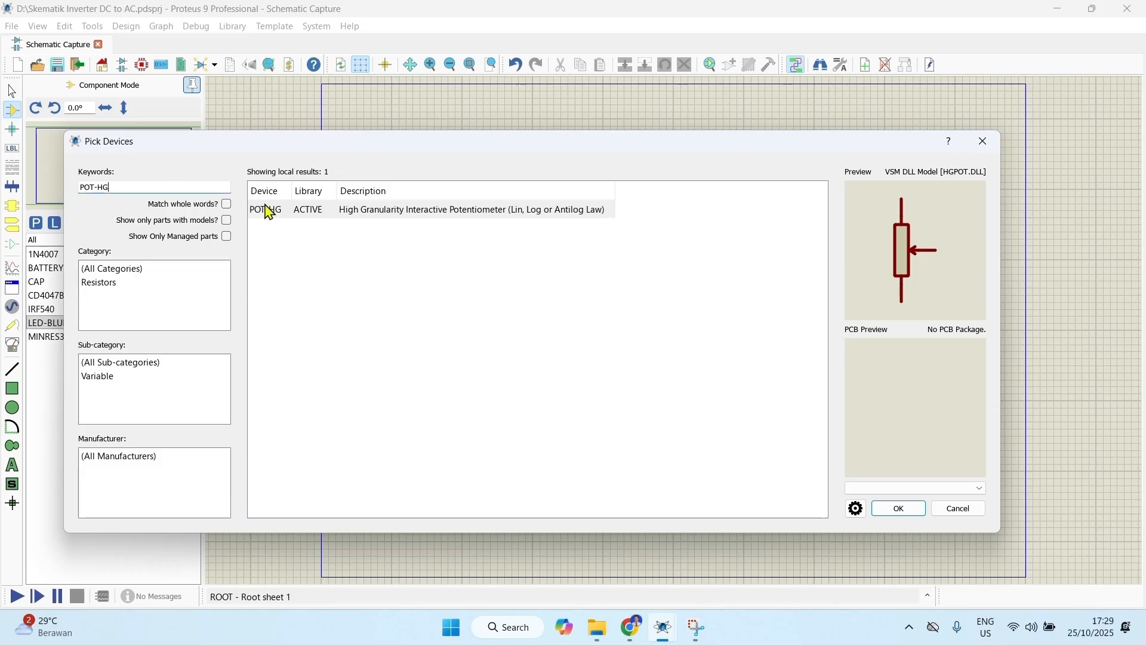
{"action": "left_click", "coordinate": [899, 508]}
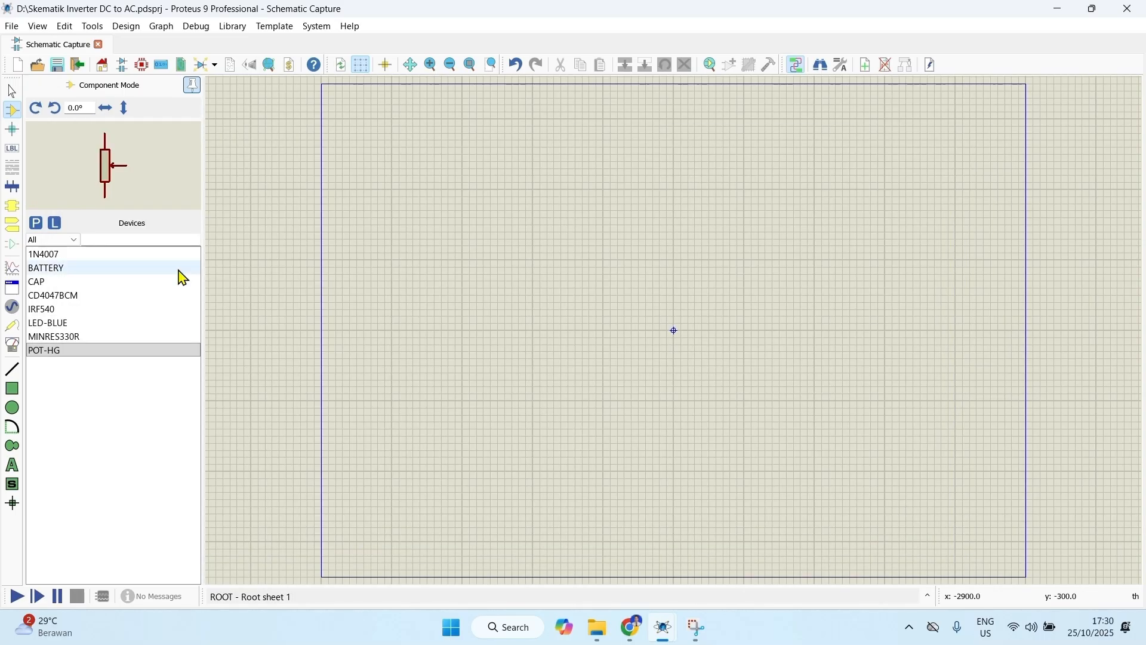
Step: Find "switch" in the component libraries and add the SWITCH device to the device list
{"action": "left_click", "coordinate": [36, 223]}
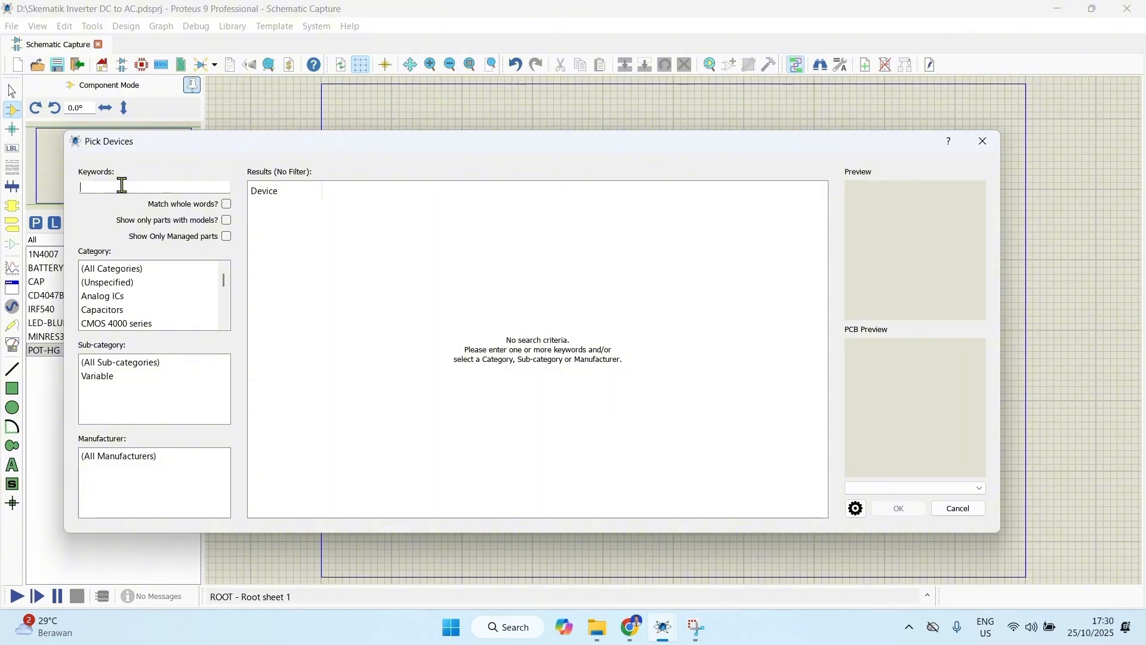
{"action": "type", "text": "switch"}
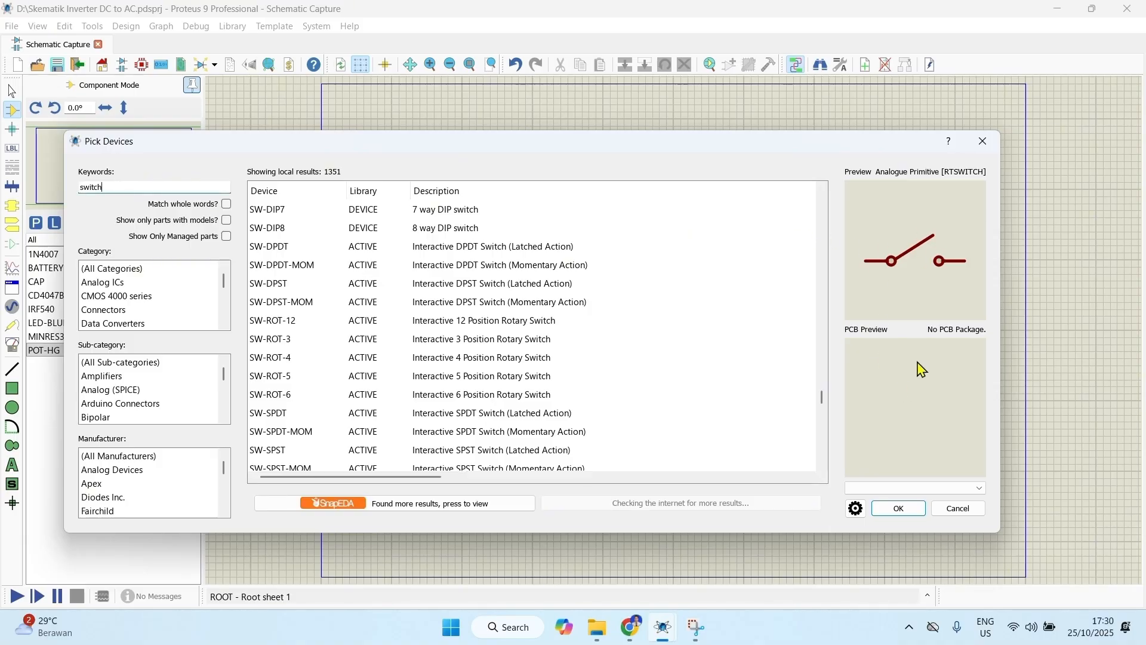
{"action": "left_click", "coordinate": [895, 507]}
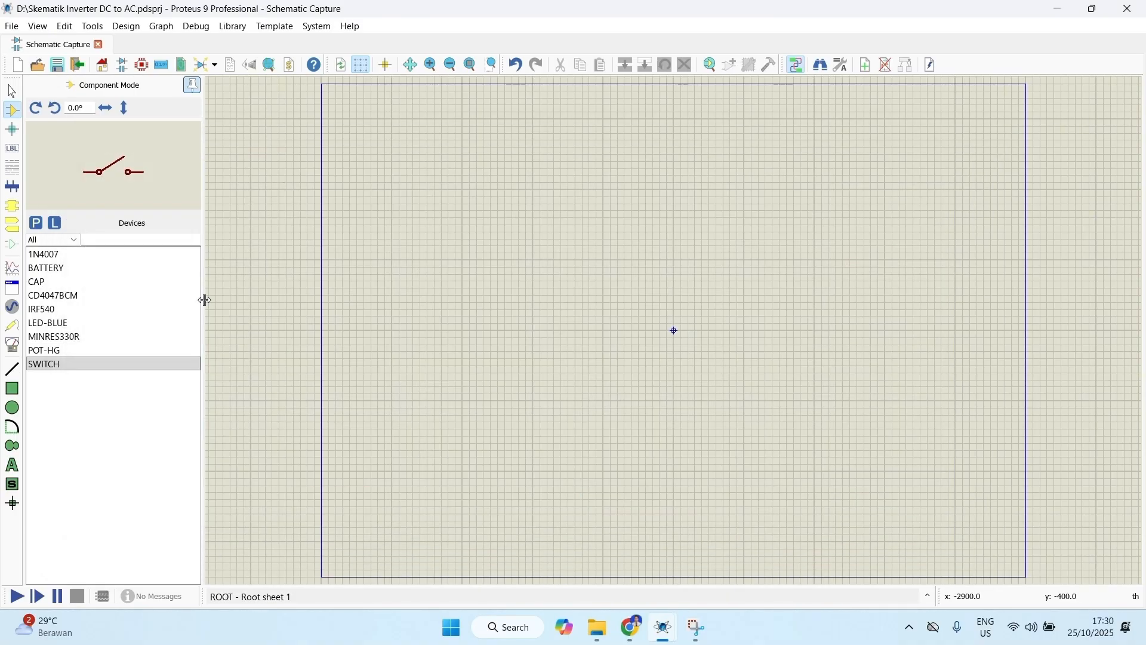
Step: Find TRAN-2P3S in the component libraries and add this transformer with centre tapped secondary winding to the device list
{"action": "left_click", "coordinate": [37, 224]}
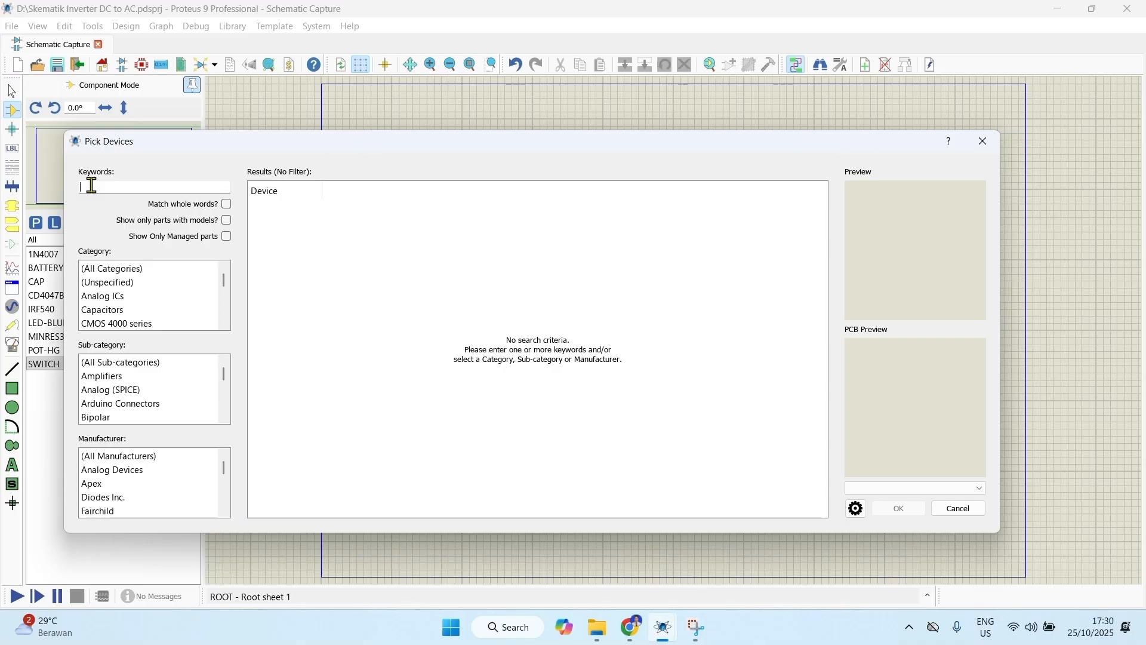
{"action": "type", "text": "tra"}
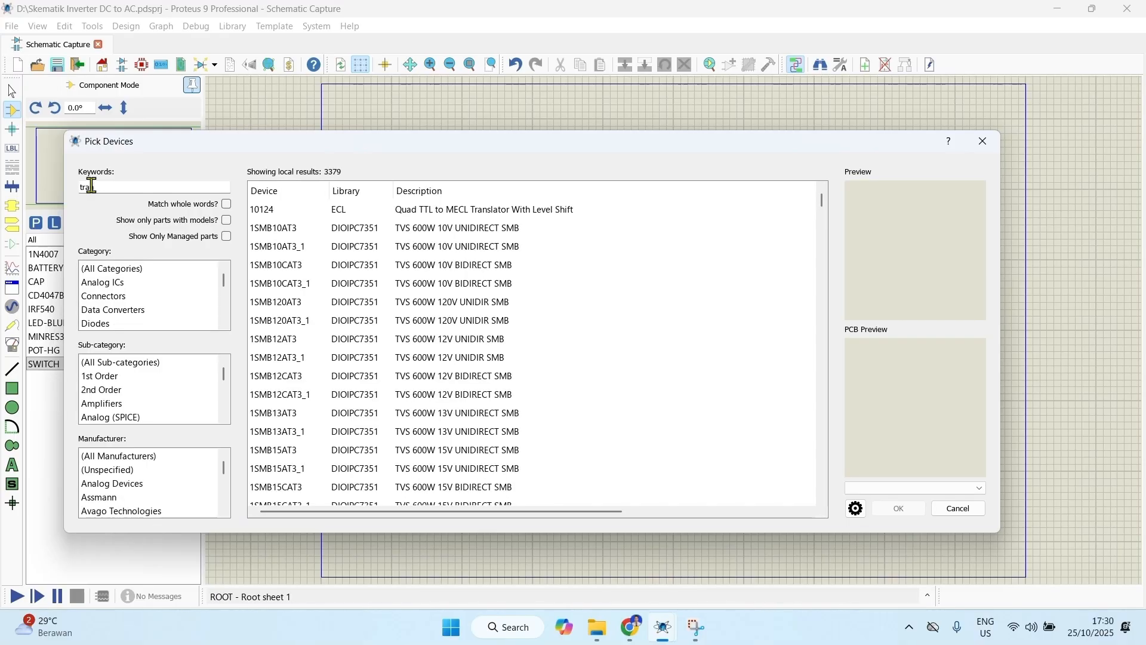
{"action": "type", "text": "n-2p3s"}
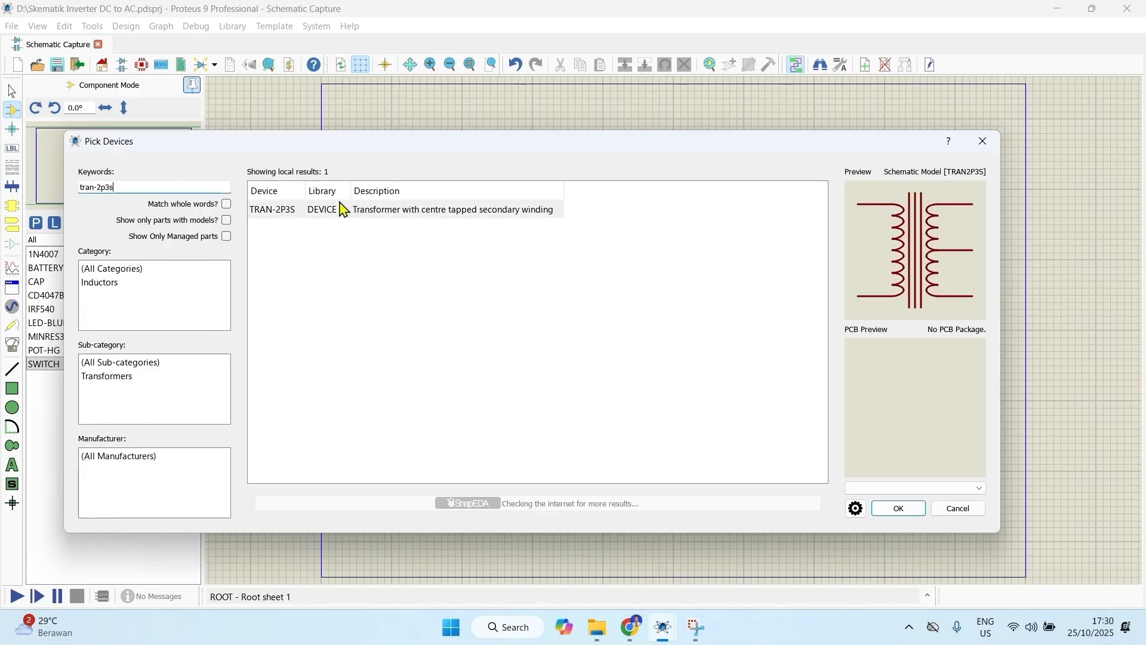
{"action": "left_click", "coordinate": [897, 512]}
Step: Find "lamp" in the component libraries and add the animated light bulb LAMP from the ACTIVE library to the device list
{"action": "key", "text": "p"}
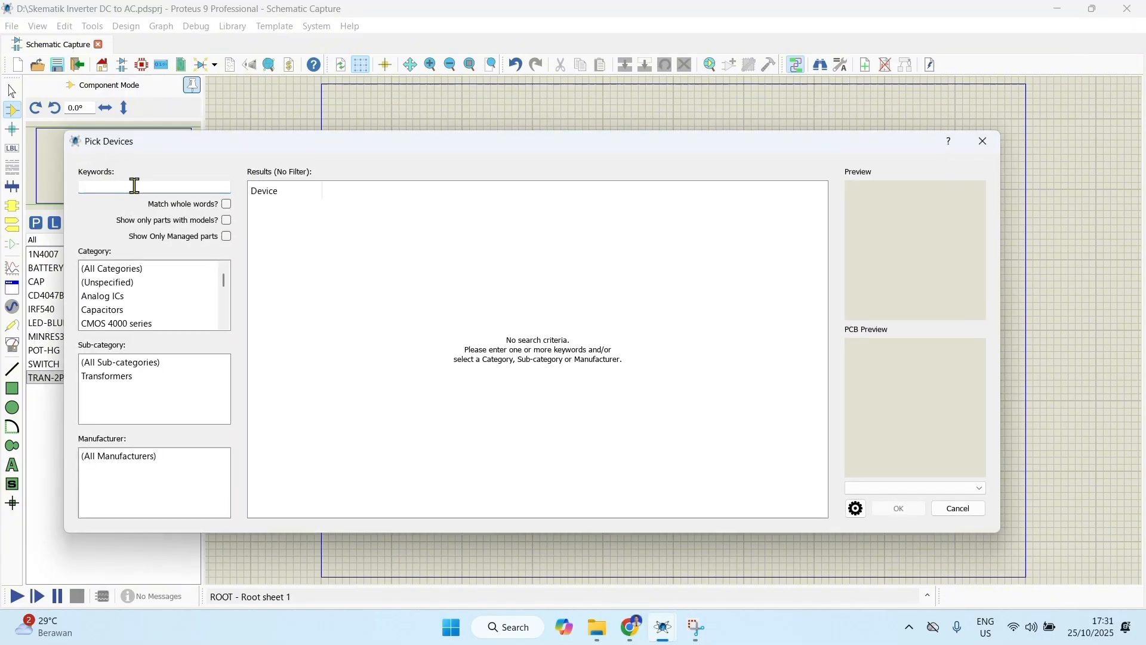
{"action": "type", "text": "lamp"}
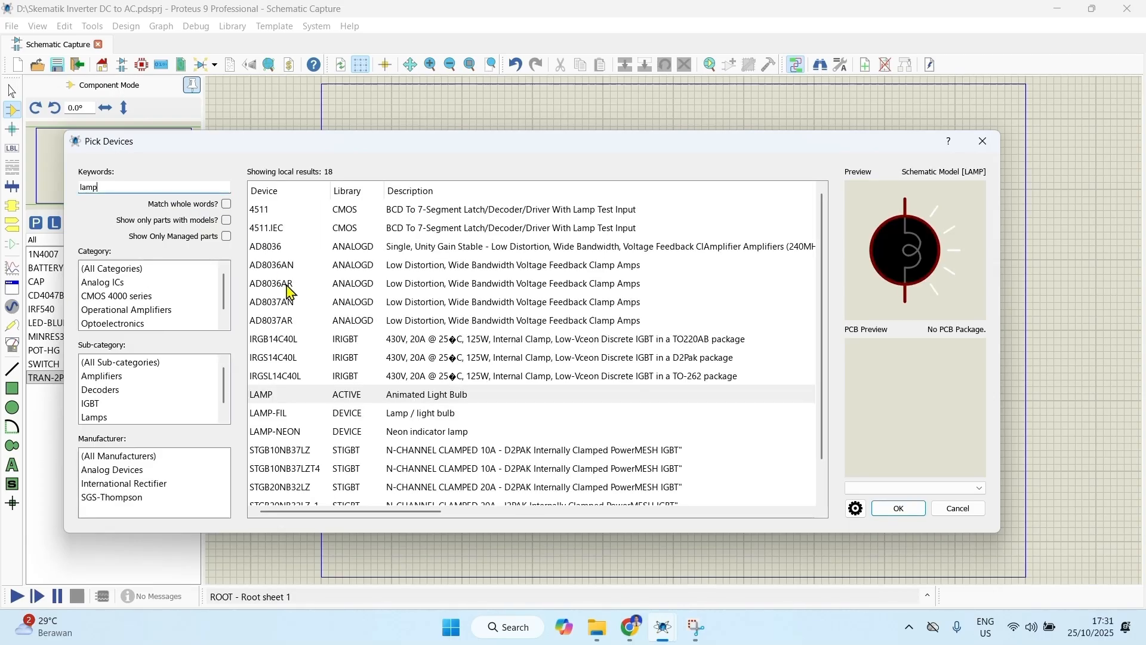
{"action": "left_click", "coordinate": [385, 401]}
{"action": "left_click", "coordinate": [898, 508]}
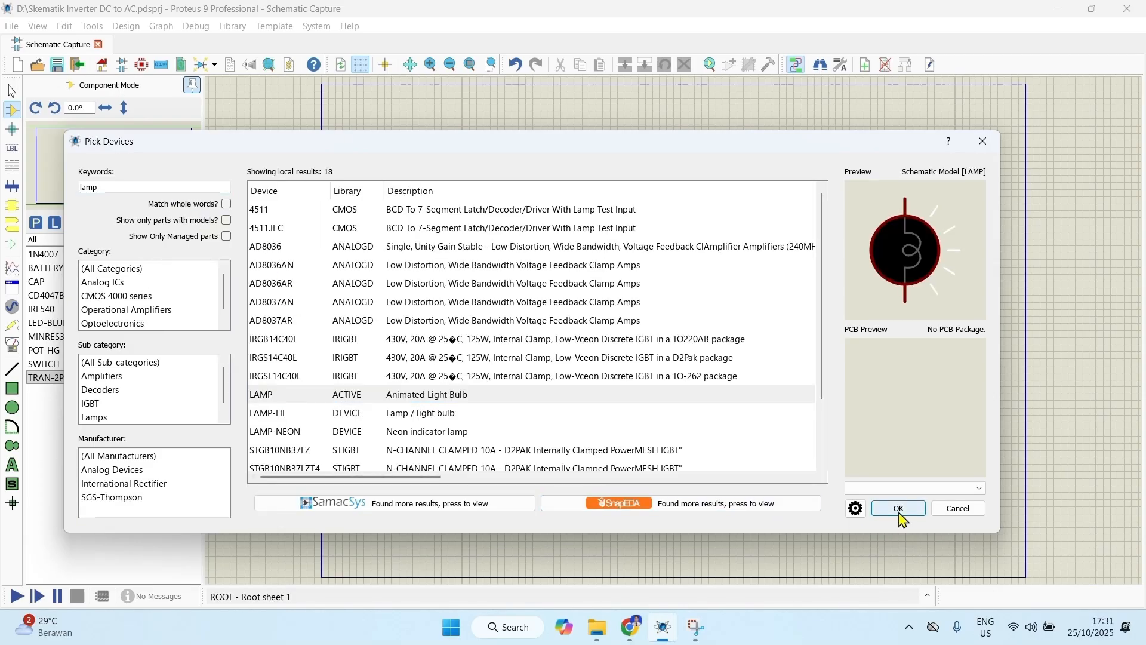
Step: Find CONN-H2 in the component libraries and add this generic header block to the device list
{"action": "left_click", "coordinate": [65, 270]}
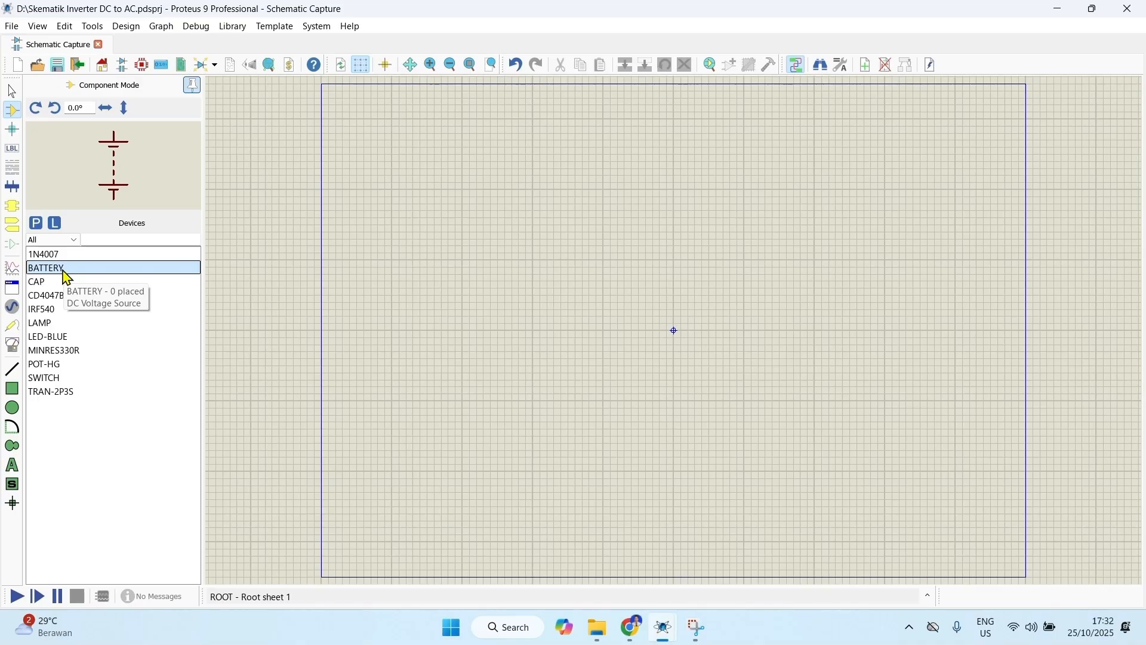
{"action": "left_click", "coordinate": [36, 223]}
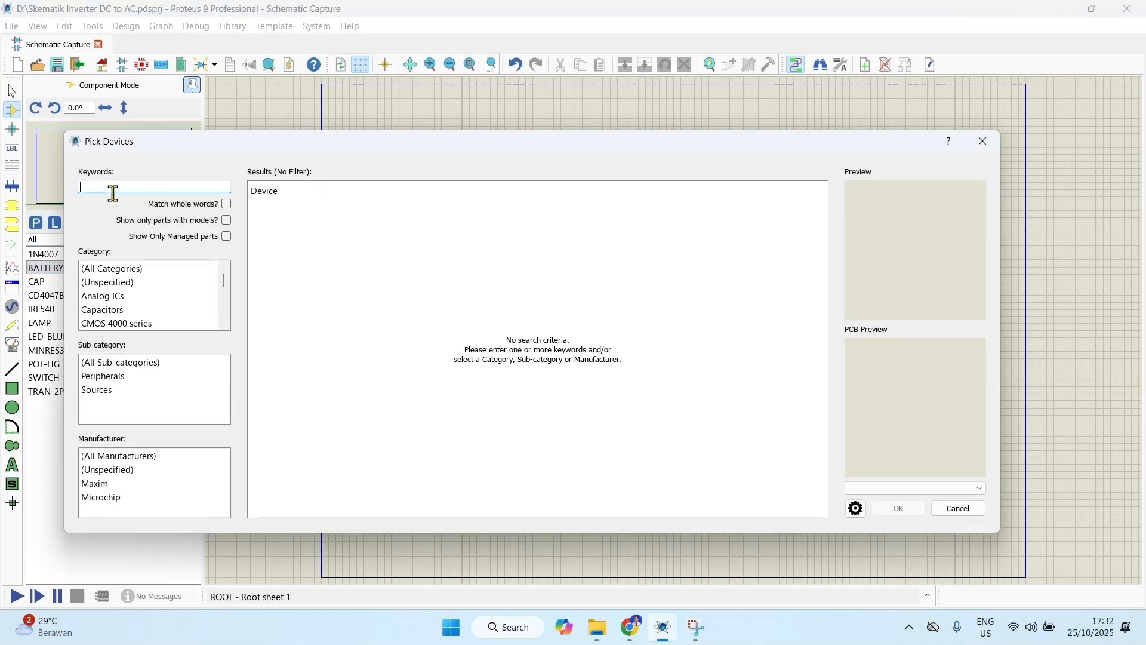
{"action": "type", "text": "CONN-H2"}
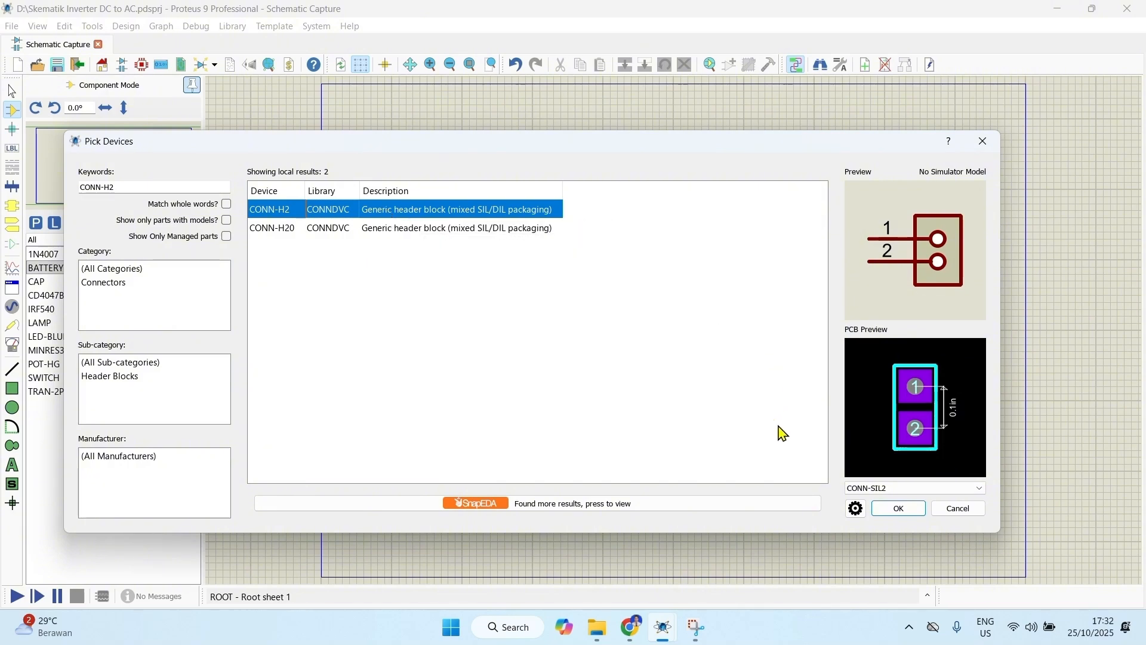
{"action": "left_click", "coordinate": [898, 508]}
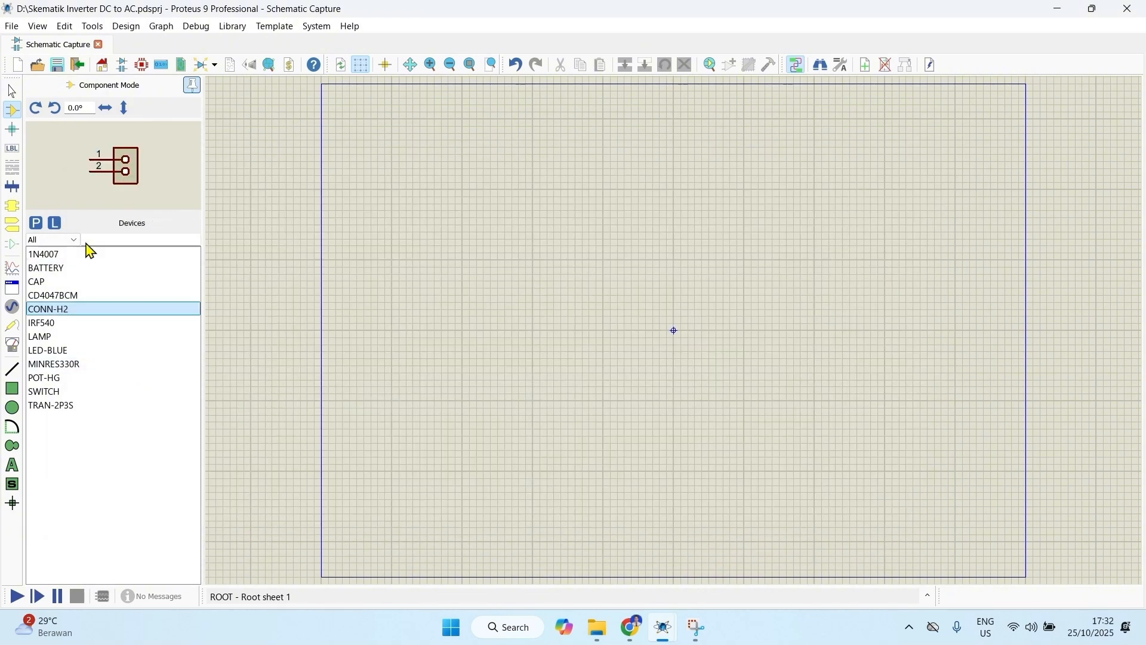
Step: Review the schematic symbols of the collected devices one by one, from 1N4007 down to TRAN-2P3S
{"action": "left_click", "coordinate": [100, 255]}
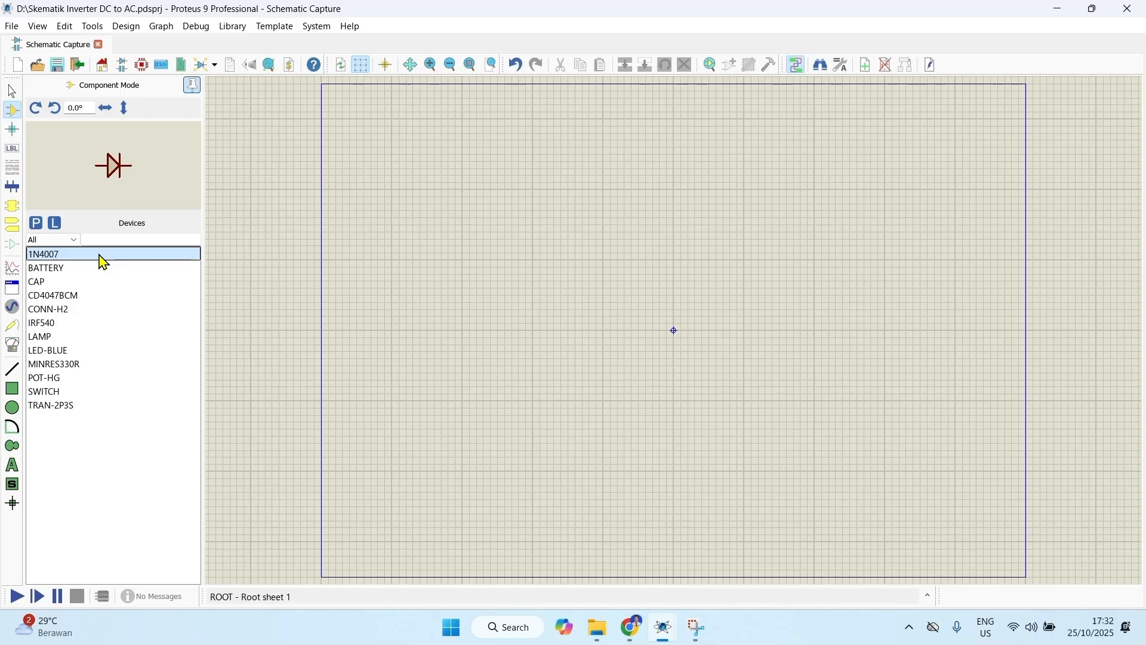
{"action": "key", "text": "Down"}
{"action": "key", "text": "Down"}
{"action": "key", "text": "Down"}
{"action": "key", "text": "Down"}
{"action": "key", "text": "Down"}
{"action": "key", "text": "Down"}
{"action": "key", "text": "Down"}
{"action": "key", "text": "Down"}
{"action": "key", "text": "Down"}
{"action": "key", "text": "Down"}
{"action": "key", "text": "Down"}
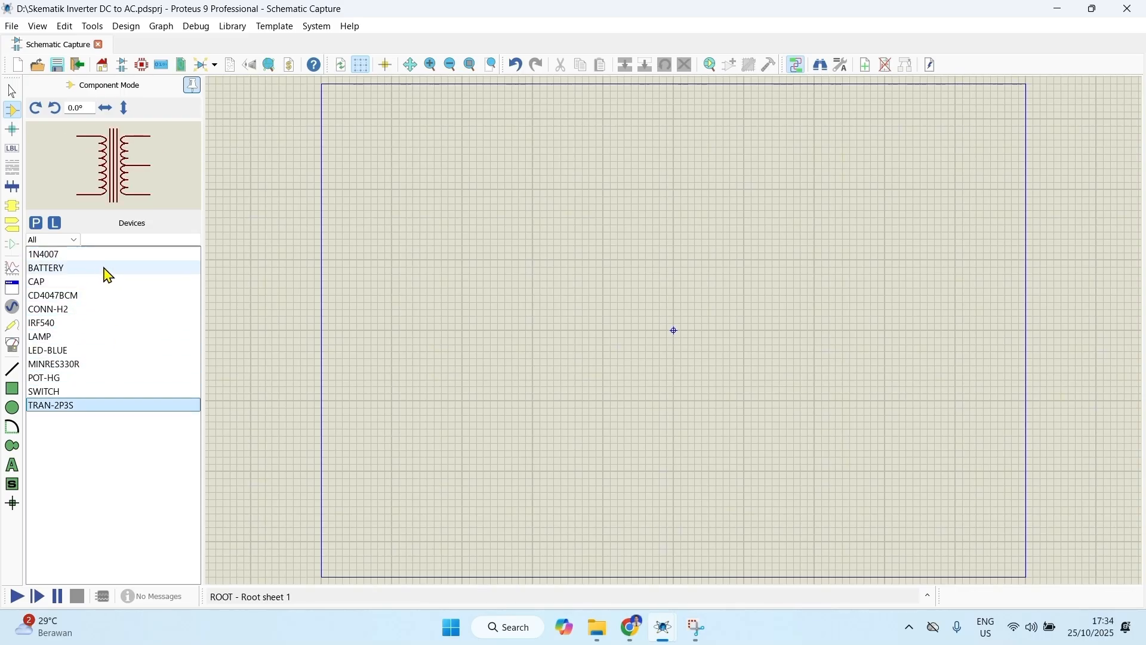
Step: Place a BATTERY just inside the left border of the sheet, about halfway up, at about x -4500, y -100 th
{"action": "scroll", "coordinate": [726, 281], "scroll_direction": "down", "scroll_amount": 1}
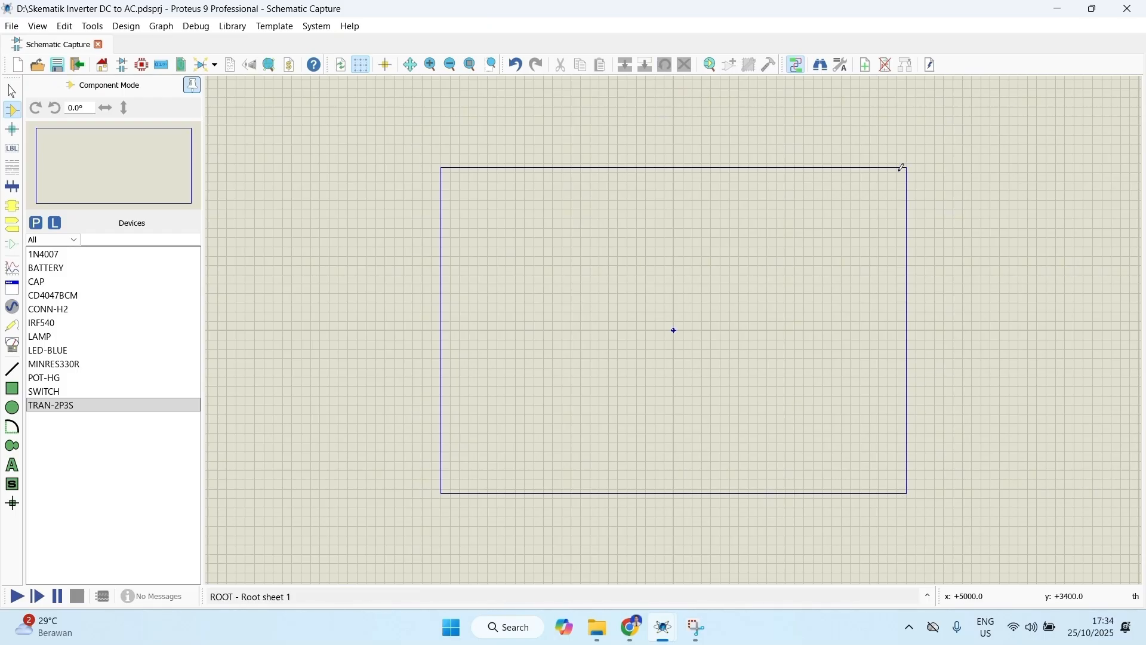
{"action": "scroll", "coordinate": [673, 327], "scroll_direction": "up", "scroll_amount": 1}
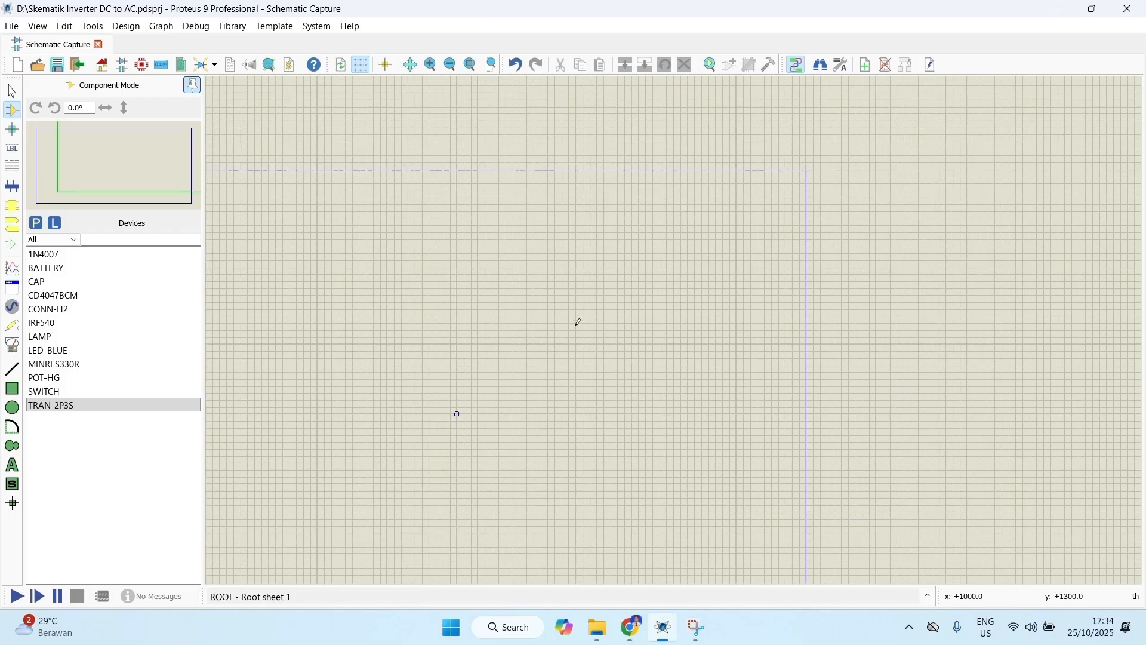
{"action": "scroll", "coordinate": [578, 320], "scroll_direction": "down", "scroll_amount": 1}
{"action": "mouse_move", "coordinate": [415, 414]}
{"action": "left_mouse_down"}
{"action": "mouse_move", "coordinate": [419, 374]}
{"action": "mouse_move", "coordinate": [330, 312]}
{"action": "mouse_move", "coordinate": [678, 327]}
{"action": "mouse_move", "coordinate": [604, 364]}
{"action": "mouse_move", "coordinate": [536, 372]}
{"action": "left_mouse_up"}
{"action": "scroll", "coordinate": [675, 330], "scroll_direction": "up", "scroll_amount": 1}
{"action": "scroll", "coordinate": [678, 328], "scroll_direction": "up", "scroll_amount": 1}
{"action": "scroll", "coordinate": [535, 369], "scroll_direction": "down", "scroll_amount": 2}
{"action": "left_click_drag", "start_coordinate": [493, 327], "coordinate": [401, 324]}
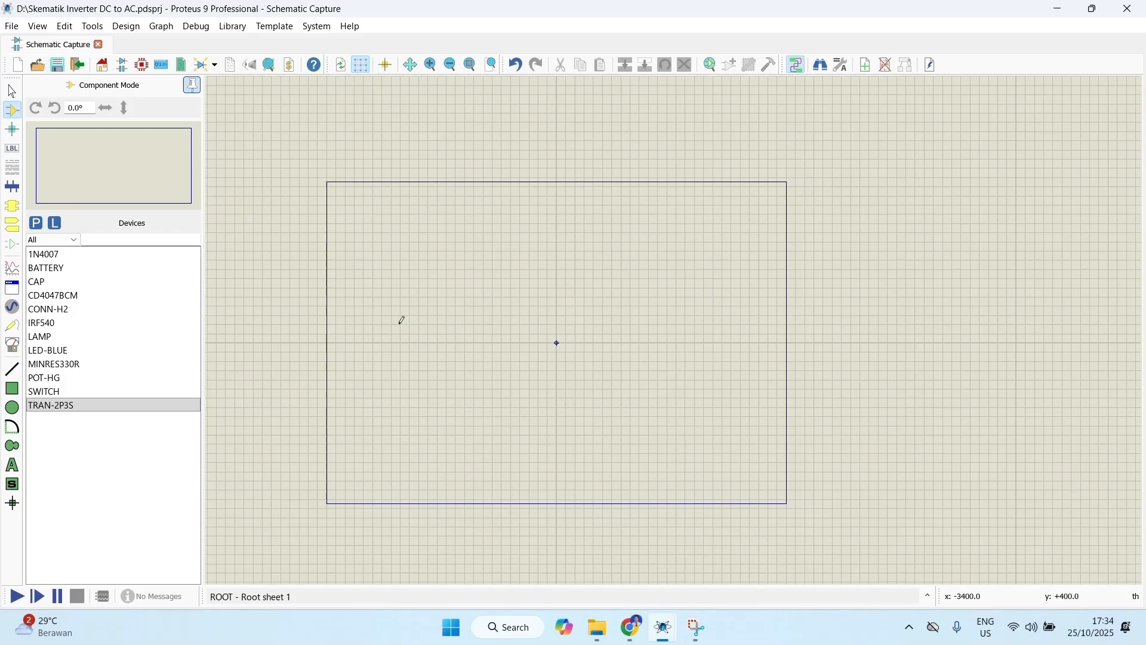
{"action": "left_click", "coordinate": [67, 274]}
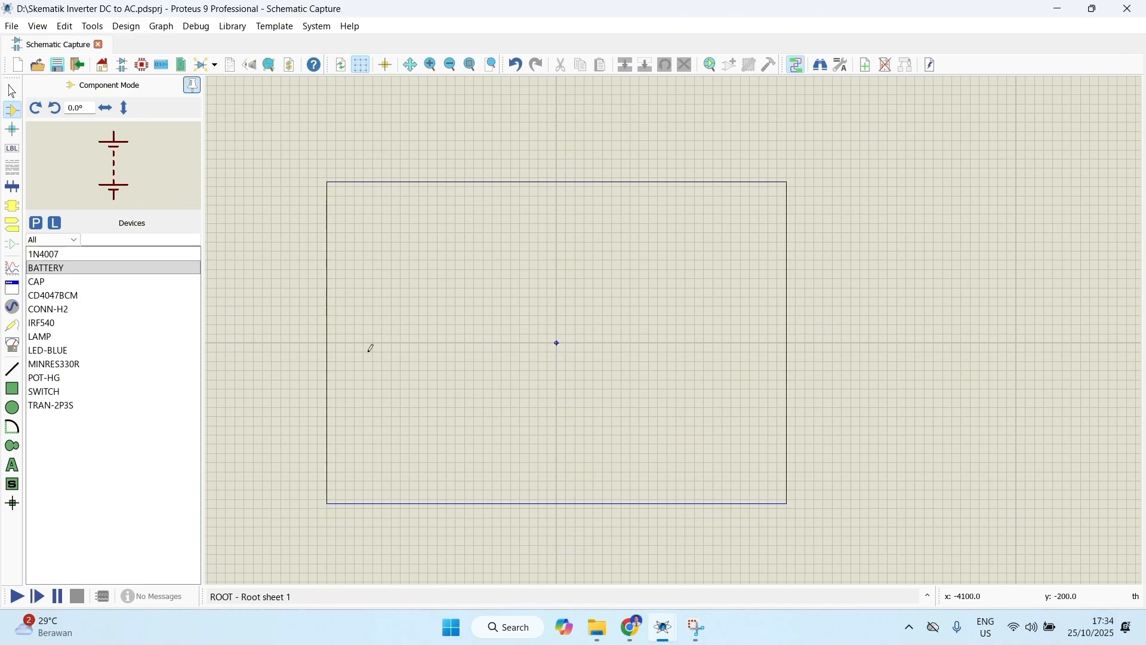
{"action": "left_click", "coordinate": [360, 331]}
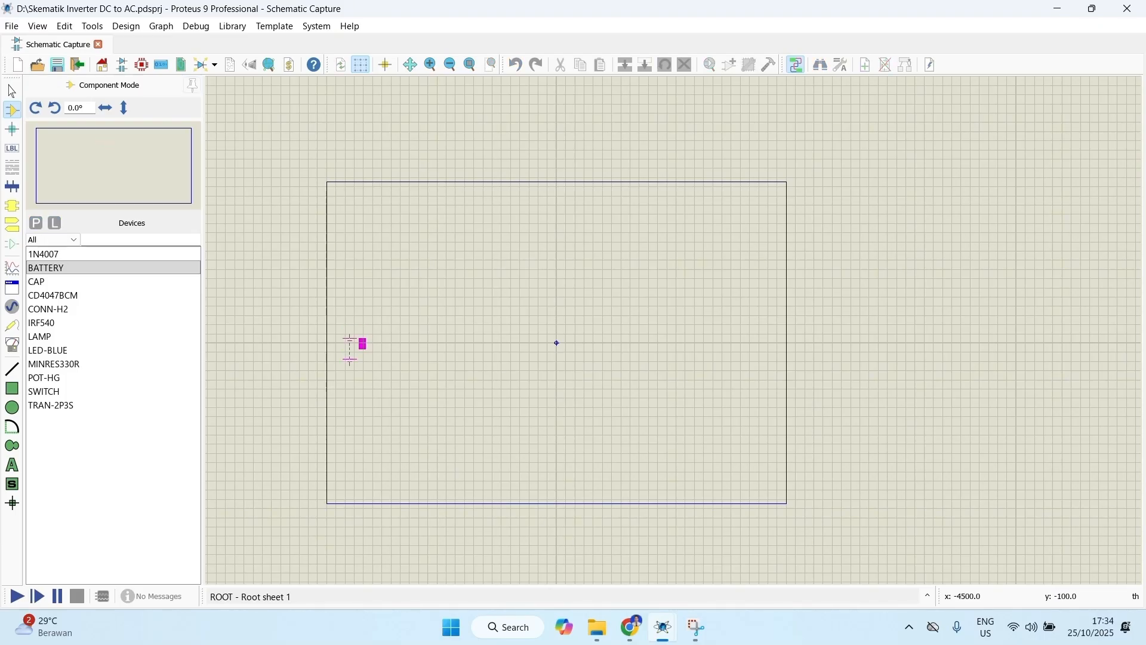
{"action": "left_click", "coordinate": [361, 345]}
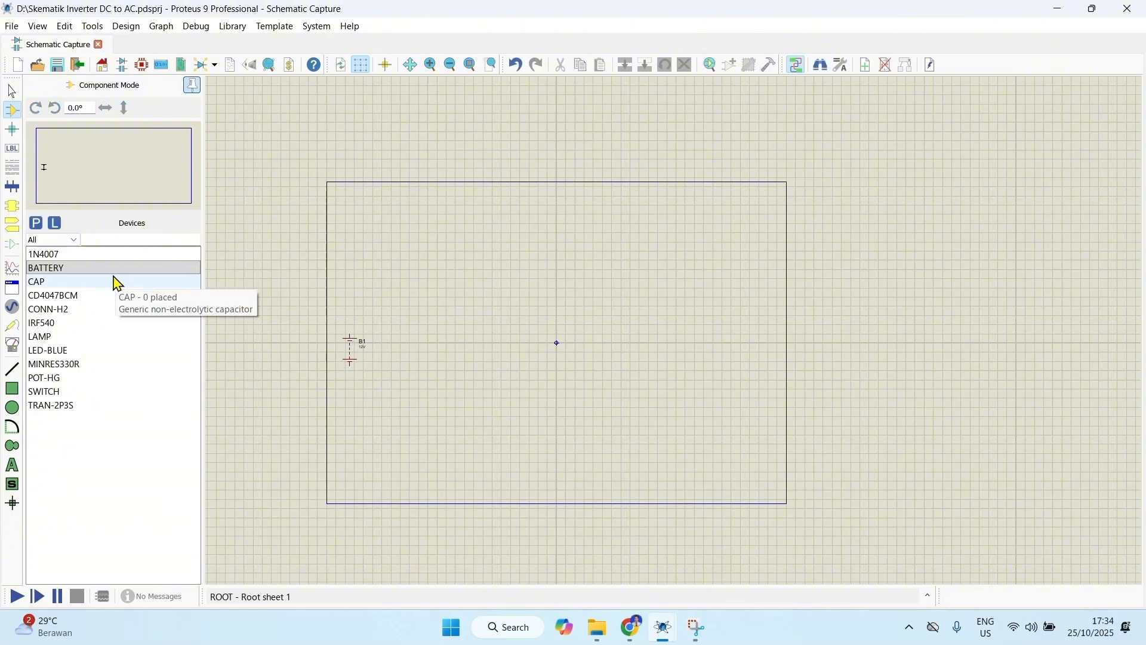
Step: Place a 1N4007 diode horizontally above and to the right of the battery
{"action": "left_click", "coordinate": [87, 259]}
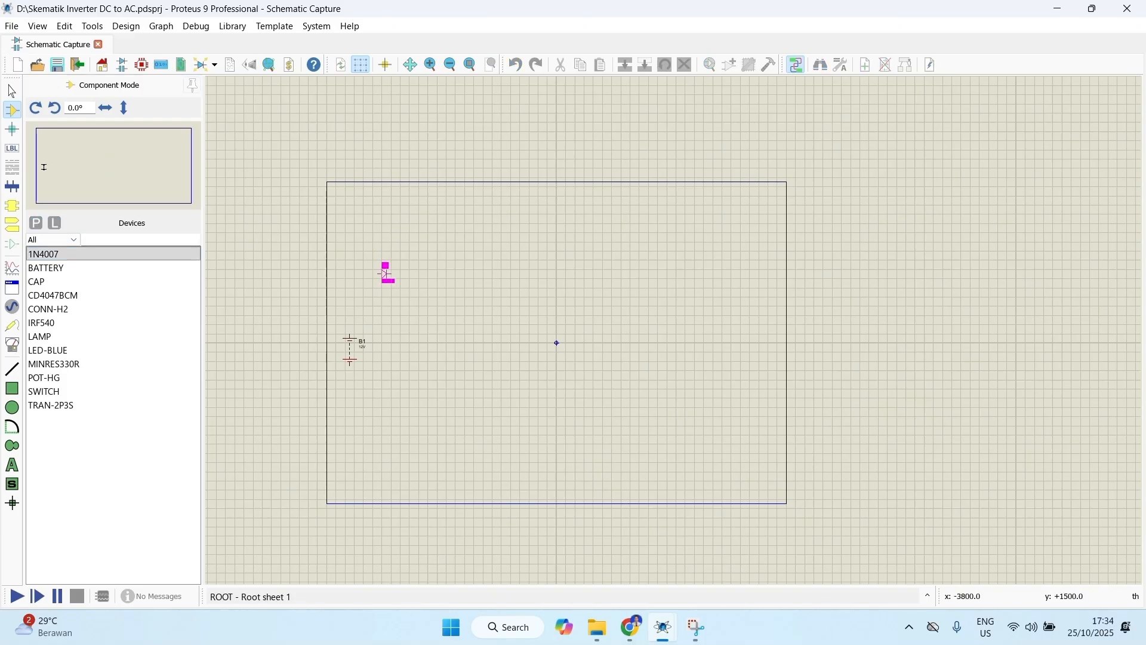
{"action": "left_click", "coordinate": [397, 270]}
{"action": "key", "text": "F6"}
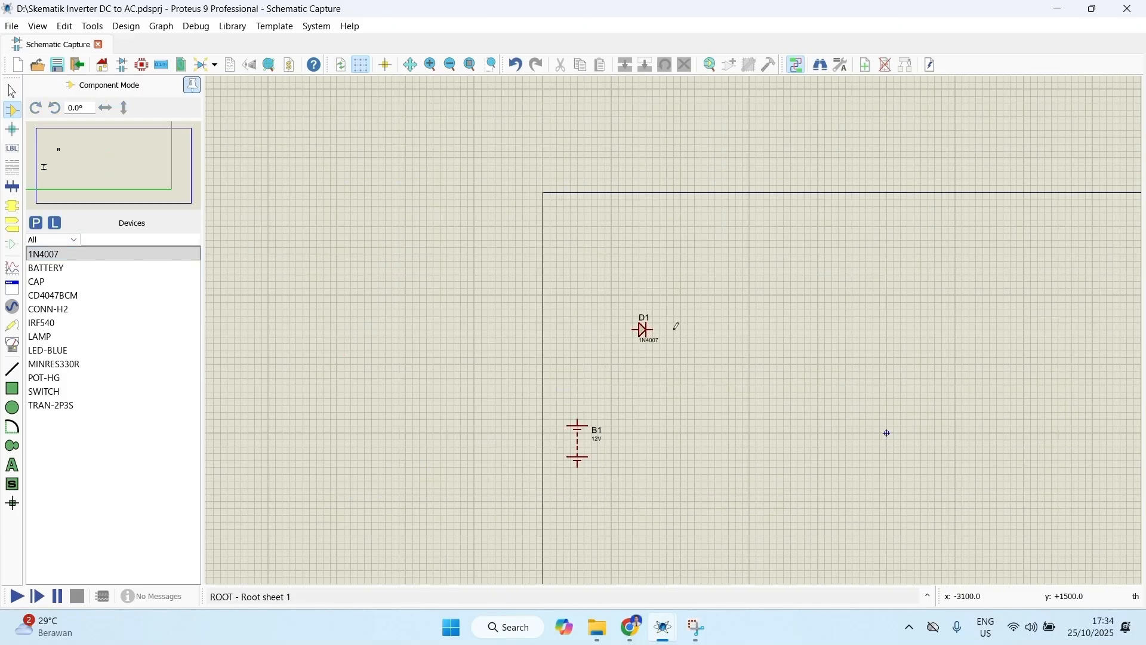
{"action": "middle_click", "coordinate": [701, 366]}
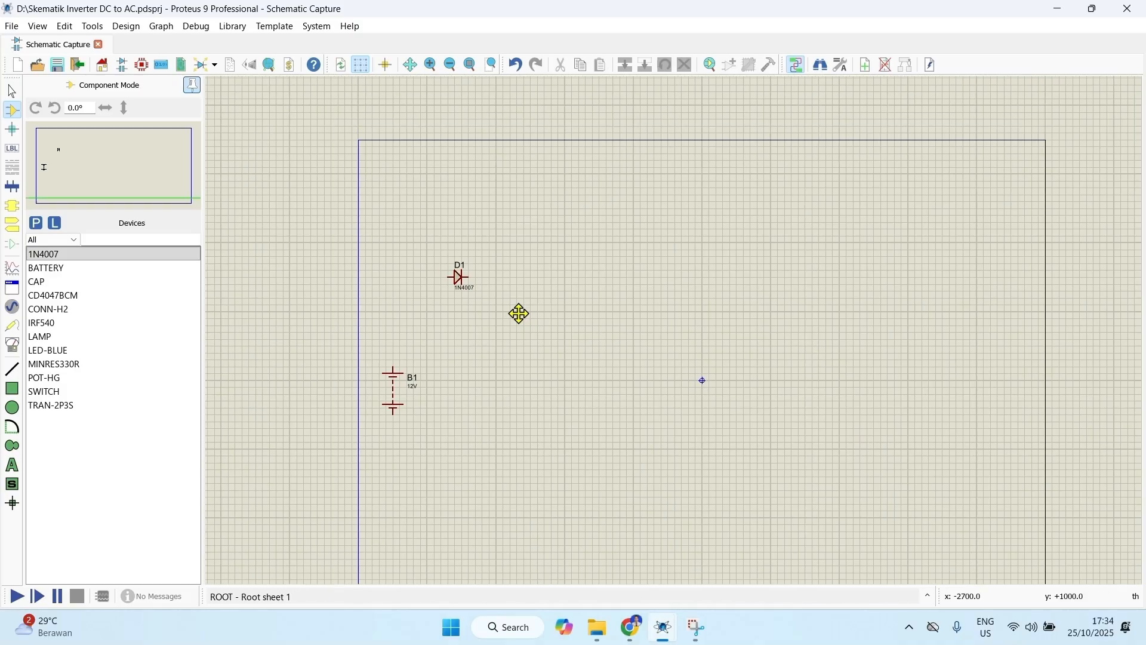
{"action": "left_click", "coordinate": [462, 294]}
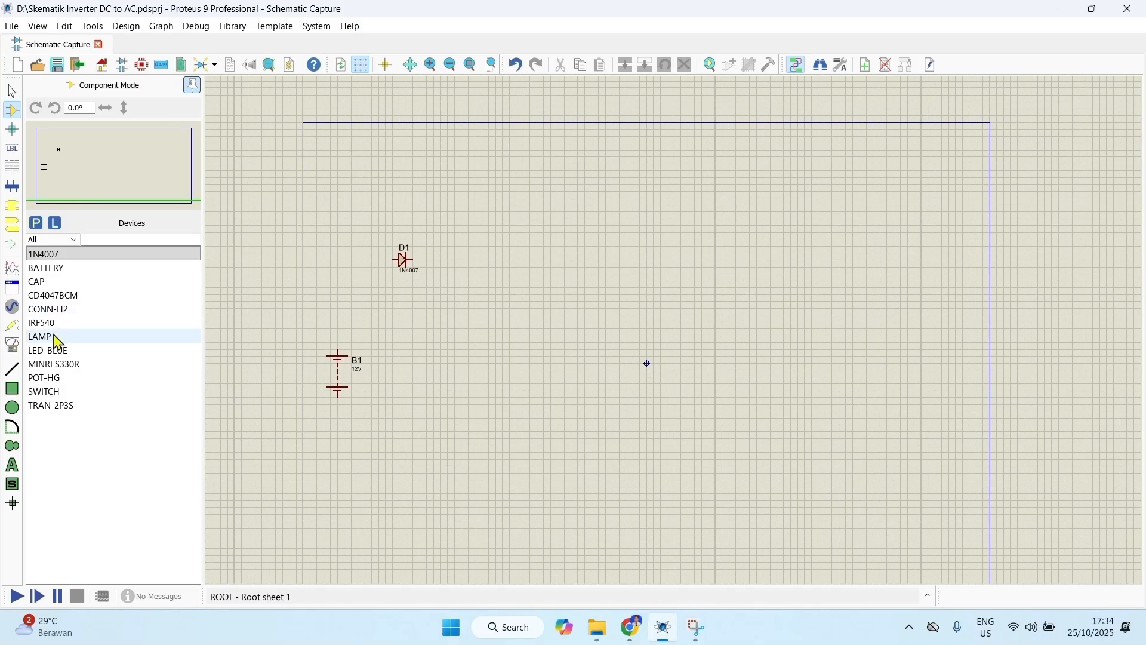
Step: Place a SWITCH to the right of the 1N4007 diode and a MINRES330R resistor beyond it, both in line at y +1500 th
{"action": "left_click", "coordinate": [54, 391]}
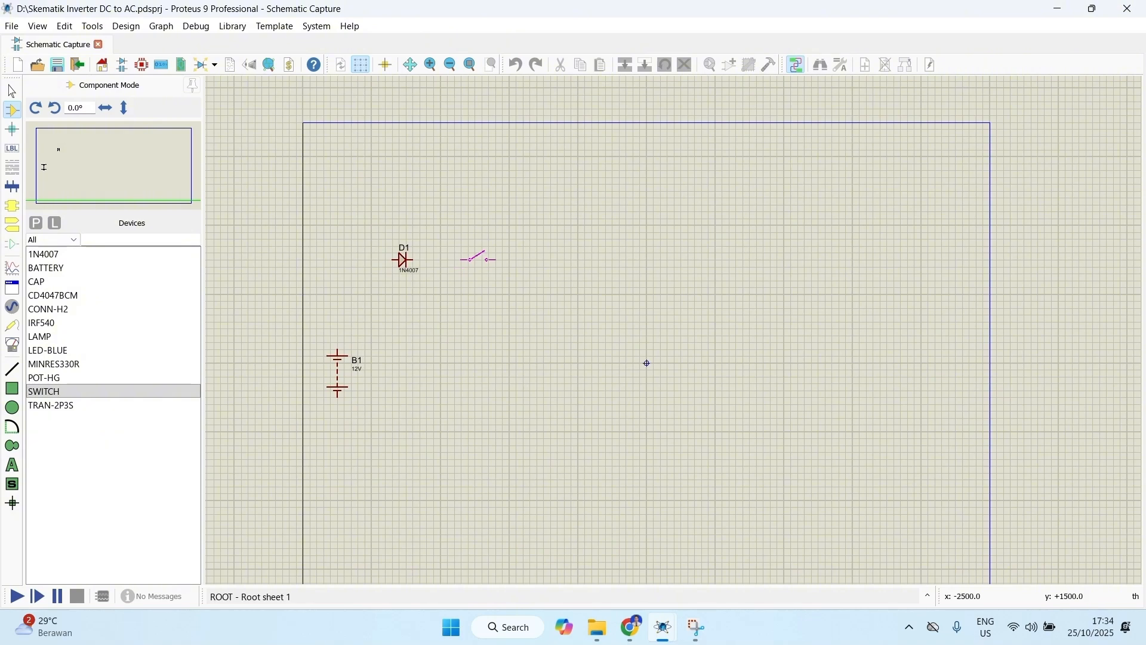
{"action": "left_click", "coordinate": [481, 258]}
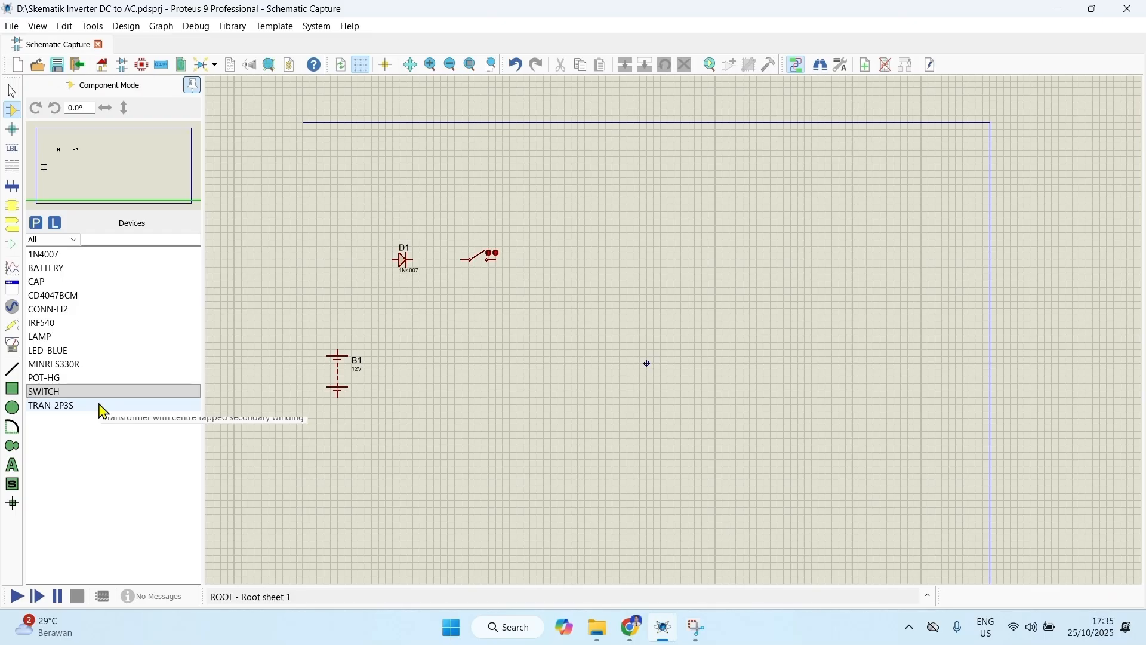
{"action": "left_click", "coordinate": [66, 338]}
{"action": "left_click", "coordinate": [67, 351]}
{"action": "left_click", "coordinate": [66, 364]}
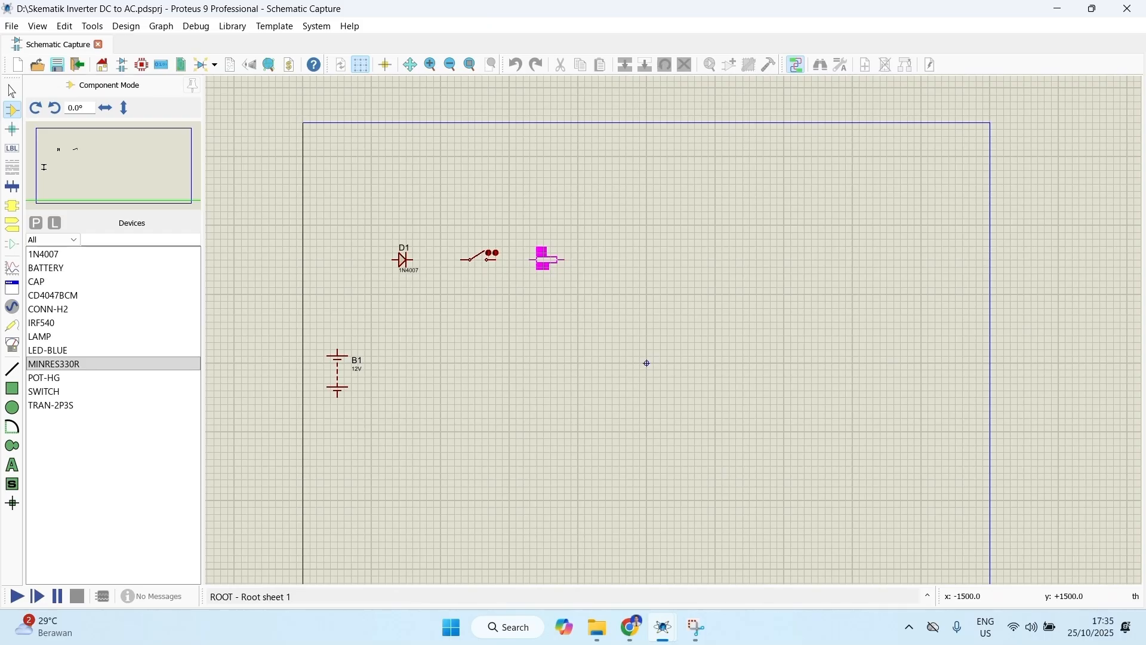
{"action": "left_click", "coordinate": [547, 260]}
Step: Place four more MINRES330R resistors in a horizontal row near the sheet's upper border, at about y +3000 th
{"action": "left_click", "coordinate": [105, 366]}
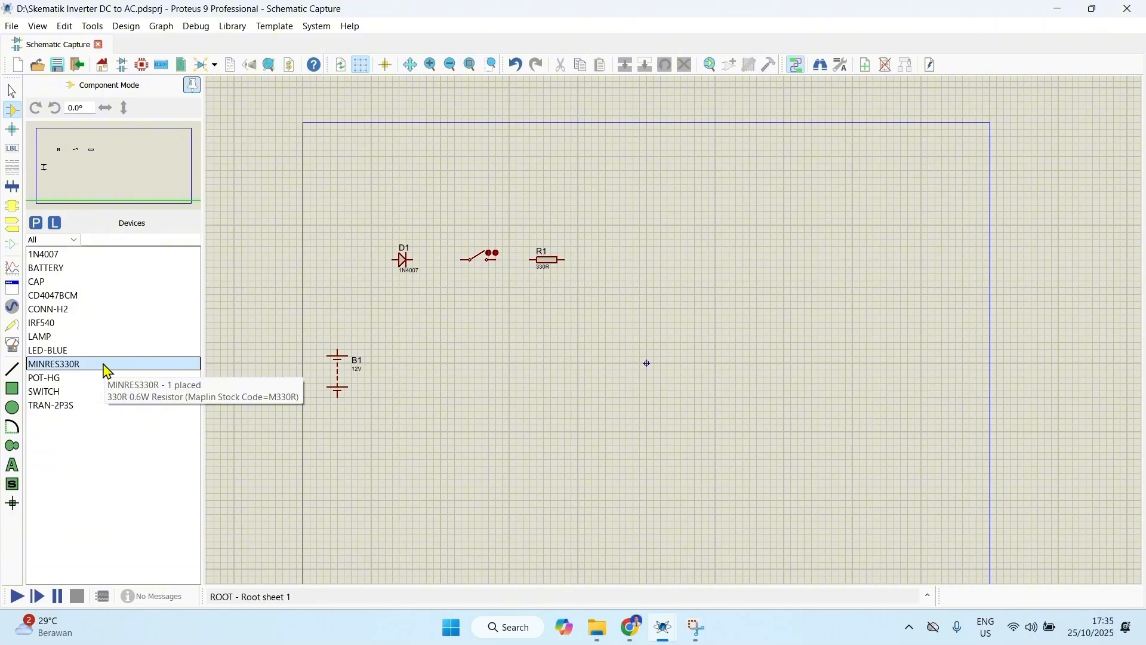
{"action": "double_click", "coordinate": [423, 155]}
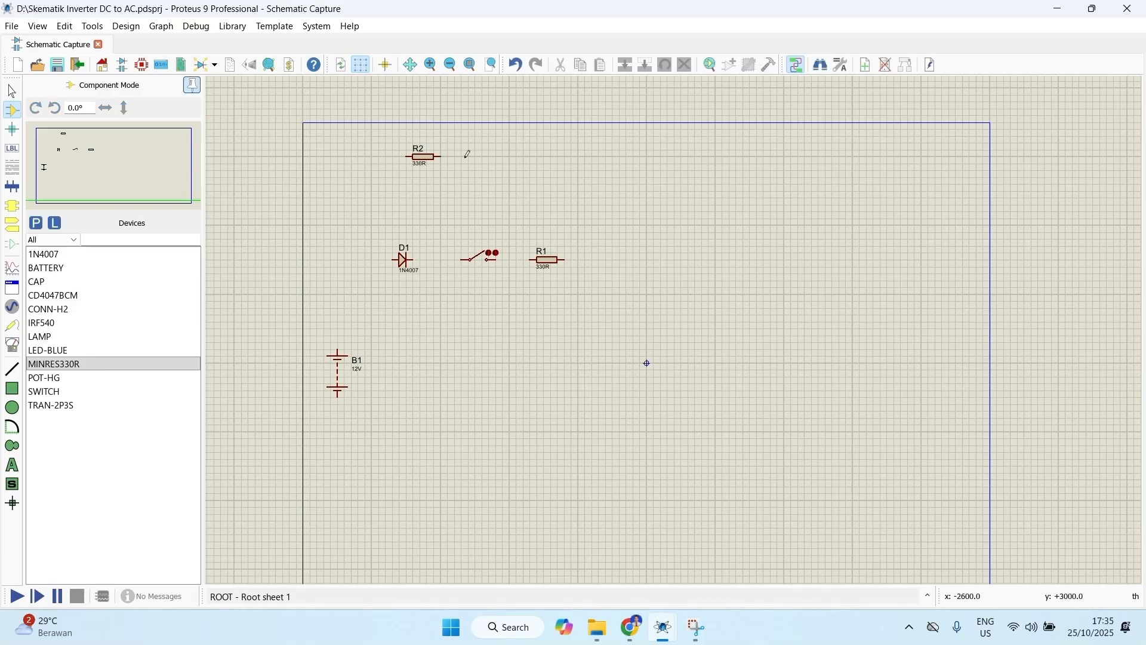
{"action": "left_click", "coordinate": [470, 155]}
{"action": "left_click", "coordinate": [471, 154]}
{"action": "left_click", "coordinate": [519, 154]}
{"action": "left_click", "coordinate": [519, 155]}
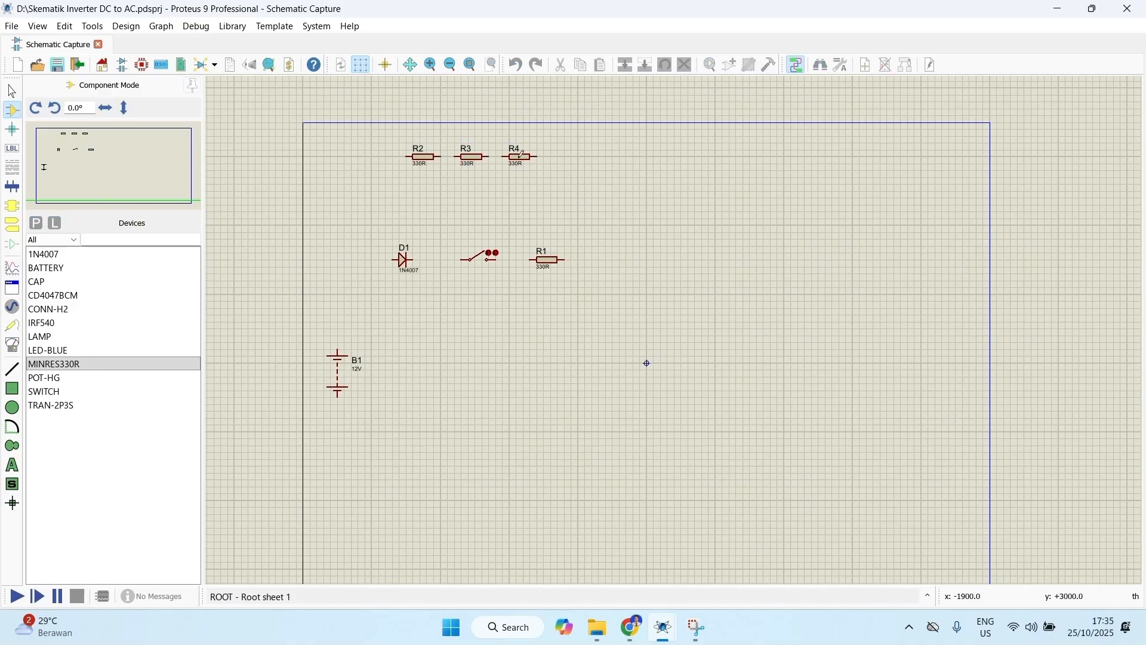
{"action": "left_click", "coordinate": [554, 155]}
{"action": "left_click", "coordinate": [567, 155]}
Step: Place the CD4047BCM chip below the resistor that follows the switch, level with the battery
{"action": "left_click", "coordinate": [64, 323]}
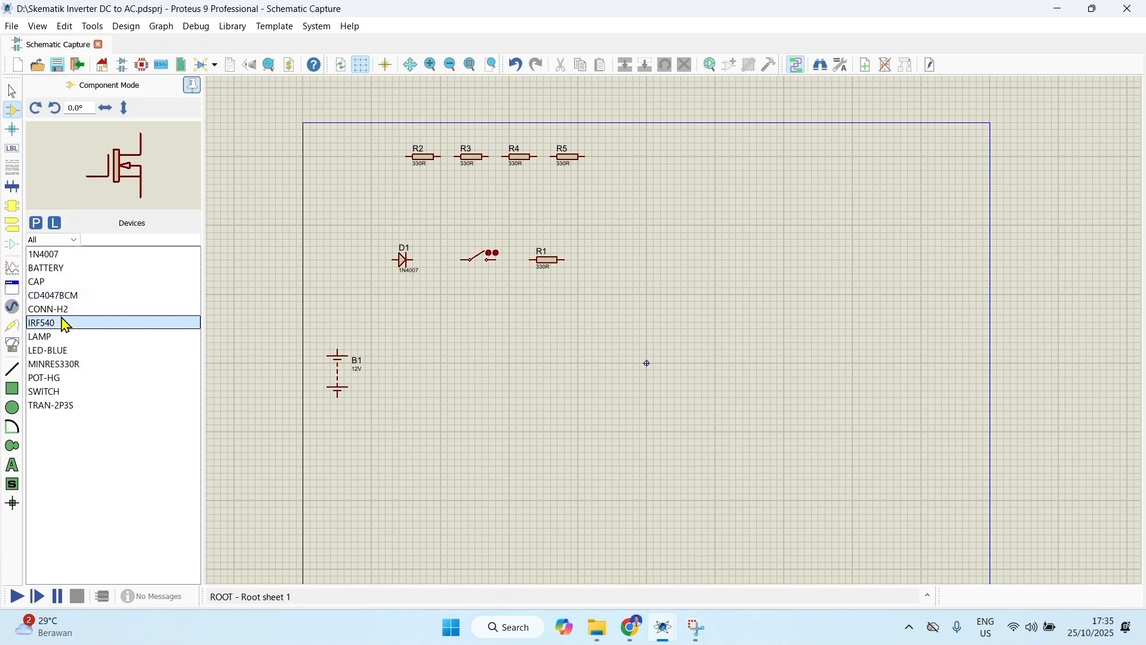
{"action": "left_click", "coordinate": [67, 299]}
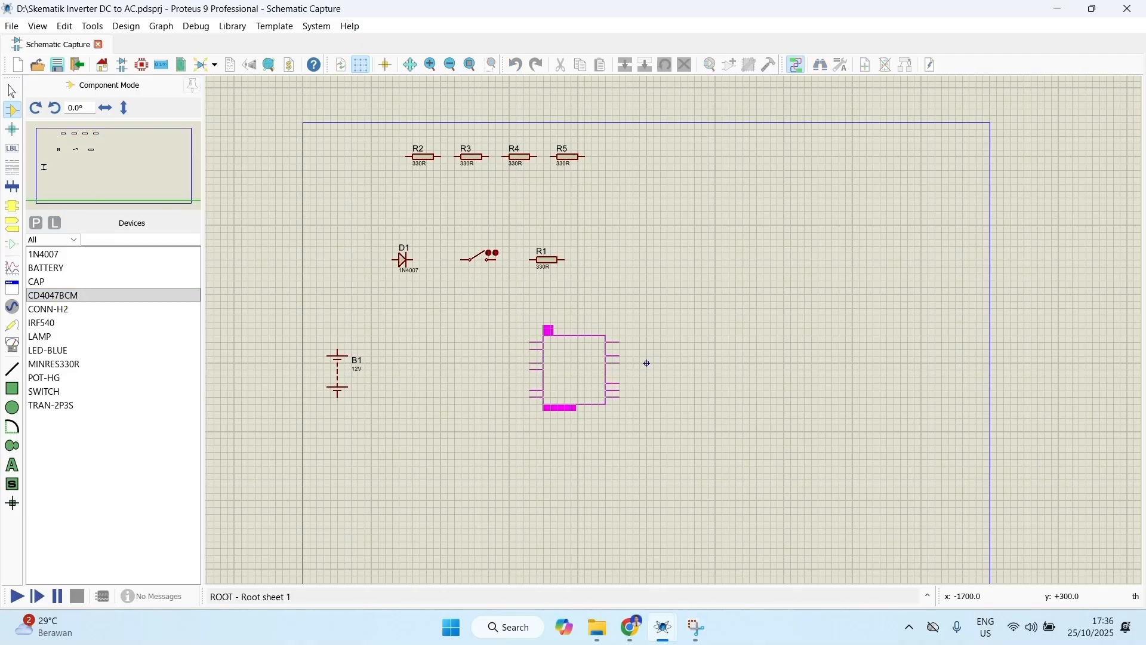
{"action": "left_click", "coordinate": [530, 340]}
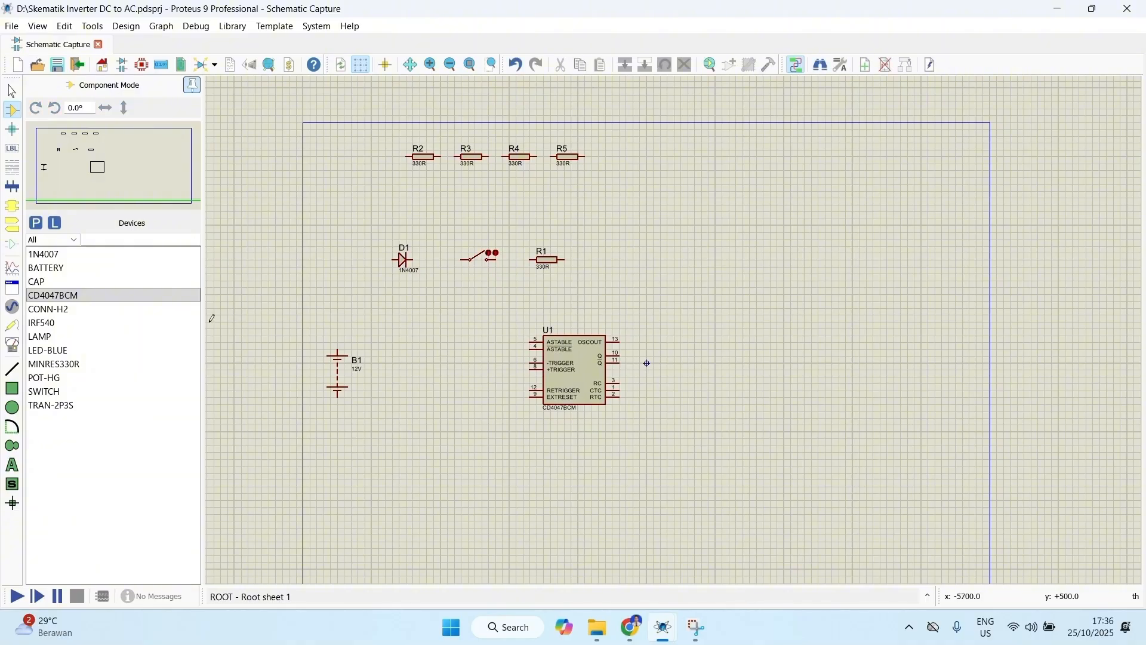
Step: Place one CAP between the battery and the CD4047BCM, and a second at the right end of the upper resistor row
{"action": "left_click", "coordinate": [58, 281]}
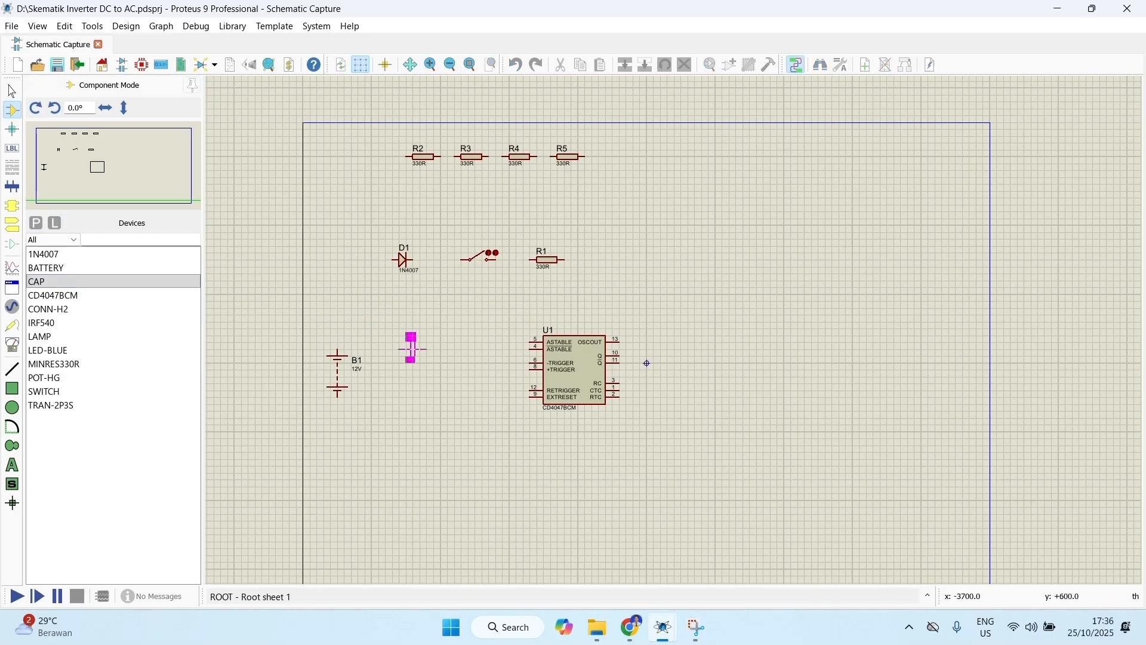
{"action": "left_click", "coordinate": [419, 370]}
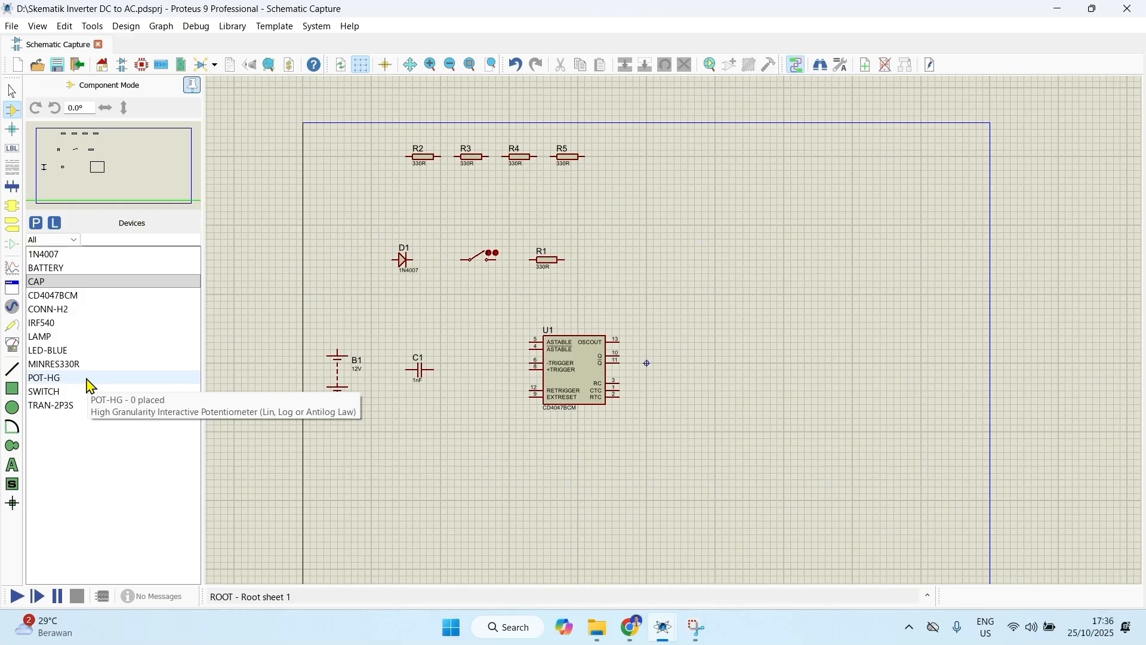
{"action": "left_click", "coordinate": [73, 283]}
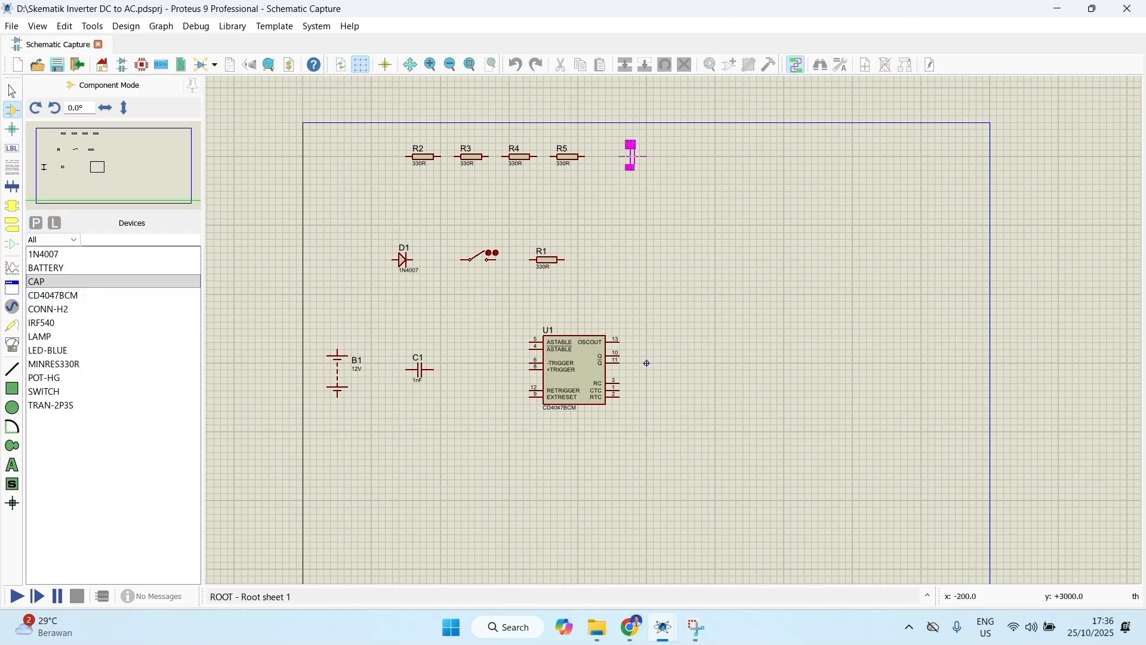
{"action": "left_click", "coordinate": [633, 154]}
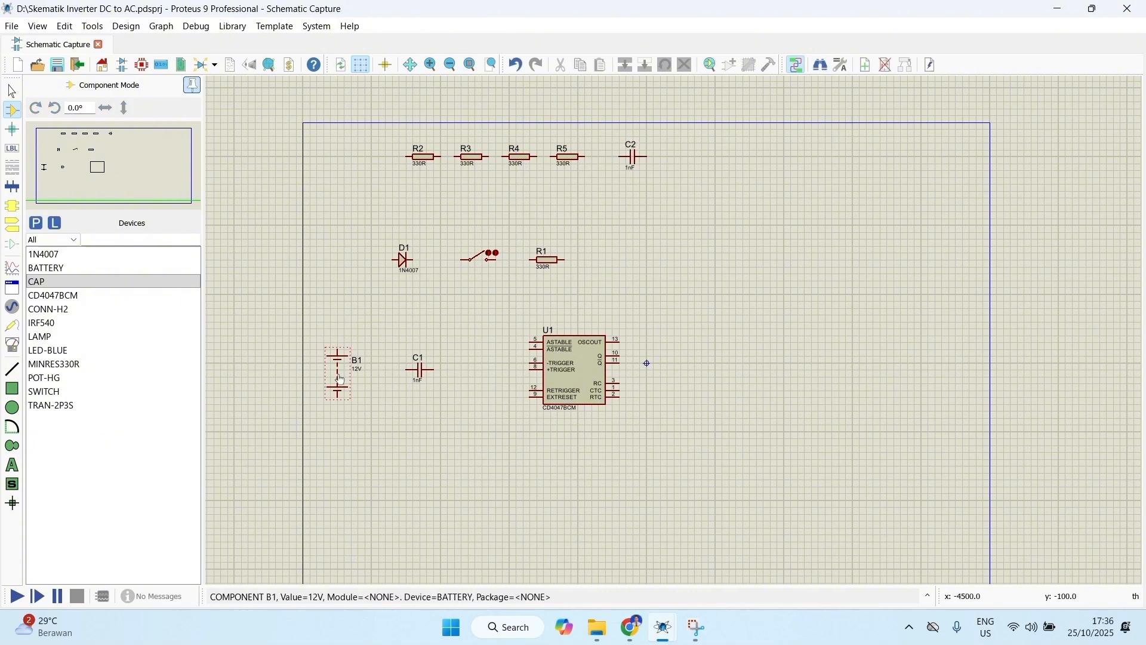
Step: Place two IRF540 MOSFETs right of the CD4047BCM, the second lower and further left, and a TRAN-2P3S transformer to their right
{"action": "left_click", "coordinate": [60, 326]}
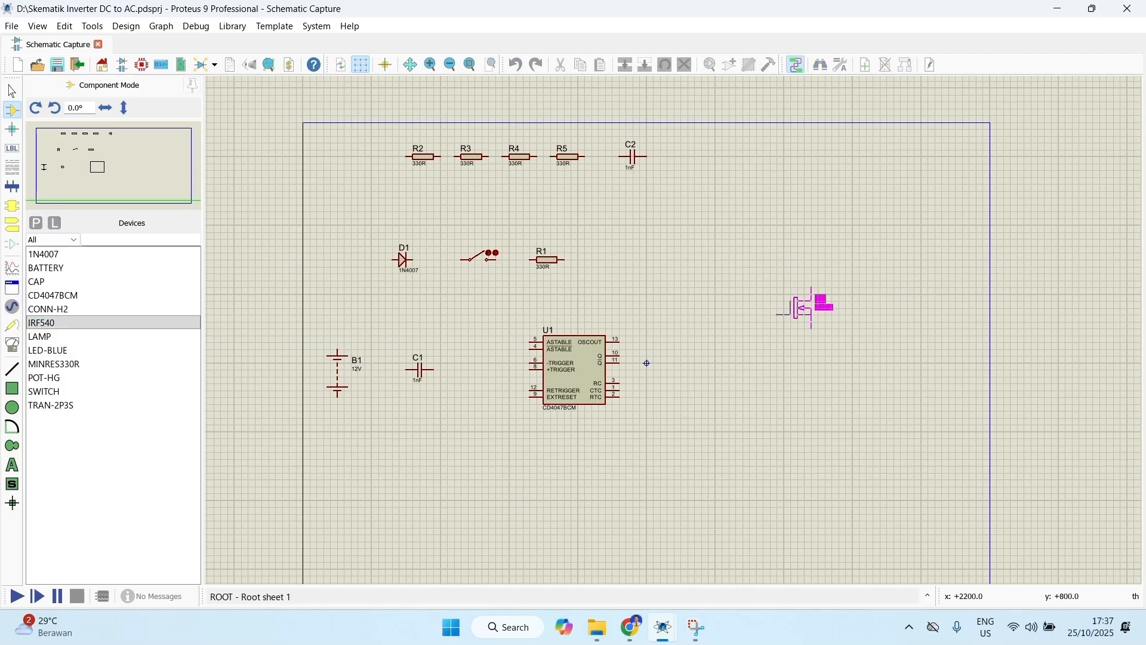
{"action": "left_click", "coordinate": [800, 293]}
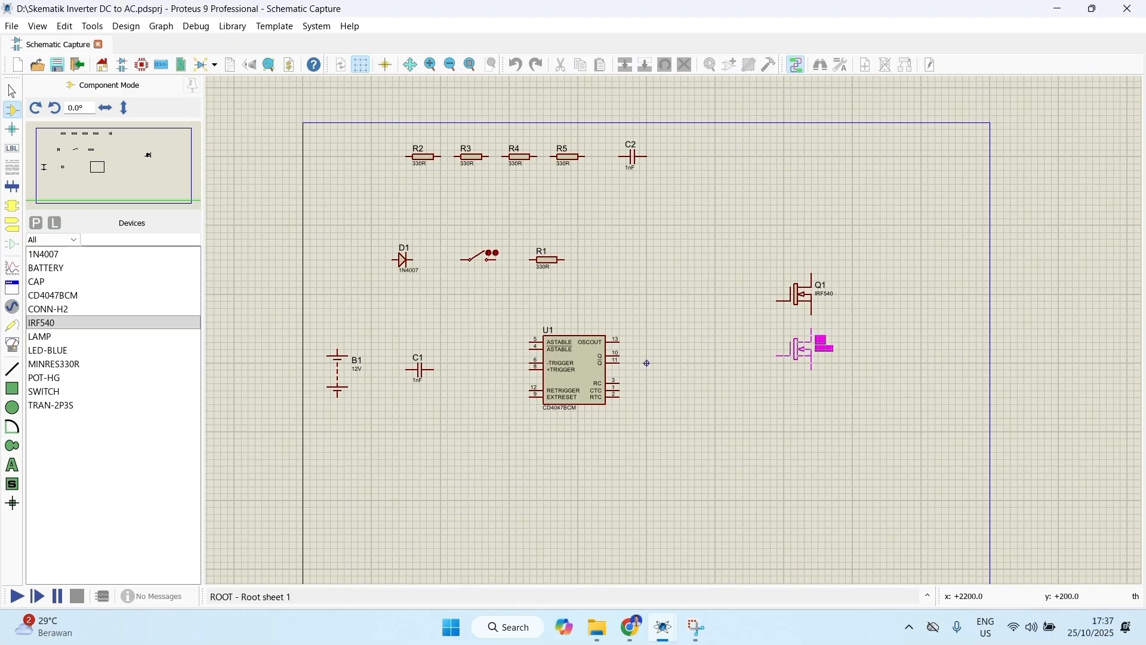
{"action": "left_click", "coordinate": [762, 342]}
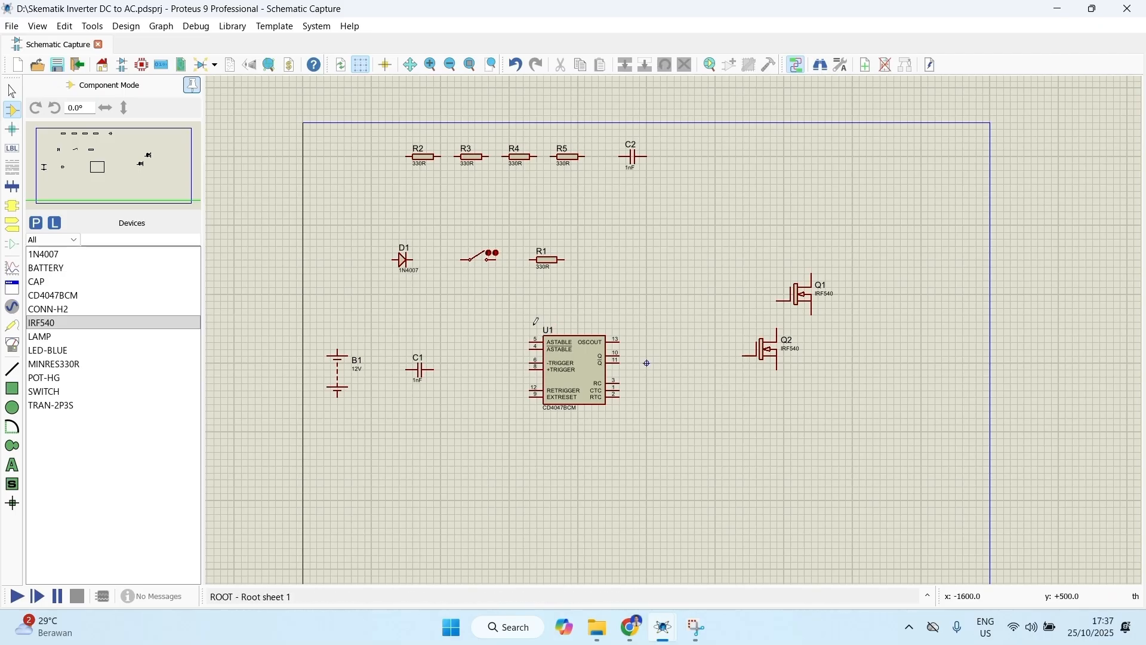
{"action": "left_click", "coordinate": [54, 405]}
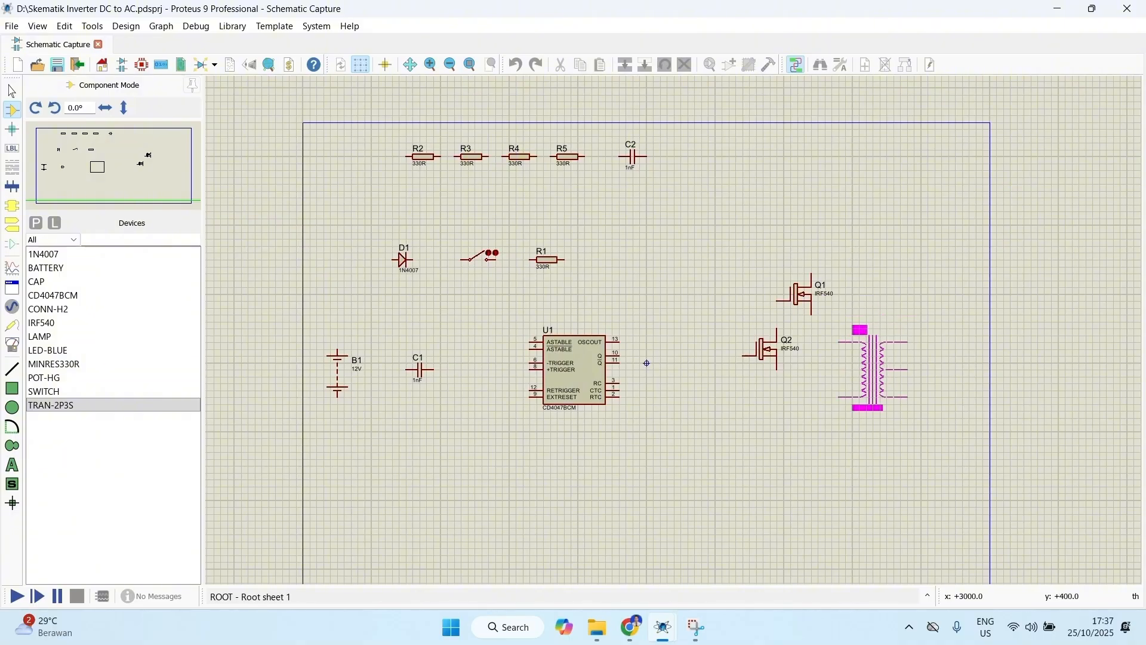
{"action": "left_click", "coordinate": [873, 368]}
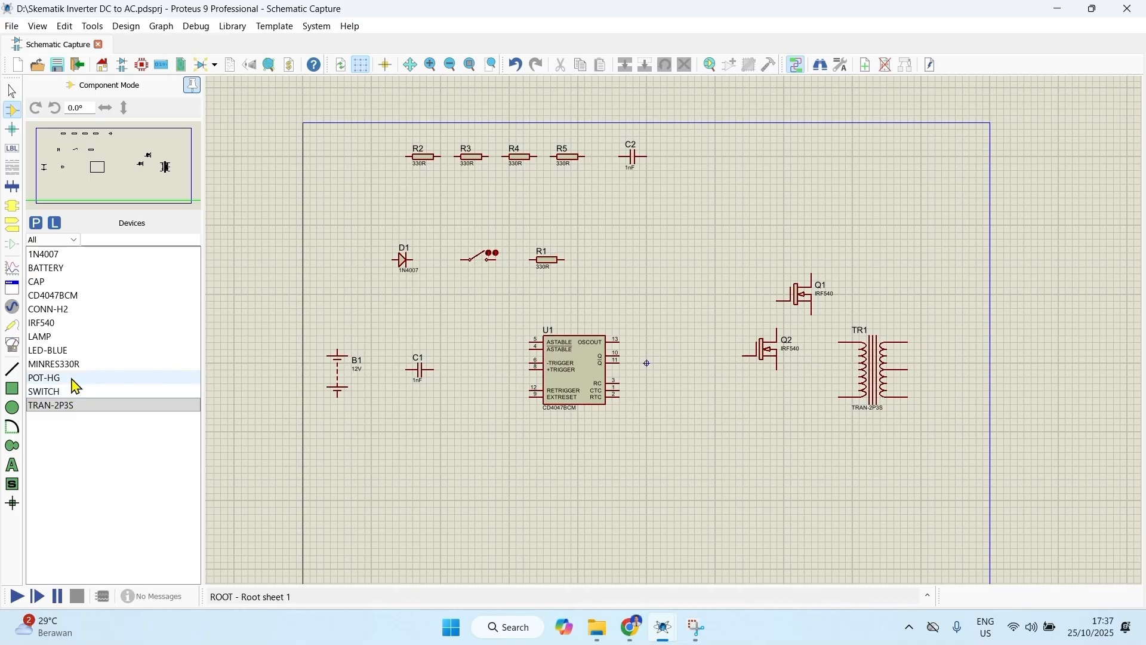
Step: Place a LED-BLUE to the right of resistor R1 and a LAMP above and to the right of the transformer
{"action": "left_click", "coordinate": [61, 350]}
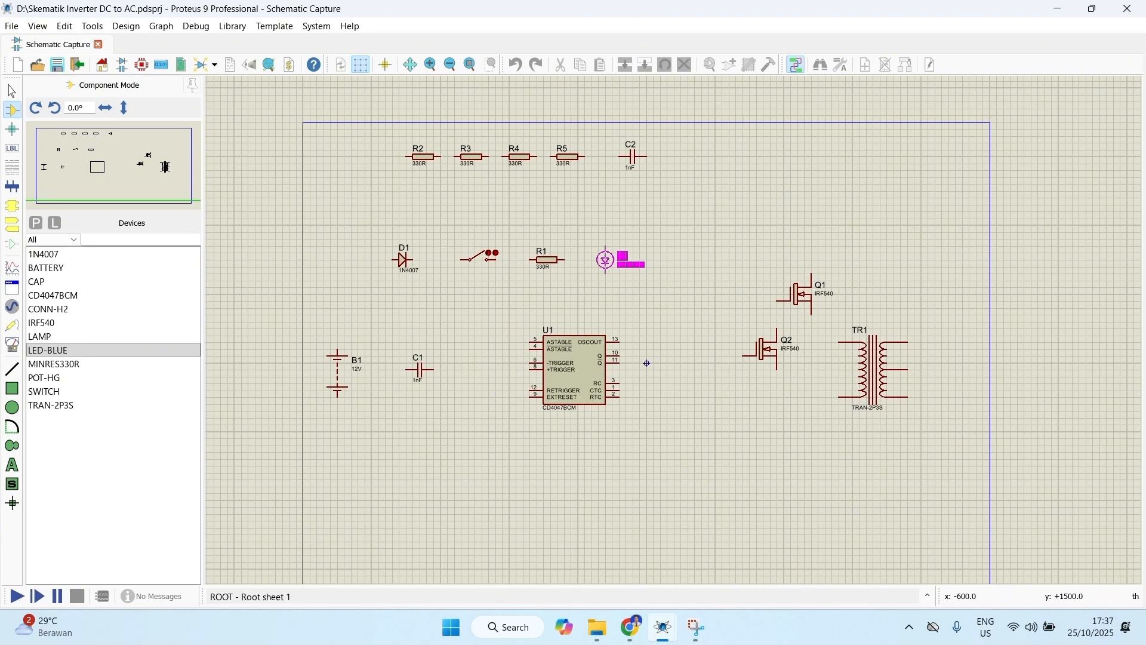
{"action": "left_click", "coordinate": [606, 260]}
{"action": "left_click", "coordinate": [143, 352]}
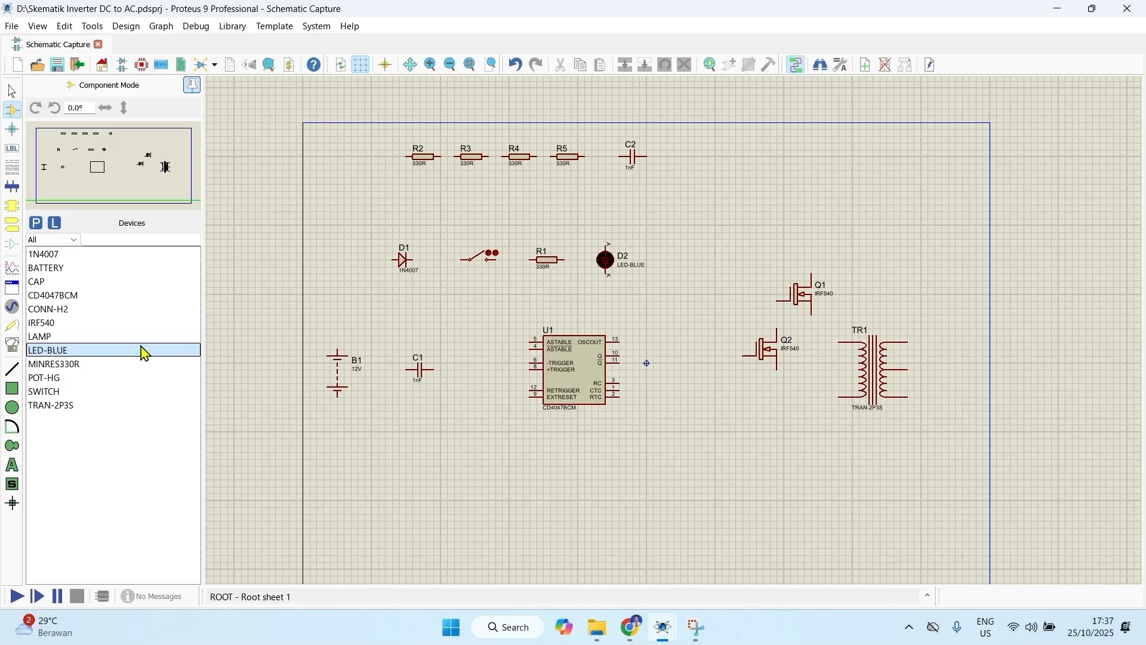
{"action": "left_click", "coordinate": [71, 336]}
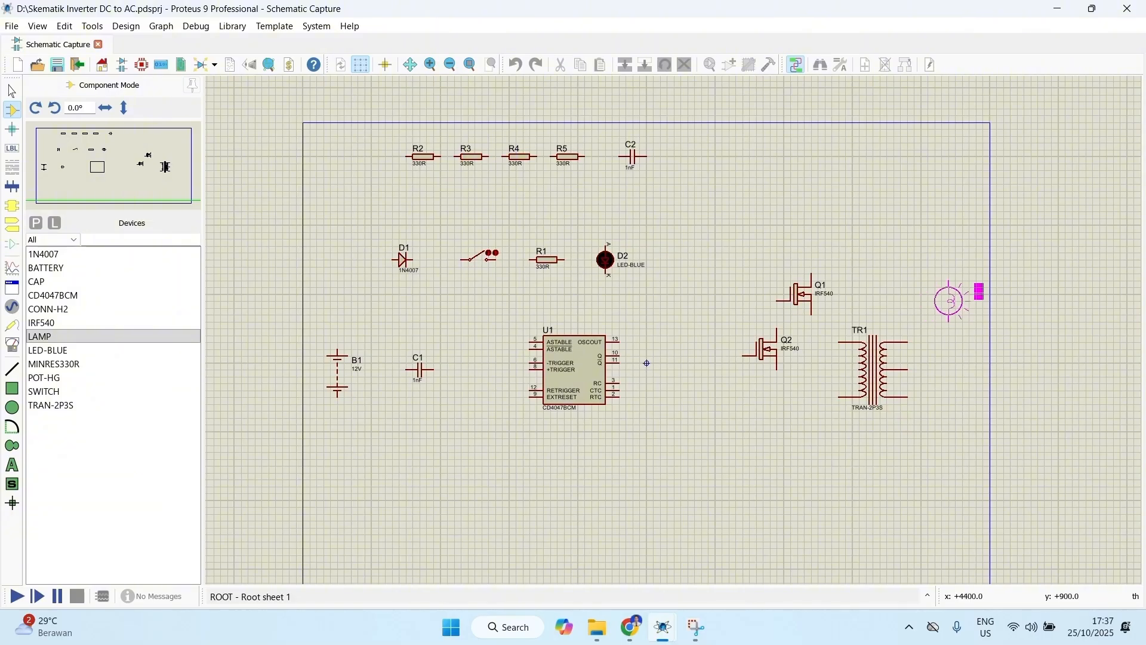
{"action": "left_click", "coordinate": [943, 294]}
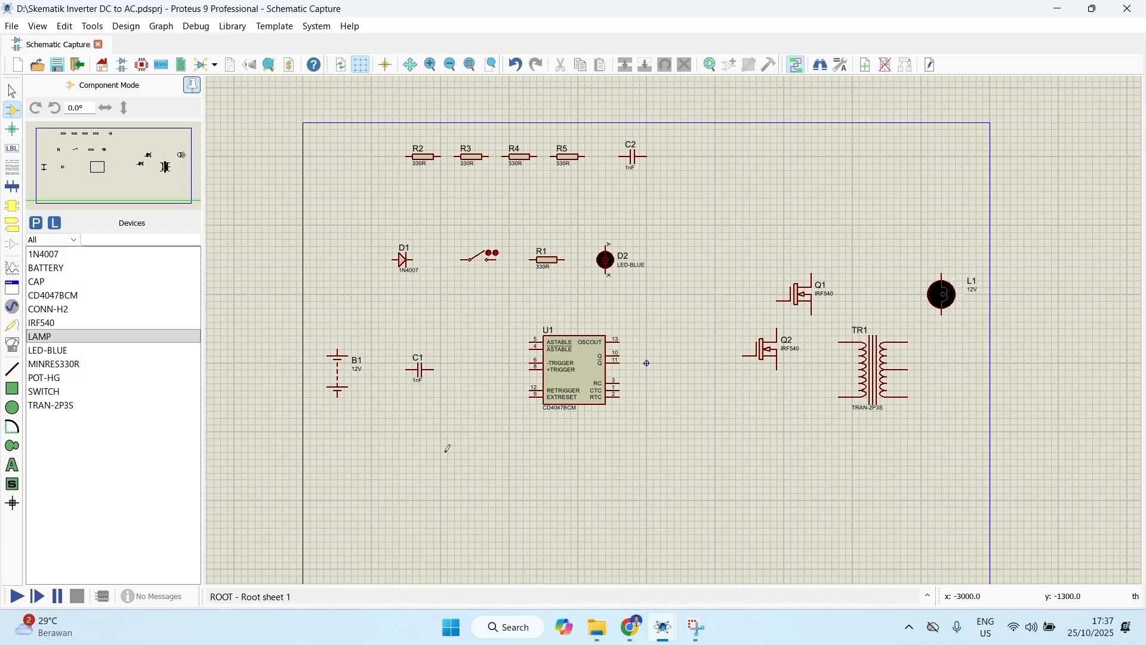
Step: Wire the battery's positive terminal to the anode of D1, D1's cathode to the switch, and the switch to resistor R1
{"action": "scroll", "coordinate": [571, 352], "scroll_direction": "up", "scroll_amount": 1}
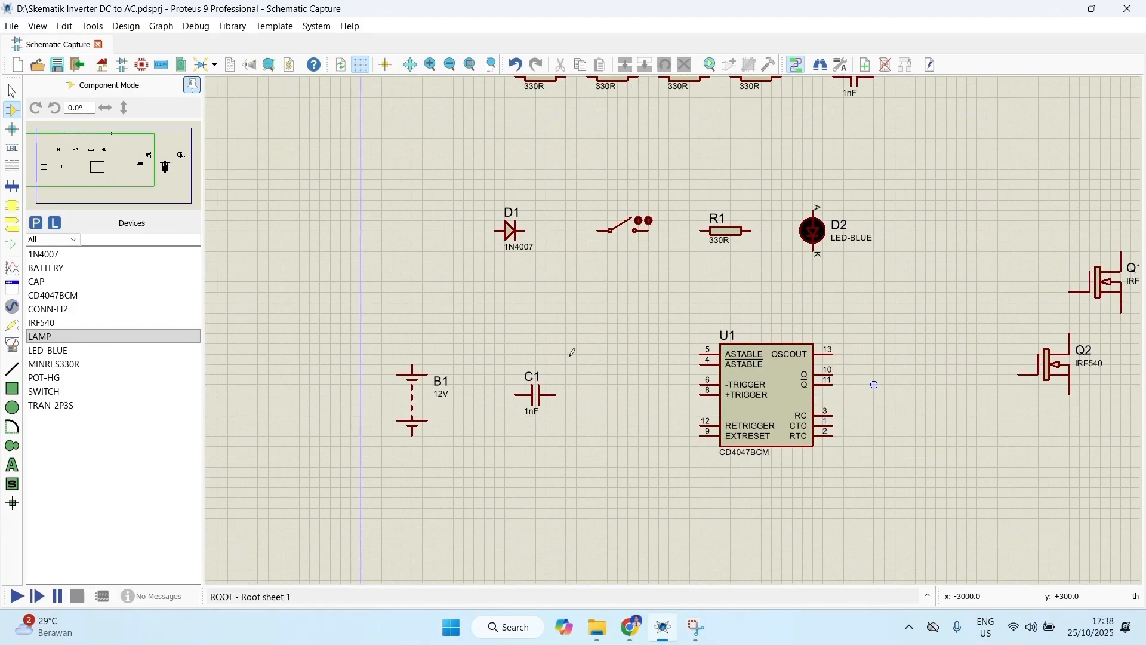
{"action": "left_click", "coordinate": [413, 363]}
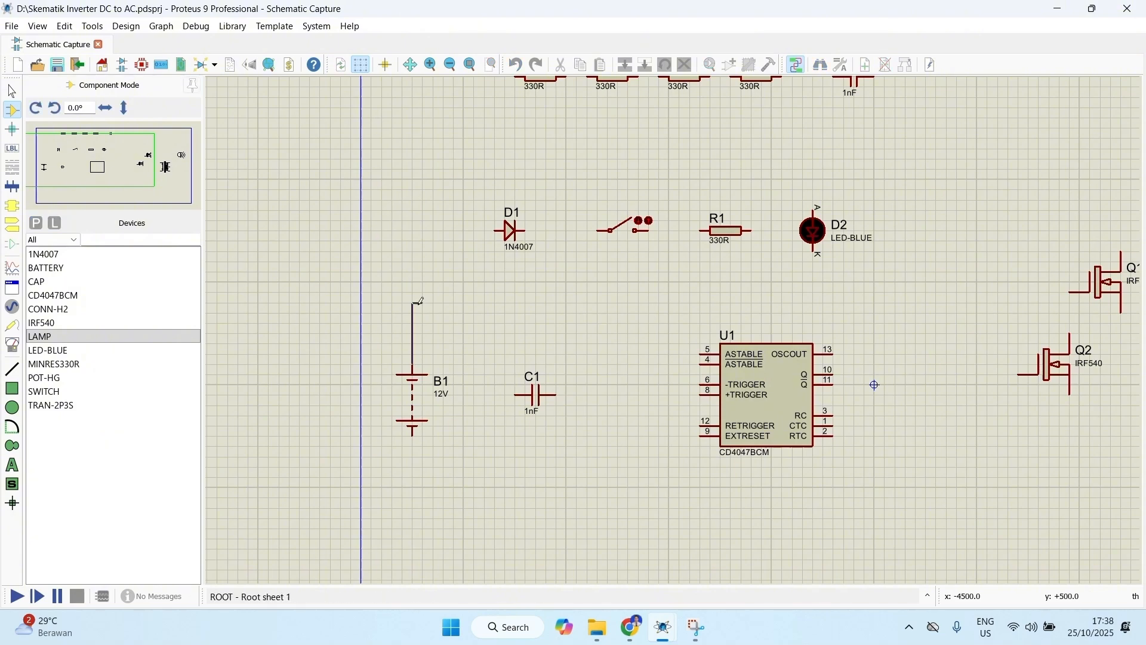
{"action": "left_click", "coordinate": [501, 230]}
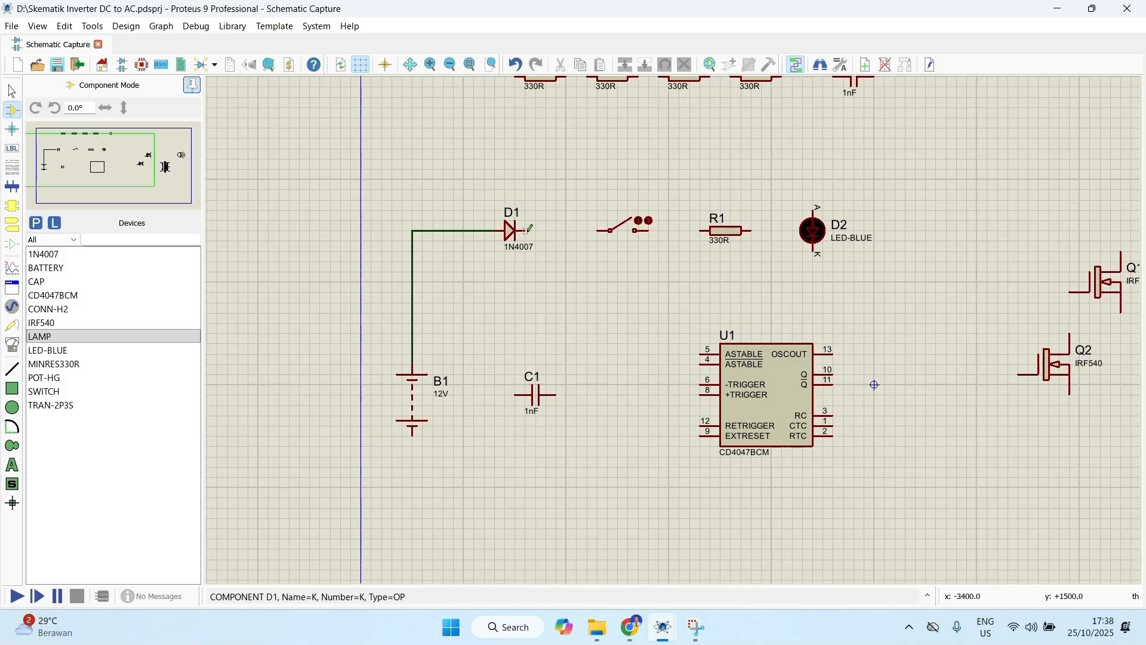
{"action": "left_click", "coordinate": [527, 229]}
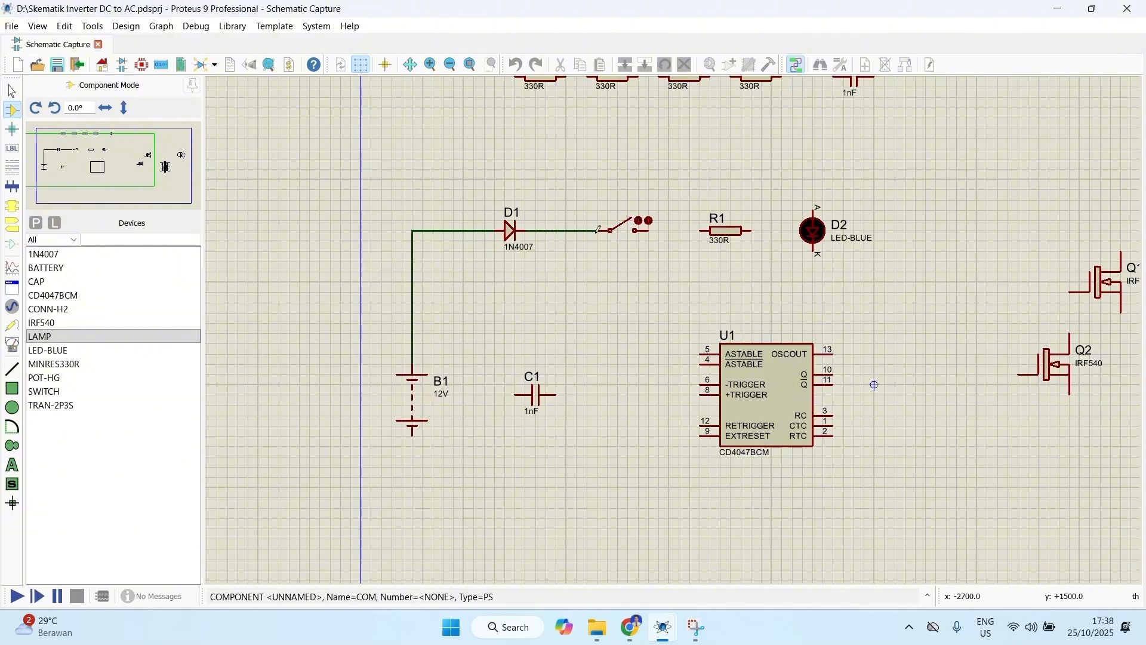
{"action": "left_click", "coordinate": [610, 230]}
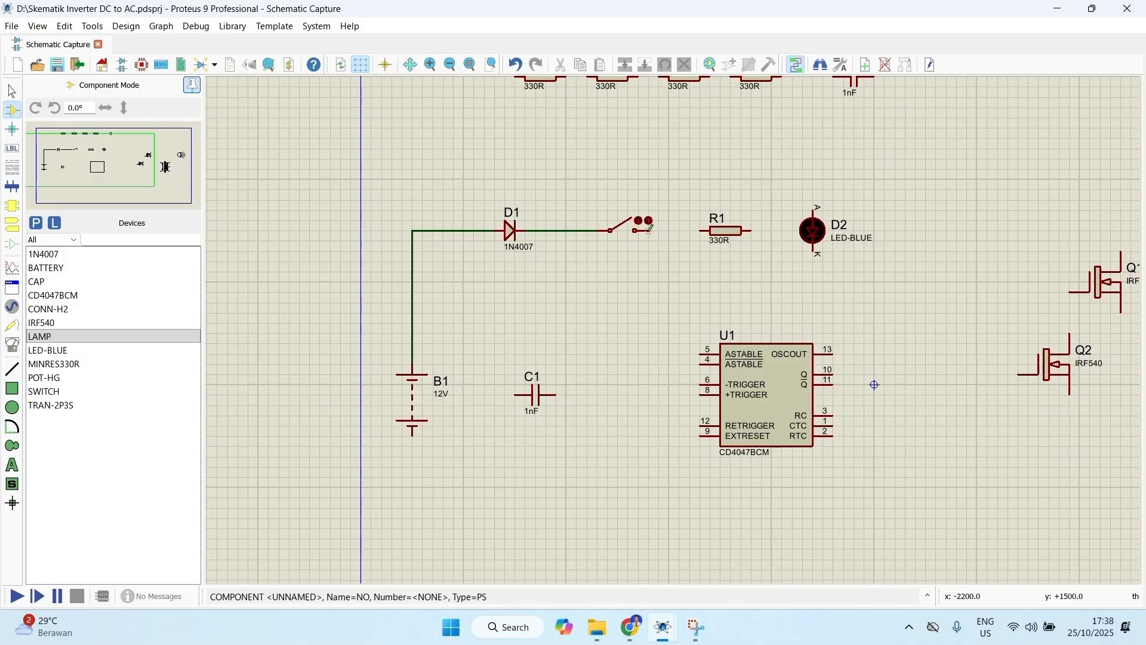
{"action": "left_click", "coordinate": [649, 231]}
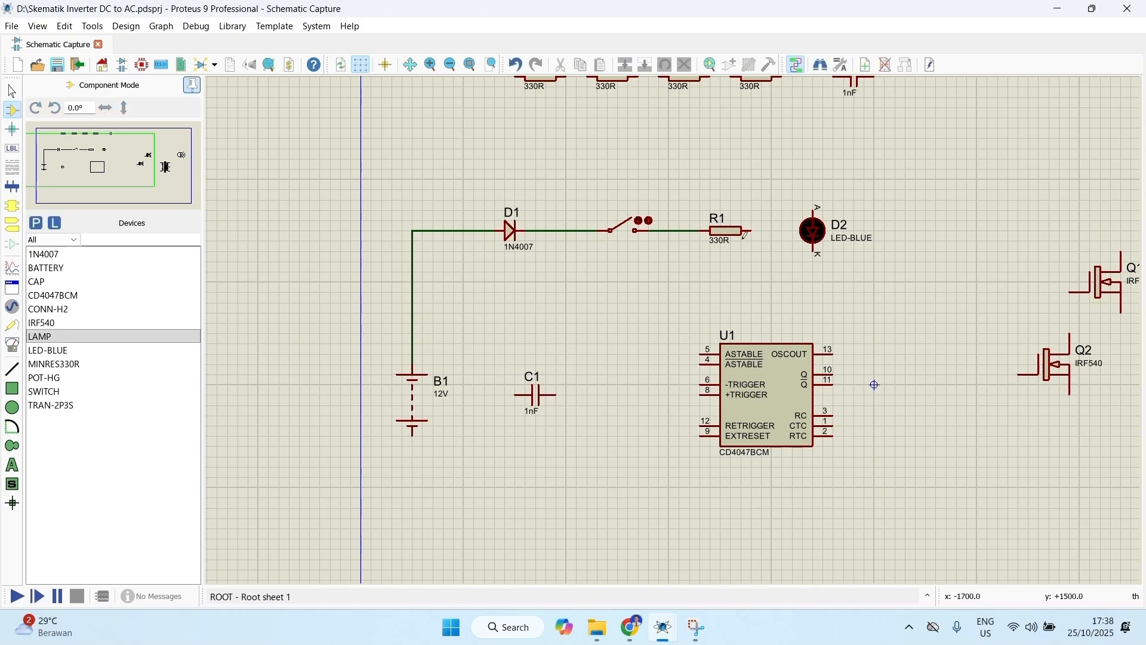
Step: Rotate the blue LED anti-clockwise so its anode faces R1, and wire R1 to the anode
{"action": "right_click", "coordinate": [813, 238]}
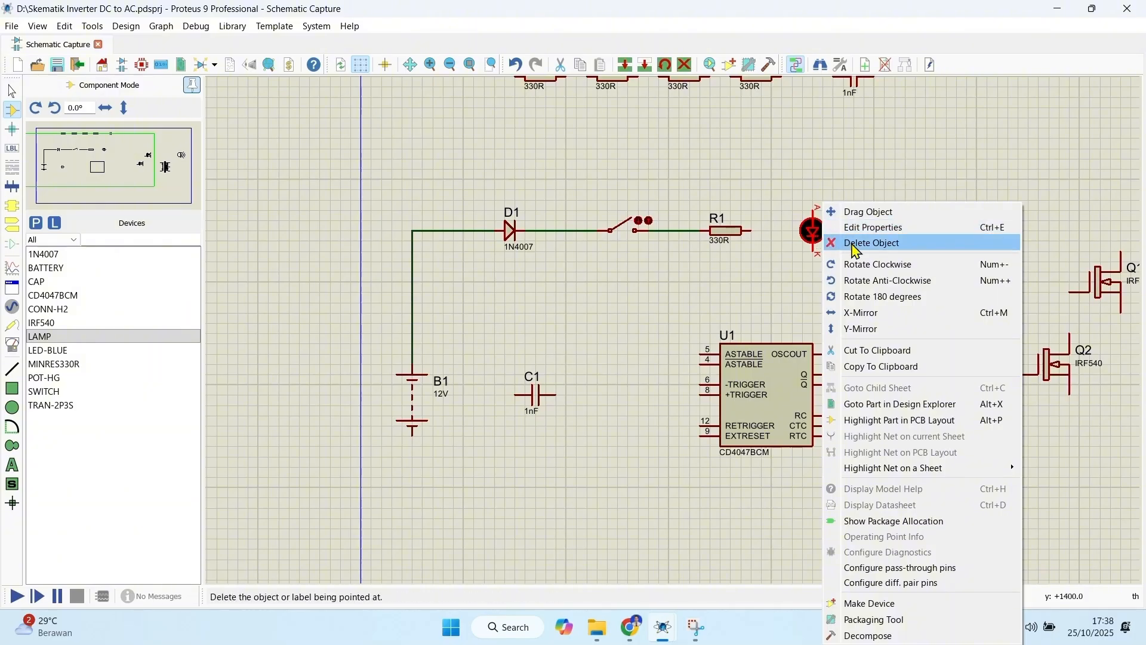
{"action": "left_click", "coordinate": [881, 281]}
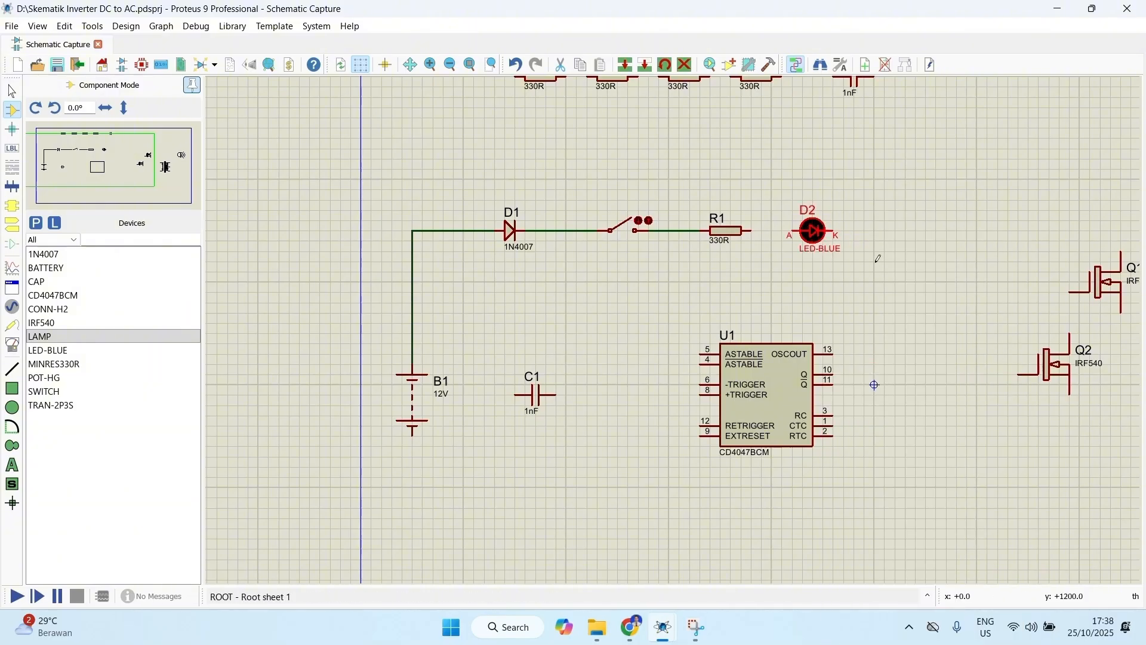
{"action": "left_click", "coordinate": [754, 229]}
{"action": "left_click", "coordinate": [796, 230]}
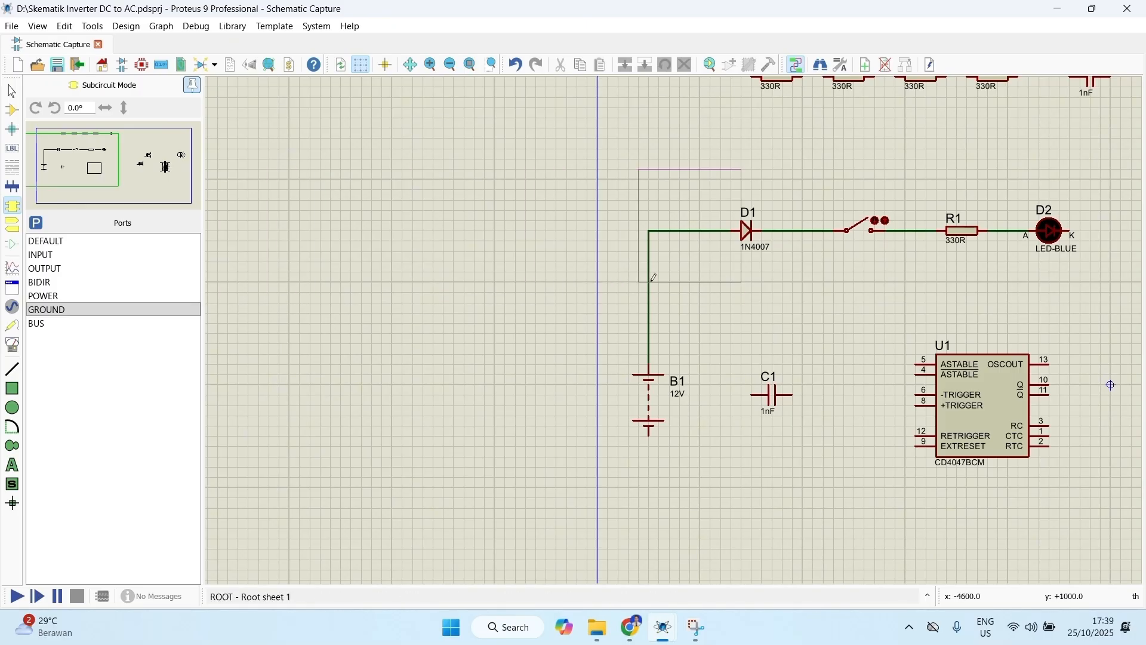
{"action": "key", "text": "Escape"}
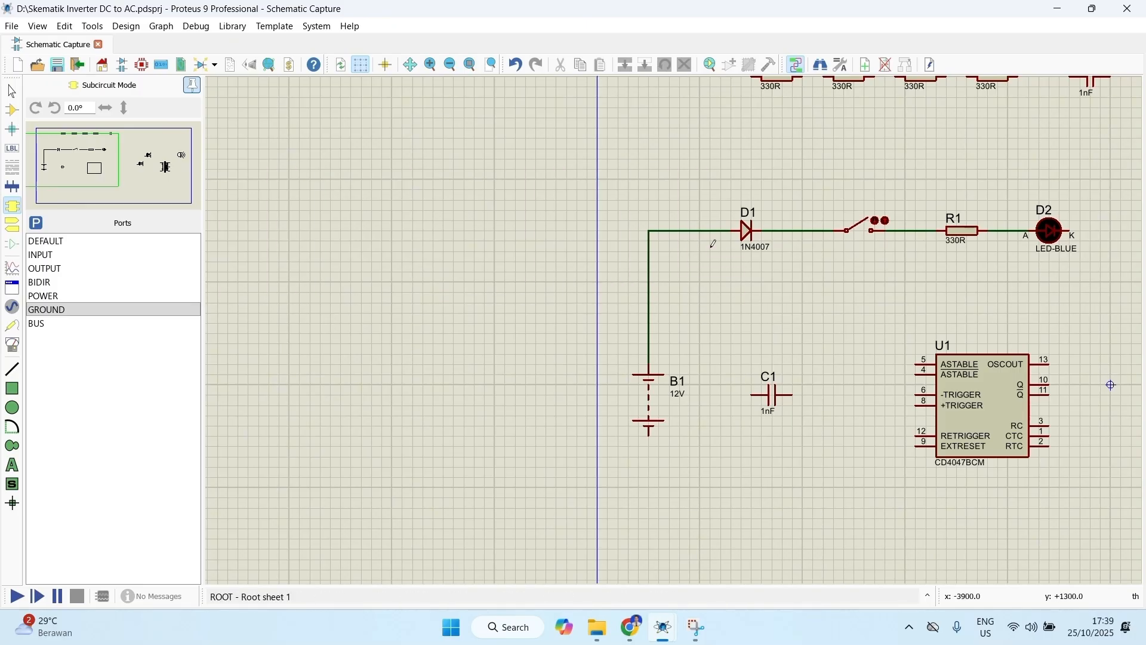
Step: Place a GROUND terminal below and to the right of the blue LED and wire the LED's cathode to it
{"action": "scroll", "coordinate": [614, 312], "scroll_direction": "down", "scroll_amount": 1}
{"action": "scroll", "coordinate": [676, 325], "scroll_direction": "up", "scroll_amount": 1}
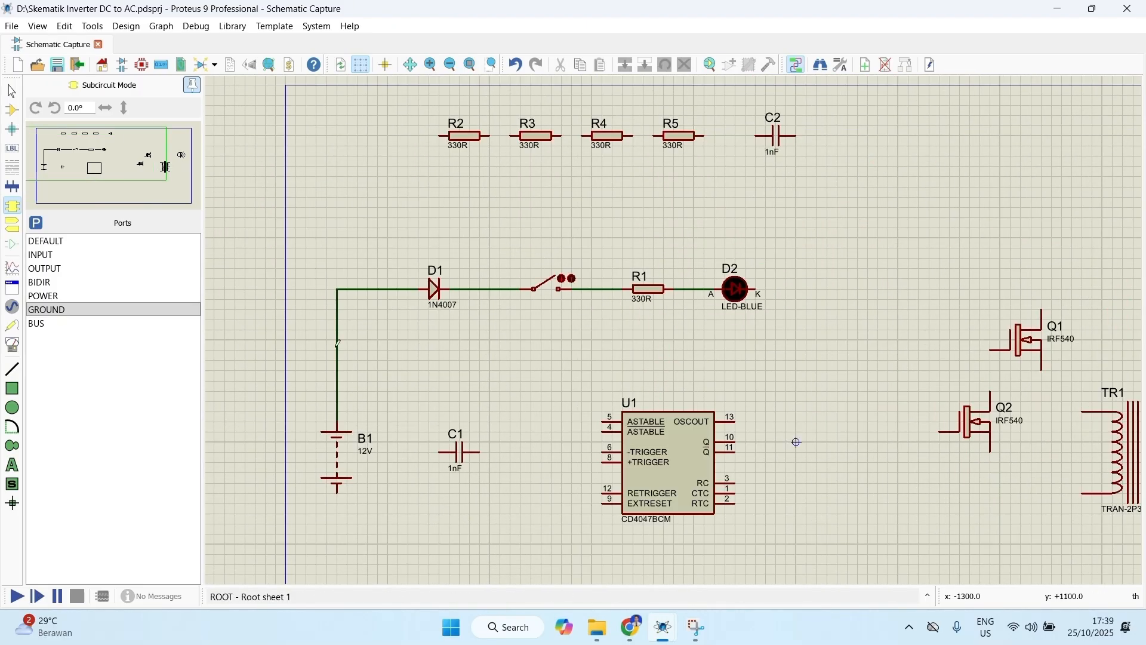
{"action": "left_click", "coordinate": [13, 226]}
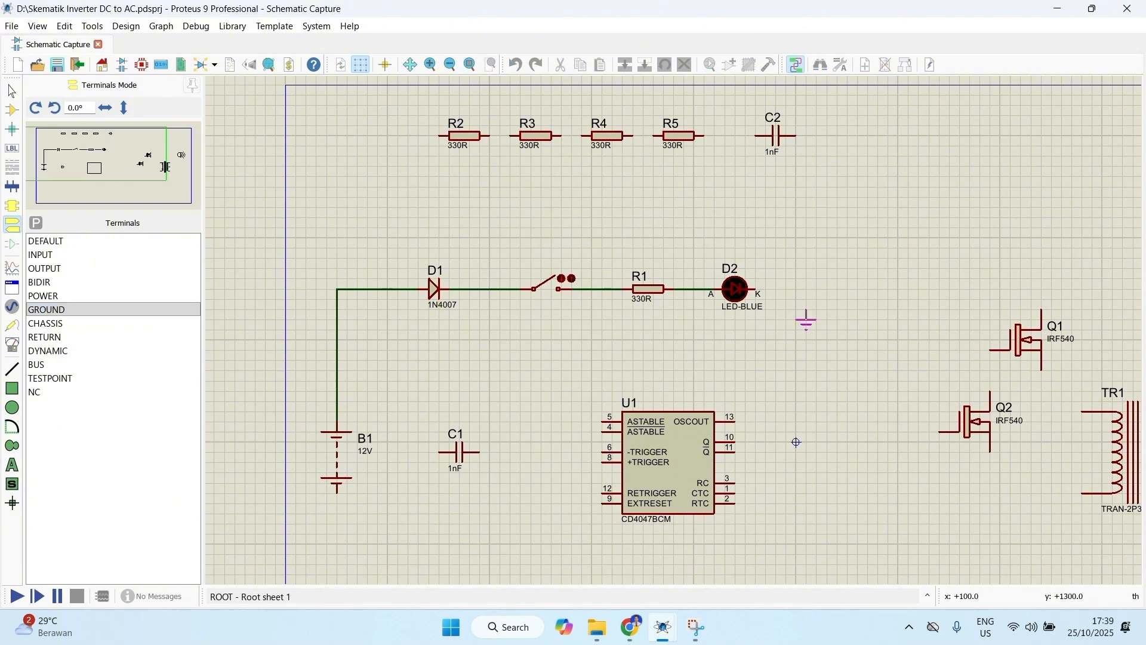
{"action": "left_click", "coordinate": [796, 329]}
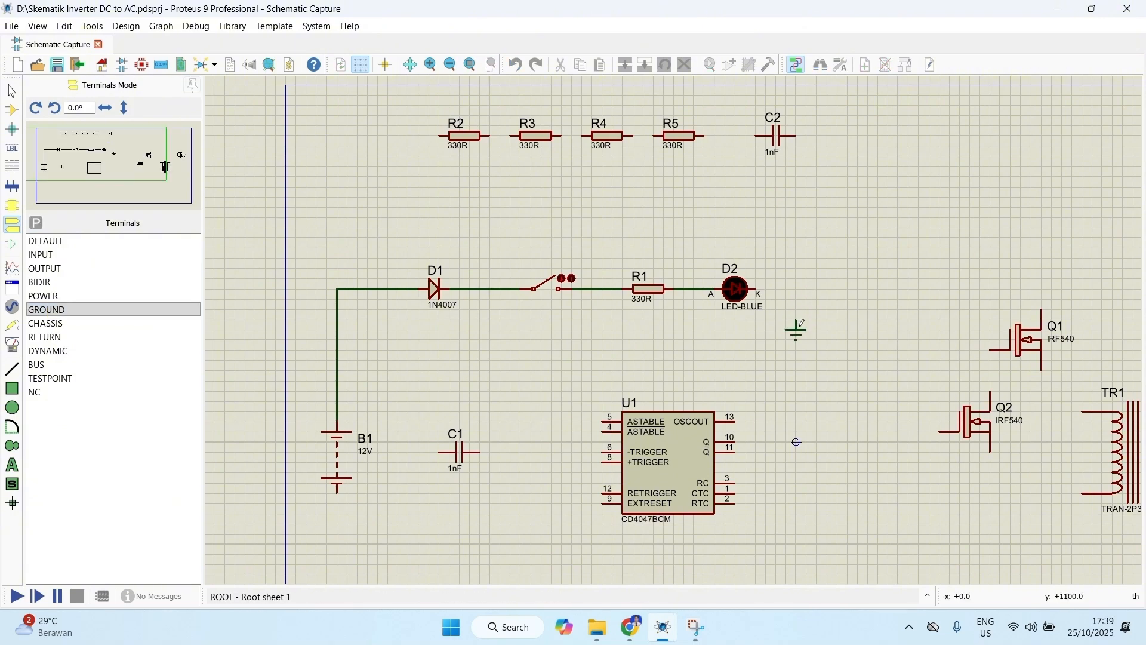
{"action": "left_click", "coordinate": [760, 289]}
{"action": "left_click", "coordinate": [796, 322]}
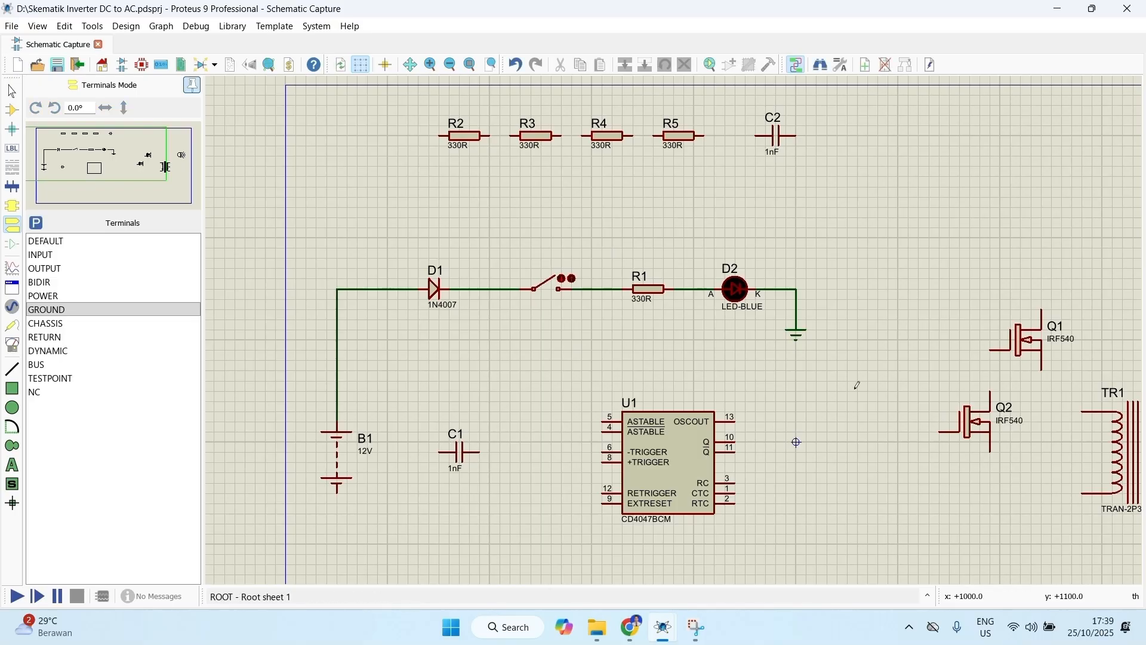
Step: Rotate capacitor C1 clockwise to stand vertically and wire its upper end to the battery's positive line
{"action": "middle_click", "coordinate": [756, 405]}
{"action": "scroll", "coordinate": [693, 323], "scroll_direction": "up", "scroll_amount": 1}
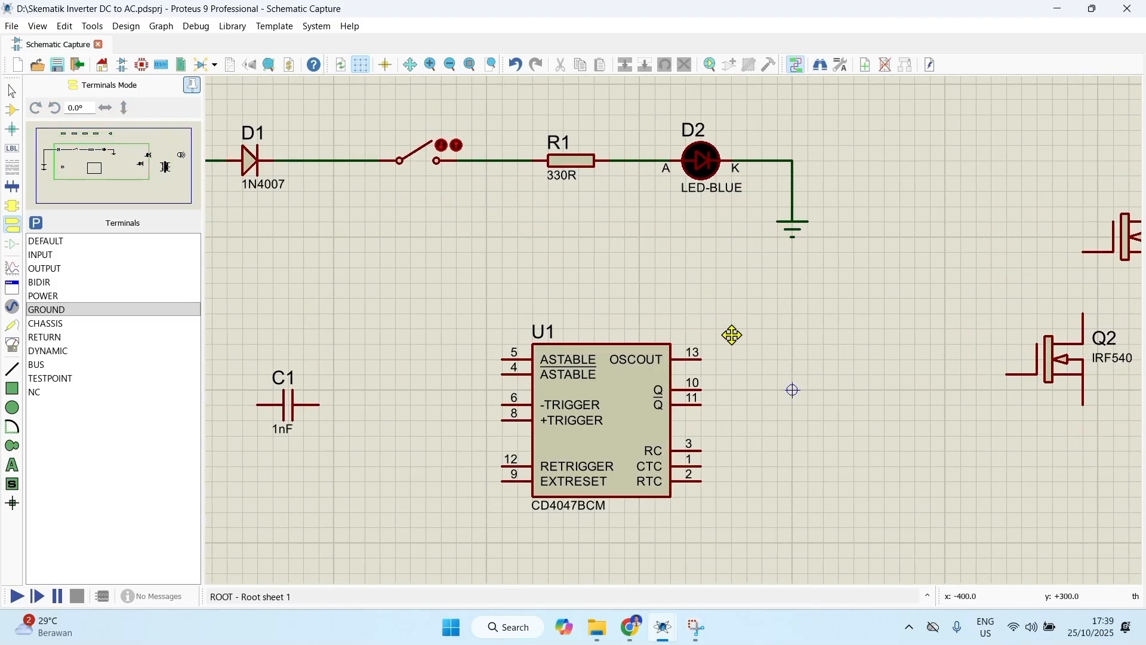
{"action": "left_click", "coordinate": [873, 304]}
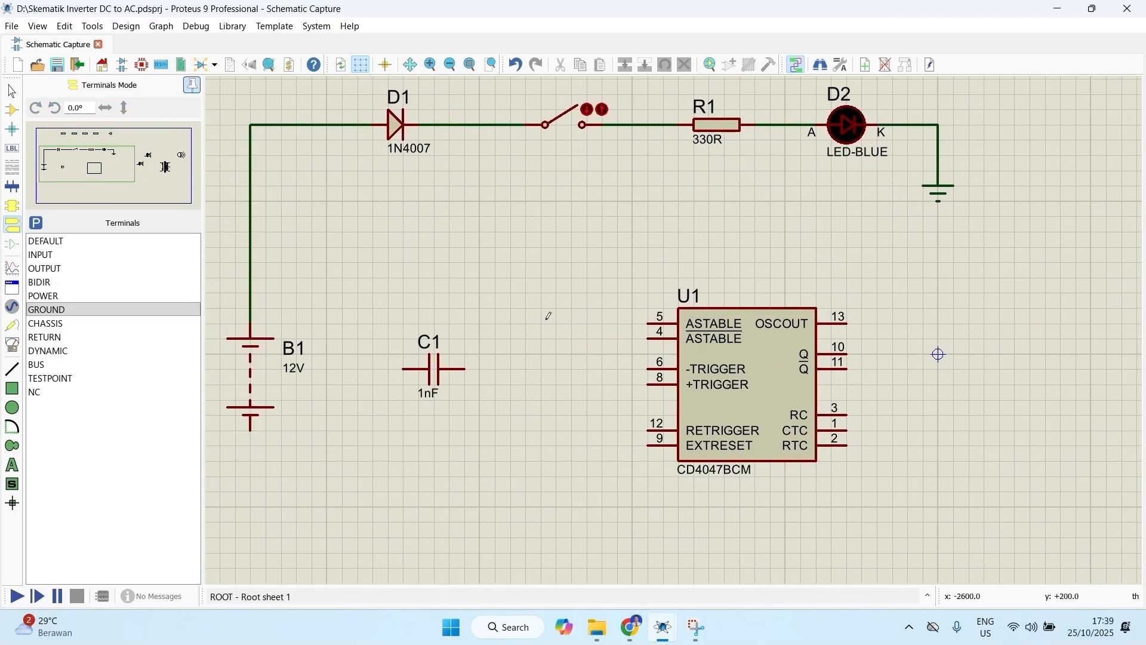
{"action": "right_click", "coordinate": [437, 379]}
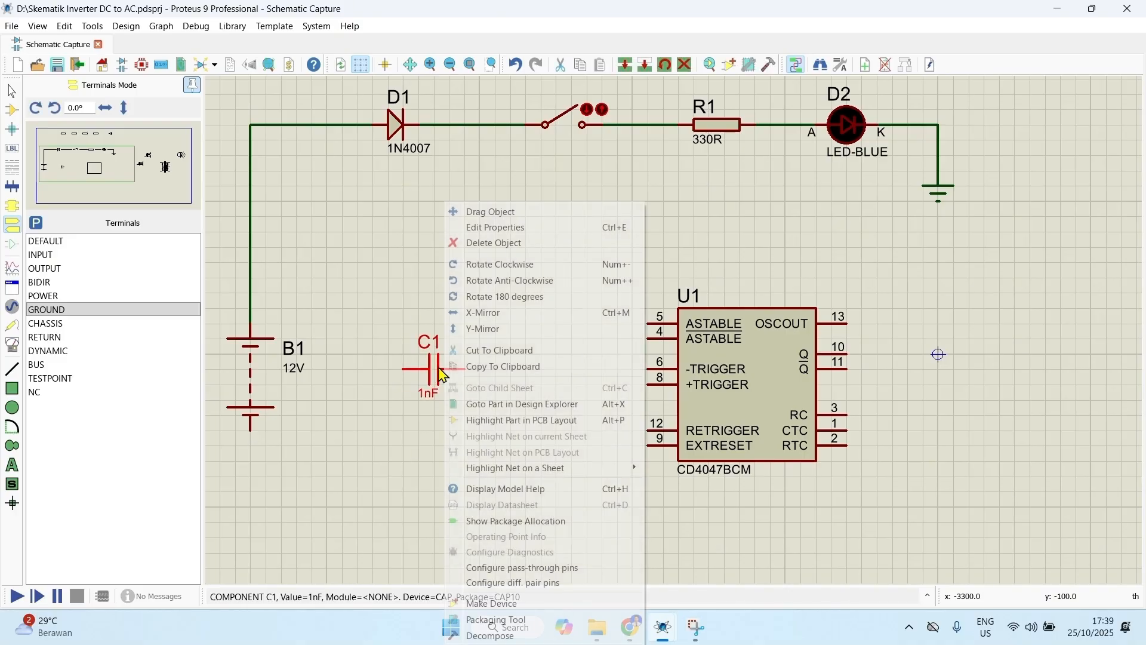
{"action": "left_click", "coordinate": [507, 266]}
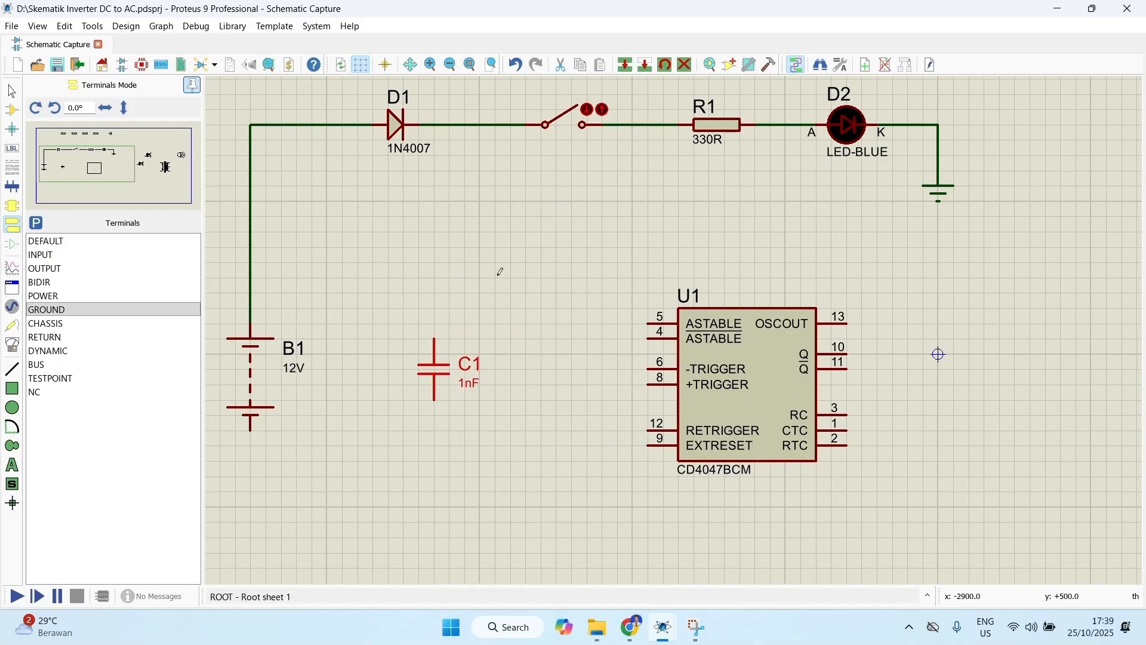
{"action": "left_click", "coordinate": [435, 340]}
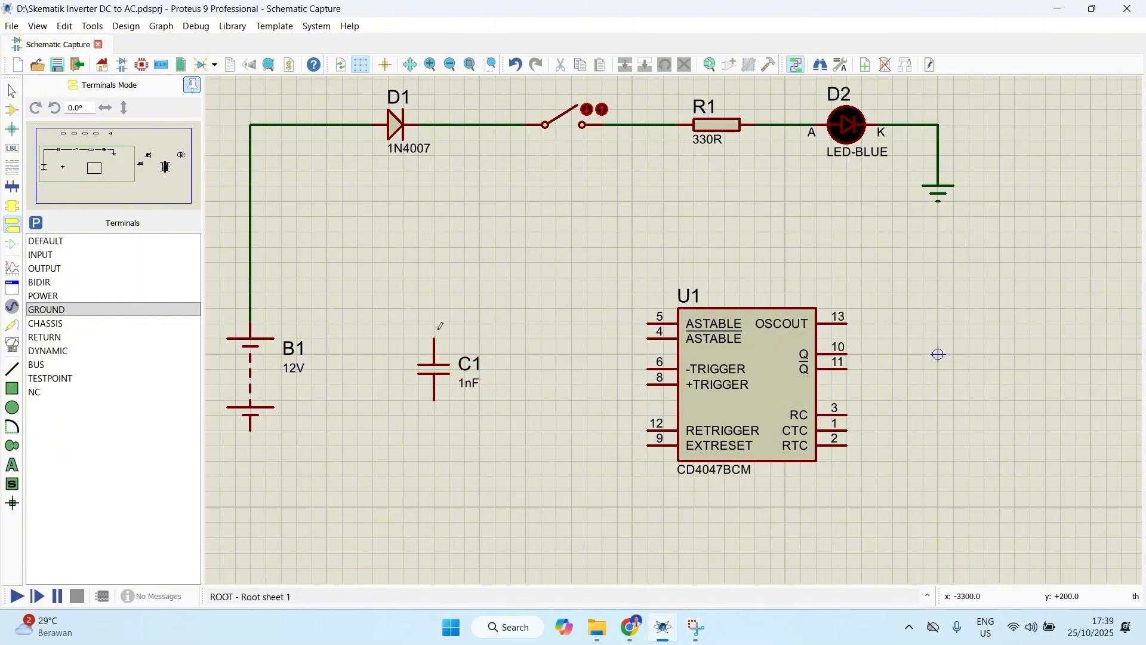
{"action": "left_click", "coordinate": [434, 247]}
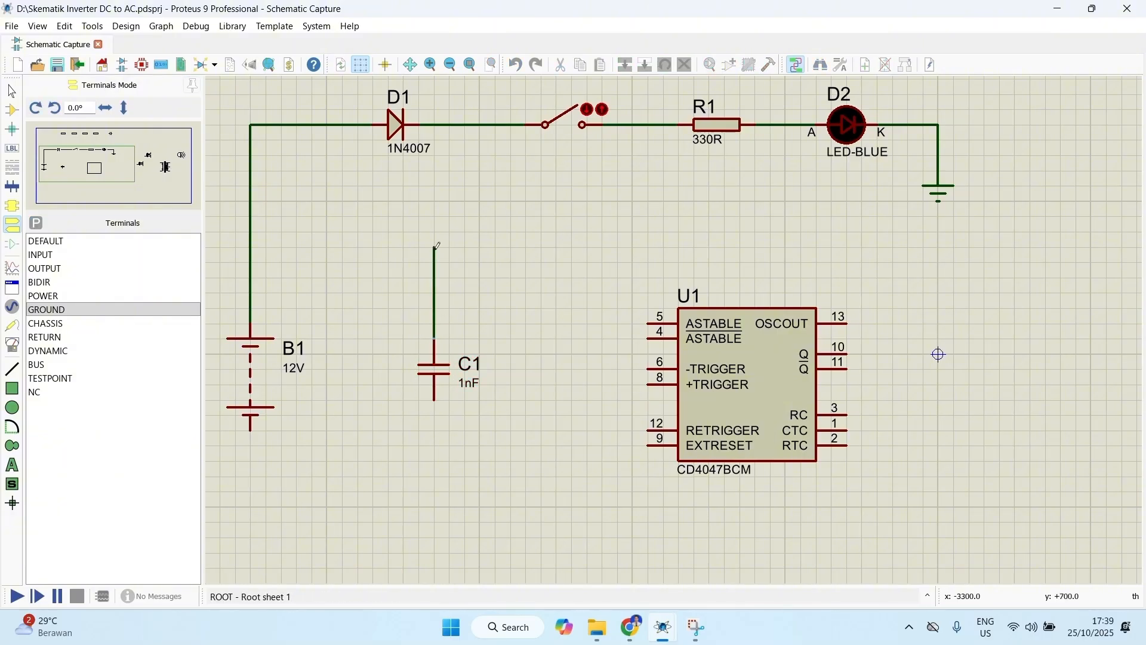
{"action": "left_click", "coordinate": [253, 247]}
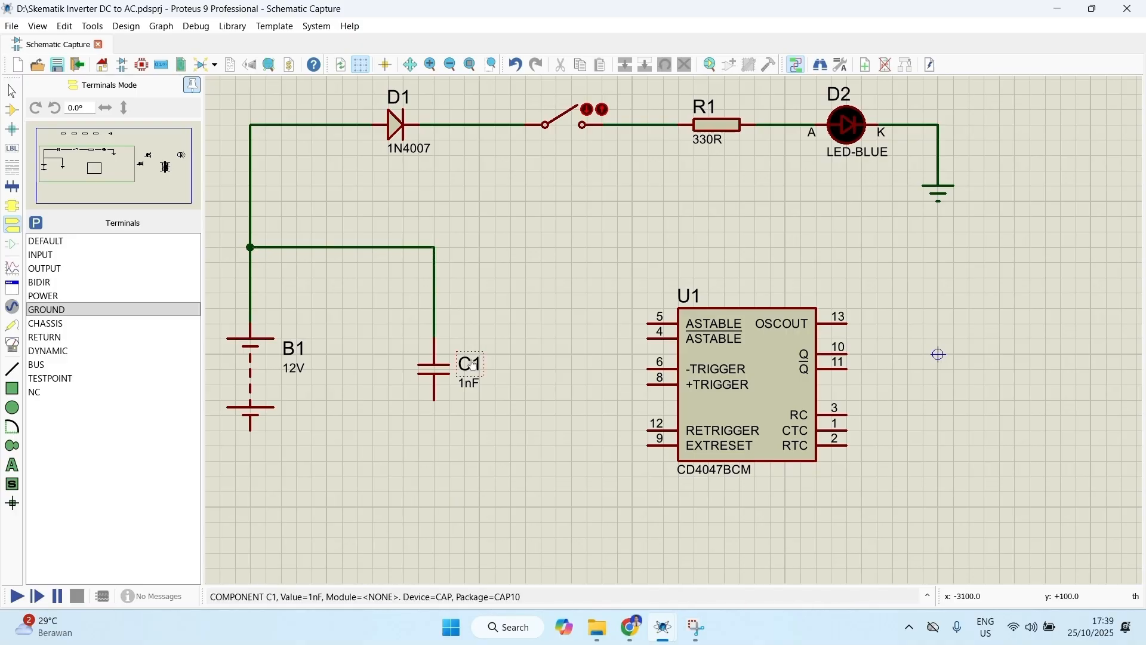
Step: Wire the battery's negative terminal to the lower end of C1, routing the wire well below both components
{"action": "scroll", "coordinate": [495, 392], "scroll_direction": "down", "scroll_amount": 2}
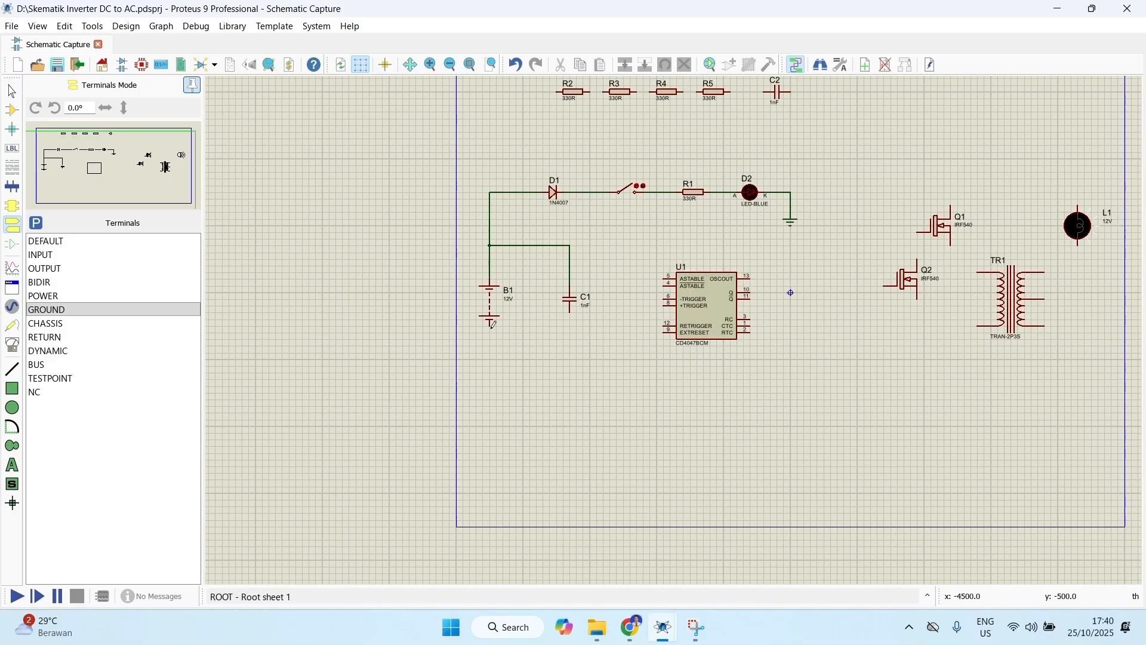
{"action": "left_click", "coordinate": [490, 324]}
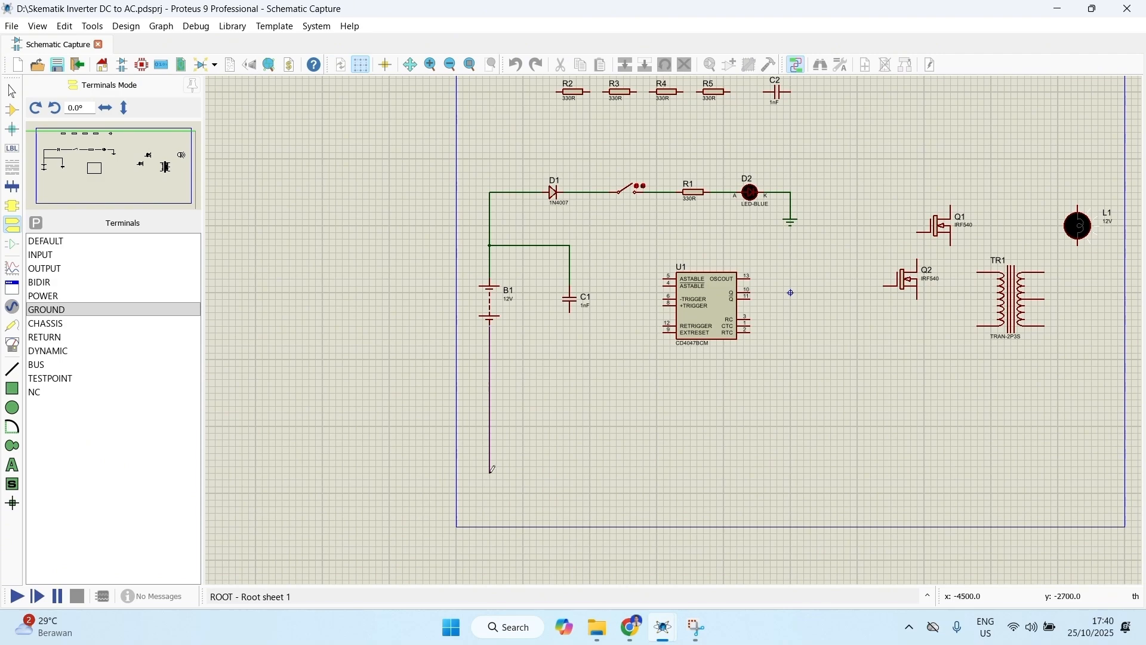
{"action": "left_click", "coordinate": [490, 473]}
{"action": "left_click", "coordinate": [570, 312]}
Step: Move resistor R2 between the switch and U1, rotate it clockwise to vertical, and position it just left of U1's pin ends
{"action": "scroll", "coordinate": [649, 226], "scroll_direction": "up", "scroll_amount": 1}
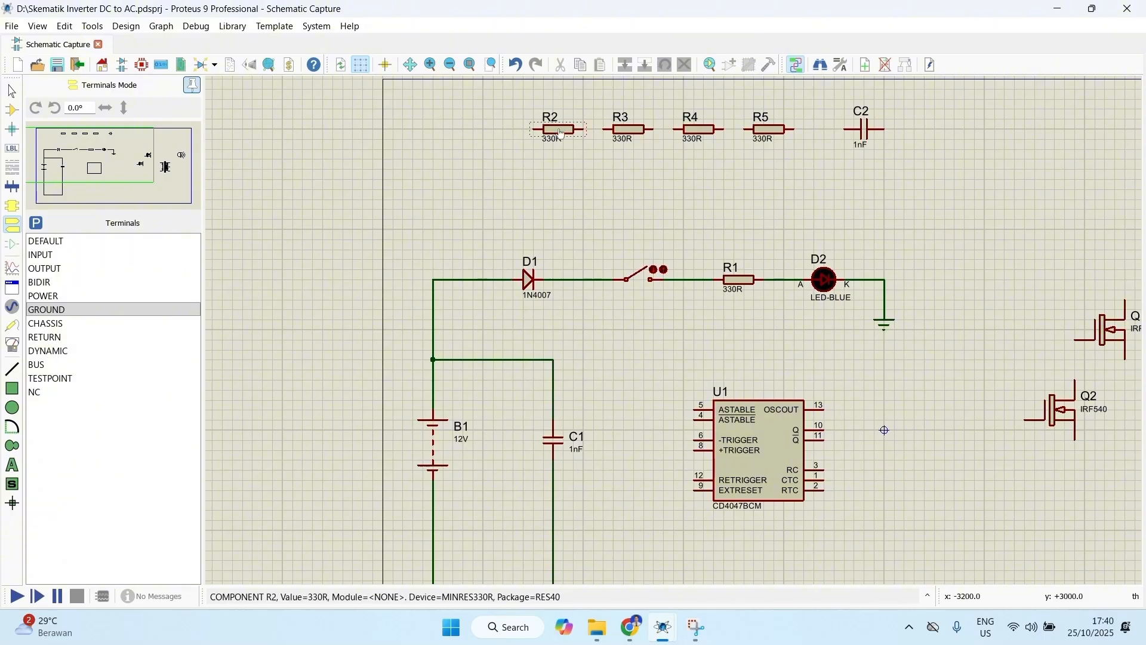
{"action": "left_click_drag", "start_coordinate": [561, 134], "coordinate": [708, 349]}
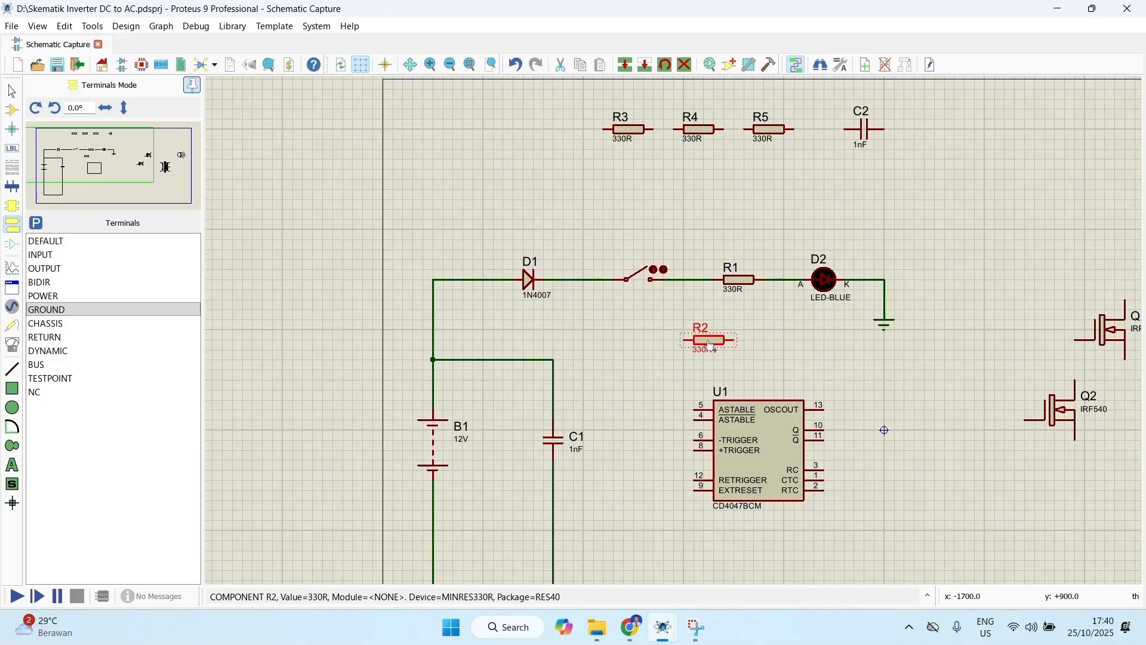
{"action": "right_click", "coordinate": [710, 345]}
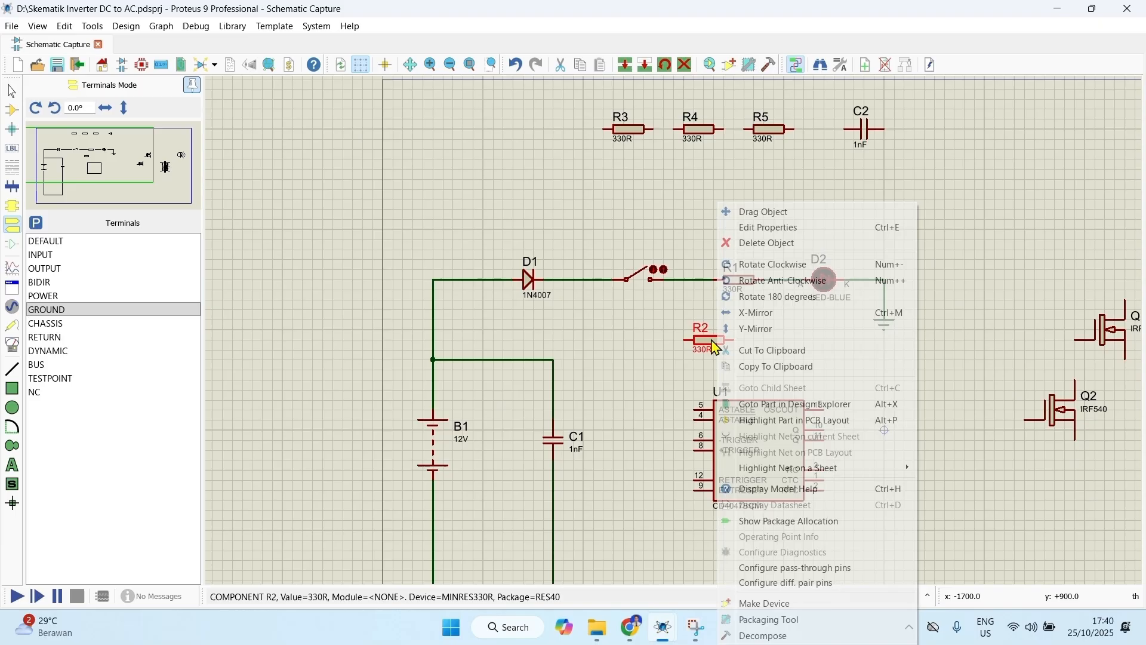
{"action": "left_click", "coordinate": [755, 263]}
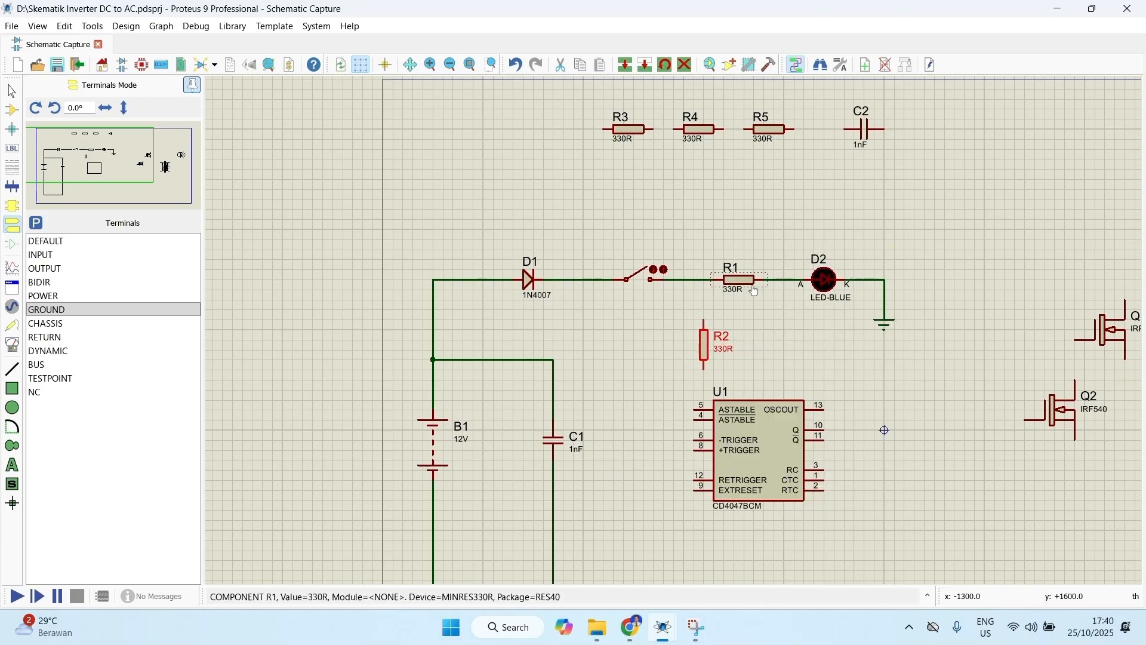
{"action": "right_click", "coordinate": [710, 350]}
{"action": "left_click", "coordinate": [760, 212]}
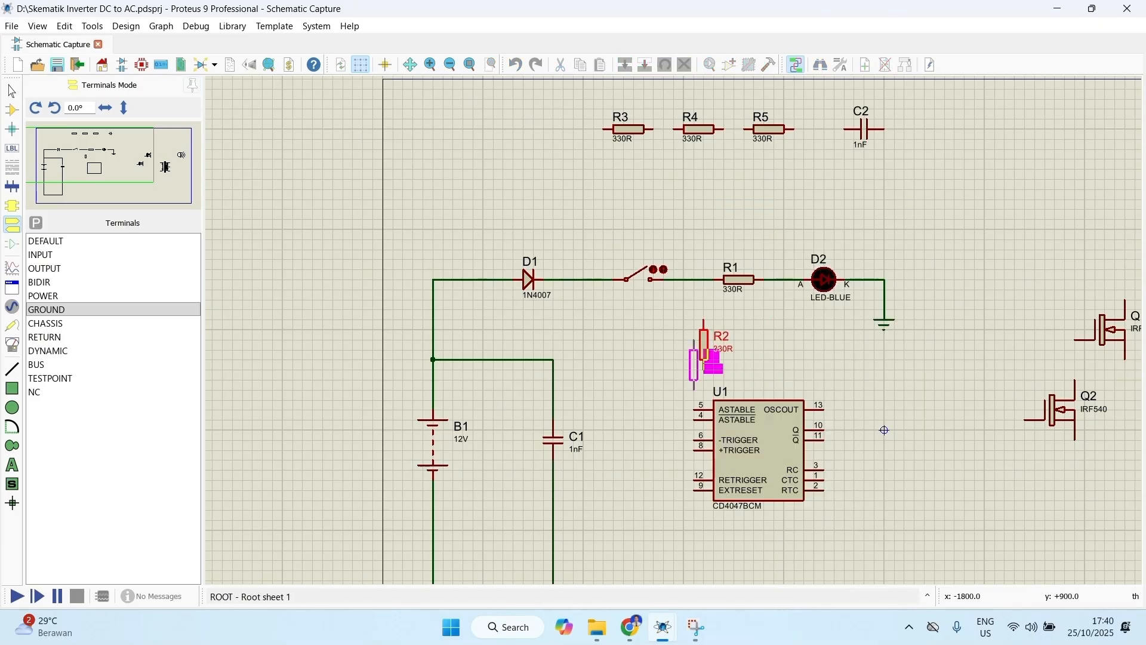
{"action": "left_click", "coordinate": [704, 358]}
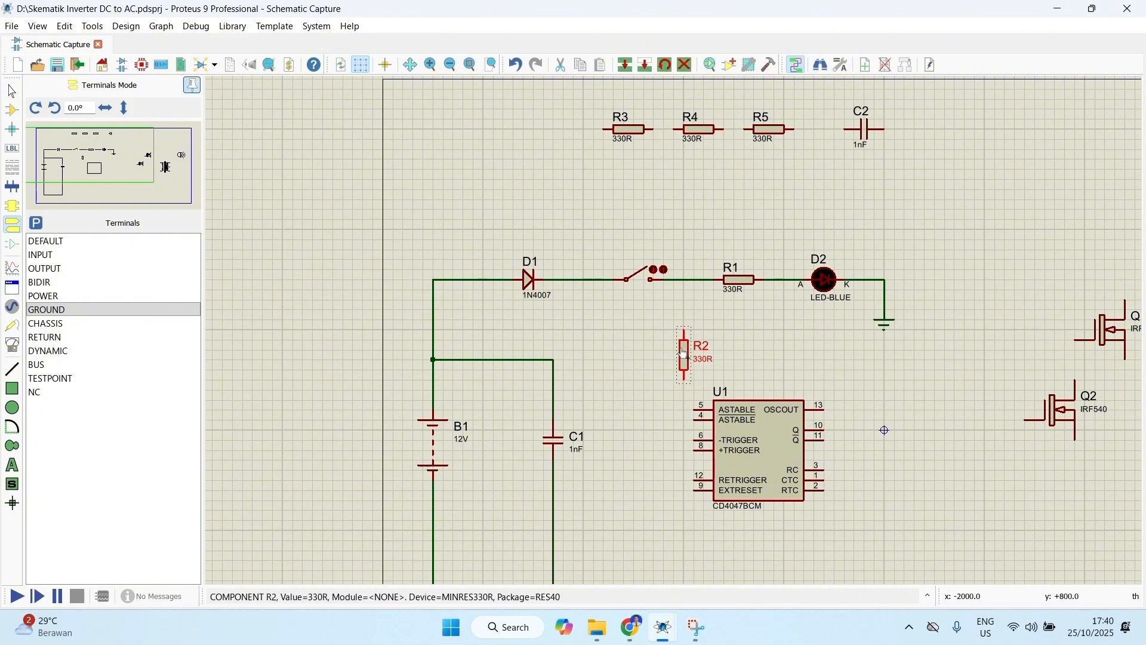
Step: Wire R2's upper end to the line between the switch and R1, and its lower end to U1 pins 5, 4 and 6
{"action": "left_click", "coordinate": [684, 327]}
{"action": "left_click", "coordinate": [684, 279]}
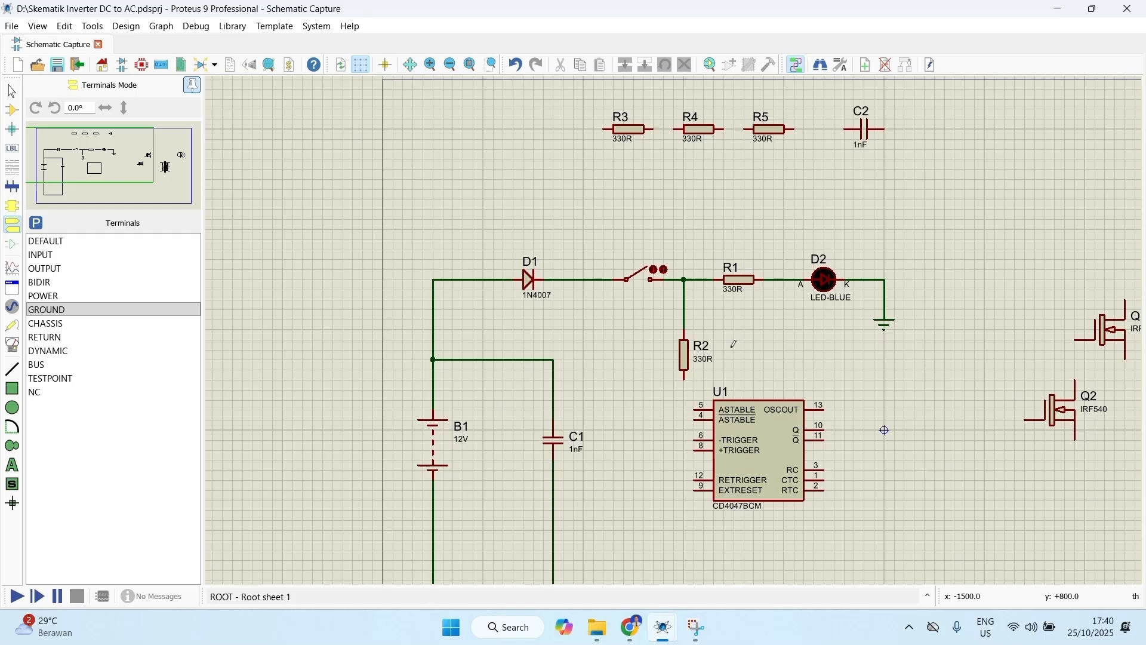
{"action": "left_click", "coordinate": [685, 380]}
{"action": "left_click", "coordinate": [694, 410]}
{"action": "left_click", "coordinate": [684, 410]}
{"action": "left_click", "coordinate": [694, 420]}
{"action": "left_click", "coordinate": [684, 420]}
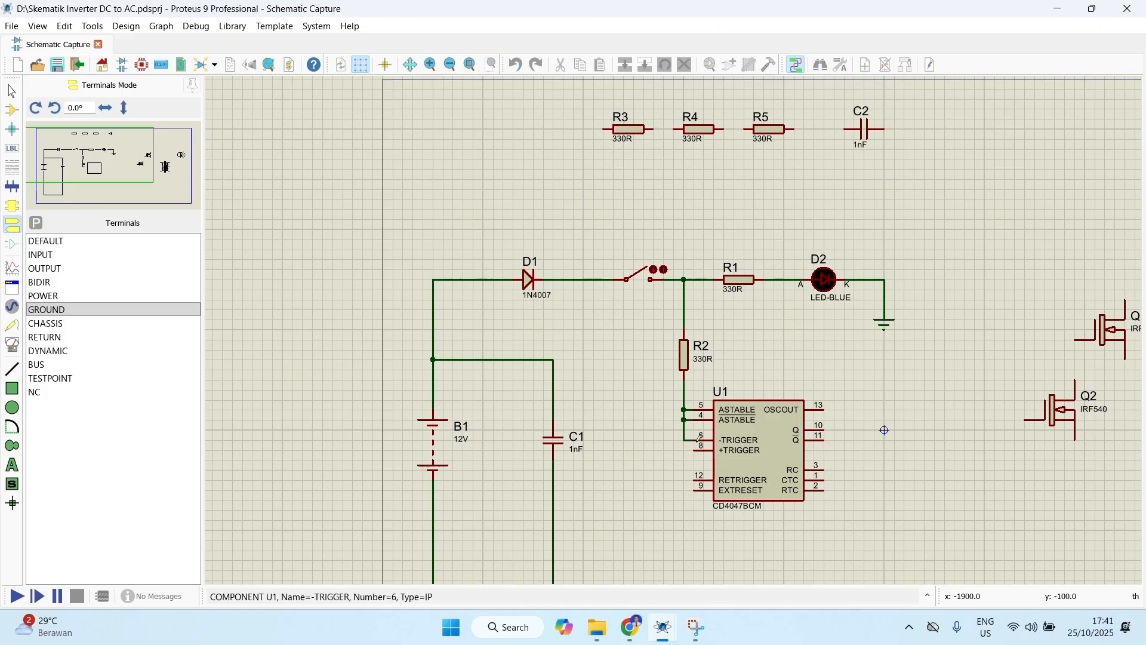
{"action": "left_click", "coordinate": [700, 438]}
Step: Place a GROUND terminal below and to the right of C1 and wire it to the battery's negative line
{"action": "left_click", "coordinate": [55, 310]}
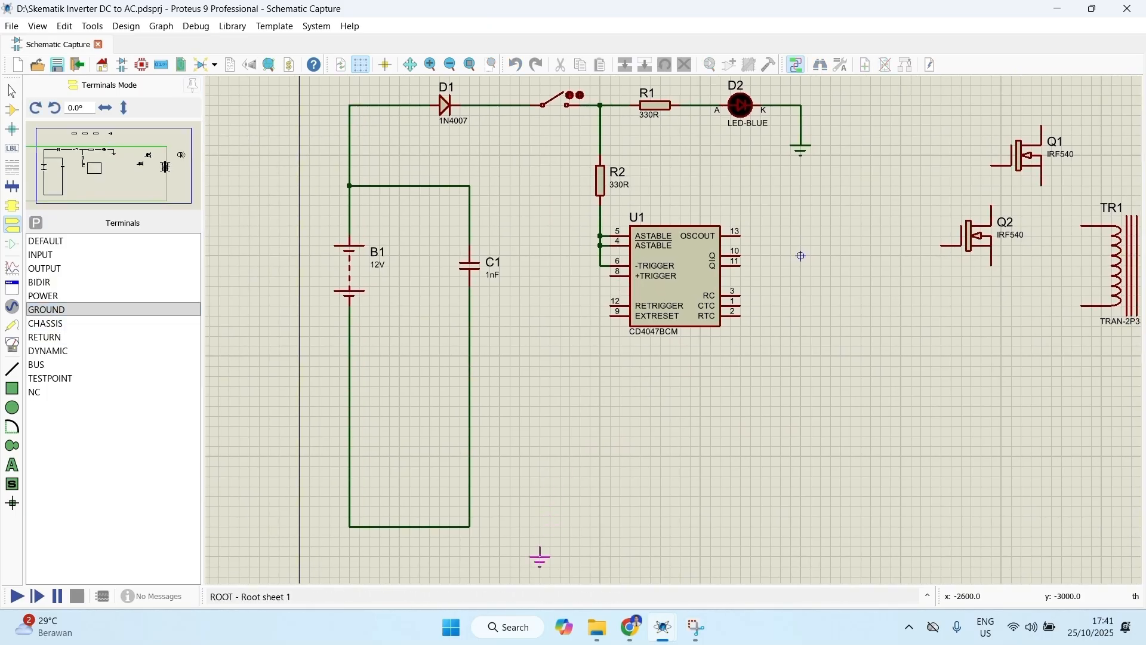
{"action": "left_click", "coordinate": [540, 557]}
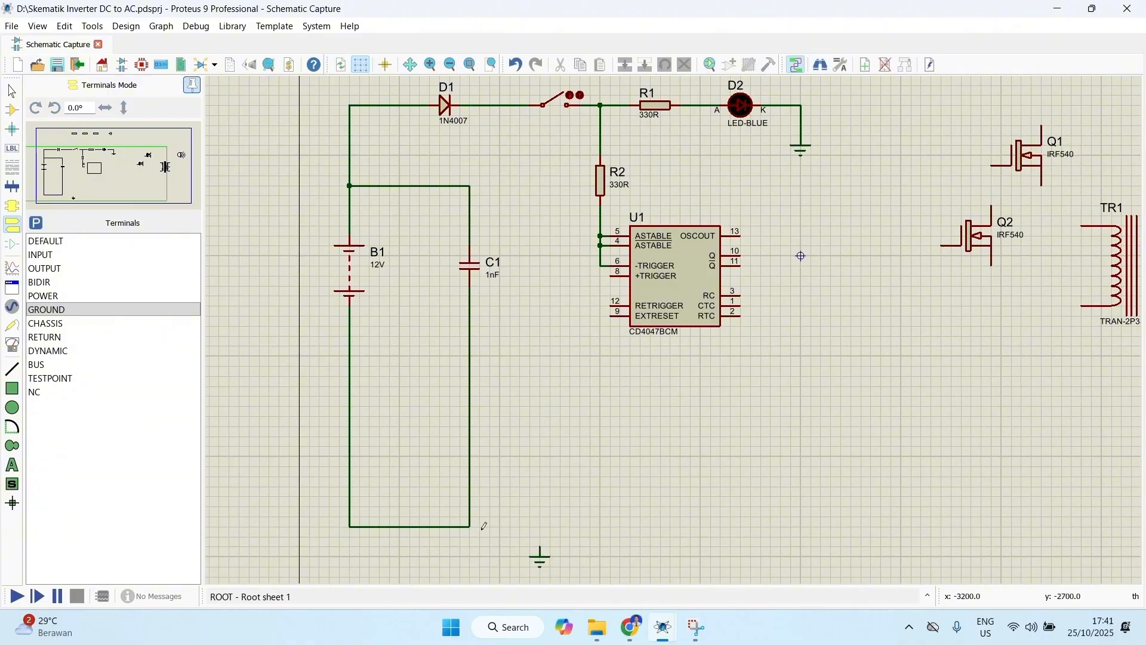
{"action": "left_click", "coordinate": [541, 544]}
{"action": "left_click", "coordinate": [470, 526]}
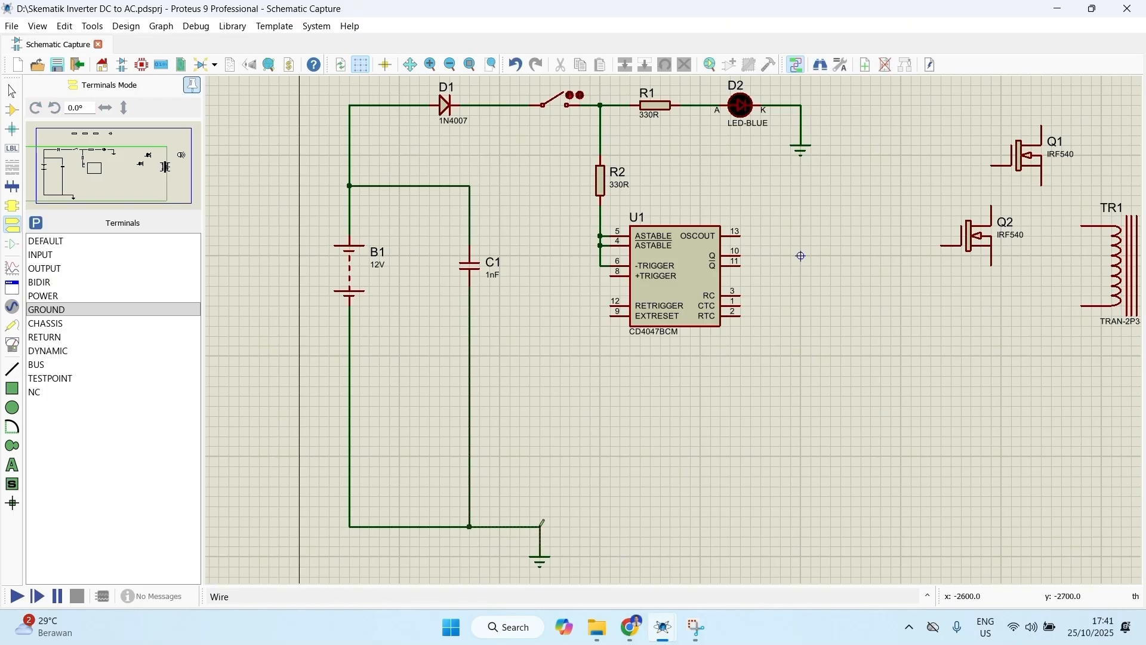
Step: Wire U1 pins 9, 12 and 8 to the ground line
{"action": "left_click", "coordinate": [540, 526]}
{"action": "left_click", "coordinate": [615, 315]}
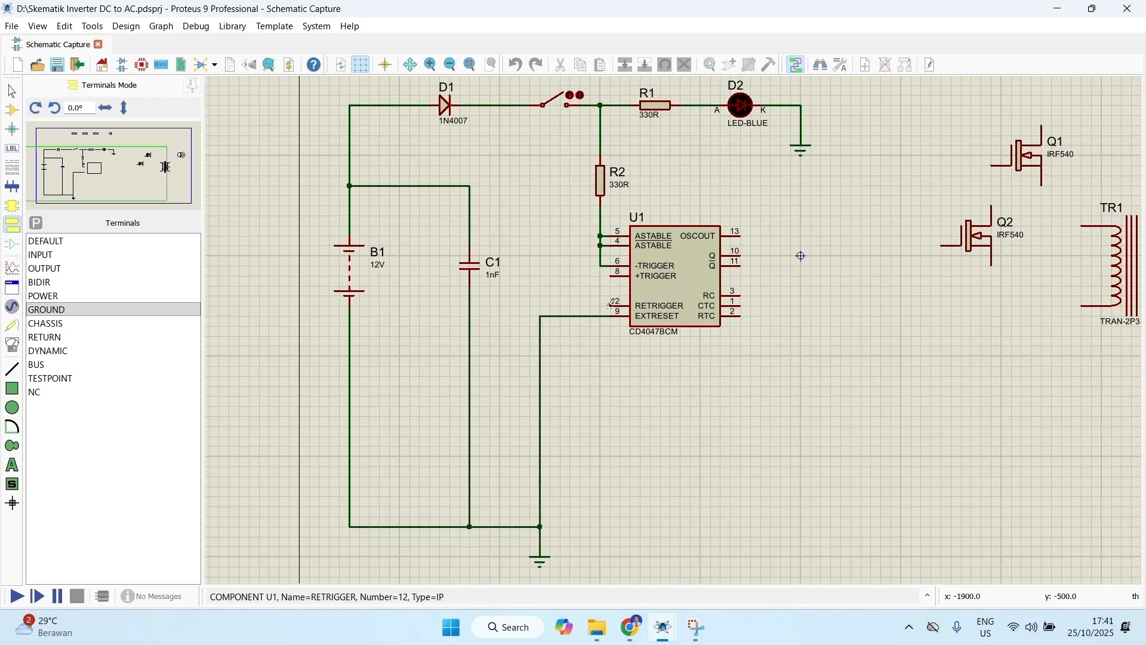
{"action": "left_click", "coordinate": [610, 306]}
{"action": "left_click", "coordinate": [541, 306]}
{"action": "left_click", "coordinate": [610, 276]}
{"action": "left_click", "coordinate": [540, 305]}
Step: Move resistors R3 and R4 to the right of U1, with R4 directly below R3
{"action": "middle_click", "coordinate": [709, 115]}
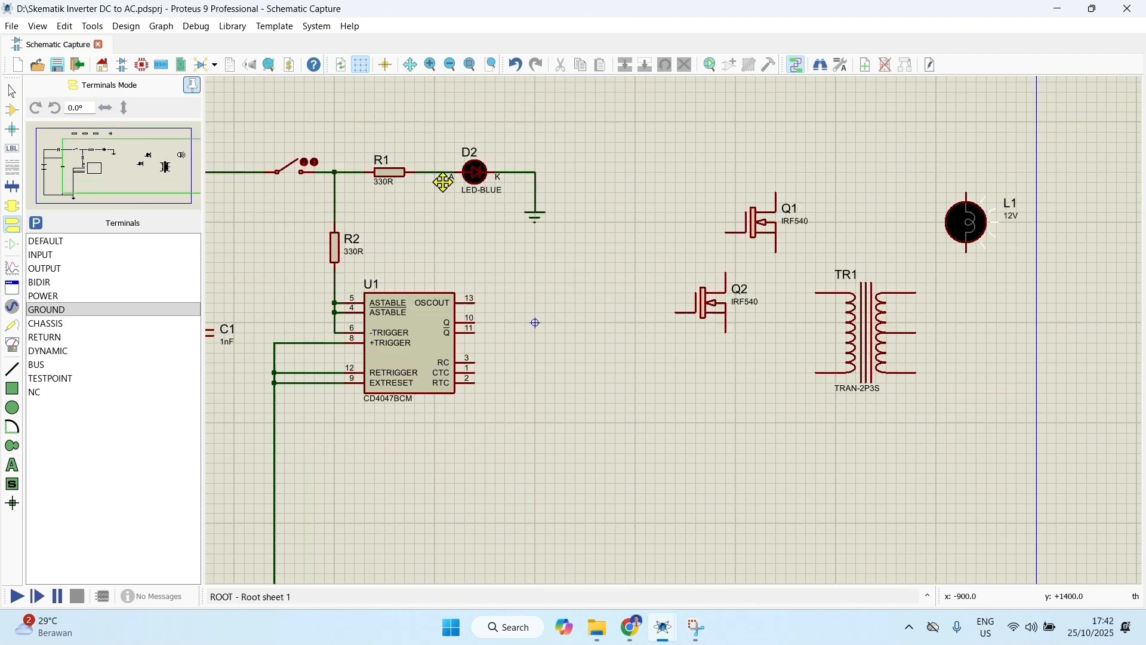
{"action": "left_click", "coordinate": [510, 282]}
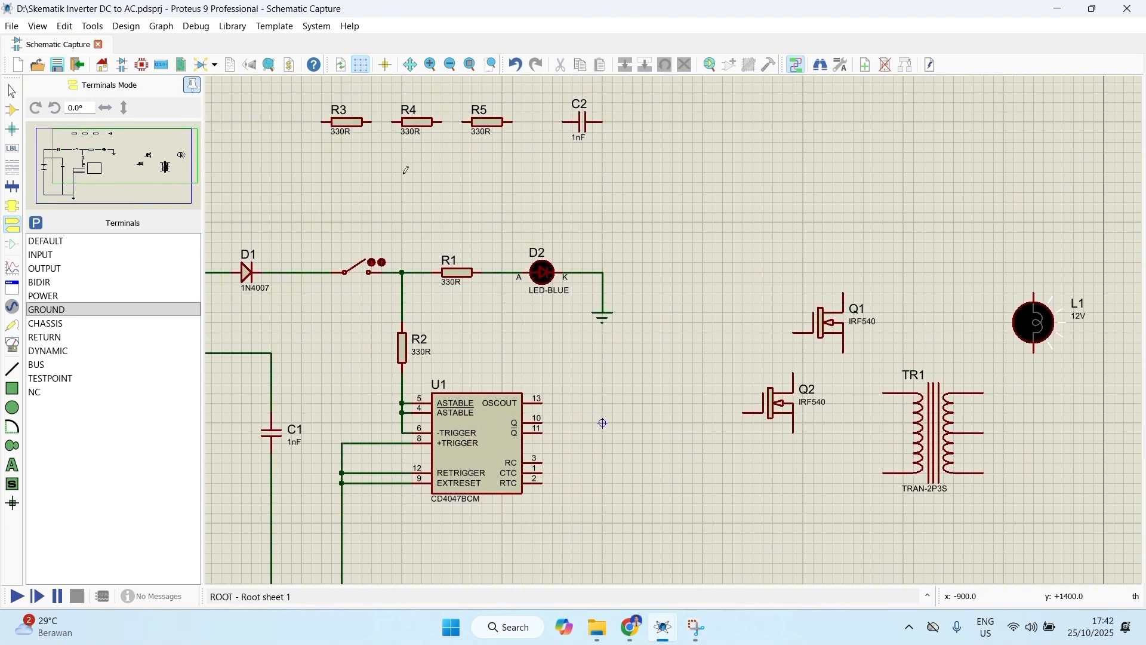
{"action": "right_click", "coordinate": [343, 124]}
{"action": "left_click", "coordinate": [385, 121]}
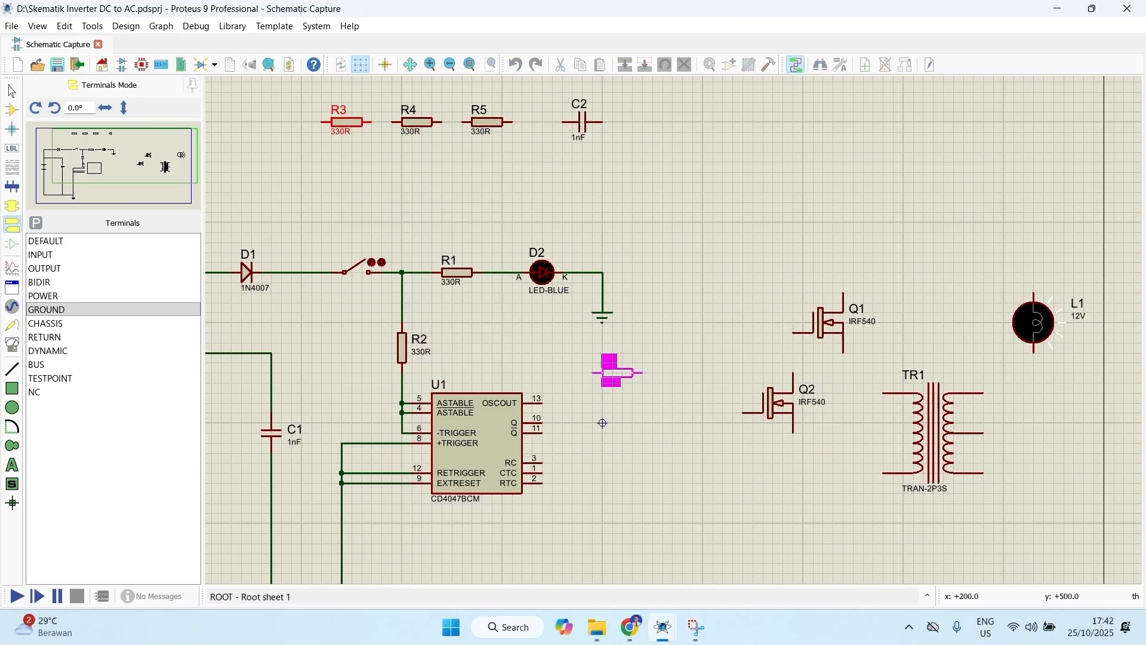
{"action": "left_click", "coordinate": [620, 374]}
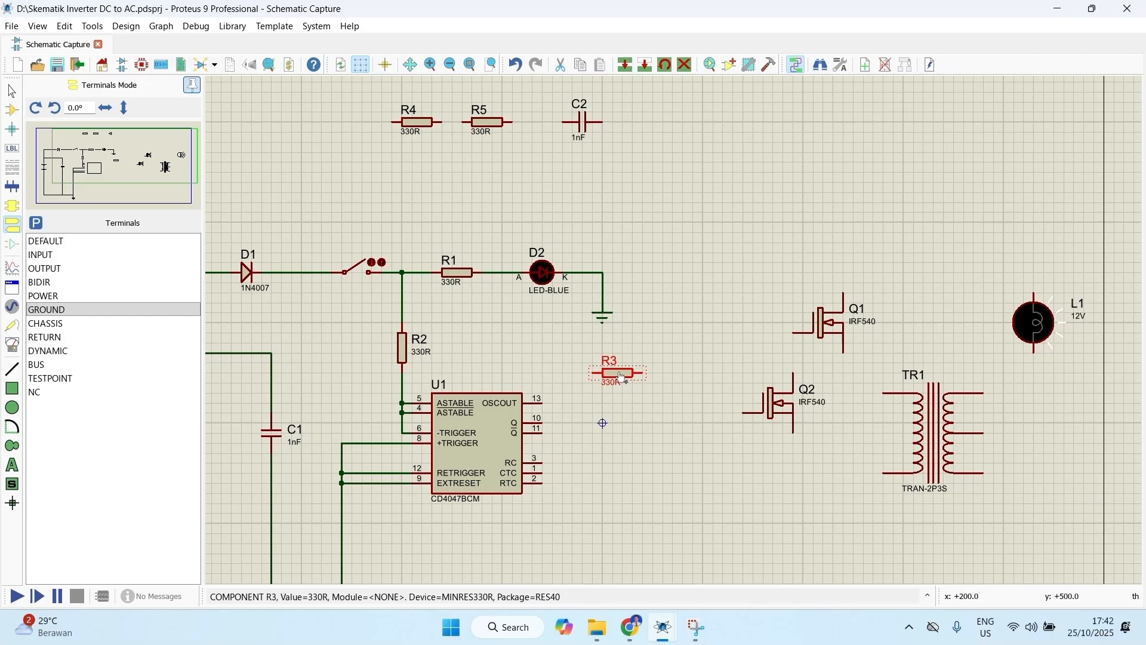
{"action": "right_click", "coordinate": [412, 119]}
{"action": "left_click", "coordinate": [462, 127]}
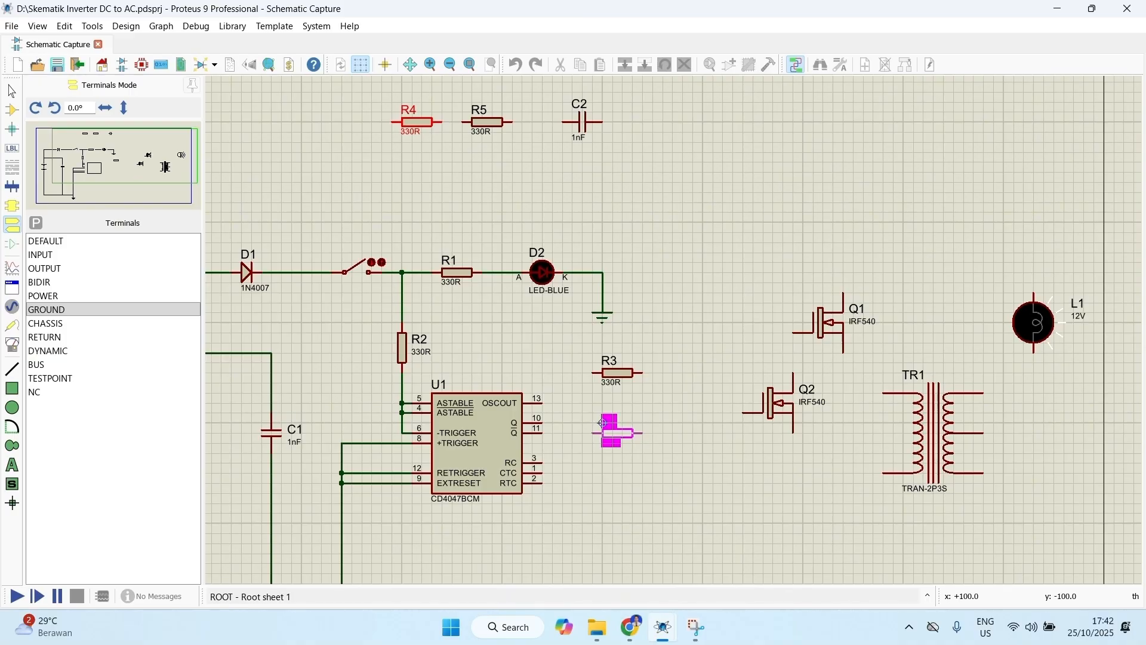
{"action": "left_click", "coordinate": [603, 423]}
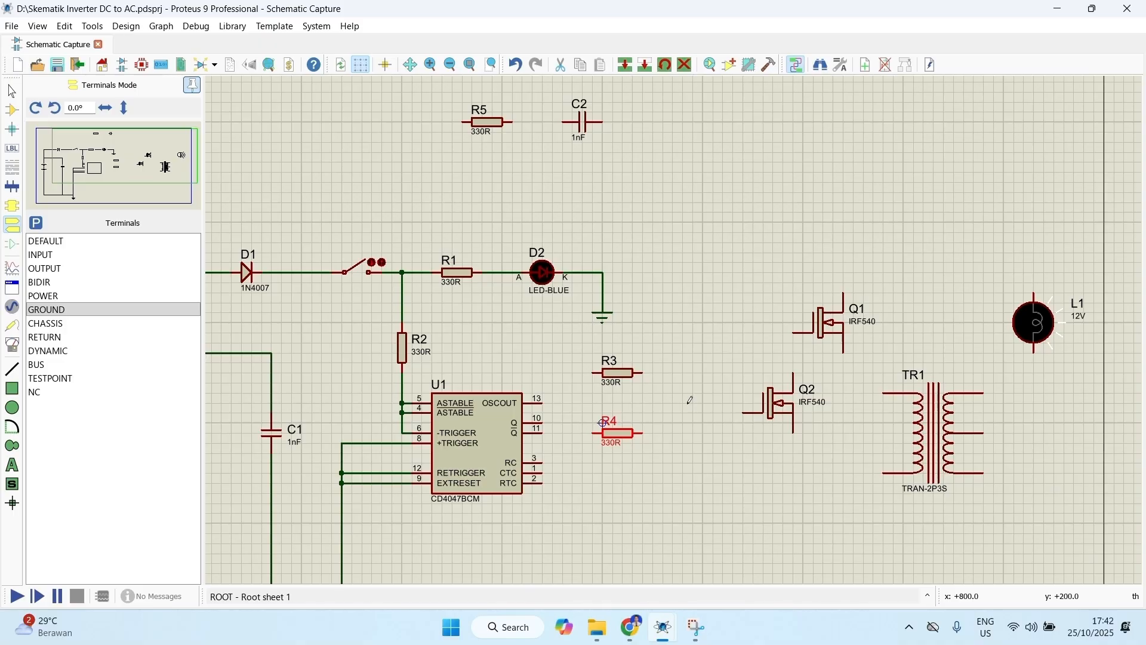
Step: Move transistor Q2 down below the transformer's level and place Q1 above it, to the right of R3
{"action": "right_click", "coordinate": [779, 402]}
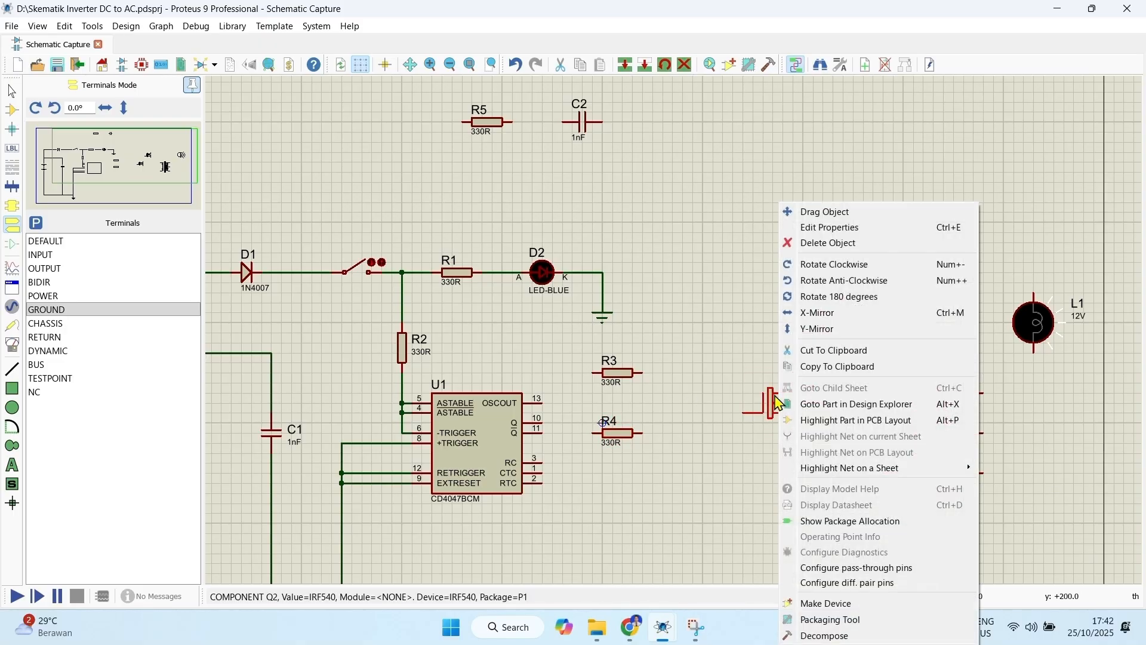
{"action": "left_click", "coordinate": [825, 212]}
{"action": "left_click", "coordinate": [770, 522]}
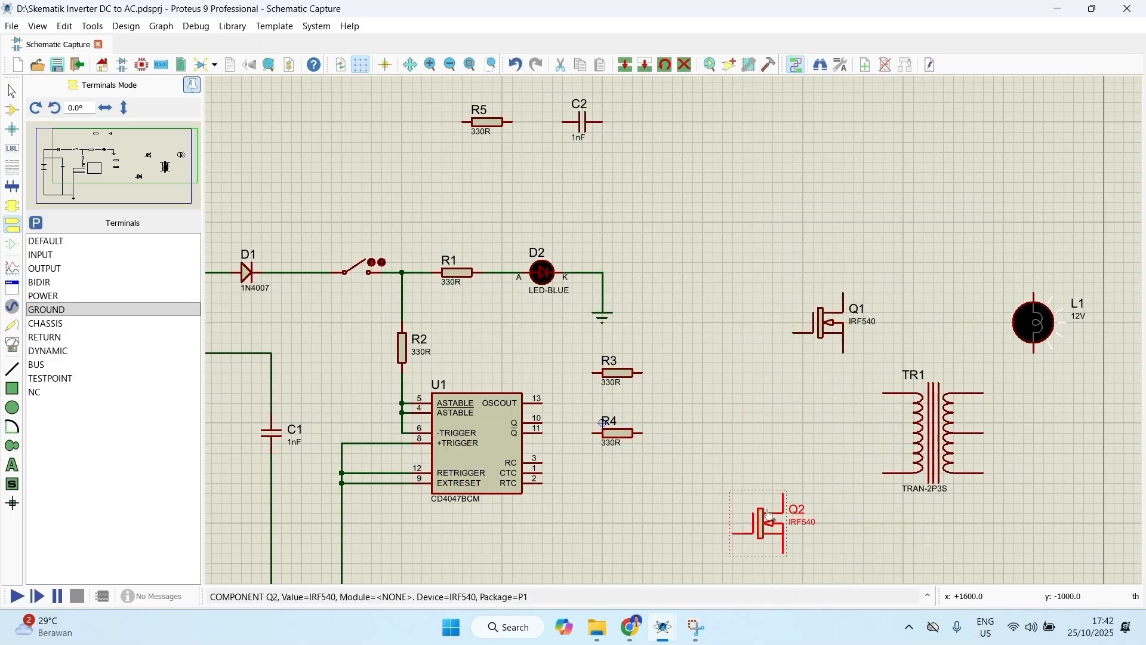
{"action": "right_click", "coordinate": [824, 333]}
{"action": "left_click", "coordinate": [842, 213]}
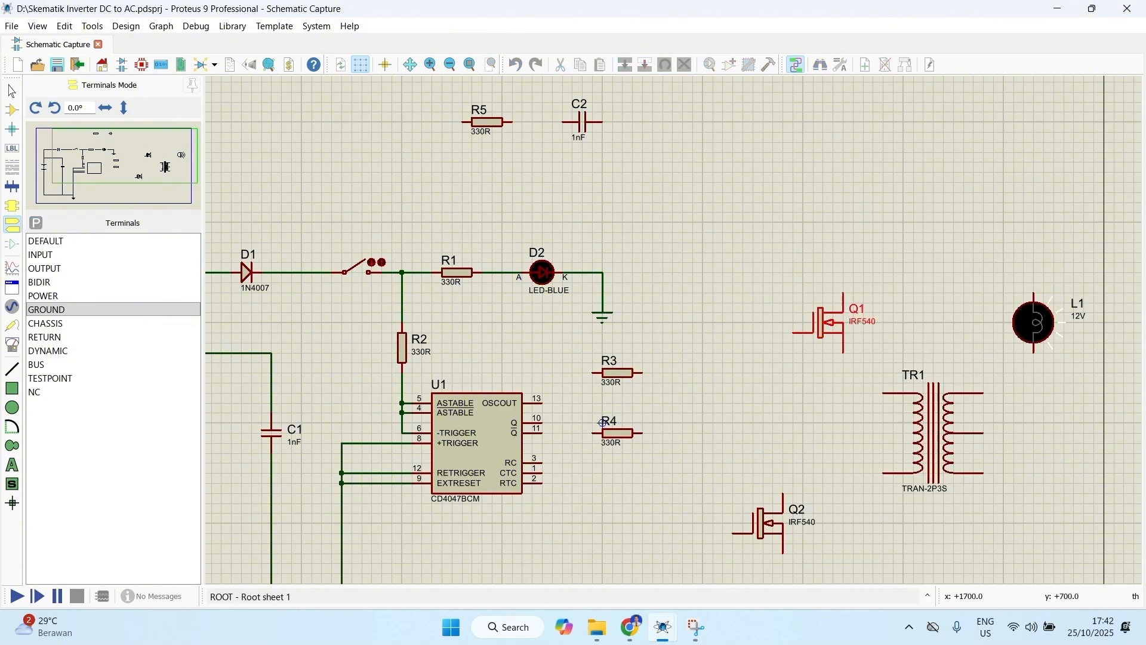
{"action": "left_click", "coordinate": [769, 357]}
Step: Mirror transistor Q2 vertically and move it up beneath Q1, to the right of R4
{"action": "right_click", "coordinate": [772, 530]}
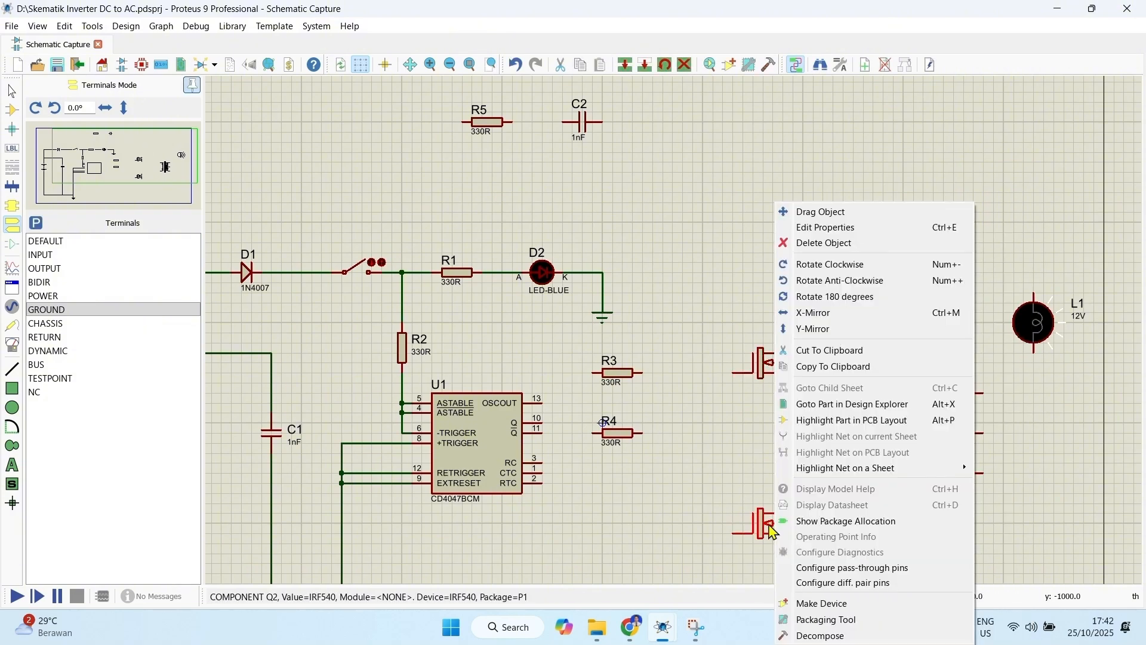
{"action": "left_click", "coordinate": [829, 334]}
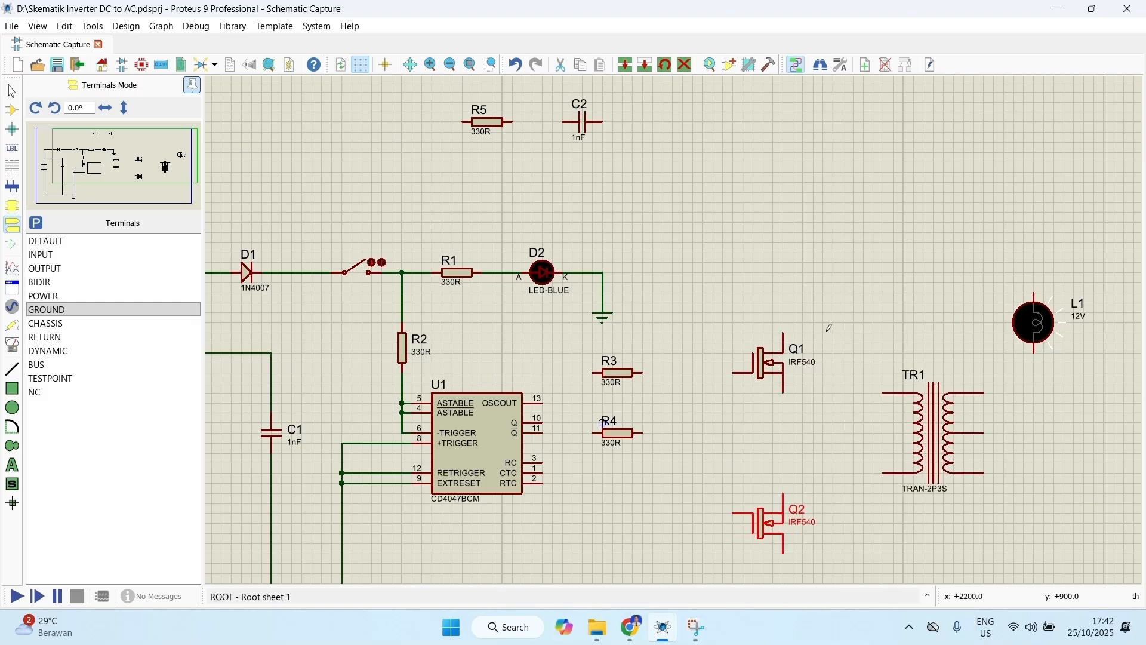
{"action": "right_click", "coordinate": [757, 529]}
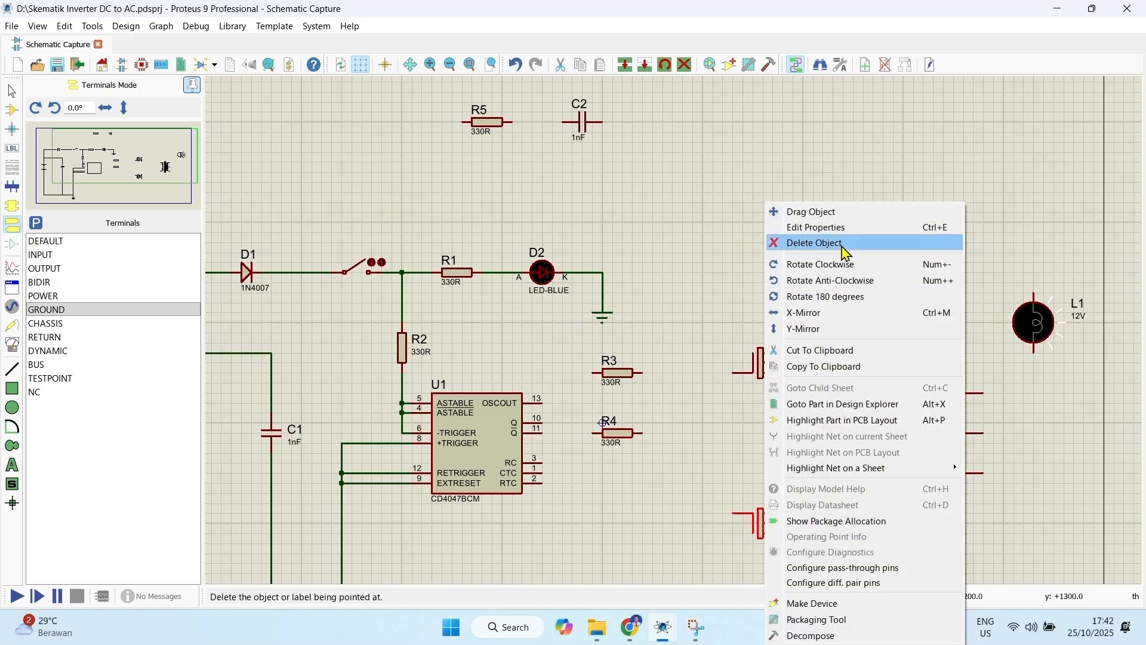
{"action": "left_click", "coordinate": [850, 215]}
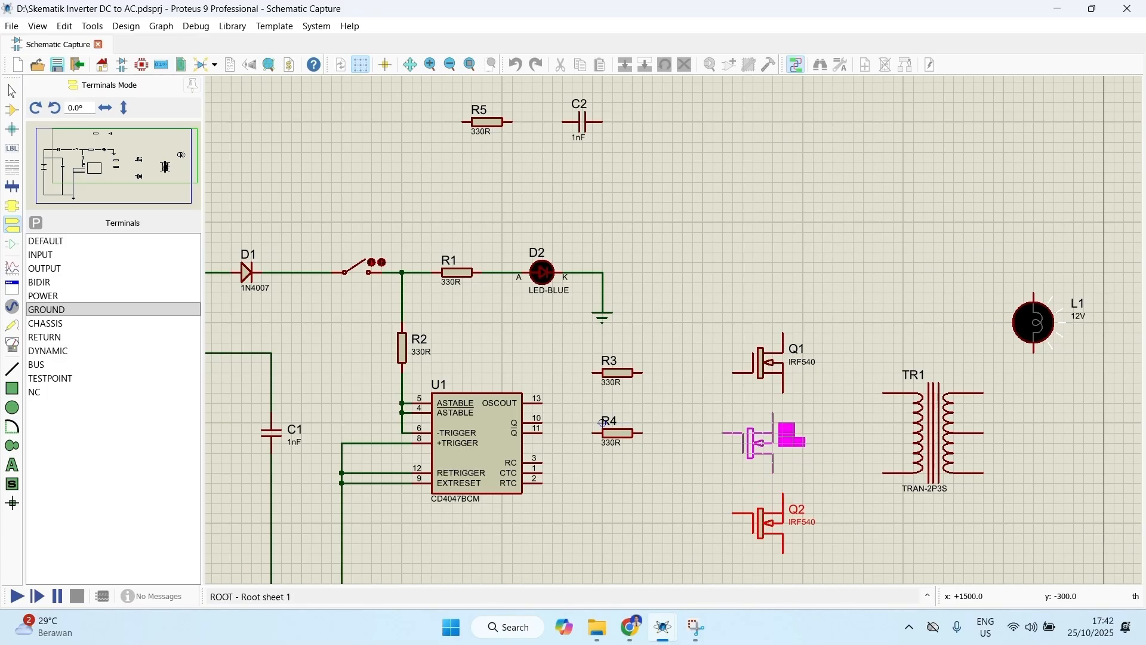
{"action": "left_click", "coordinate": [770, 442]}
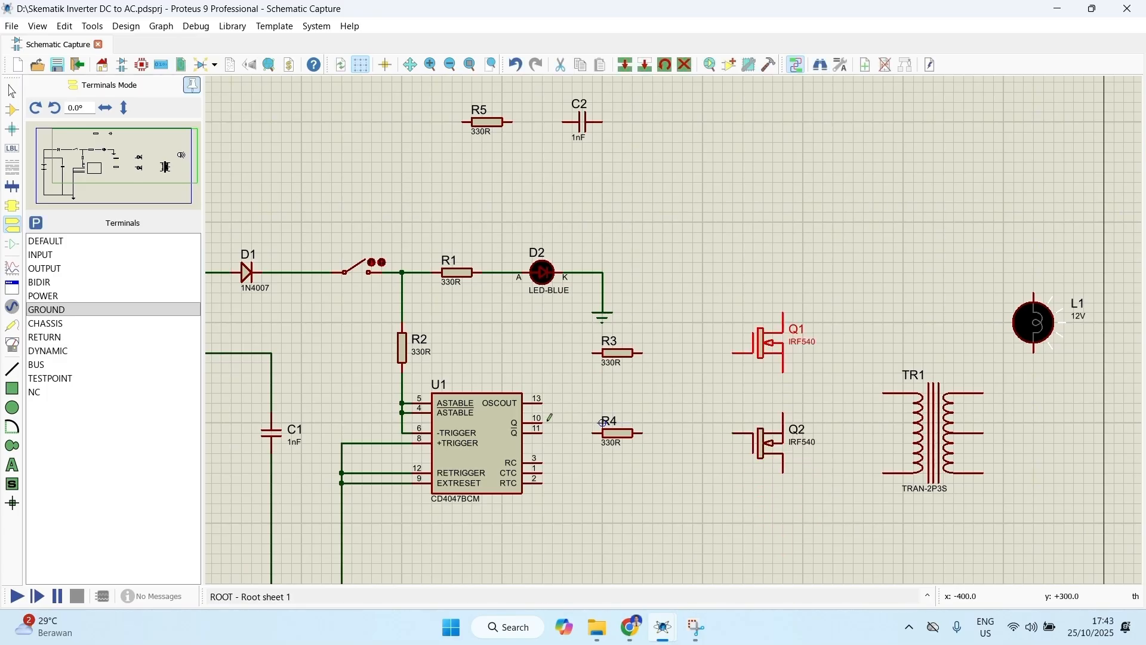
Step: Wire U1 pin 10 through R3 to the gate of Q1, and U1 pin 11 through R4 to the gate of Q2
{"action": "left_click", "coordinate": [543, 423]}
{"action": "left_click", "coordinate": [594, 353]}
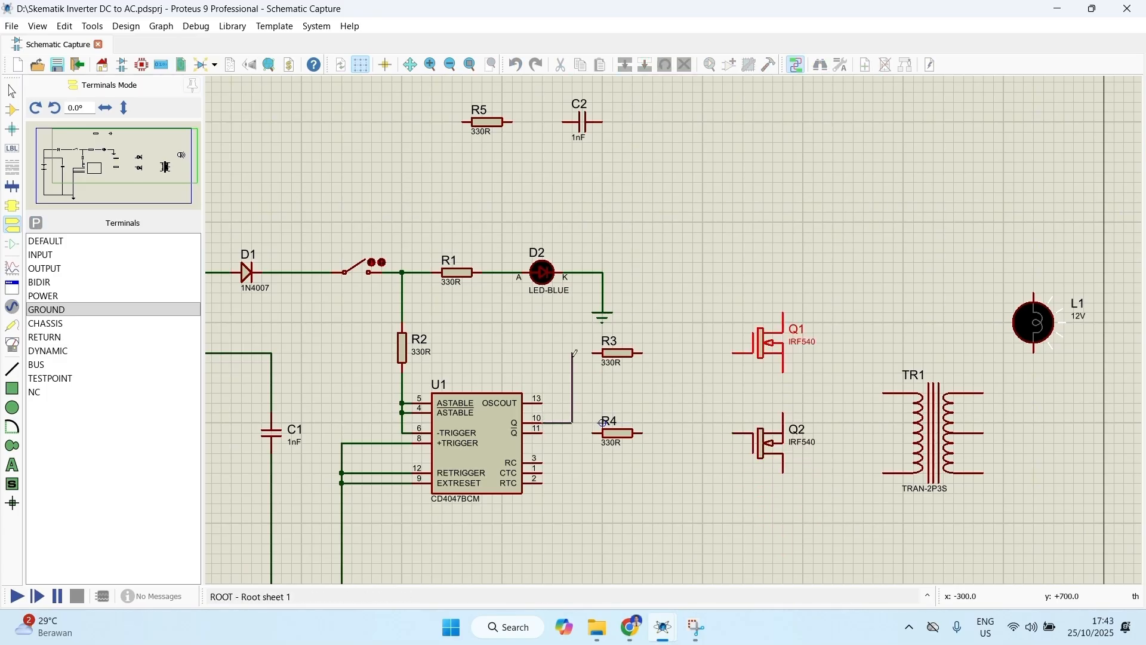
{"action": "left_click", "coordinate": [596, 431]}
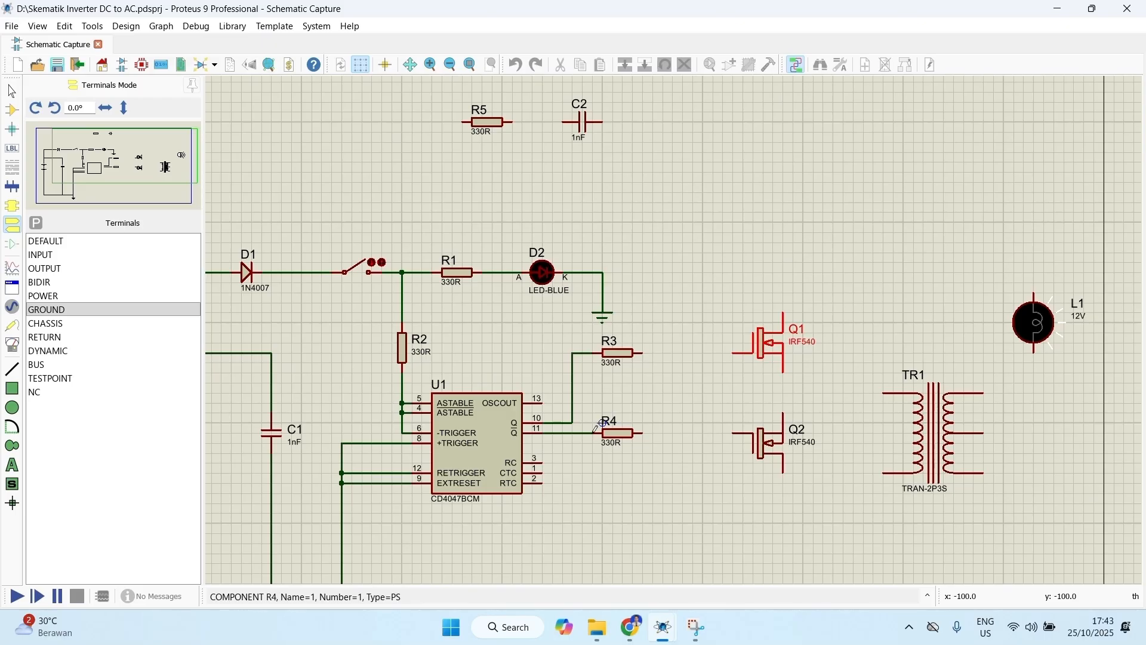
{"action": "left_click", "coordinate": [643, 351]}
{"action": "left_click", "coordinate": [733, 353]}
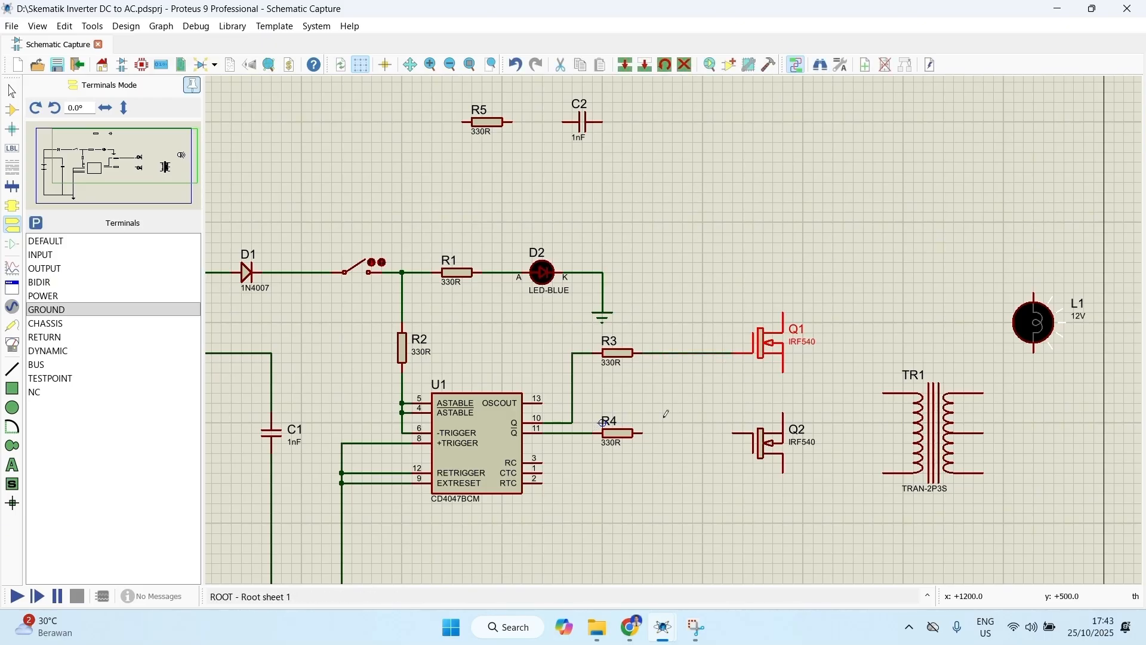
{"action": "left_click", "coordinate": [644, 433]}
{"action": "left_click", "coordinate": [733, 432]}
Step: Move transformer TR1 up to sit level with Q1 and Q2, and mirror it horizontally so its center tap faces the transistors
{"action": "right_click", "coordinate": [939, 443]}
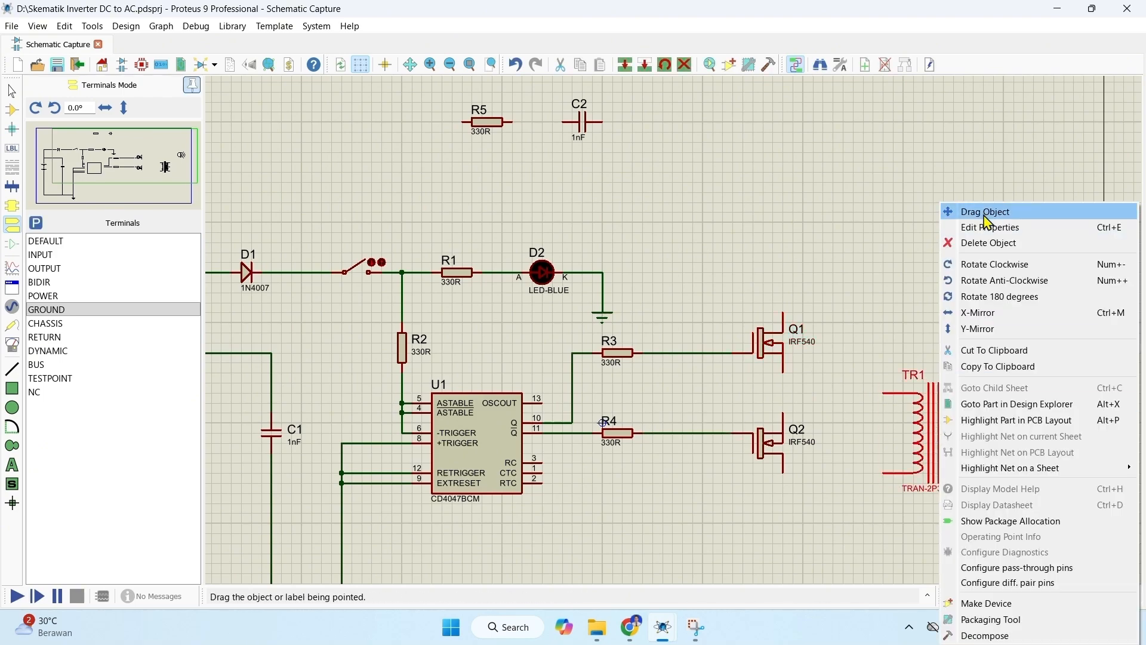
{"action": "left_click", "coordinate": [985, 214]}
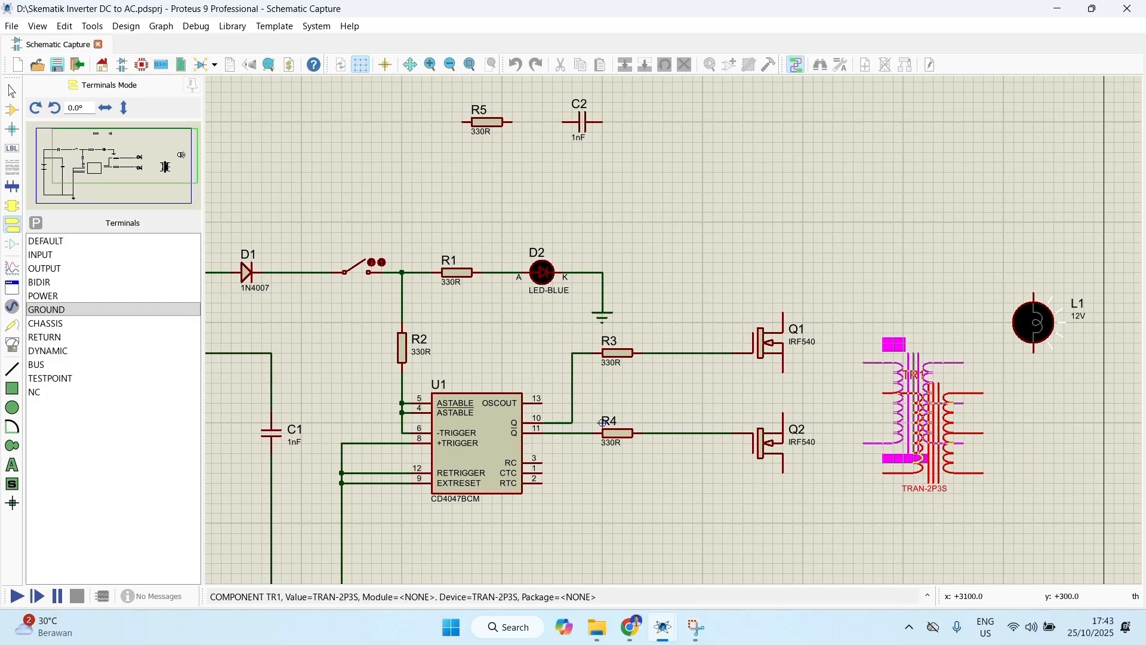
{"action": "left_click", "coordinate": [959, 475]}
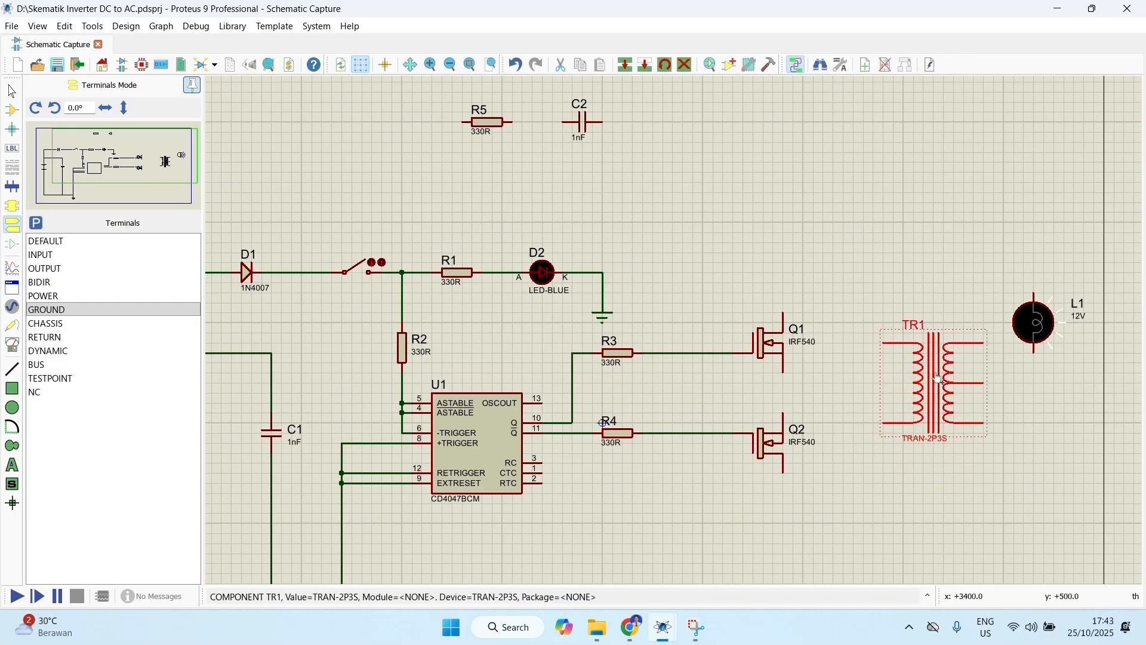
{"action": "right_click", "coordinate": [949, 387]}
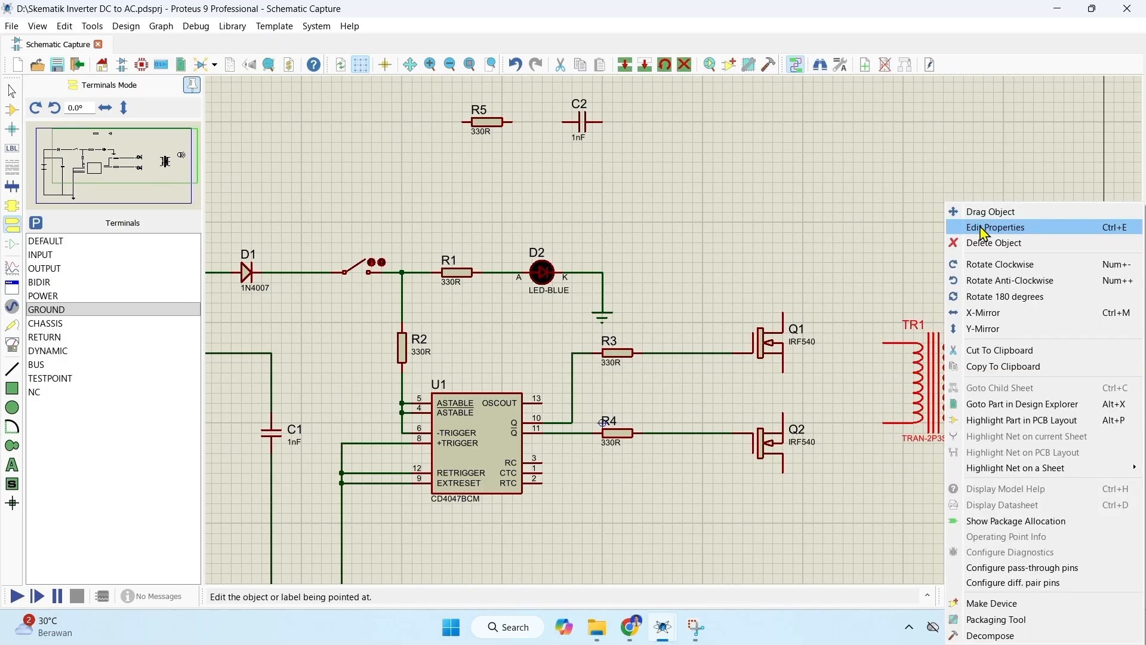
{"action": "left_click", "coordinate": [982, 313]}
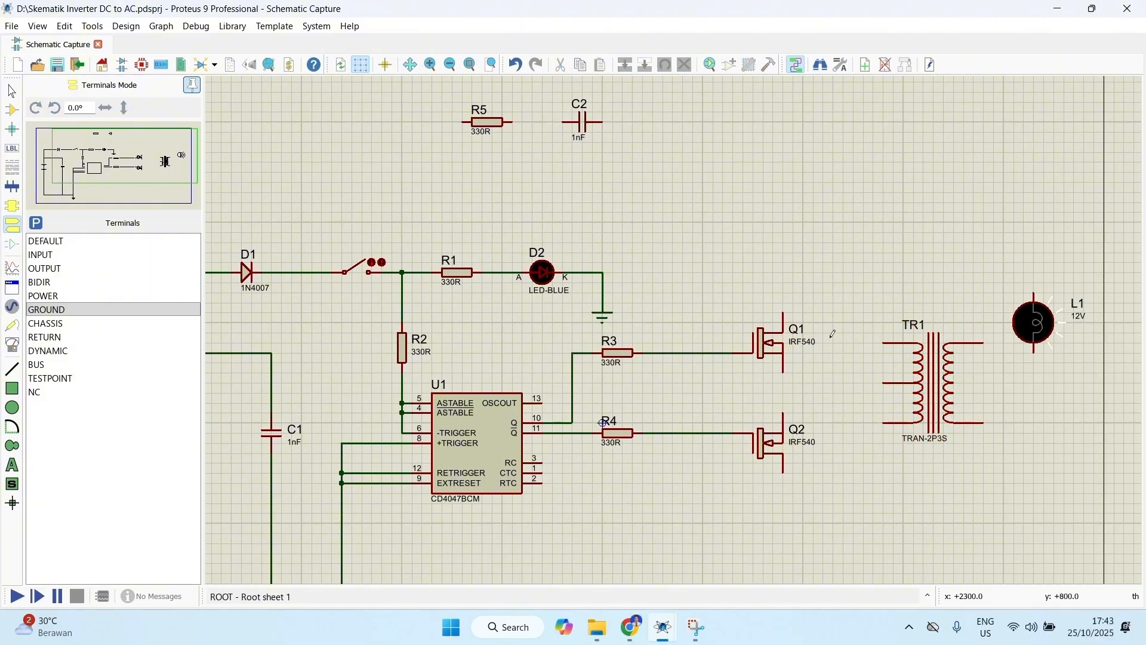
Step: Wire the upper transistor-side terminal of TR1 to the drain of Q1 and the lower one to the drain of Q2
{"action": "left_click", "coordinate": [884, 343]}
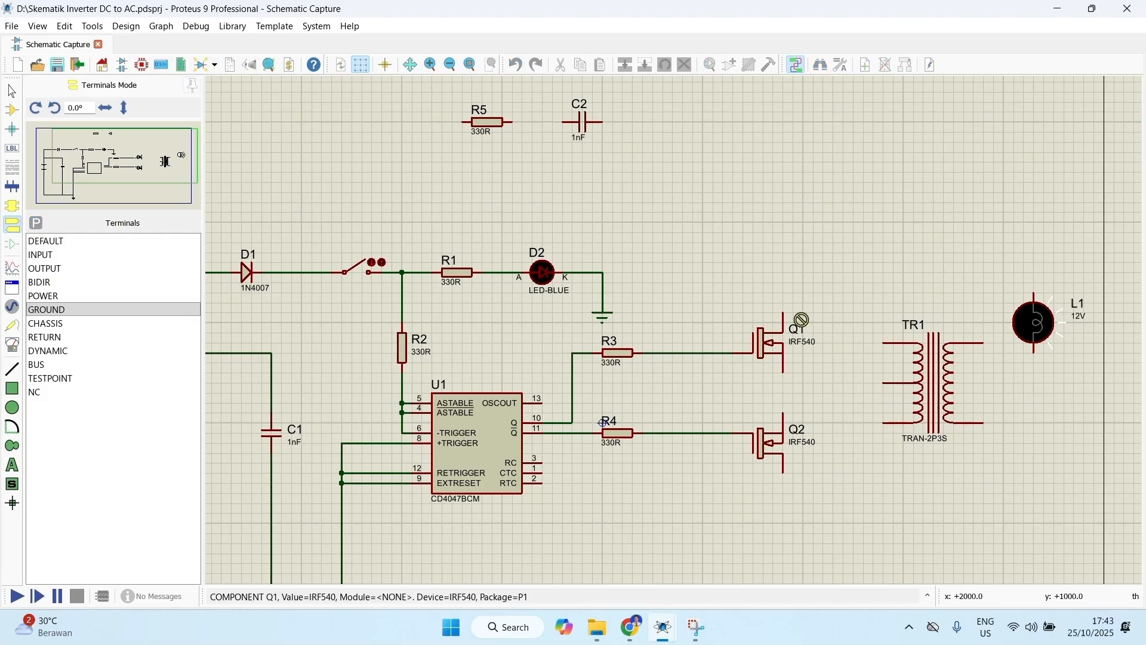
{"action": "left_click", "coordinate": [783, 312]}
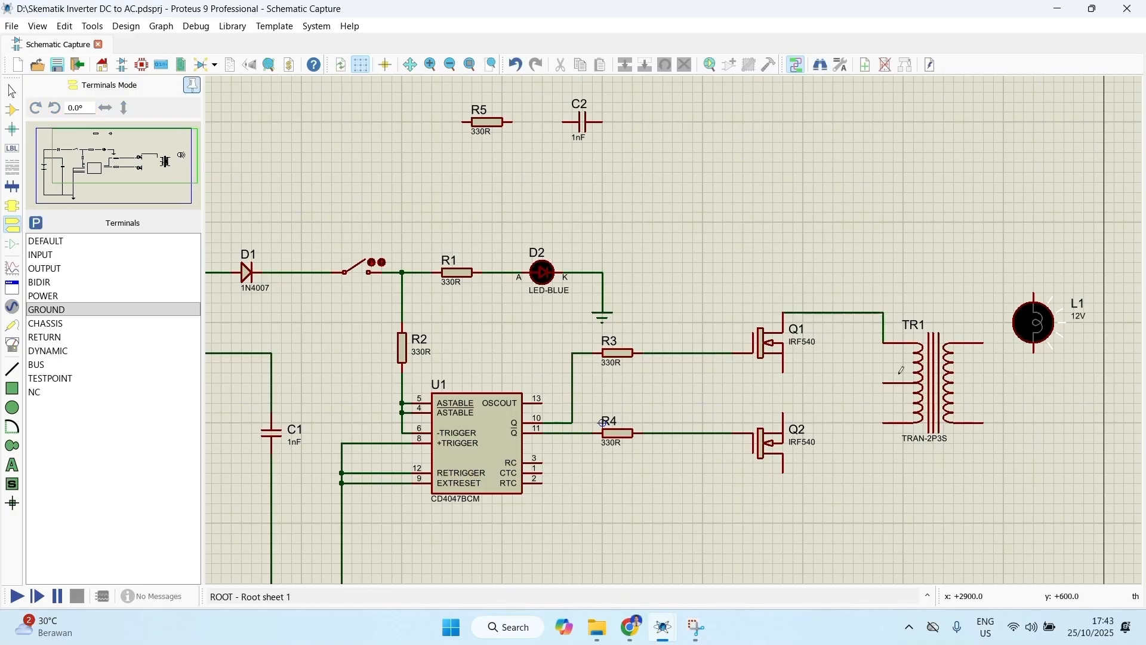
{"action": "left_click", "coordinate": [884, 423]}
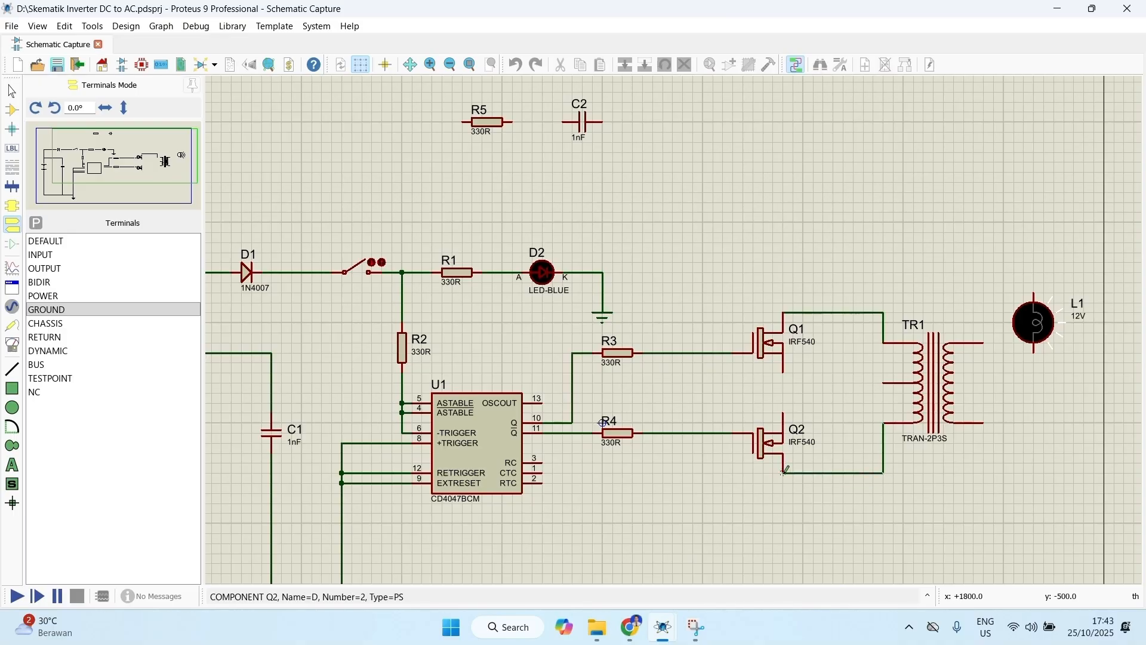
{"action": "left_click", "coordinate": [785, 470]}
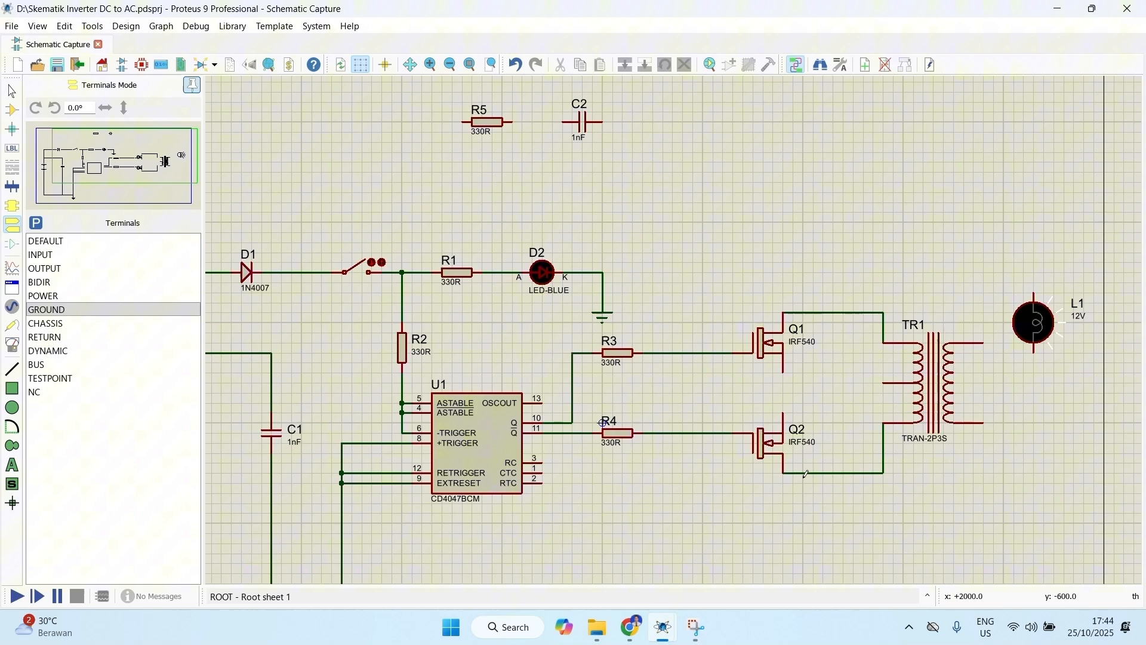
Step: Wire TR1's center tap over the top of the circuit to the battery's positive line before diode D1
{"action": "left_click", "coordinate": [884, 380]}
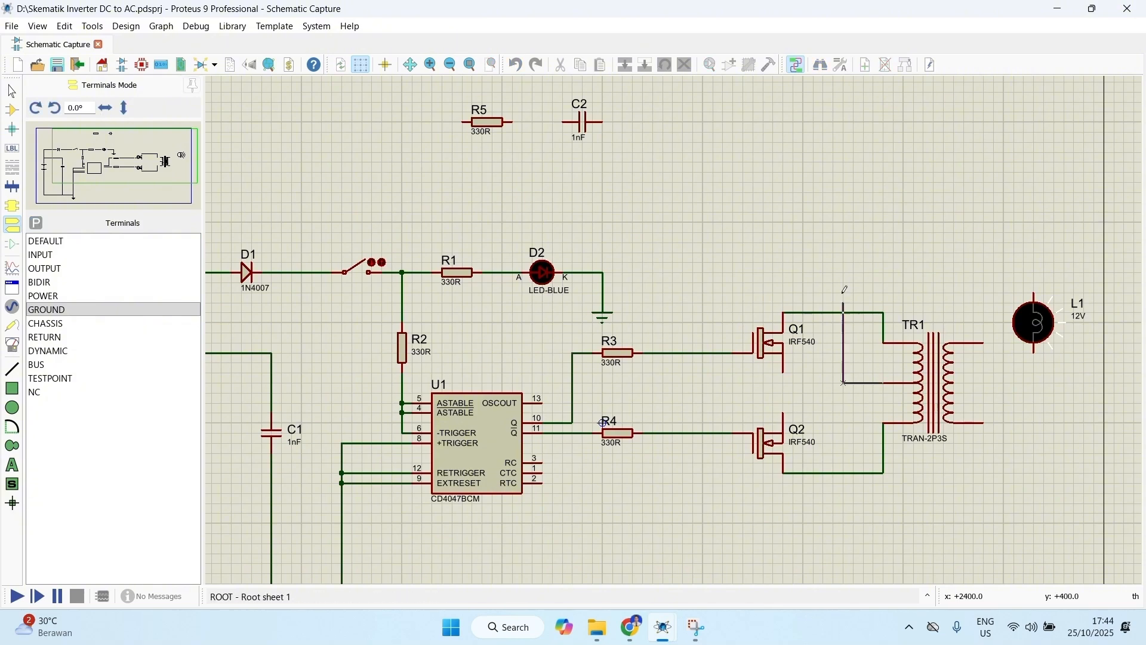
{"action": "scroll", "coordinate": [847, 216], "scroll_direction": "down", "scroll_amount": 1}
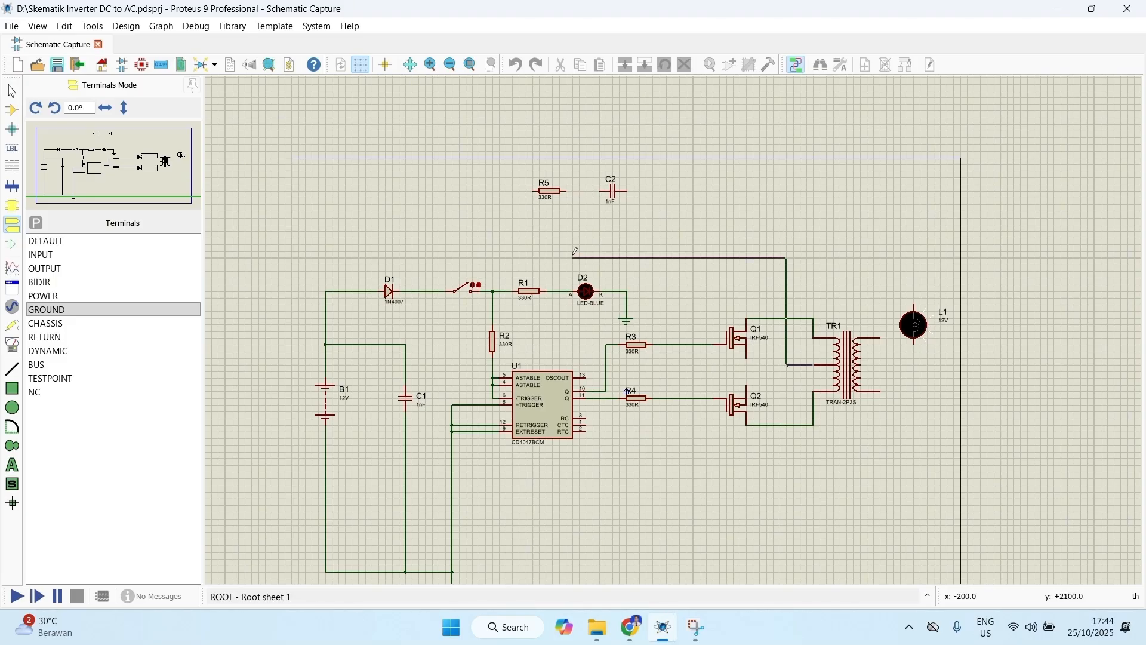
{"action": "left_click", "coordinate": [327, 290]}
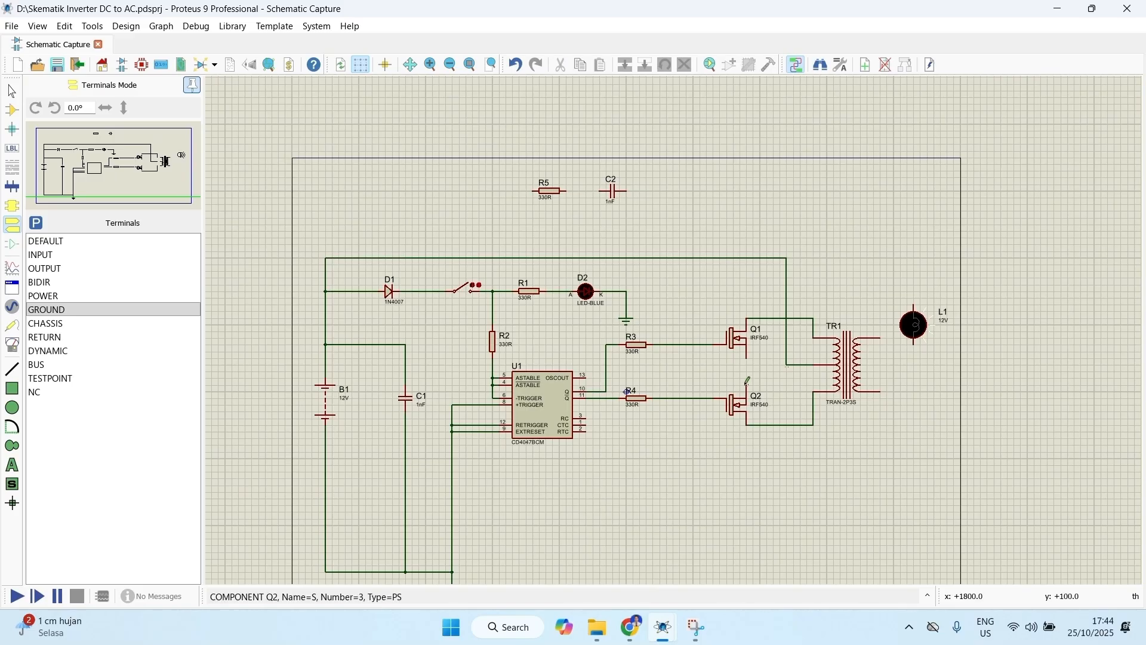
Step: Place a POT-HG potentiometer to the right of U1, just below R4
{"action": "left_click", "coordinate": [12, 109]}
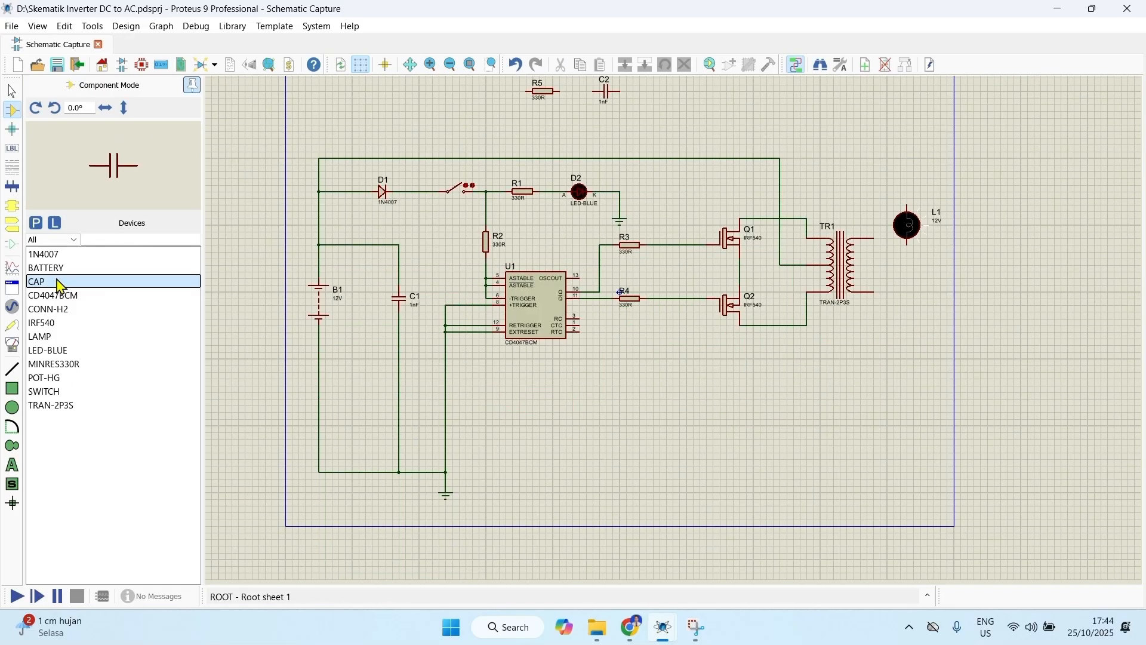
{"action": "left_click", "coordinate": [58, 364]}
{"action": "left_click", "coordinate": [58, 377]}
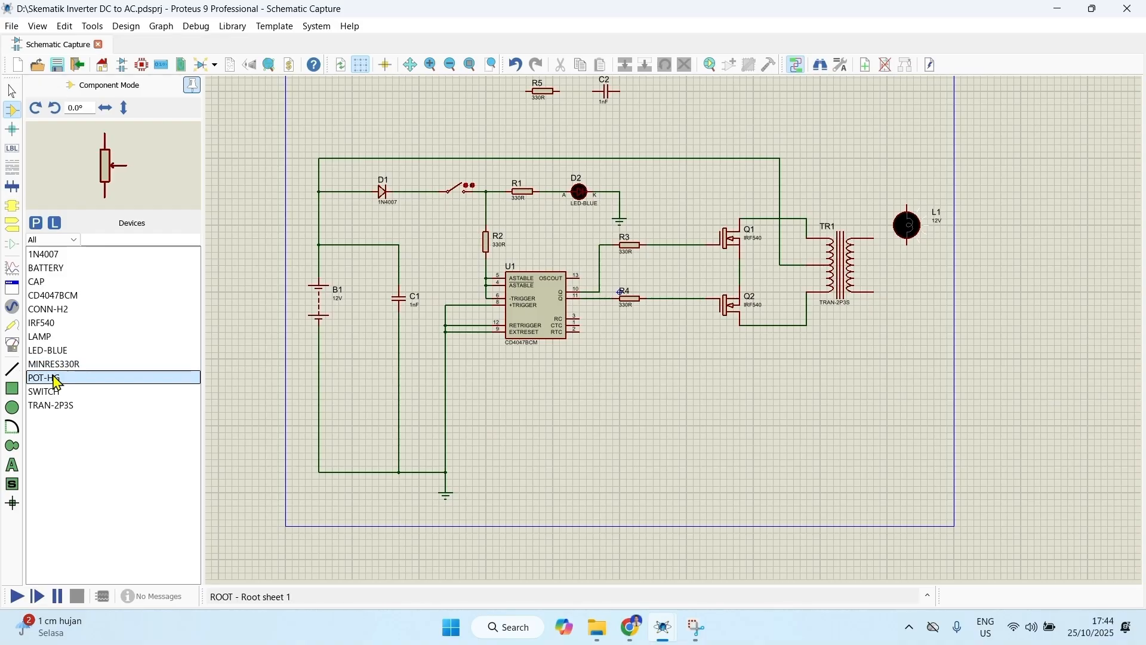
{"action": "right_click", "coordinate": [59, 381]}
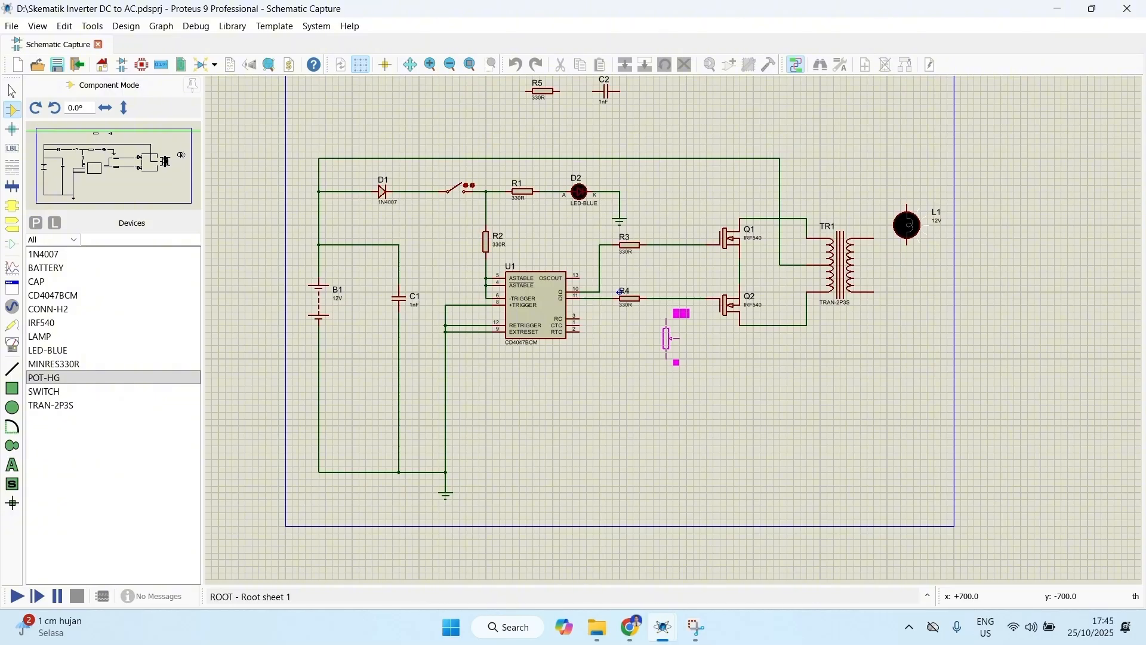
{"action": "left_click", "coordinate": [653, 338]}
Step: Wire U1 pin 3 (RC) to the upper terminal of potentiometer RV1
{"action": "scroll", "coordinate": [653, 335], "scroll_direction": "up", "scroll_amount": 2}
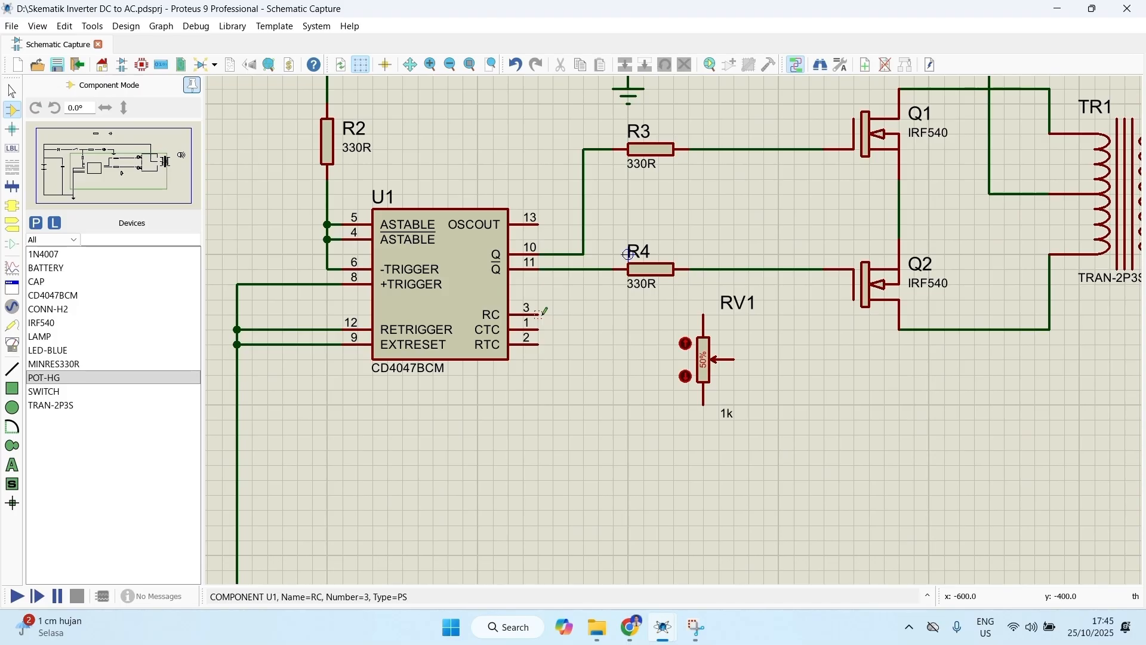
{"action": "left_click", "coordinate": [540, 311]}
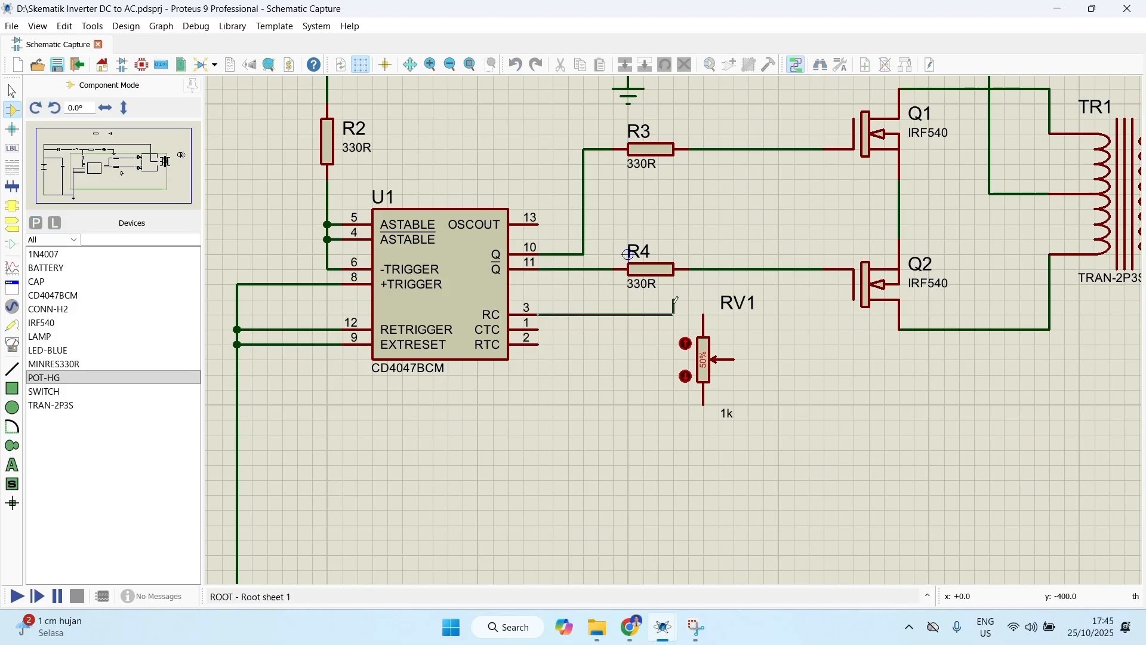
{"action": "left_click", "coordinate": [704, 315]}
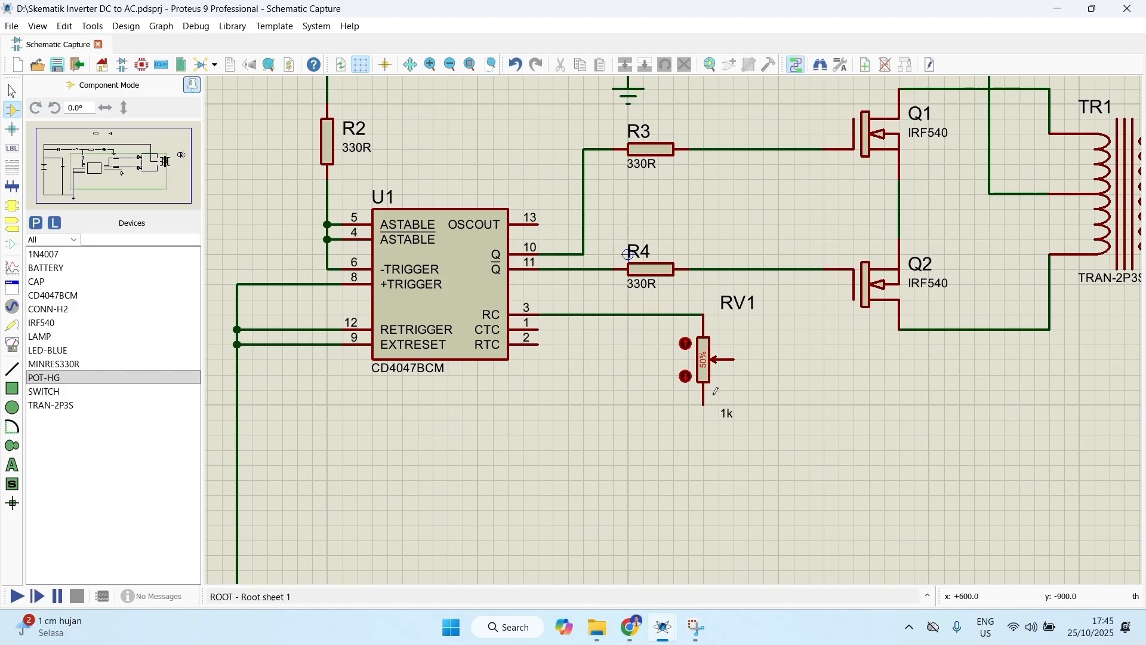
Step: Move capacitor C2 from above the circuit to just below and left of potentiometer RV1
{"action": "scroll", "coordinate": [692, 387], "scroll_direction": "down", "scroll_amount": 2}
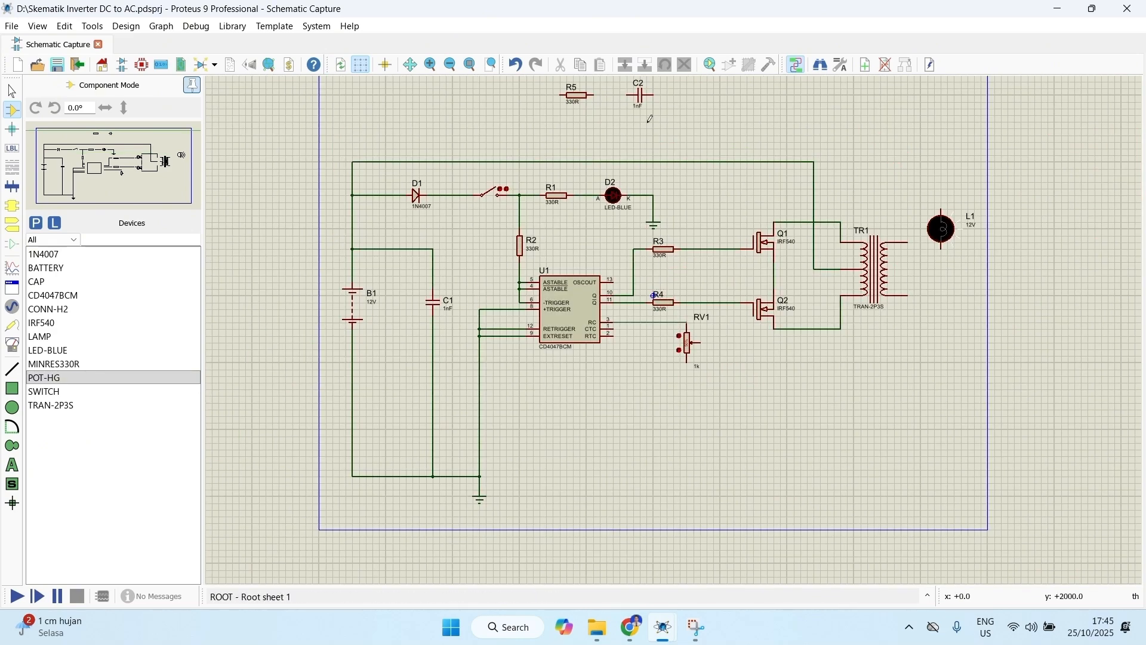
{"action": "right_click", "coordinate": [644, 99]}
{"action": "left_click", "coordinate": [633, 106]}
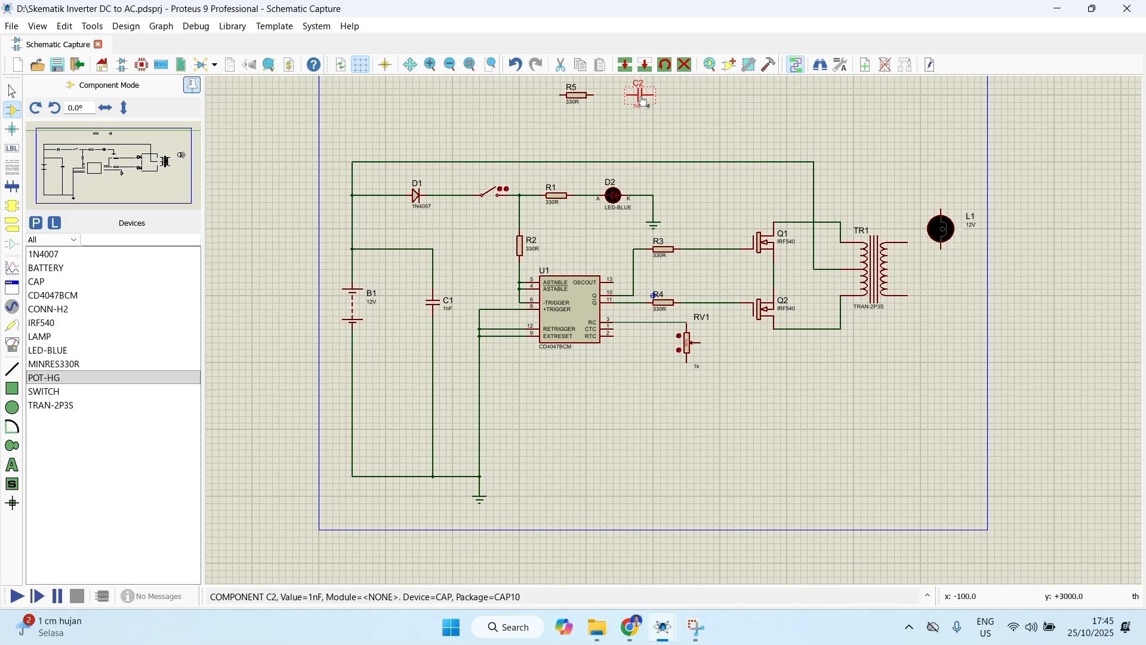
{"action": "right_click", "coordinate": [644, 98]}
{"action": "left_click", "coordinate": [663, 94]}
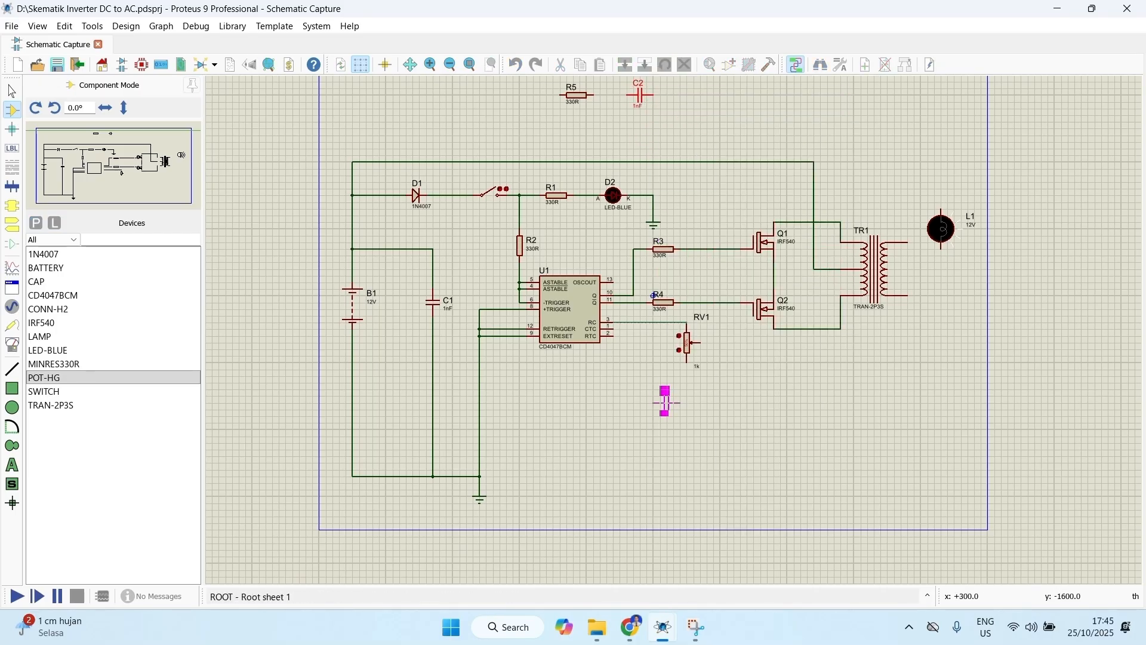
{"action": "scroll", "coordinate": [665, 396], "scroll_direction": "up", "scroll_amount": 1}
{"action": "scroll", "coordinate": [661, 310], "scroll_direction": "up", "scroll_amount": 1}
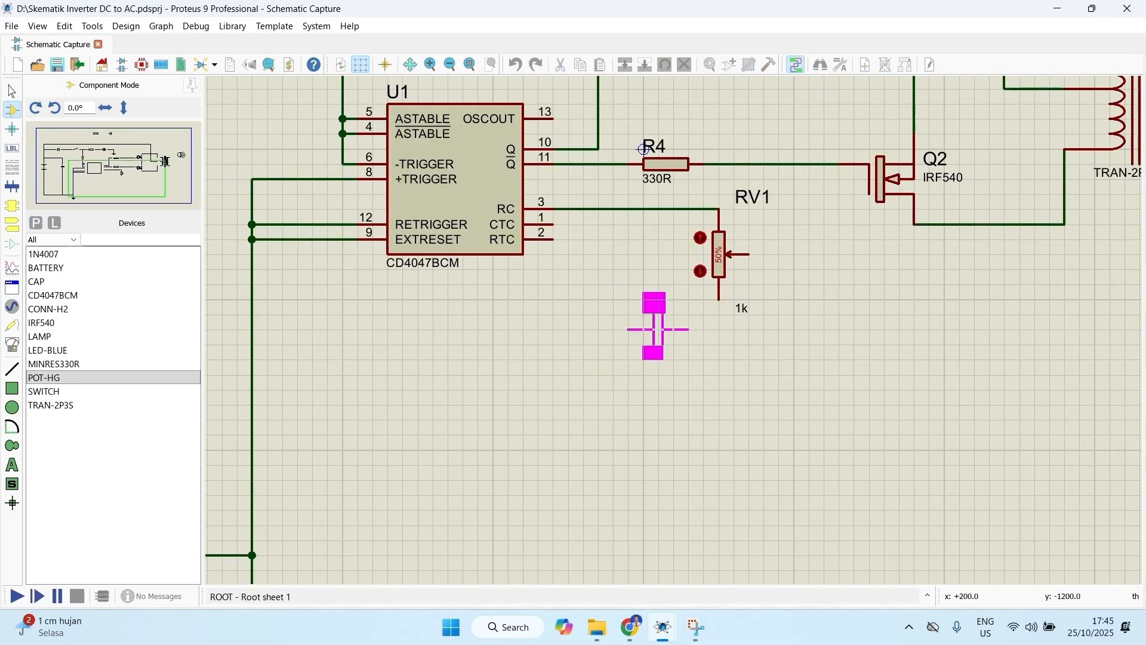
{"action": "left_click", "coordinate": [659, 345]}
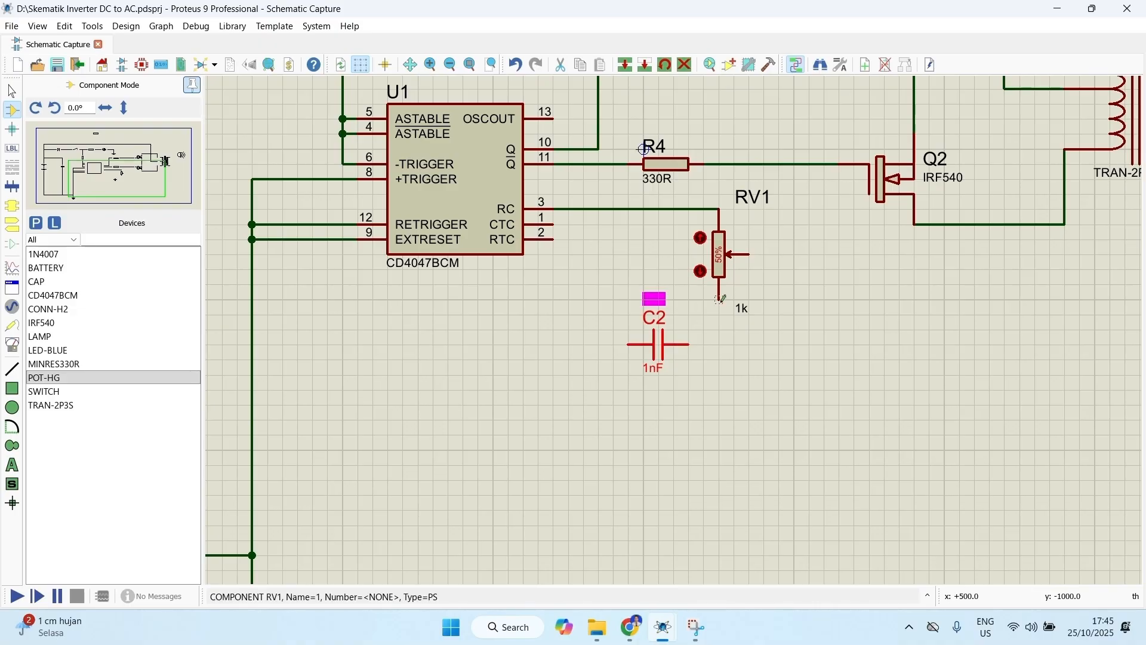
Step: Wire C2 between the lower terminal of RV1 and U1 pin 1 (CTC)
{"action": "left_click", "coordinate": [721, 300]}
{"action": "left_click", "coordinate": [690, 345]}
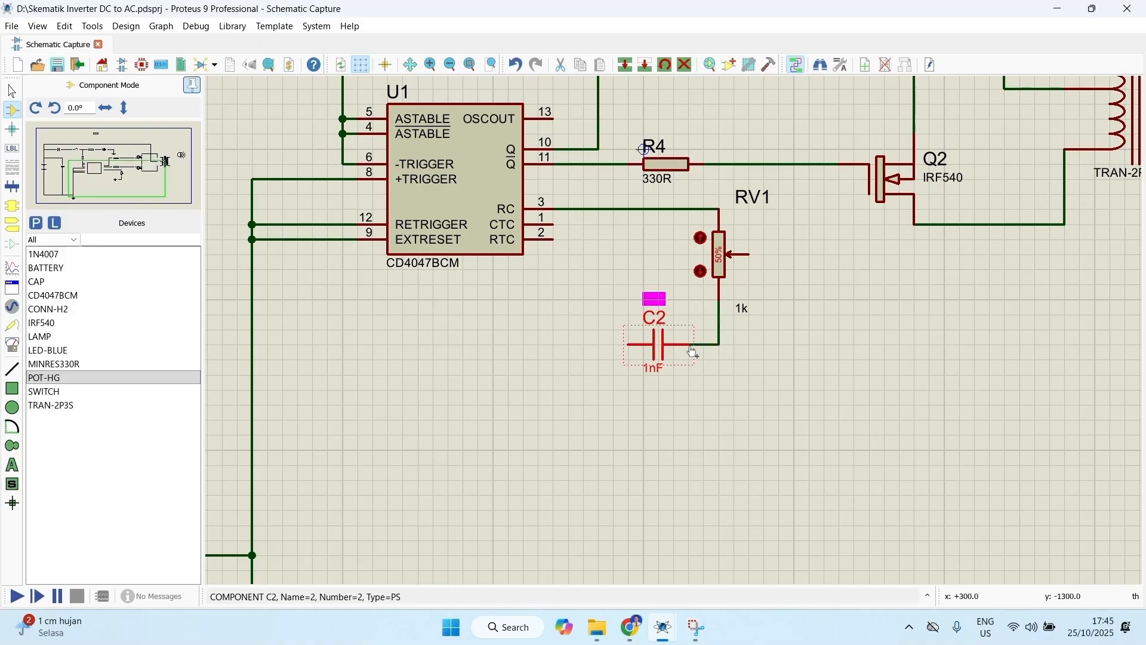
{"action": "left_click", "coordinate": [629, 344]}
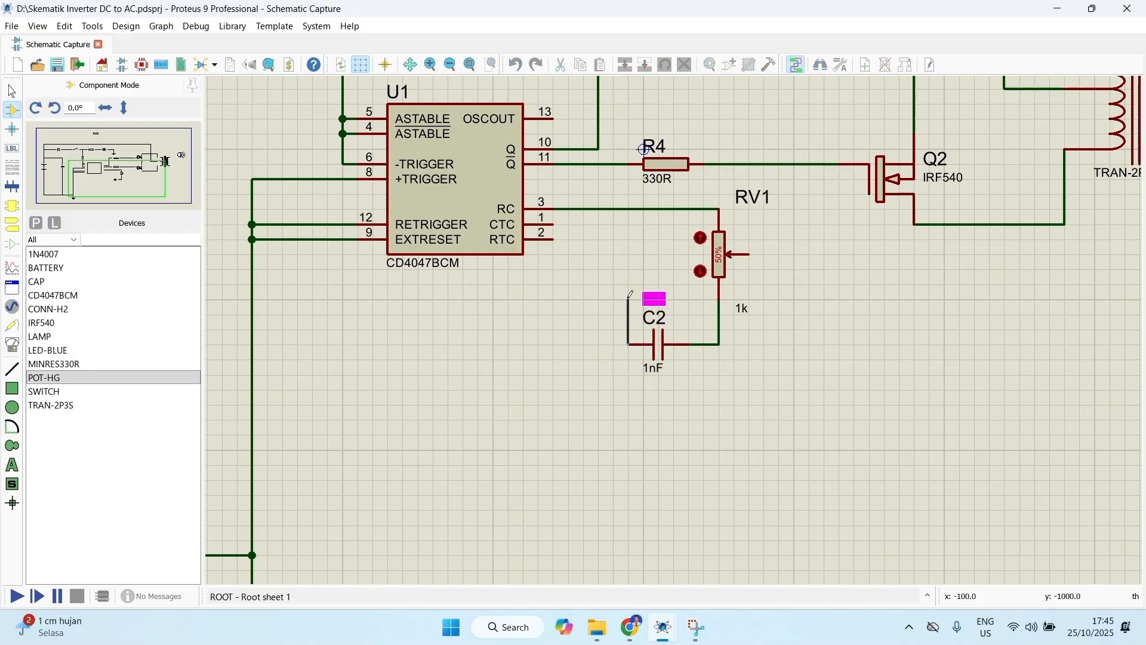
{"action": "left_click", "coordinate": [560, 220]}
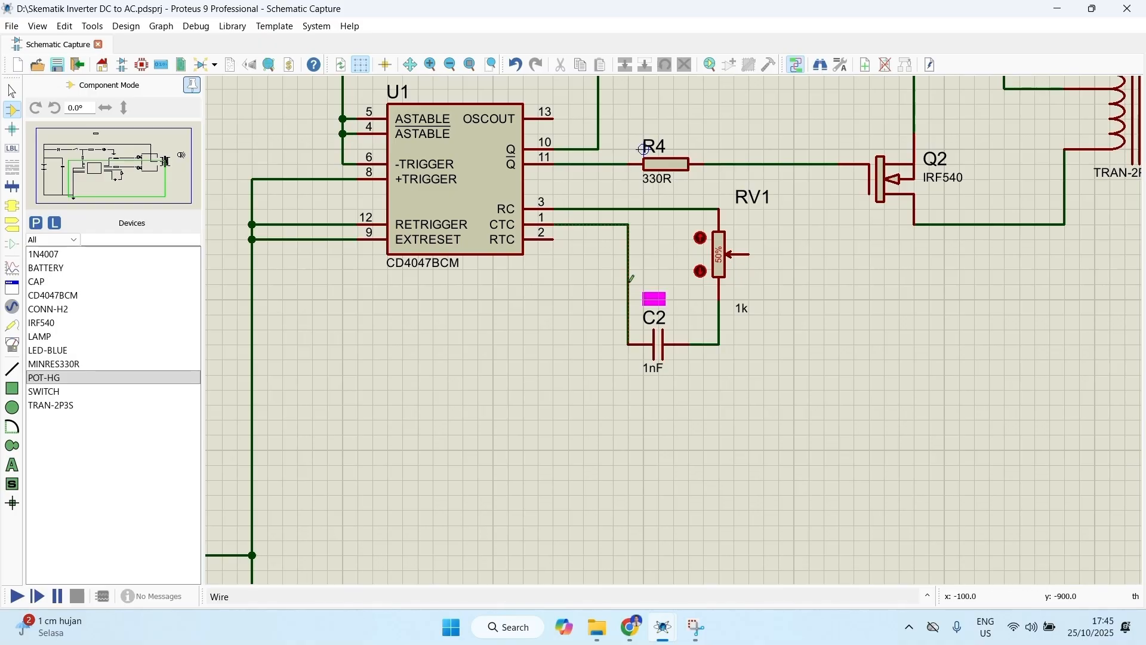
Step: Move resistor R5 from above the circuit to directly beneath capacitor C2
{"action": "scroll", "coordinate": [629, 279], "scroll_direction": "down", "scroll_amount": 2}
{"action": "scroll", "coordinate": [593, 179], "scroll_direction": "down", "scroll_amount": 1}
{"action": "middle_click", "coordinate": [600, 227]}
{"action": "scroll", "coordinate": [645, 299], "scroll_direction": "up", "scroll_amount": 2}
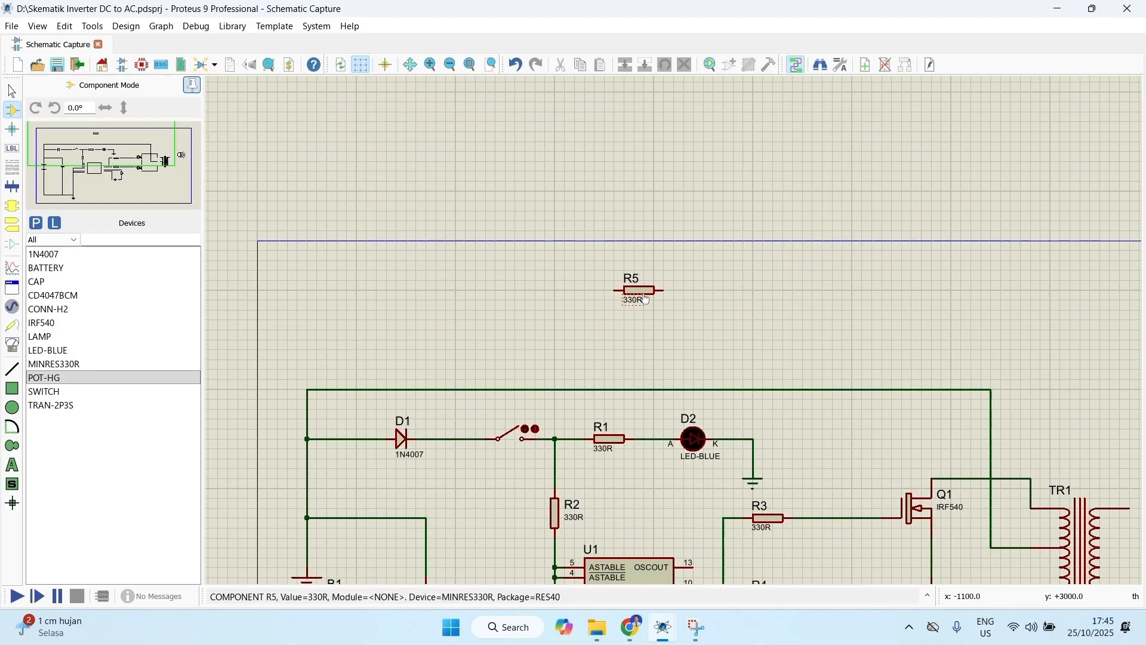
{"action": "right_click", "coordinate": [646, 300]}
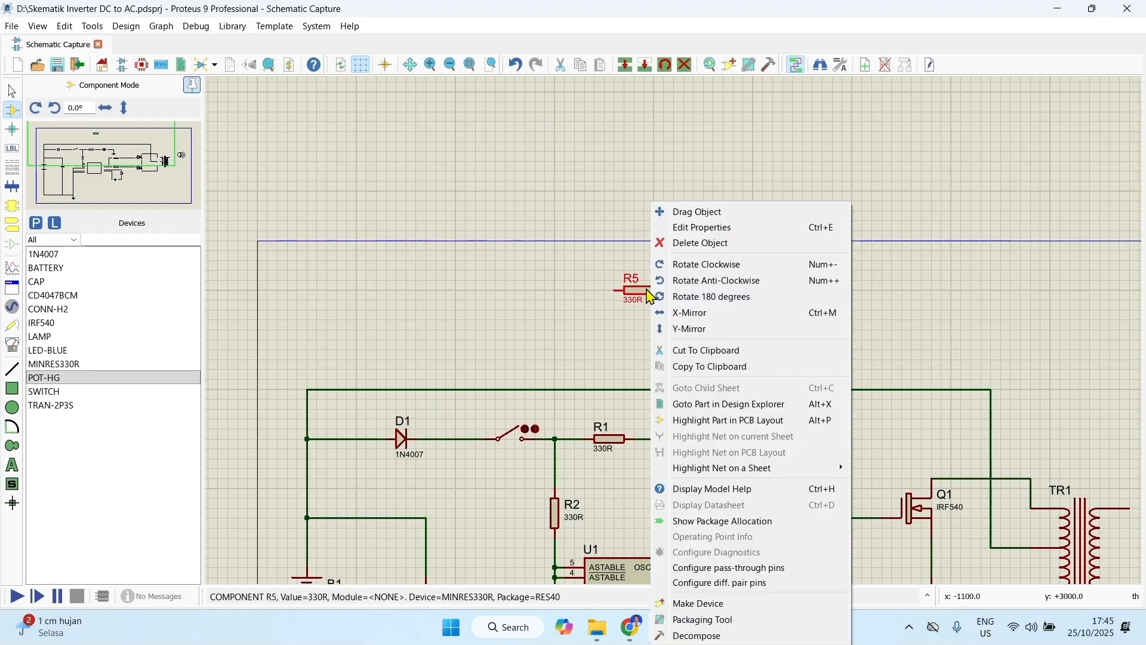
{"action": "left_click", "coordinate": [719, 217]}
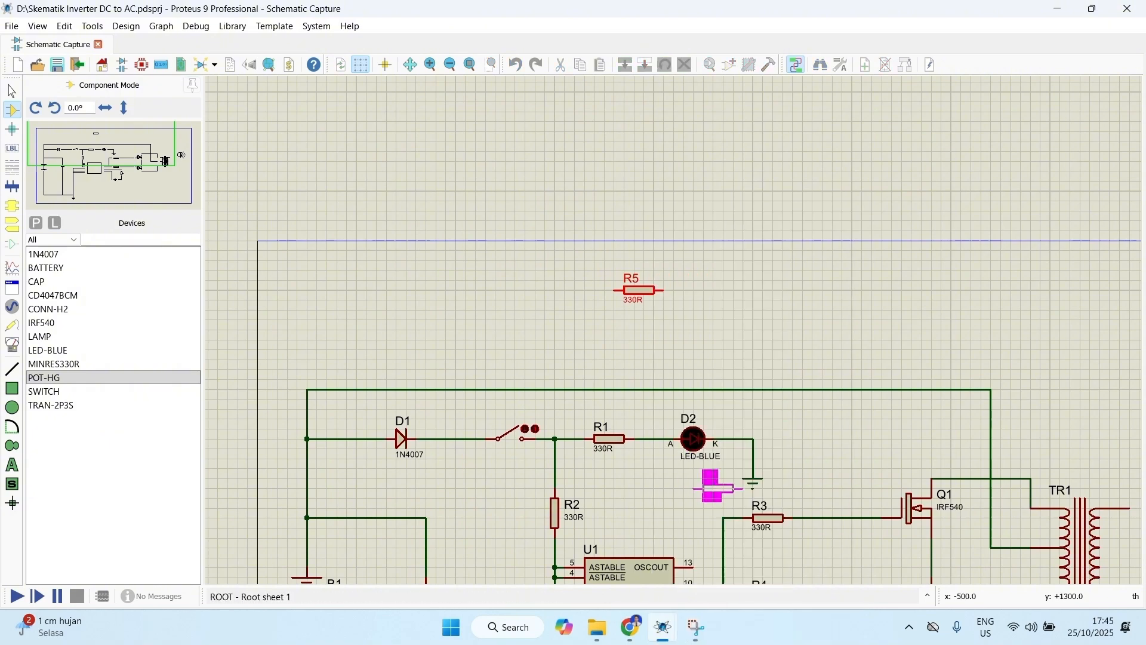
{"action": "scroll", "coordinate": [722, 221], "scroll_direction": "up", "scroll_amount": 1}
{"action": "scroll", "coordinate": [666, 226], "scroll_direction": "down", "scroll_amount": 1}
{"action": "scroll", "coordinate": [667, 475], "scroll_direction": "up", "scroll_amount": 1}
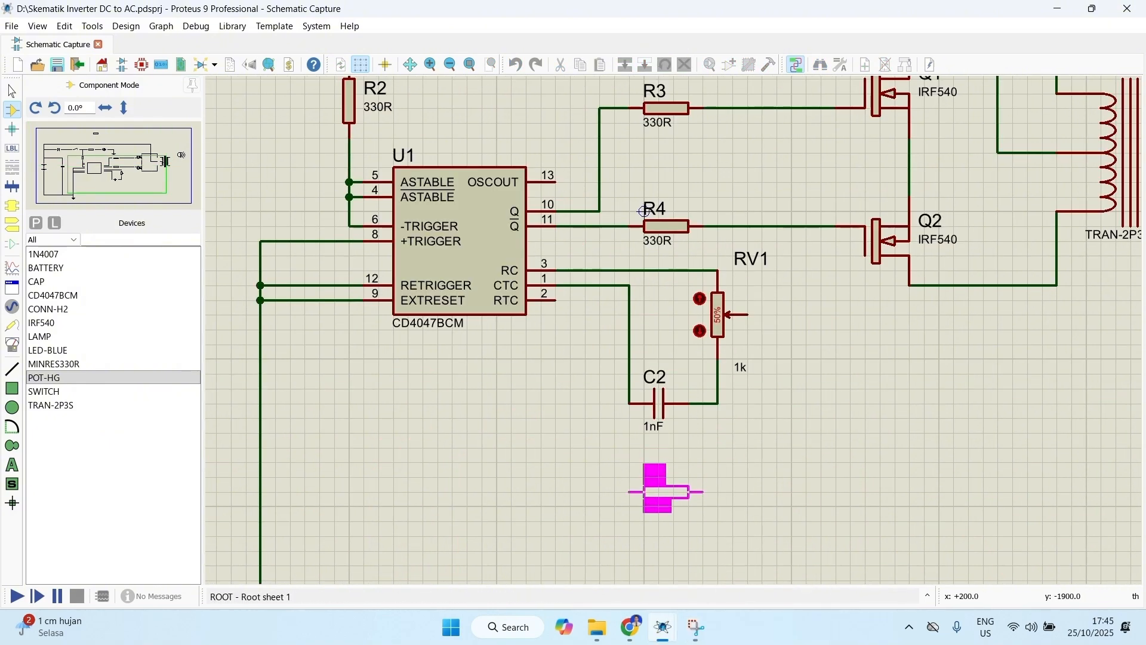
{"action": "left_click", "coordinate": [665, 491]}
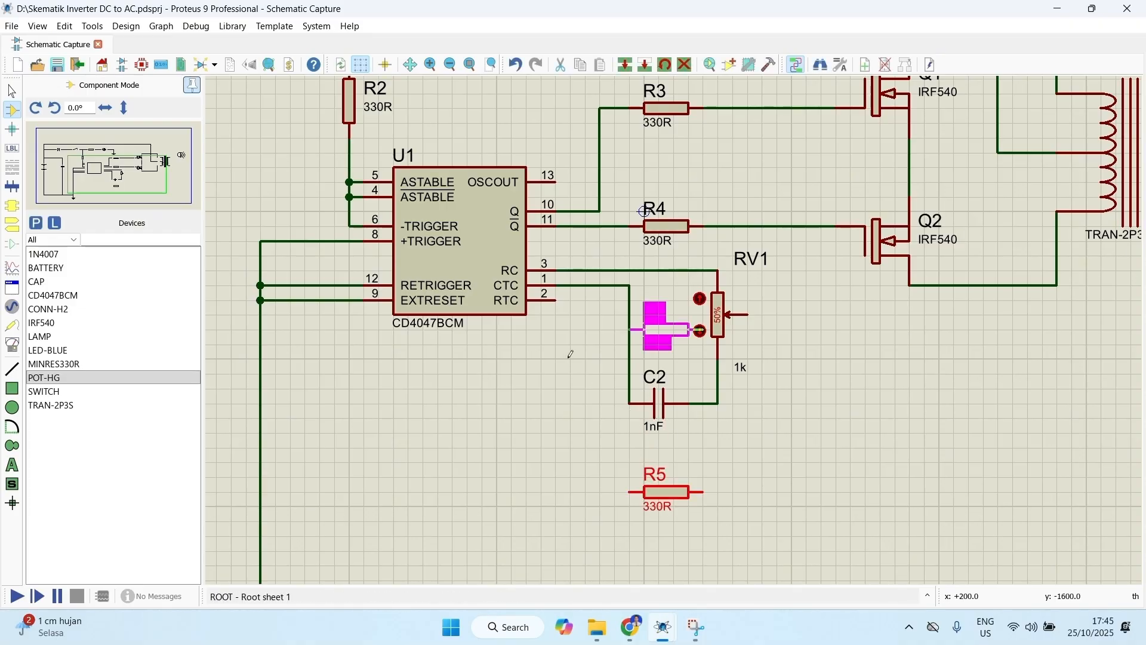
Step: Wire R5 between U1 pin 2 (RTC) and the wiper of potentiometer RV1
{"action": "left_click", "coordinate": [556, 298]}
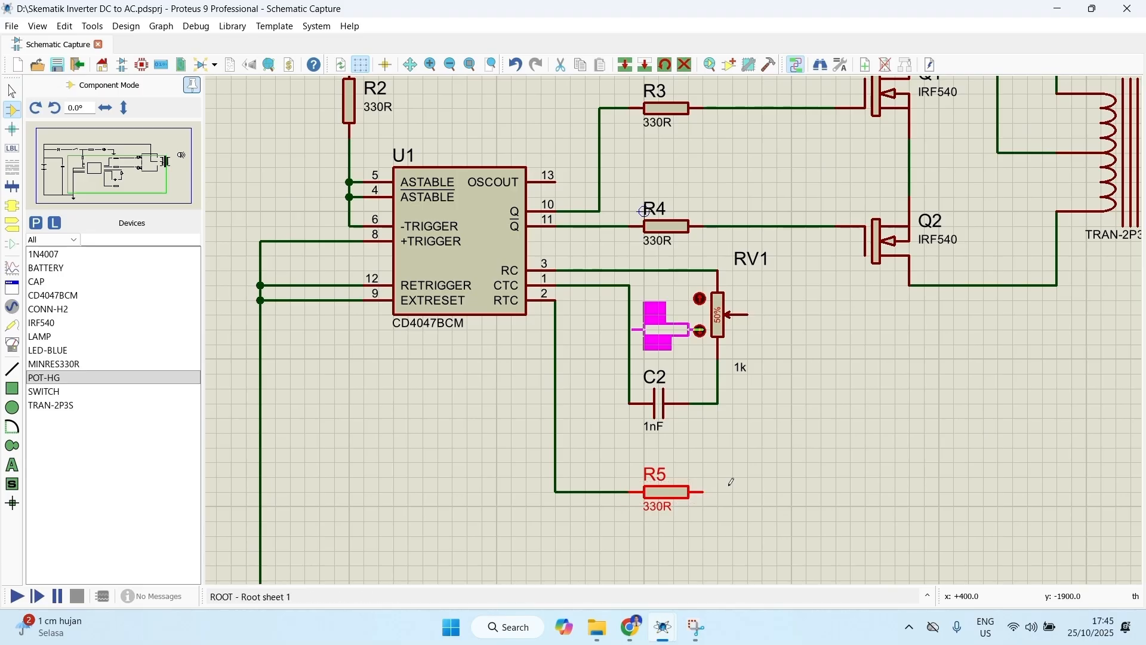
{"action": "left_click", "coordinate": [751, 315]}
{"action": "left_click", "coordinate": [703, 491]}
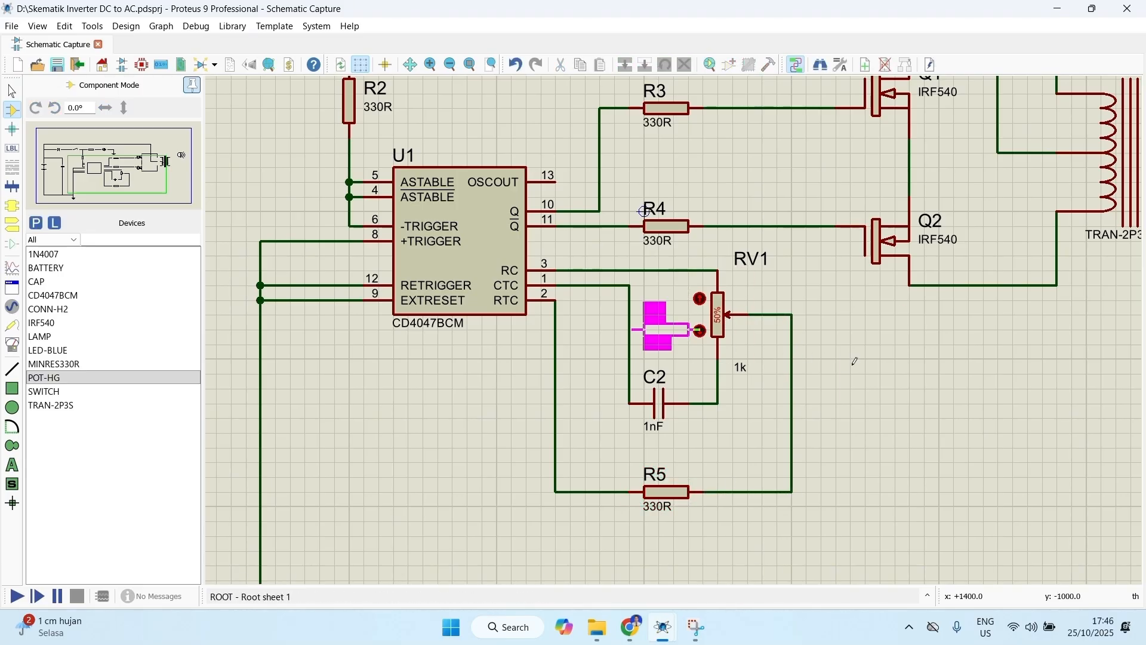
Step: Place a DC voltmeter above the circuit, over resistor R1
{"action": "scroll", "coordinate": [666, 322], "scroll_direction": "down", "scroll_amount": 2}
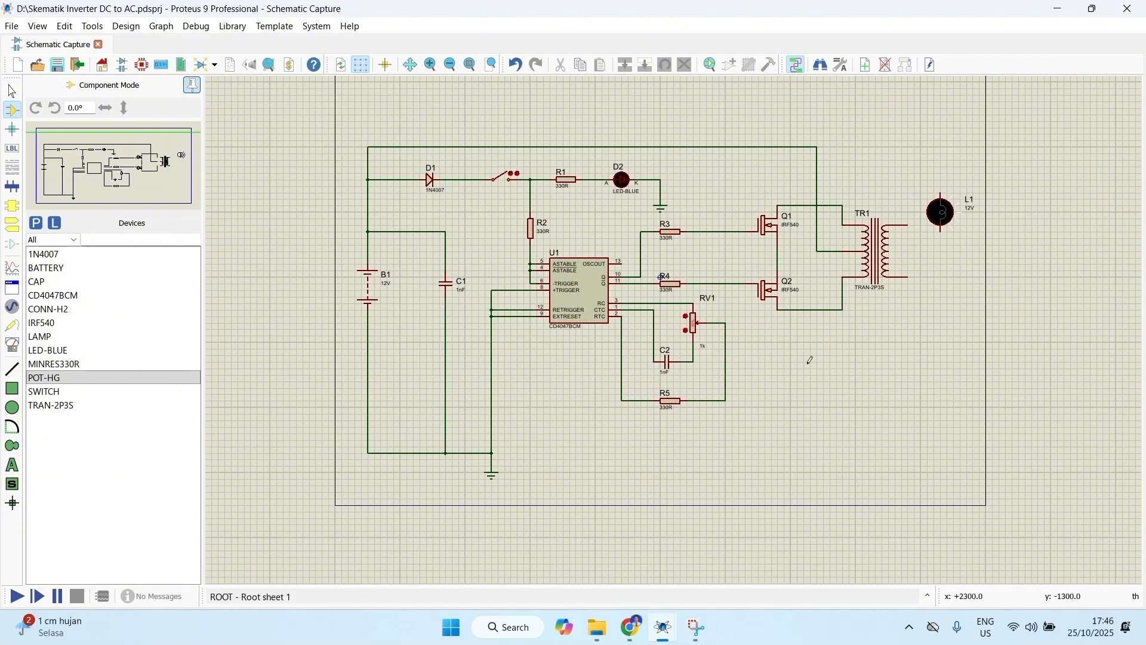
{"action": "scroll", "coordinate": [767, 298], "scroll_direction": "down", "scroll_amount": 1}
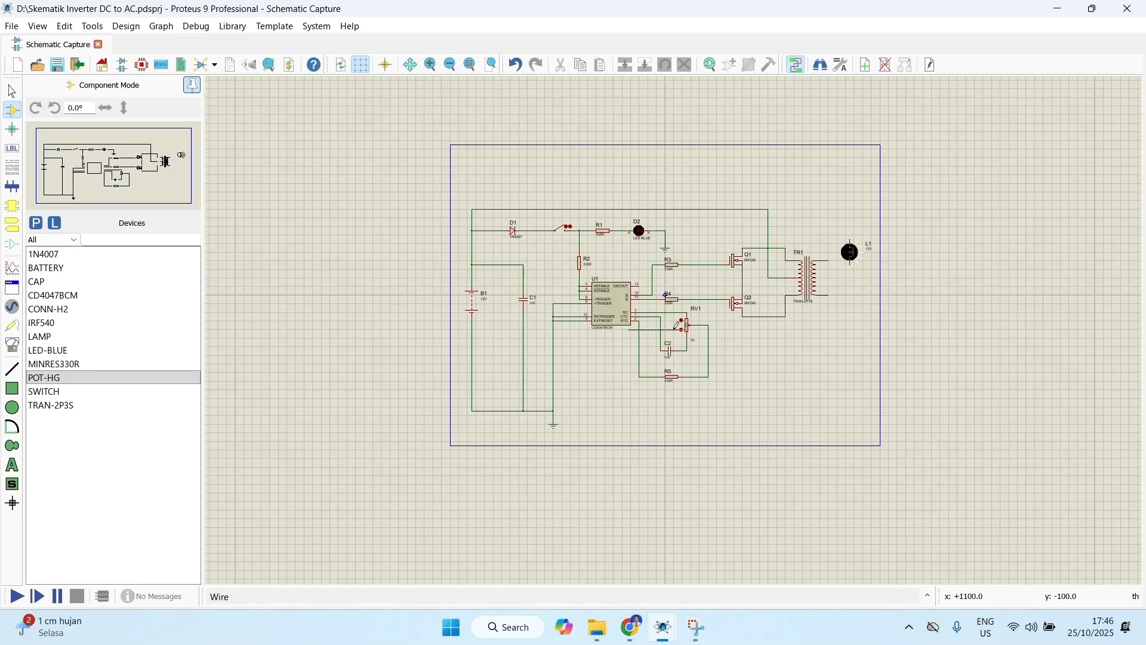
{"action": "scroll", "coordinate": [679, 324], "scroll_direction": "up", "scroll_amount": 1}
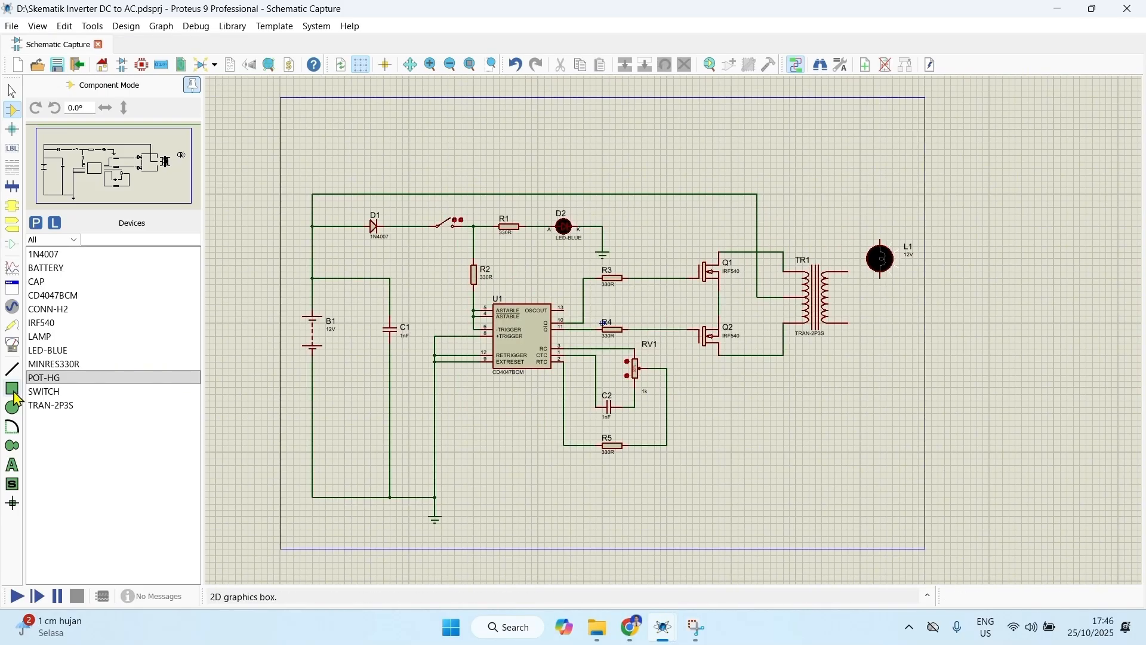
{"action": "left_click", "coordinate": [13, 346]}
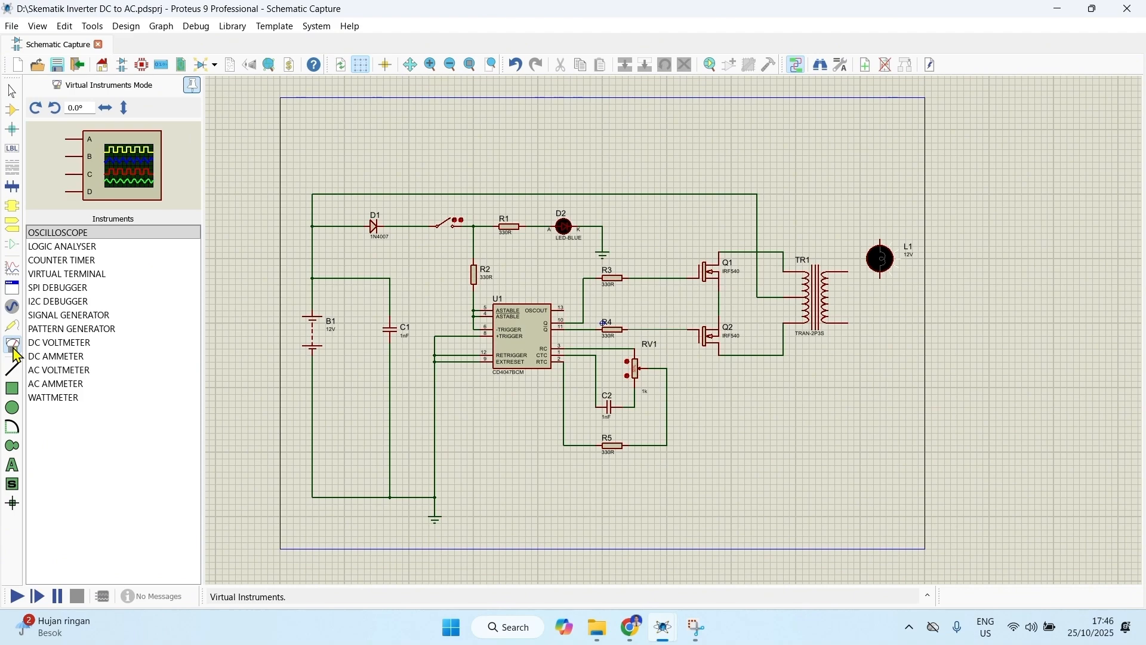
{"action": "left_click", "coordinate": [74, 347]}
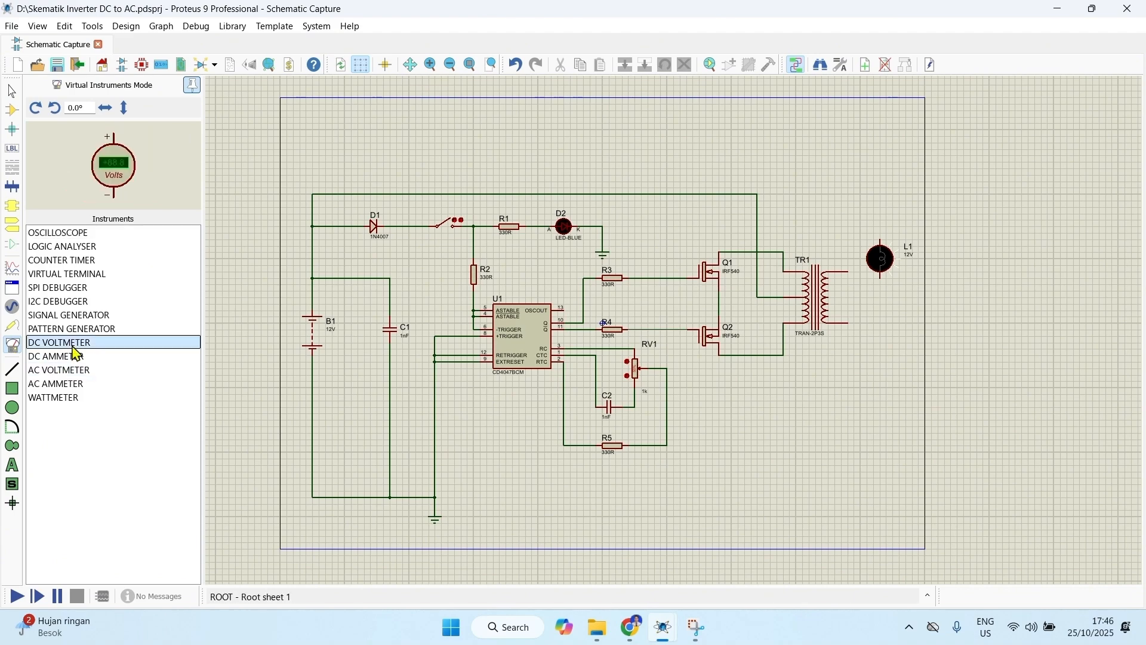
{"action": "left_click", "coordinate": [505, 136]}
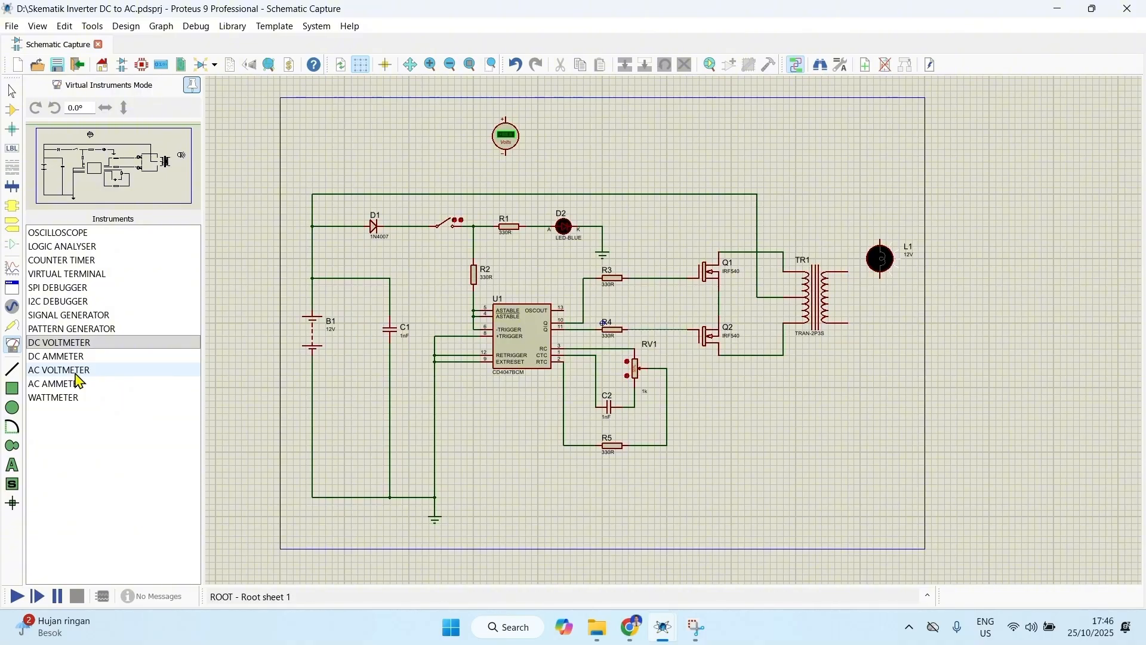
Step: Place three AC voltmeters in a row beside the DC voltmeter above the circuit
{"action": "left_click", "coordinate": [78, 372]}
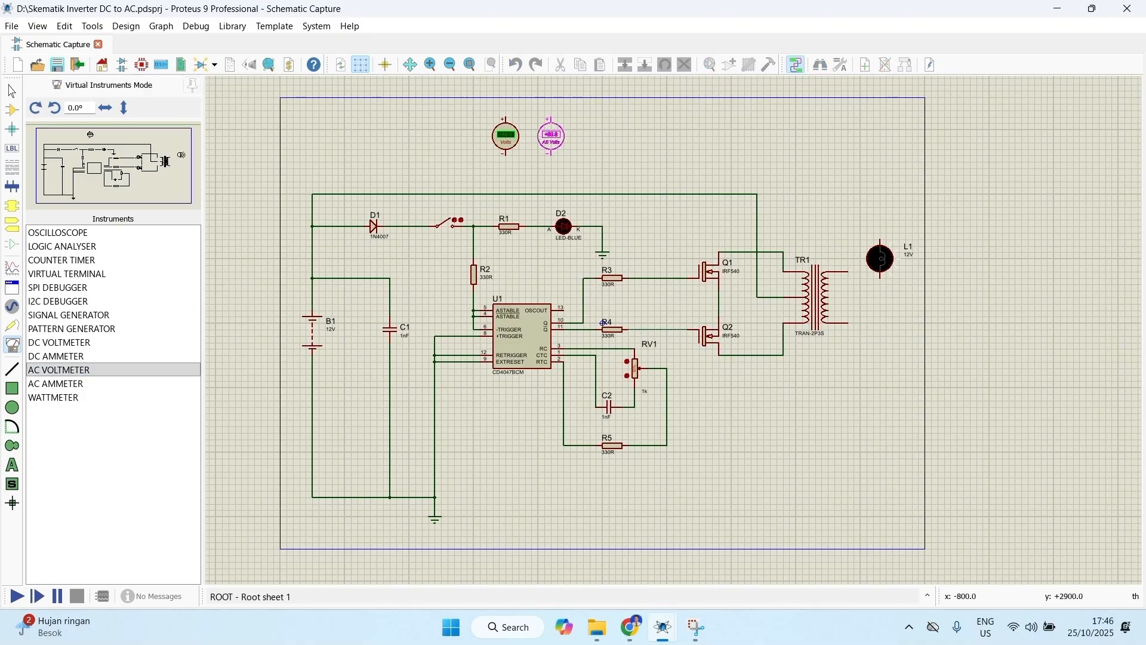
{"action": "left_click", "coordinate": [551, 136]}
{"action": "left_click", "coordinate": [591, 135]}
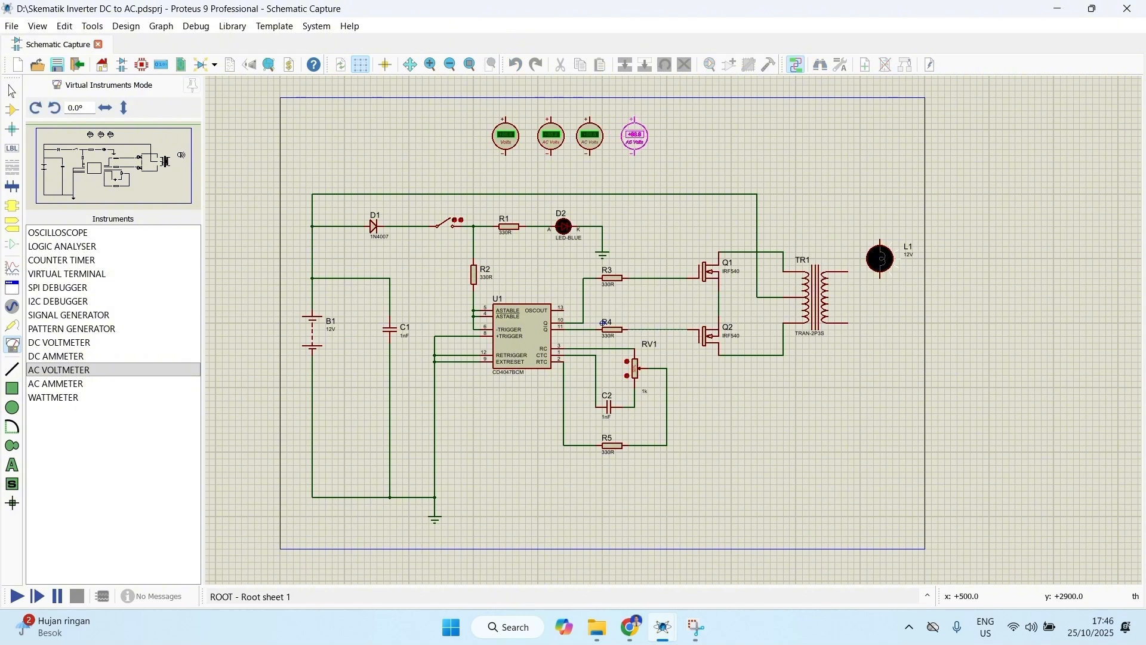
{"action": "left_click", "coordinate": [636, 130]}
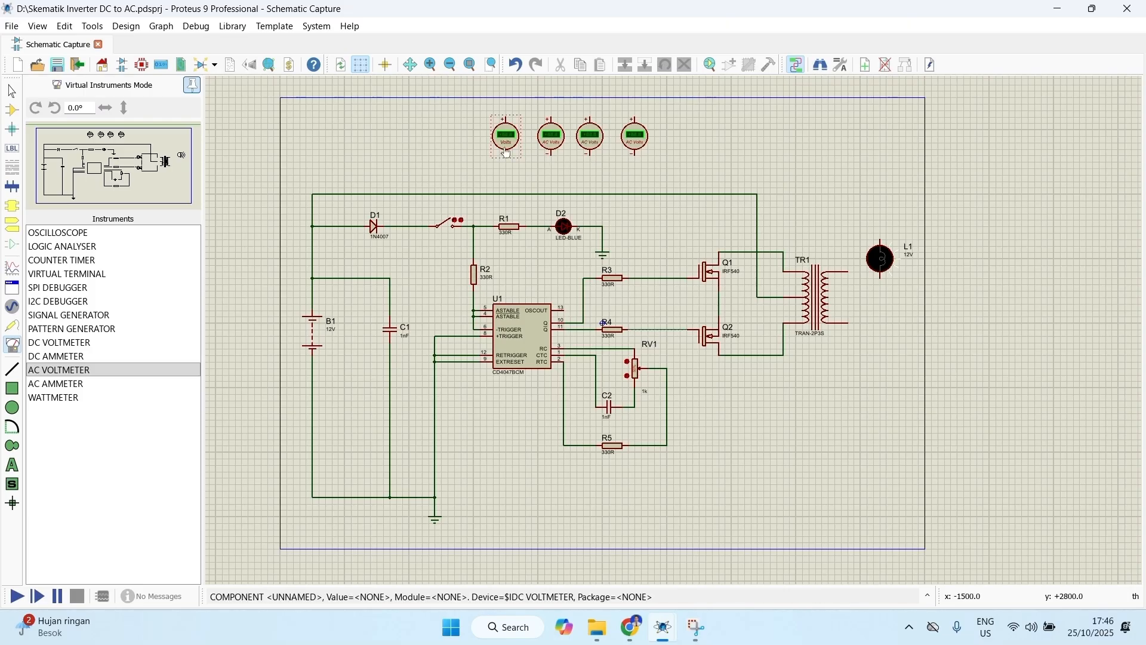
Step: Move the DC voltmeter into the gap between the R3 and R4 gate lines, before the MOSFETs
{"action": "right_click", "coordinate": [515, 130]}
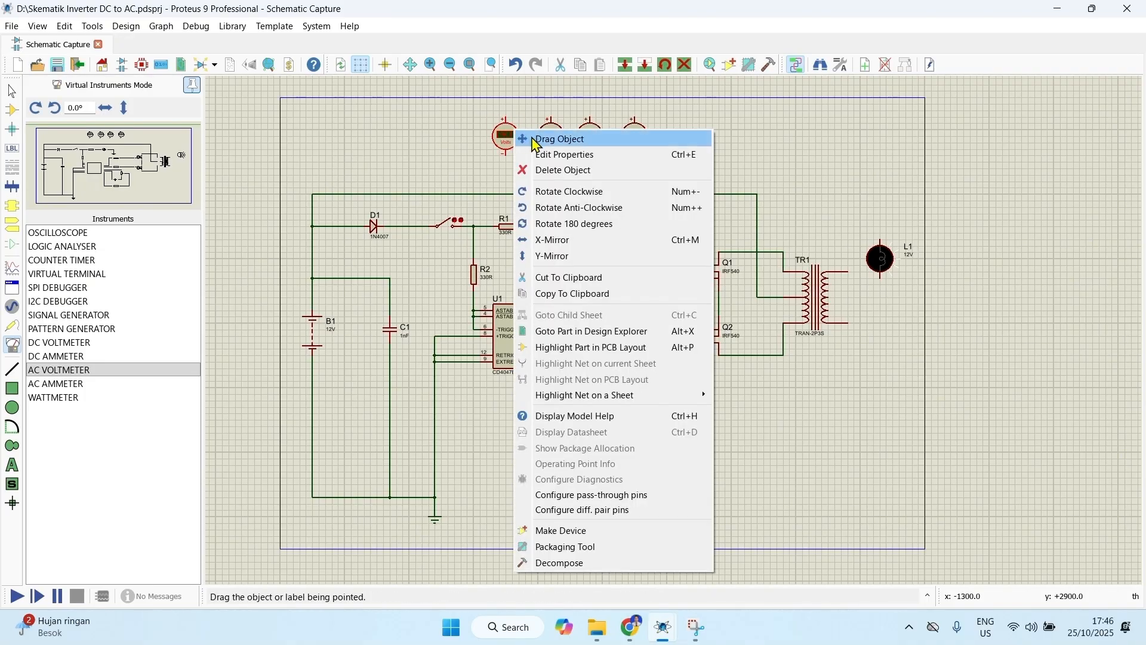
{"action": "left_click", "coordinate": [537, 141]}
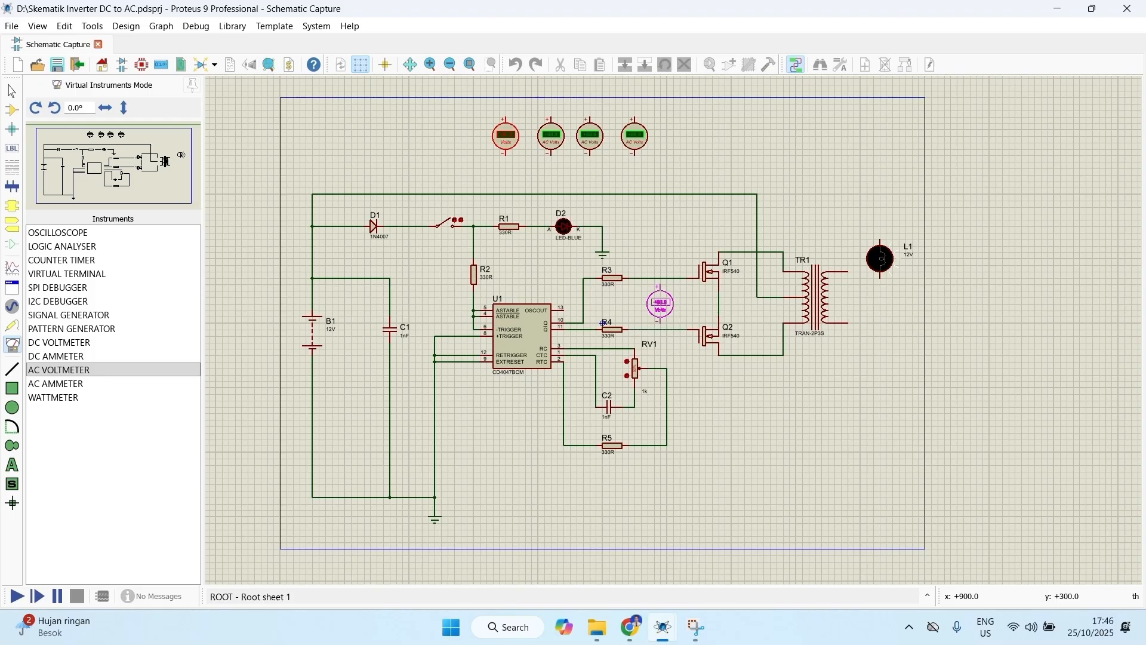
{"action": "left_click", "coordinate": [661, 301]}
Step: Wire the DC voltmeter's positive terminal to the R3–Q1 gate line and its negative terminal to the R4–Q2 gate line
{"action": "scroll", "coordinate": [663, 286], "scroll_direction": "up", "scroll_amount": 1}
{"action": "scroll", "coordinate": [669, 310], "scroll_direction": "up", "scroll_amount": 1}
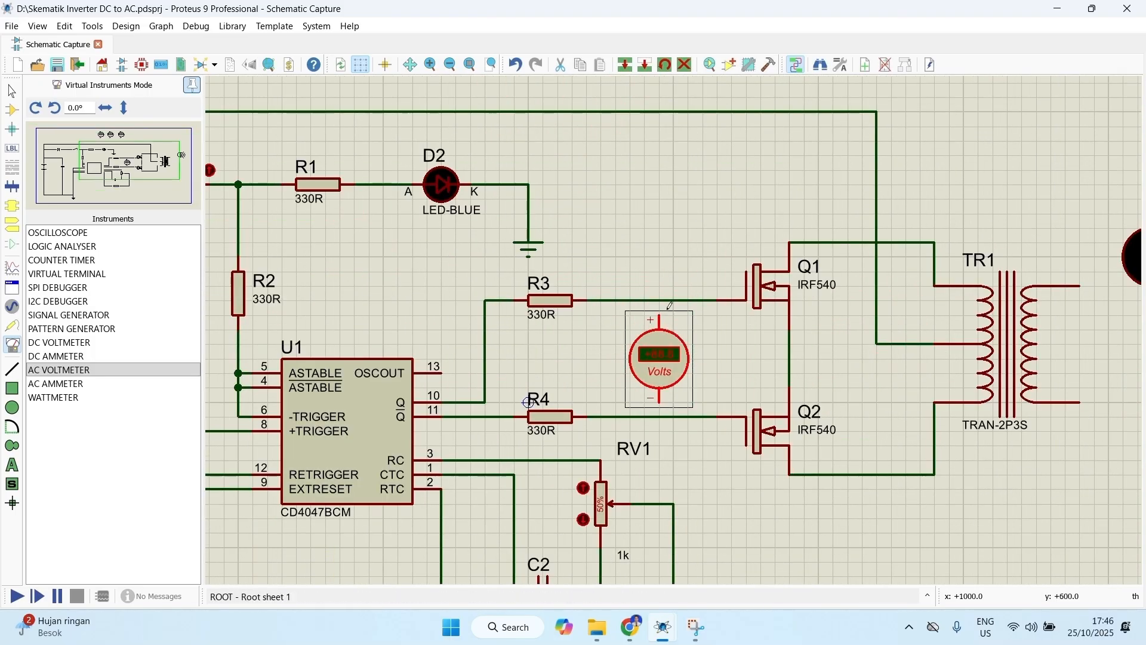
{"action": "left_click", "coordinate": [663, 282]}
{"action": "left_click", "coordinate": [659, 314]}
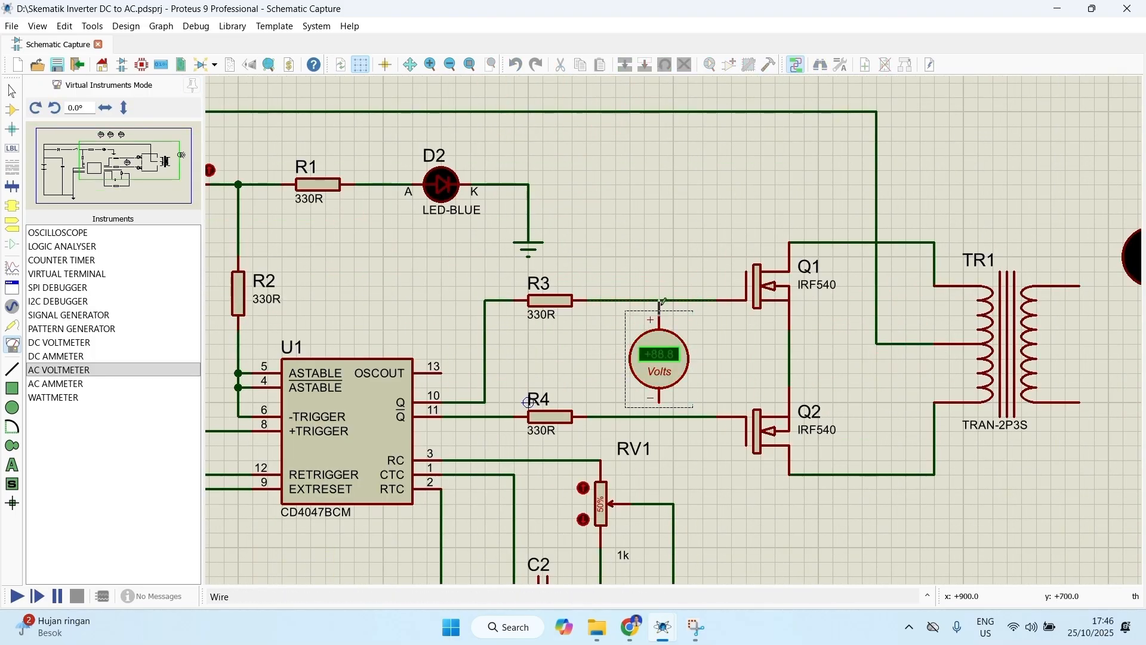
{"action": "left_click", "coordinate": [660, 300]}
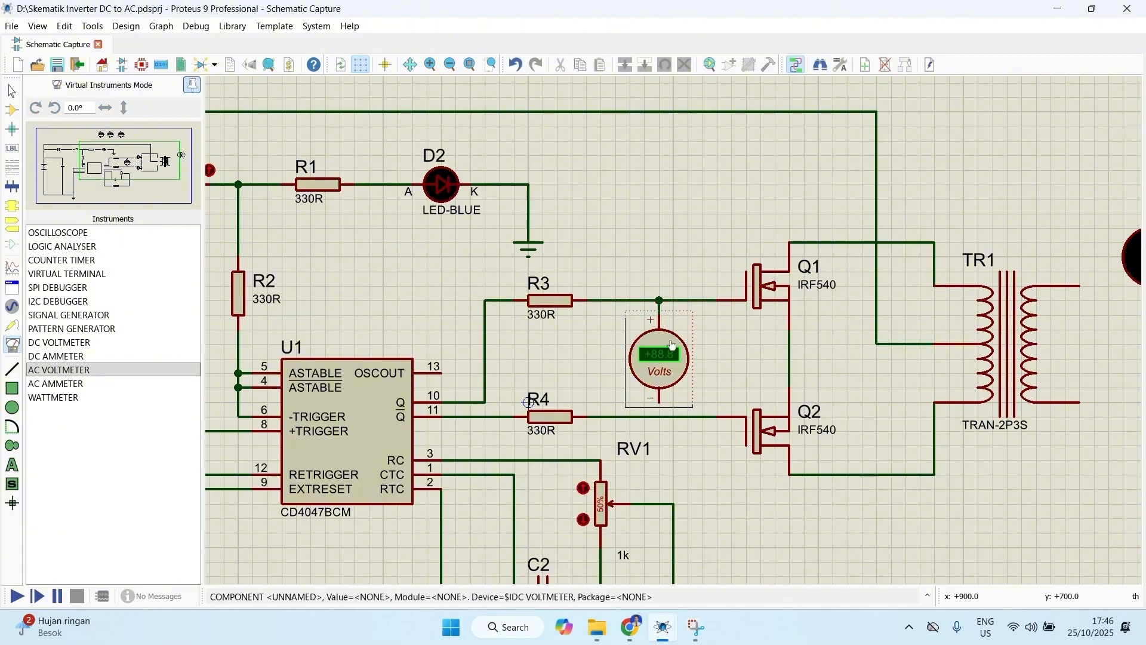
{"action": "left_click", "coordinate": [659, 401]}
{"action": "left_click", "coordinate": [660, 416]}
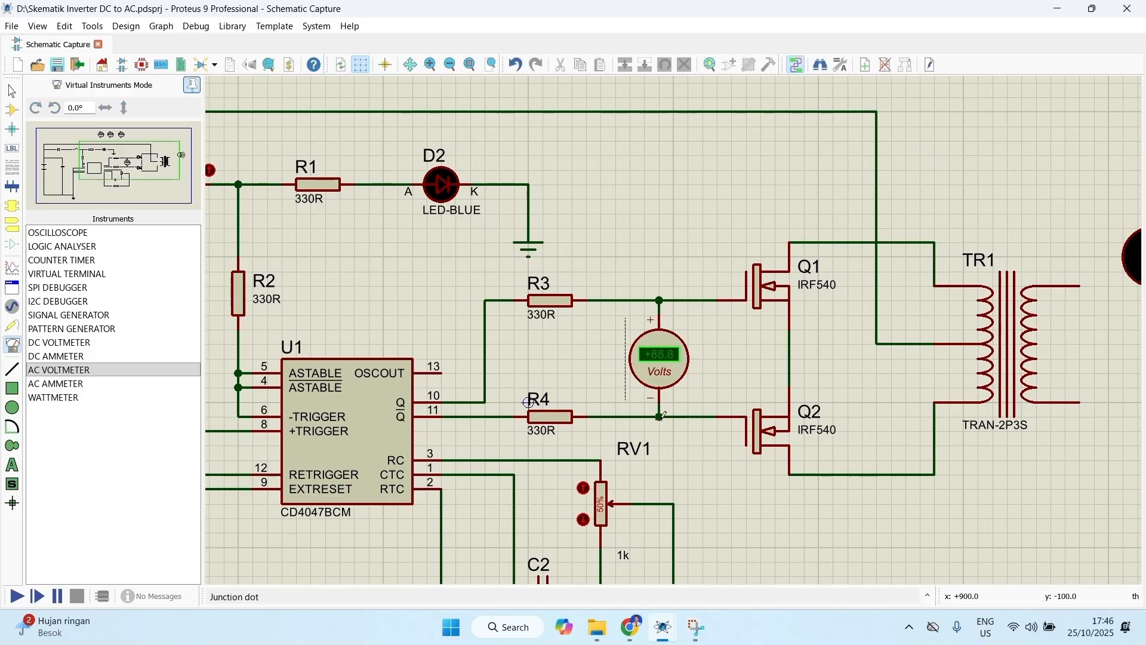
Step: Move the first AC voltmeter from above the circuit to below MOSFET Q2 and transformer TR1
{"action": "scroll", "coordinate": [680, 382], "scroll_direction": "down", "scroll_amount": 2}
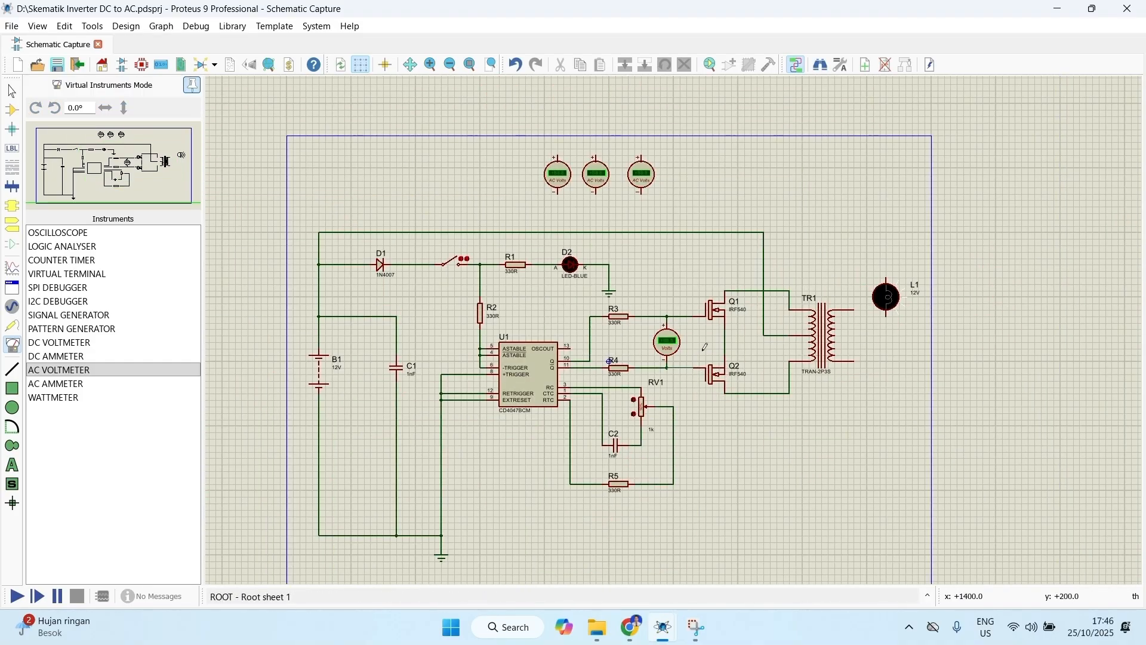
{"action": "left_click", "coordinate": [560, 185]}
{"action": "right_click", "coordinate": [559, 185]}
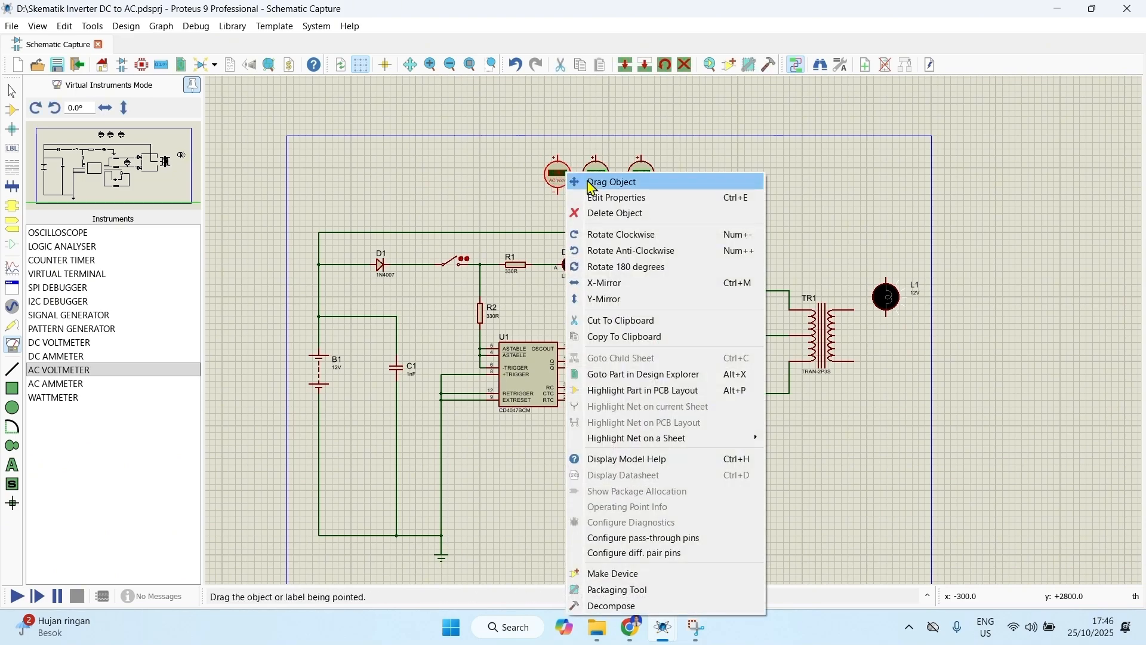
{"action": "left_click", "coordinate": [590, 181]}
{"action": "left_click", "coordinate": [777, 437]}
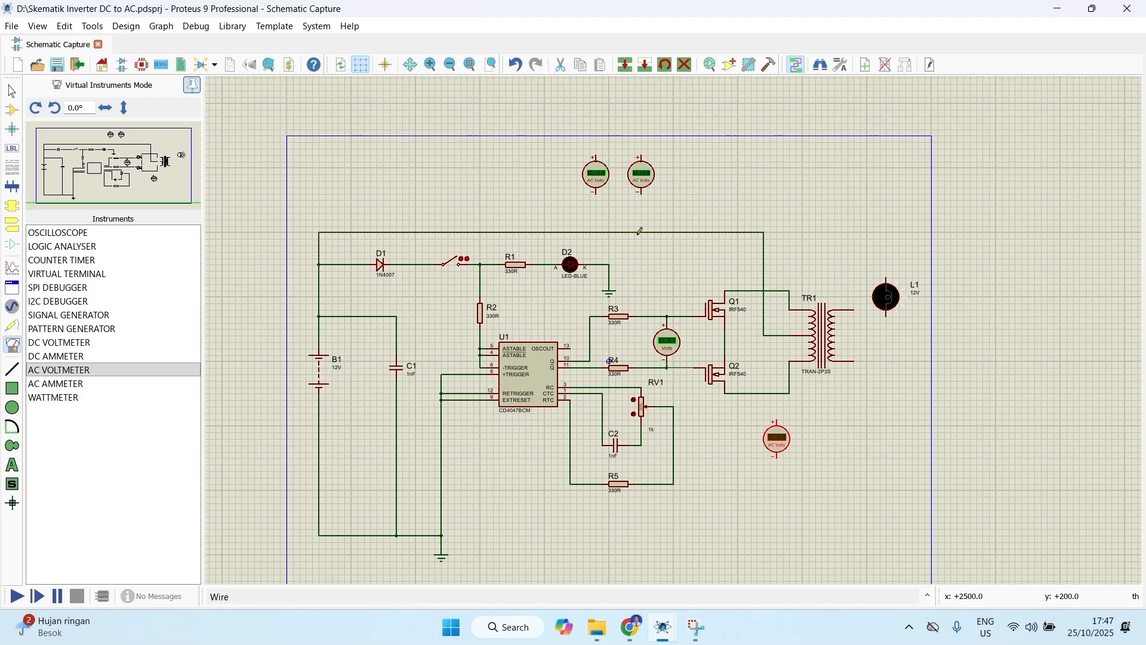
Step: Move a second AC voltmeter to just right of the one below transformer TR1
{"action": "right_click", "coordinate": [595, 176]}
{"action": "left_click", "coordinate": [603, 177]}
{"action": "left_click", "coordinate": [596, 175]}
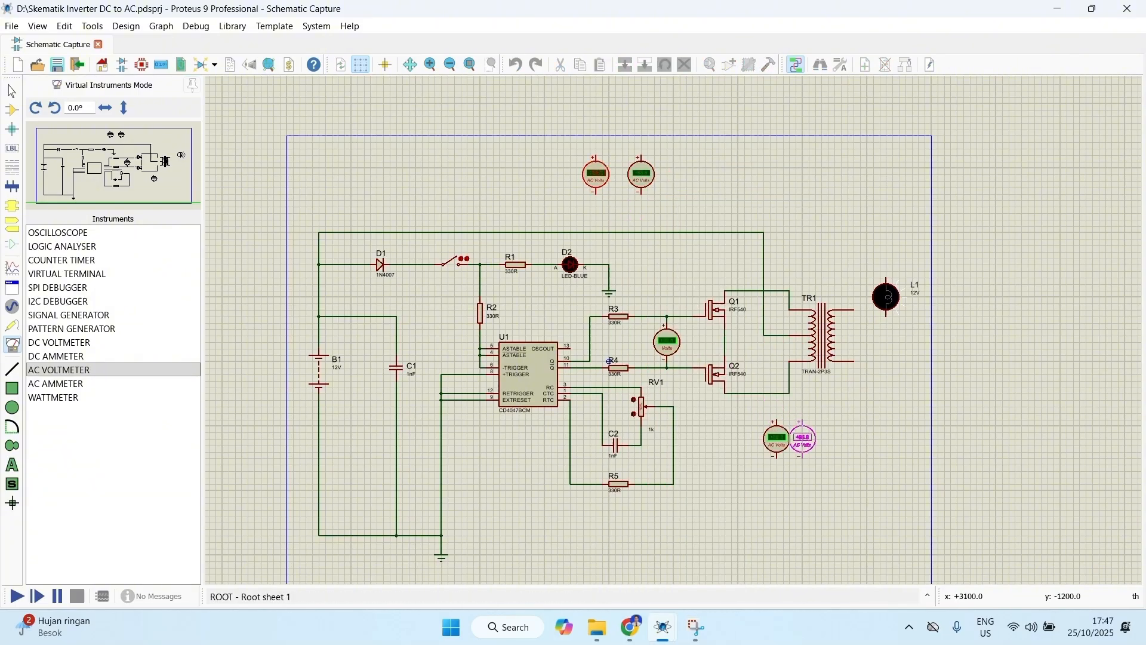
{"action": "left_click", "coordinate": [819, 438]}
{"action": "left_click", "coordinate": [843, 424]}
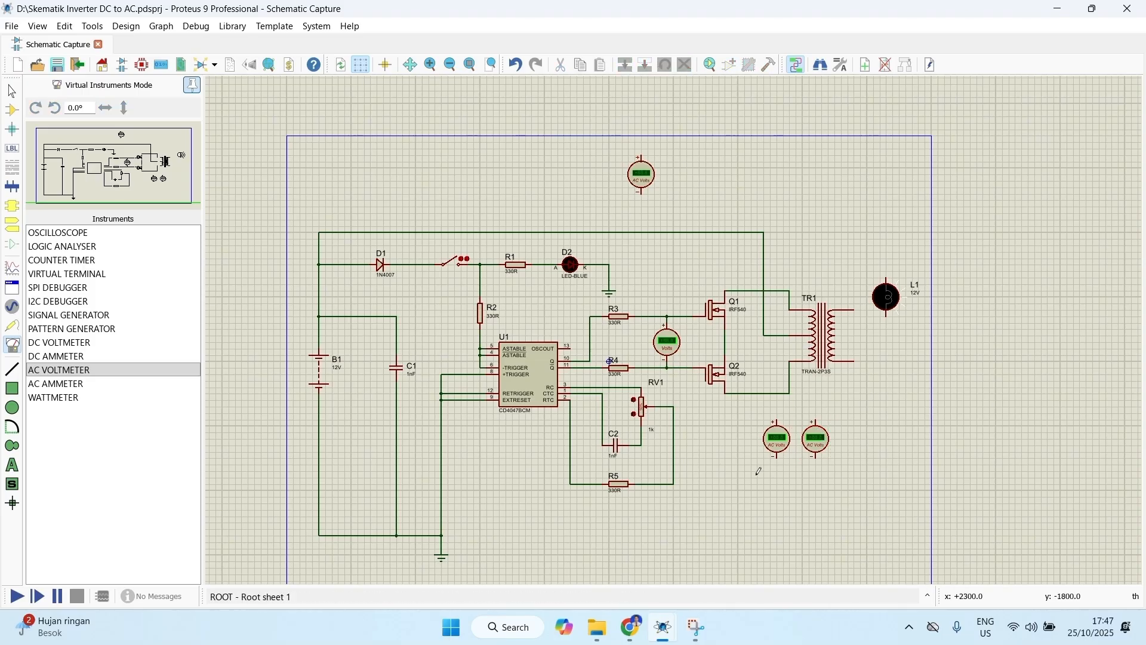
Step: Extend the ground rail to the negative terminals of both AC voltmeters below TR1
{"action": "left_click", "coordinate": [442, 536]}
{"action": "right_click", "coordinate": [620, 535]}
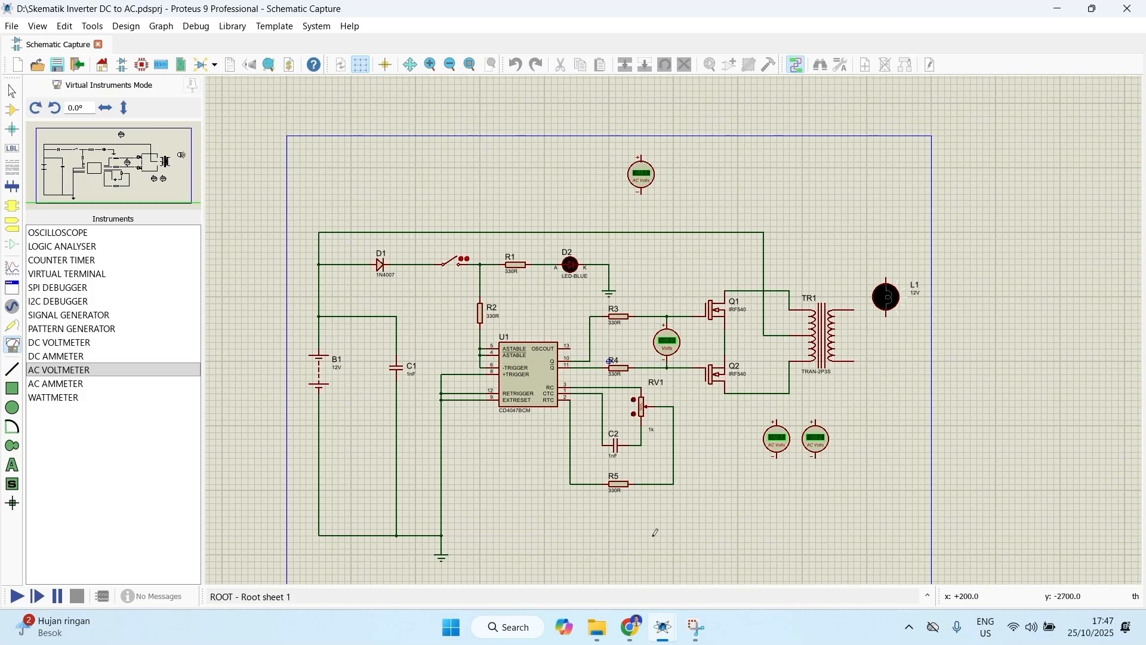
{"action": "left_click", "coordinate": [816, 457]}
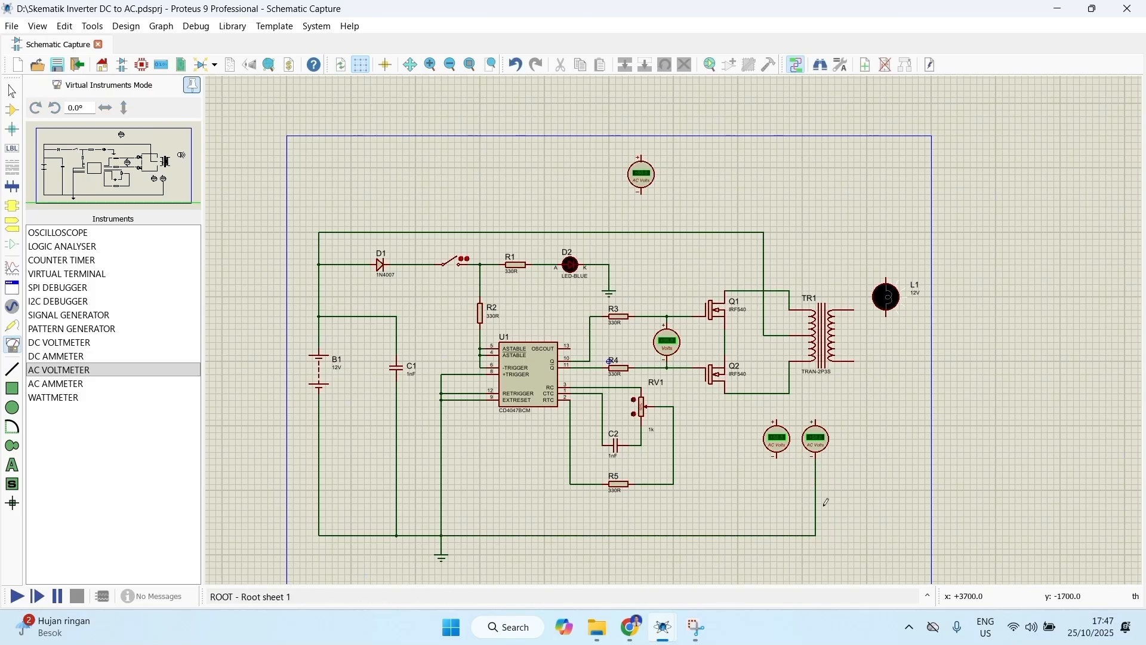
{"action": "left_click", "coordinate": [776, 457]}
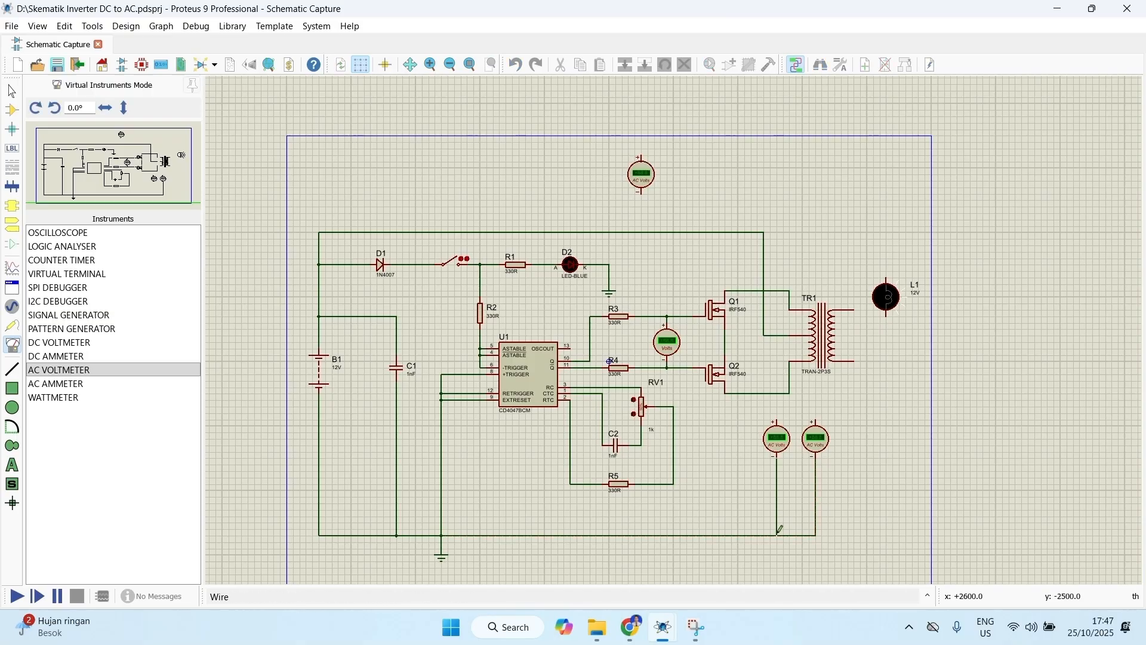
{"action": "left_click", "coordinate": [776, 536]}
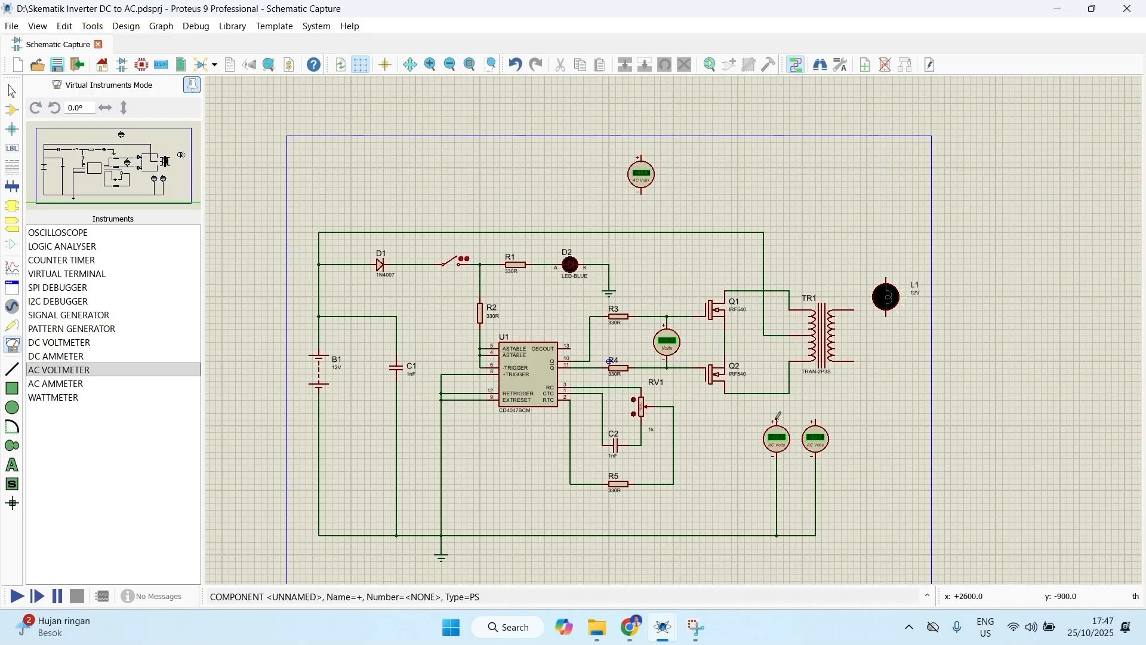
Step: Wire the left AC voltmeter's positive terminal to TR1's upper primary terminal and the right one's to the lower primary line from Q2
{"action": "left_click", "coordinate": [789, 310]}
{"action": "left_click", "coordinate": [816, 419]}
{"action": "left_click", "coordinate": [790, 394]}
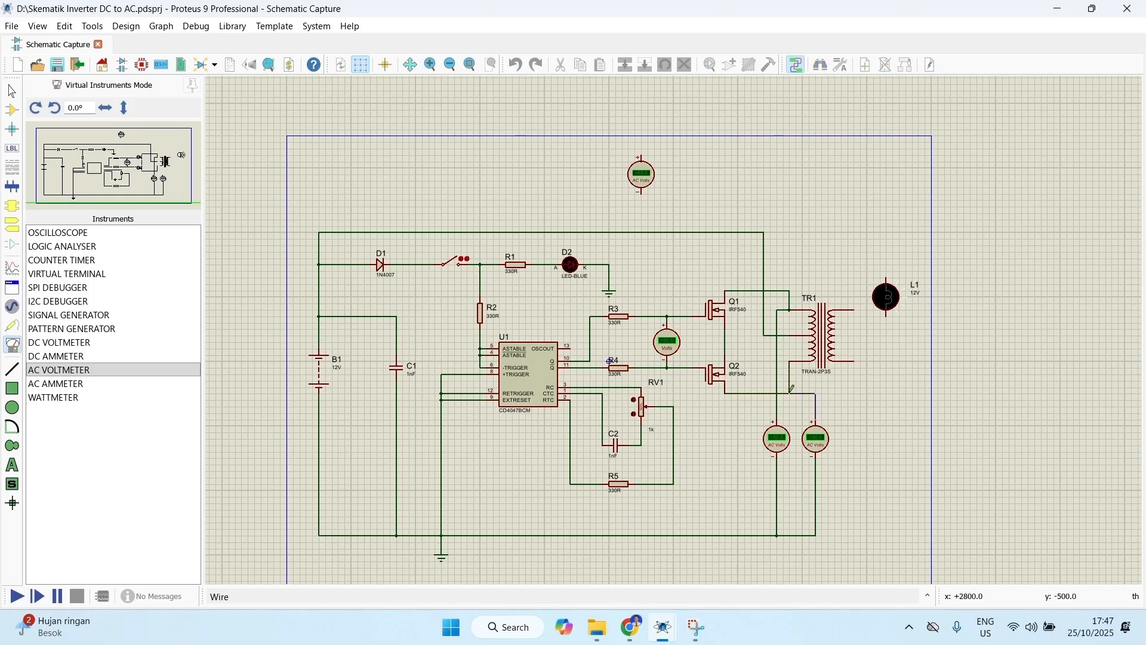
Step: Wire the junction between Q1 and Q2 to the ground rail, routing around the right side of the two AC voltmeters
{"action": "scroll", "coordinate": [729, 335], "scroll_direction": "up", "scroll_amount": 1}
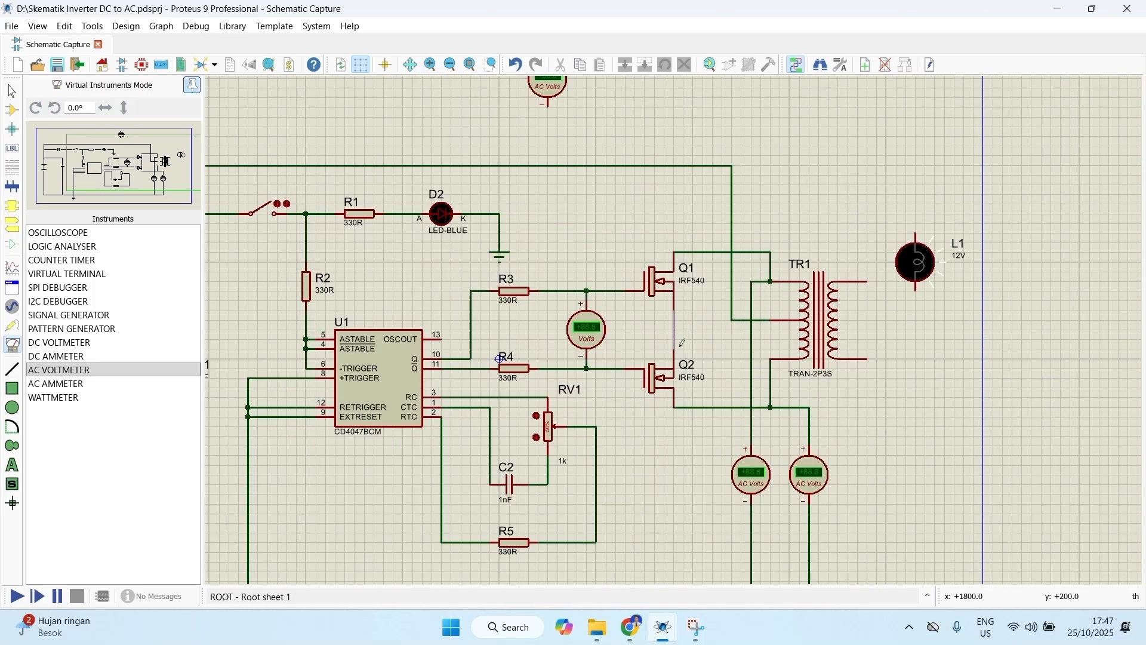
{"action": "left_click", "coordinate": [674, 329]}
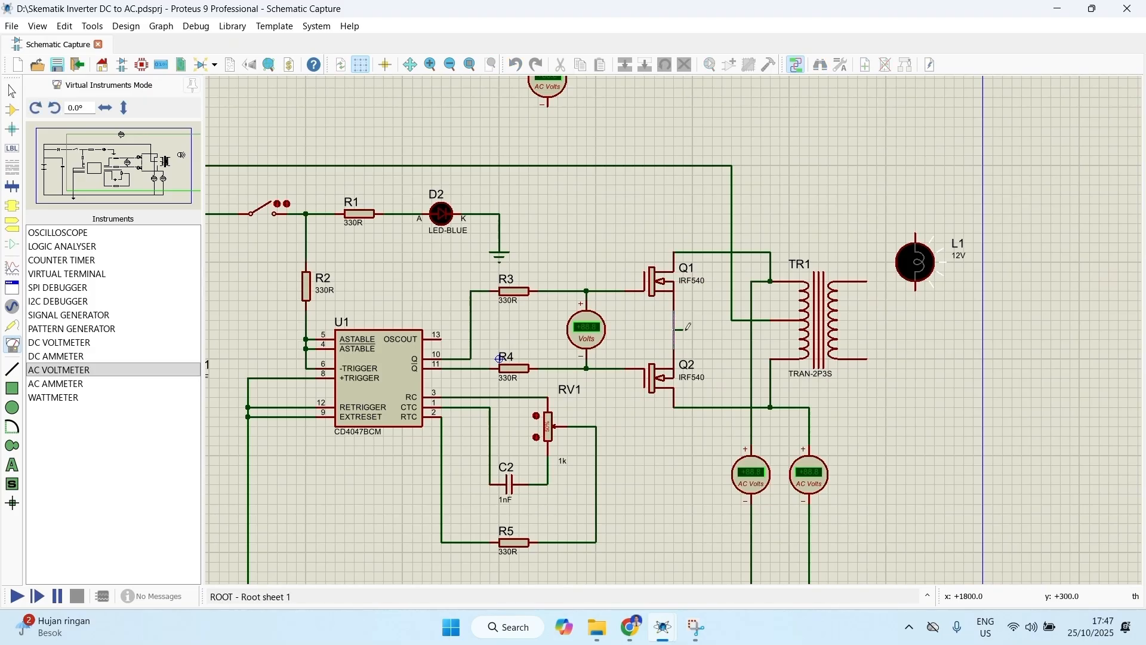
{"action": "left_click", "coordinate": [719, 328]}
{"action": "scroll", "coordinate": [833, 385], "scroll_direction": "down", "scroll_amount": 1}
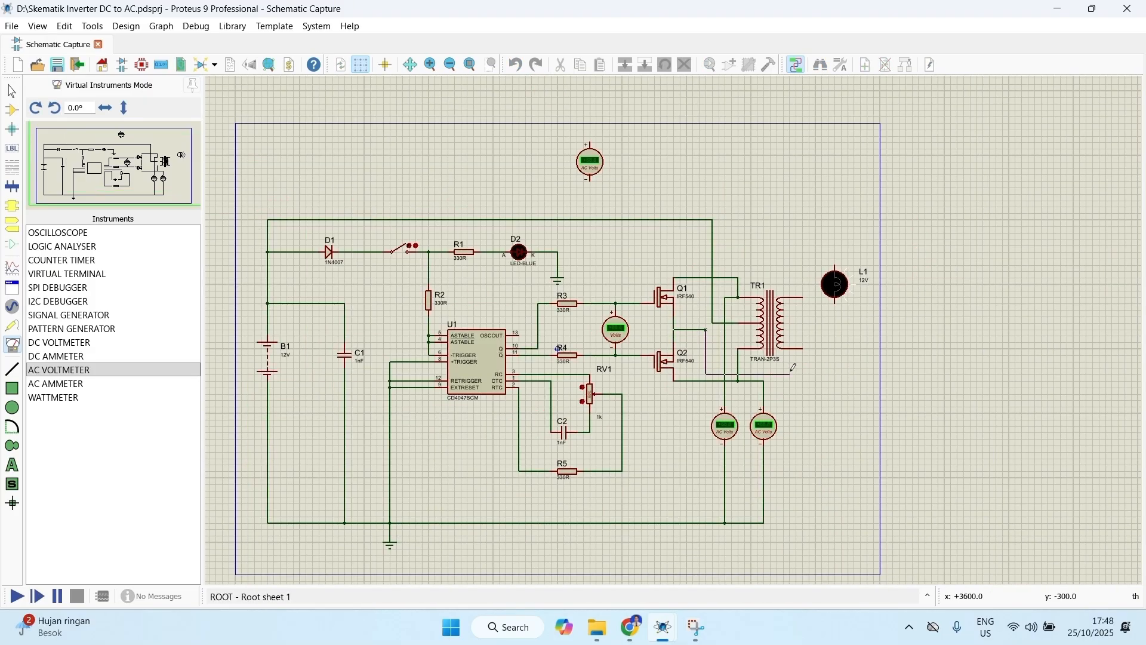
{"action": "left_click", "coordinate": [796, 368]}
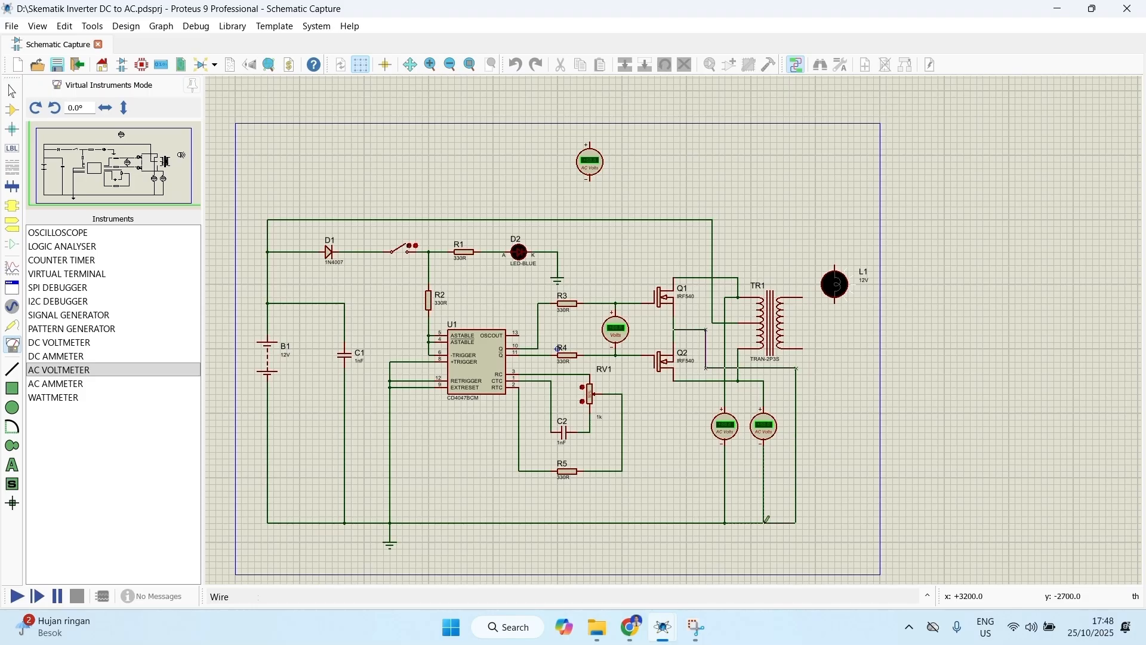
{"action": "left_click", "coordinate": [765, 524]}
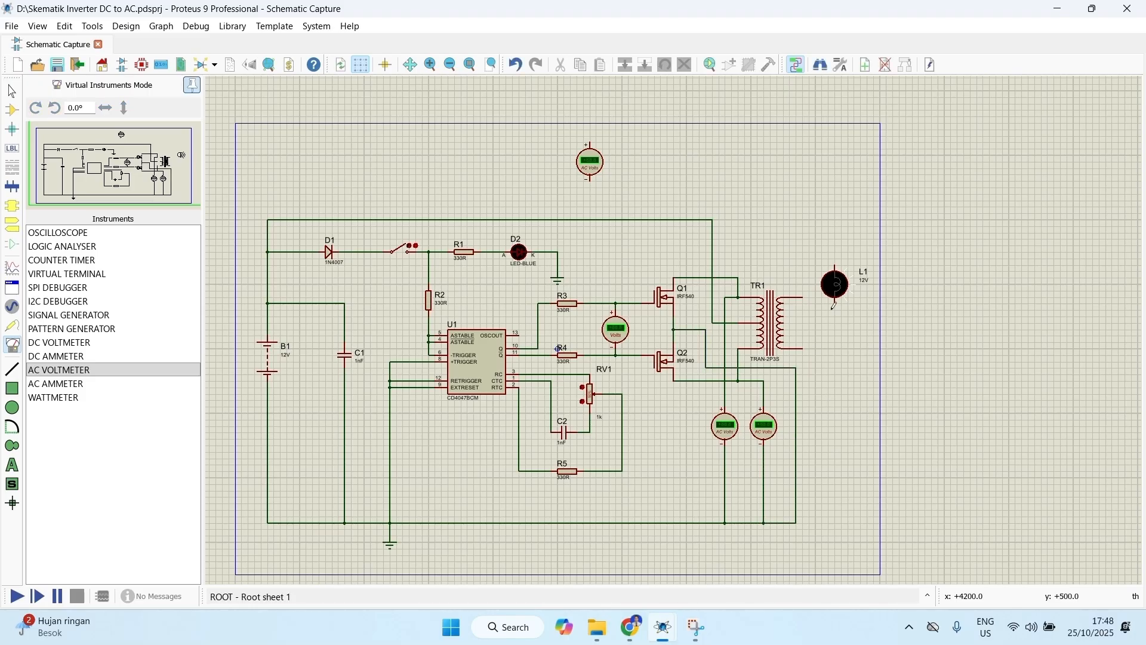
Step: Rotate lamp L1 anti-clockwise and move it to above and right of transformer TR1
{"action": "scroll", "coordinate": [819, 285], "scroll_direction": "up", "scroll_amount": 1}
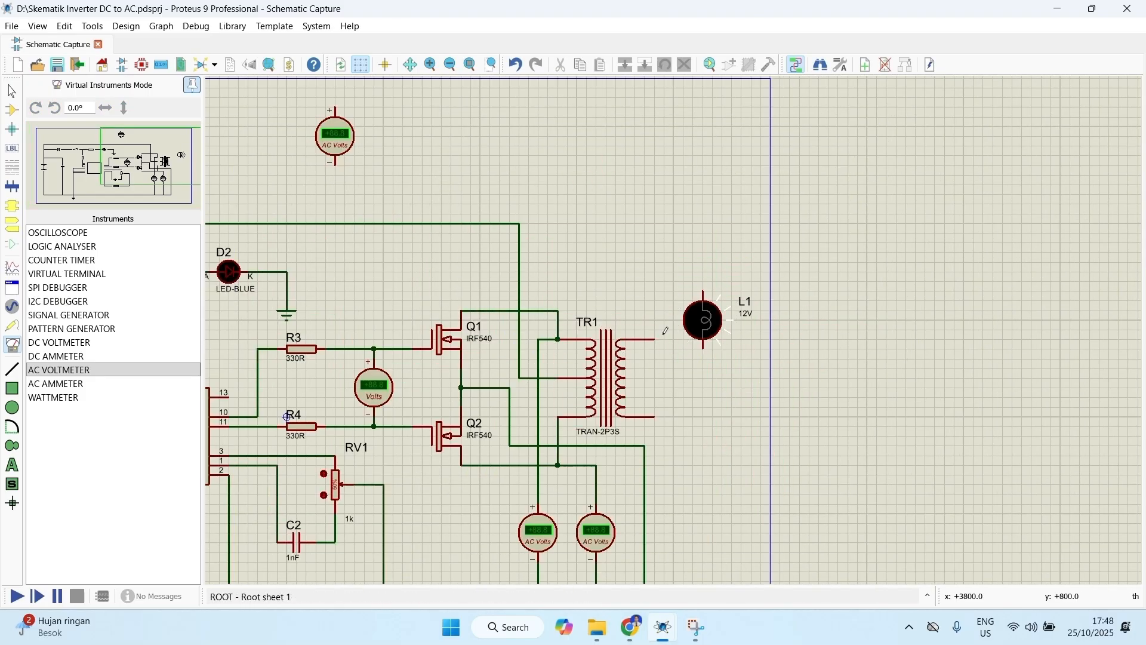
{"action": "right_click", "coordinate": [704, 328]}
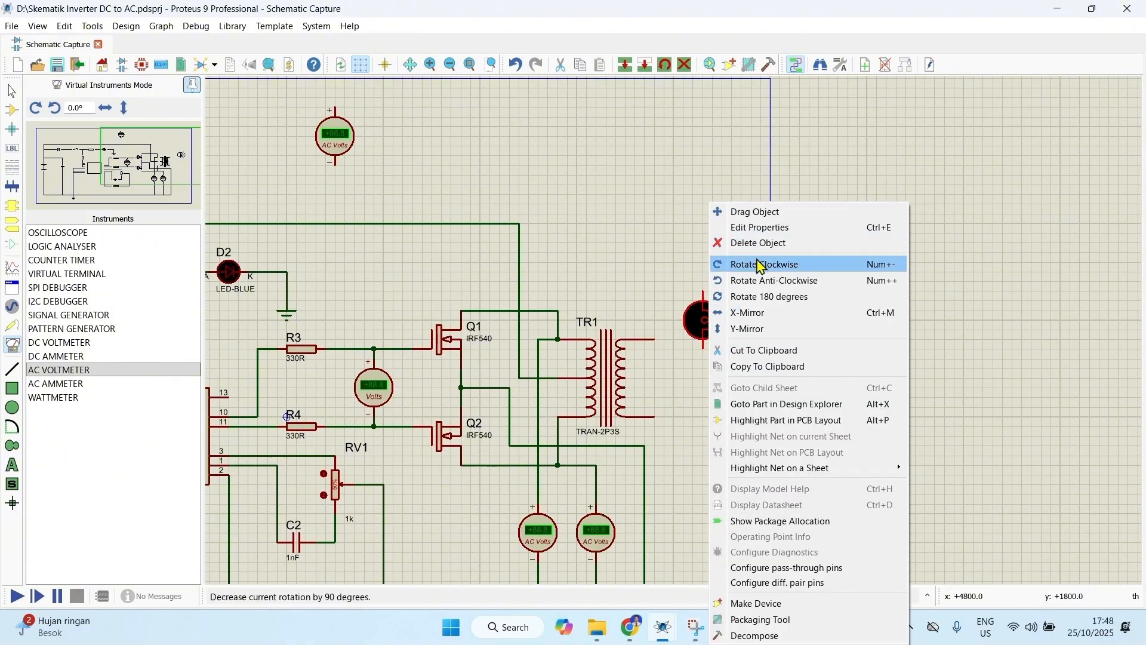
{"action": "left_click", "coordinate": [764, 281]}
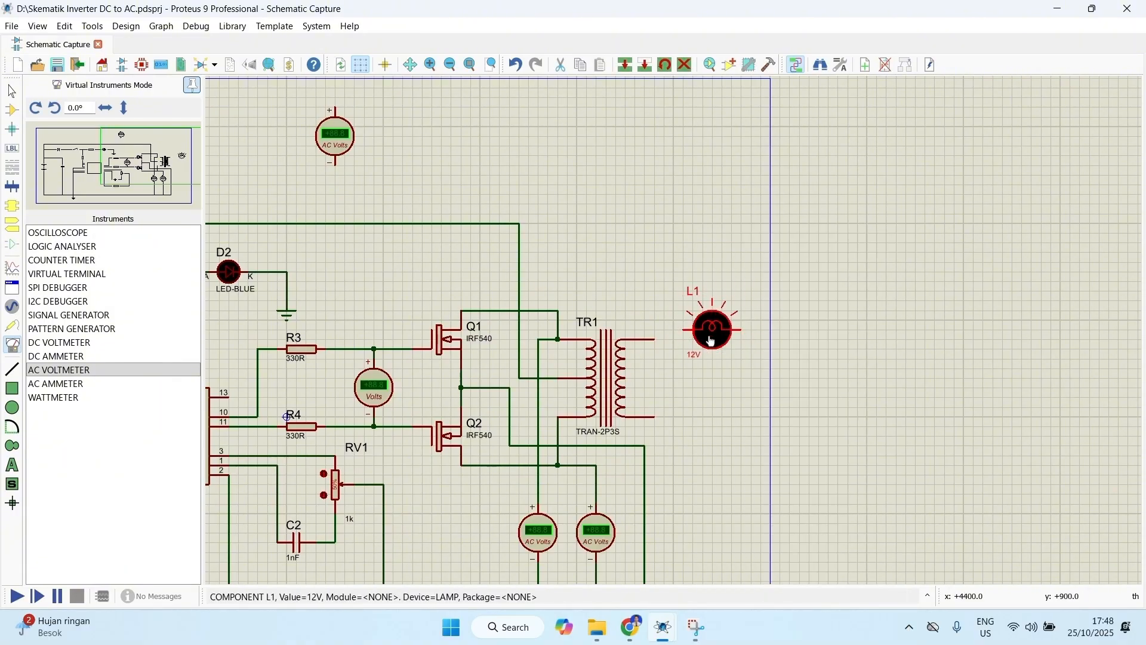
{"action": "right_click", "coordinate": [709, 327]}
{"action": "left_click", "coordinate": [758, 211]}
{"action": "left_click", "coordinate": [703, 272]}
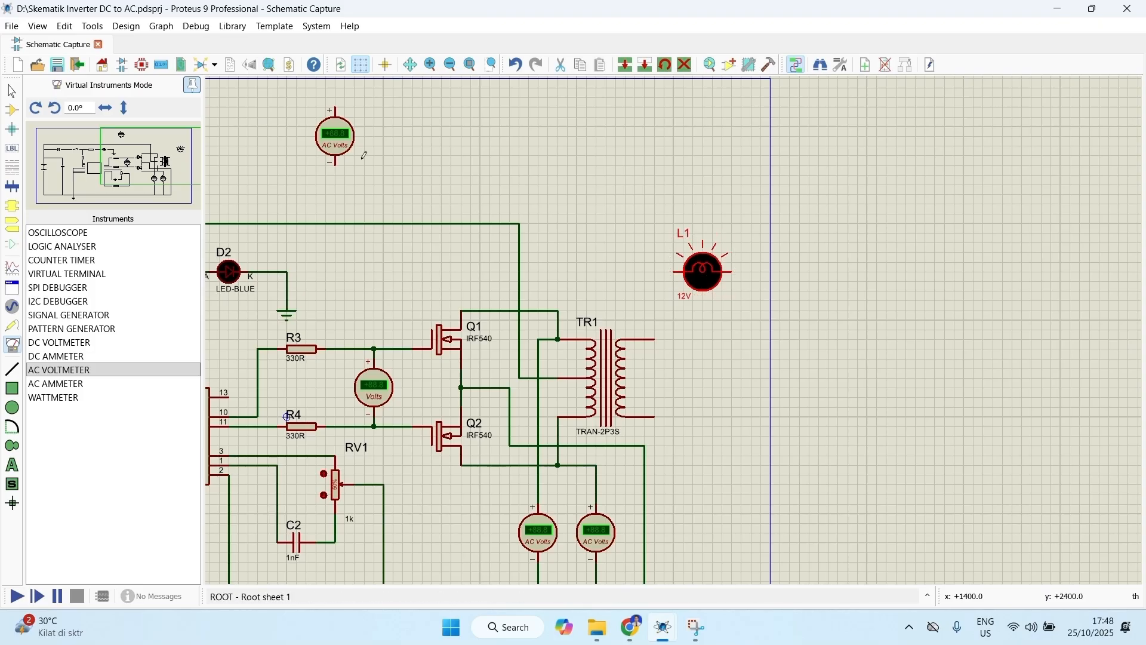
Step: Move the remaining AC voltmeter from above the circuit to beside TR1's secondary winding
{"action": "right_click", "coordinate": [335, 145]}
{"action": "left_click", "coordinate": [358, 141]}
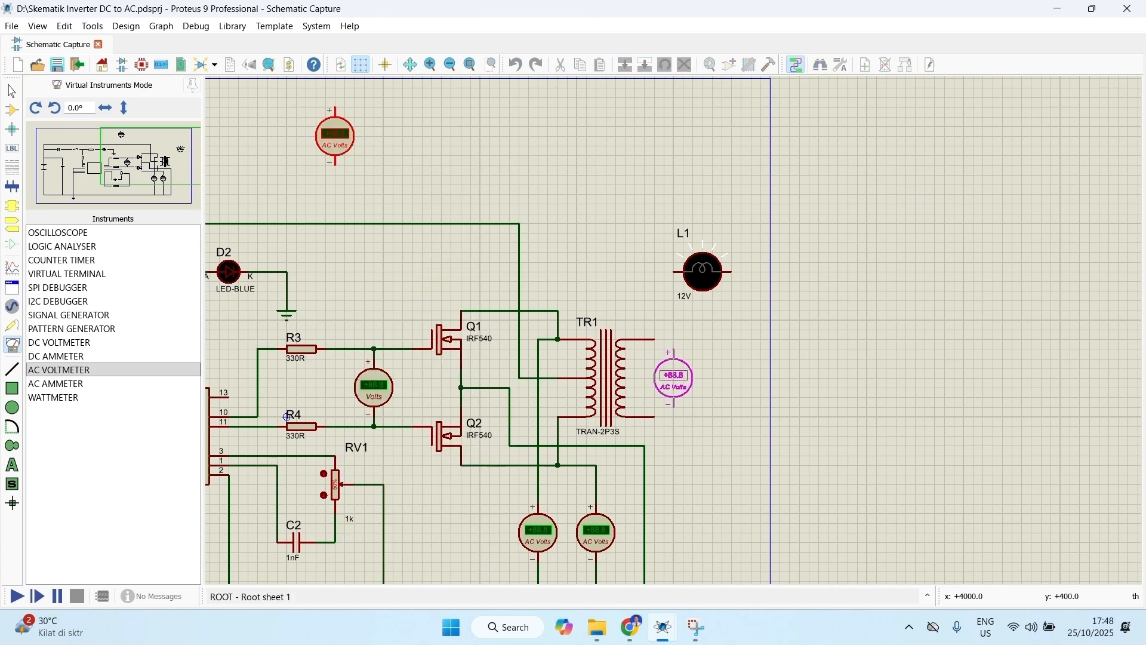
{"action": "left_click", "coordinate": [673, 376]}
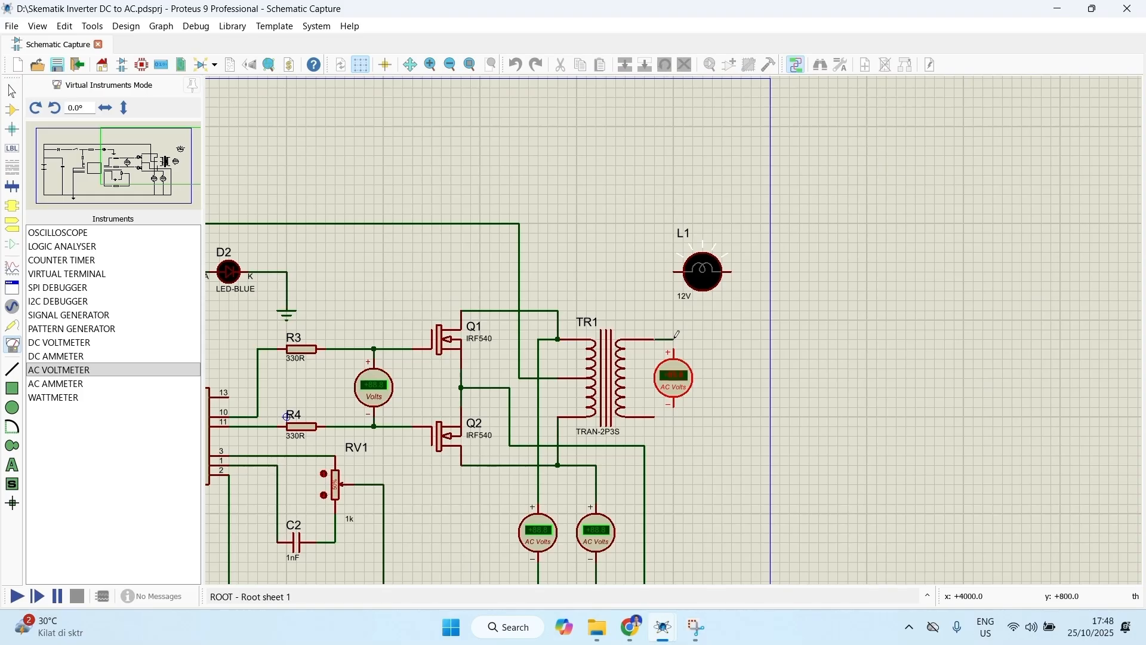
Step: Wire lamp L1 across TR1's secondary terminals, running the wires through both terminals of the AC voltmeter beside them
{"action": "left_click", "coordinate": [676, 271]}
{"action": "left_click", "coordinate": [731, 272]}
{"action": "left_click", "coordinate": [657, 417]}
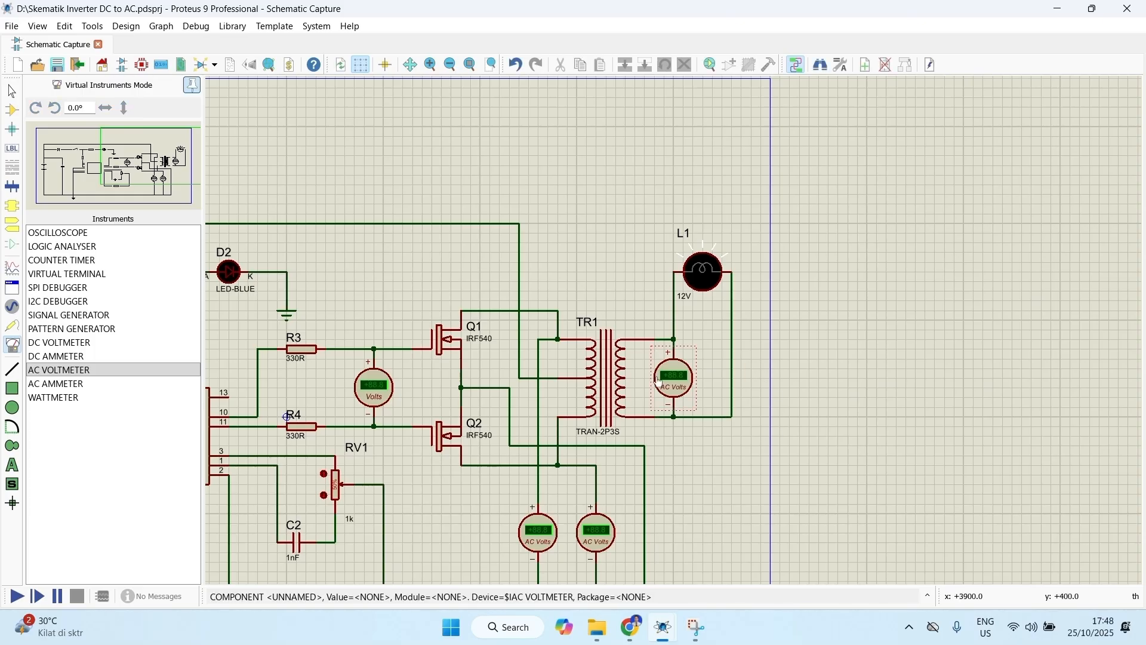
Step: Open the value of capacitor C1 for editing
{"action": "scroll", "coordinate": [644, 347], "scroll_direction": "down", "scroll_amount": 3}
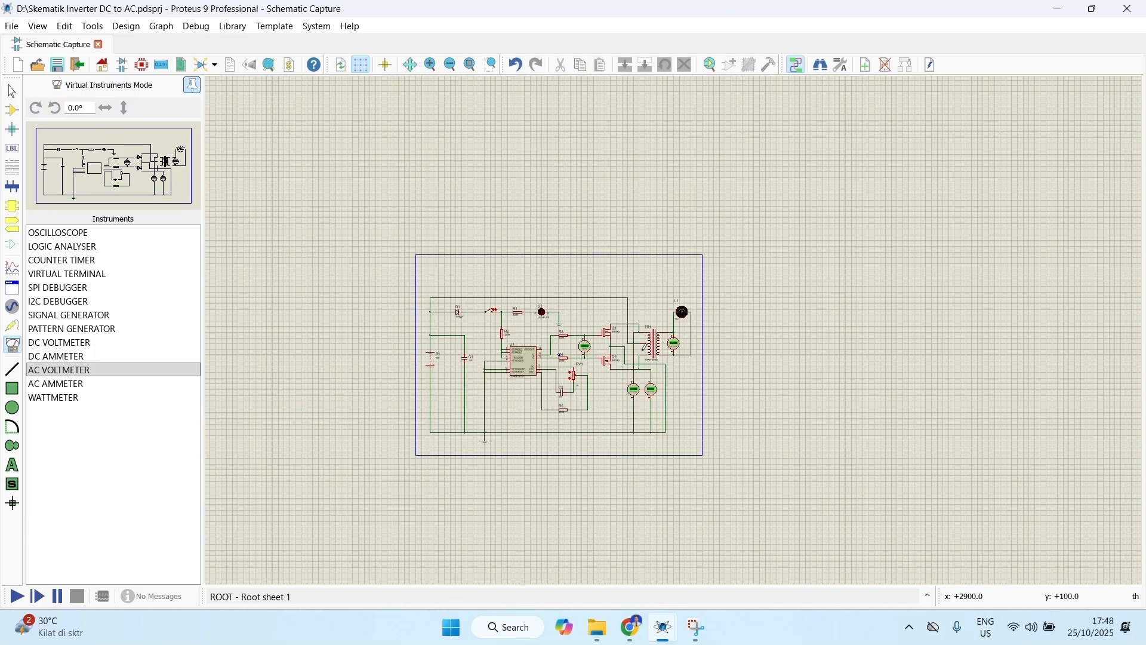
{"action": "scroll", "coordinate": [644, 349], "scroll_direction": "up", "scroll_amount": 4}
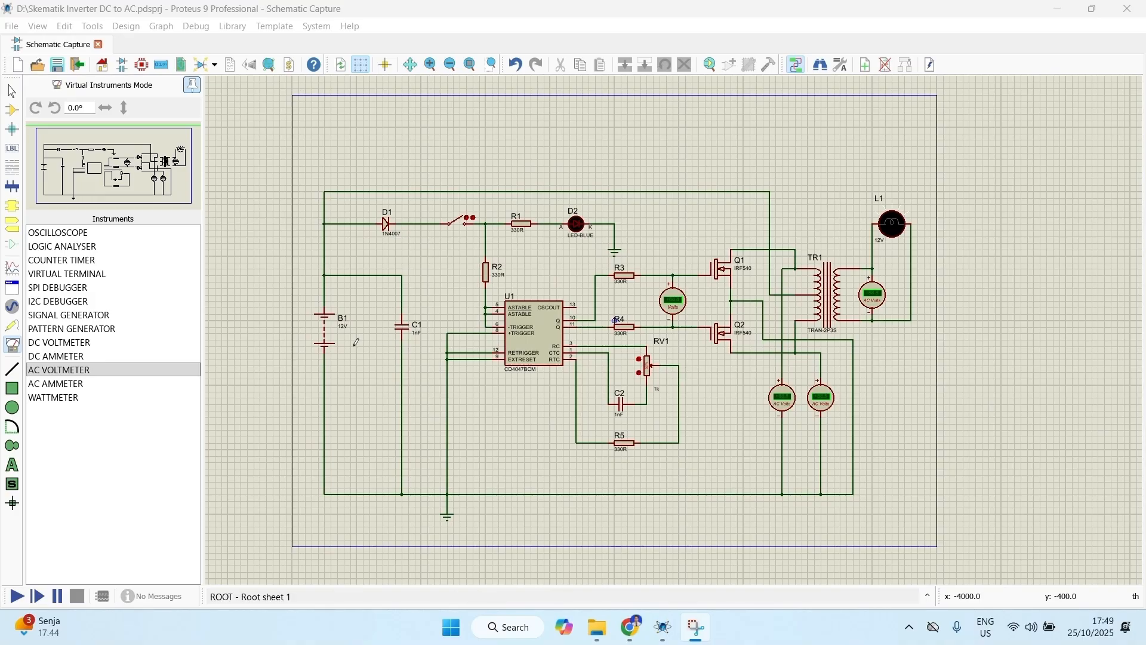
{"action": "scroll", "coordinate": [344, 332], "scroll_direction": "up", "scroll_amount": 1}
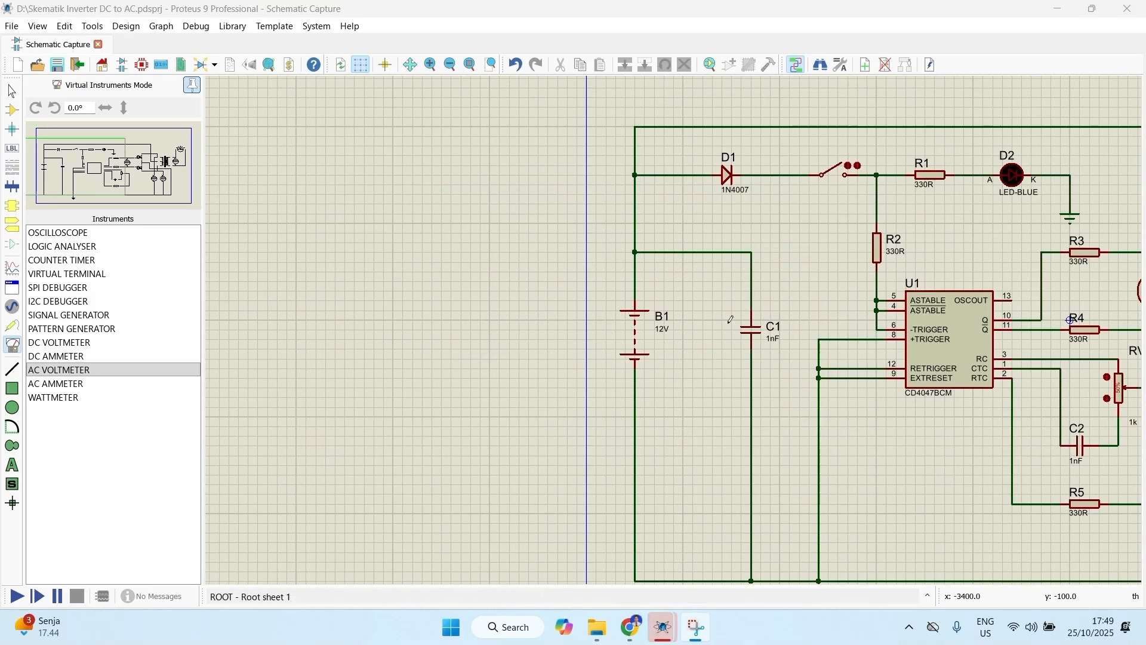
{"action": "scroll", "coordinate": [697, 321], "scroll_direction": "up", "scroll_amount": 1}
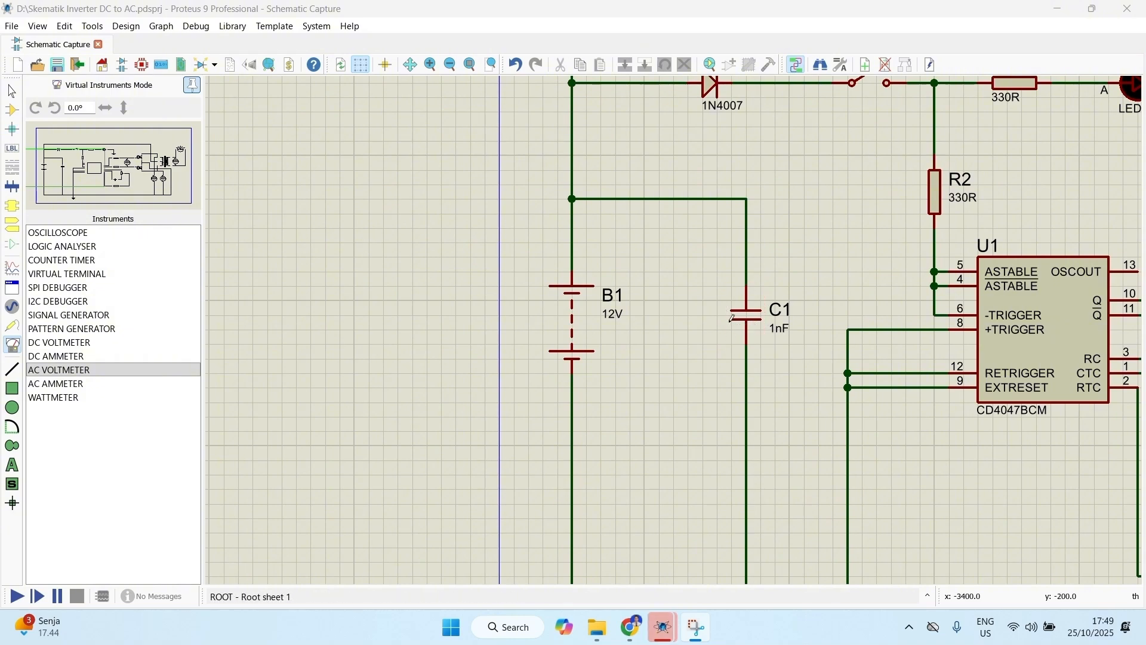
{"action": "double_click", "coordinate": [786, 337]}
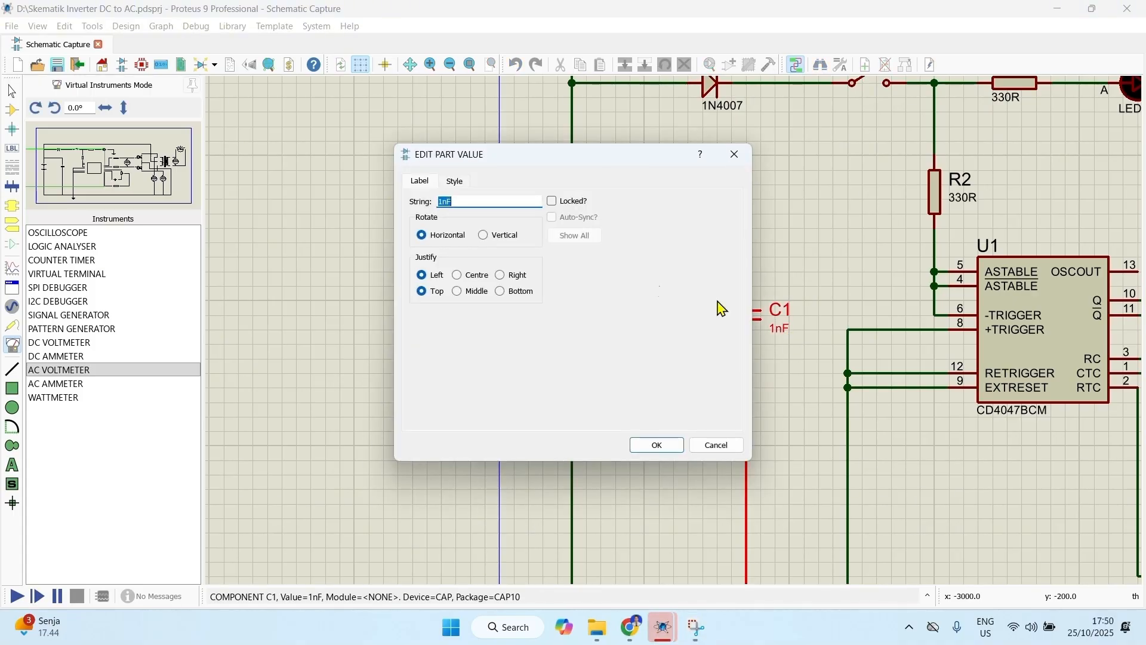
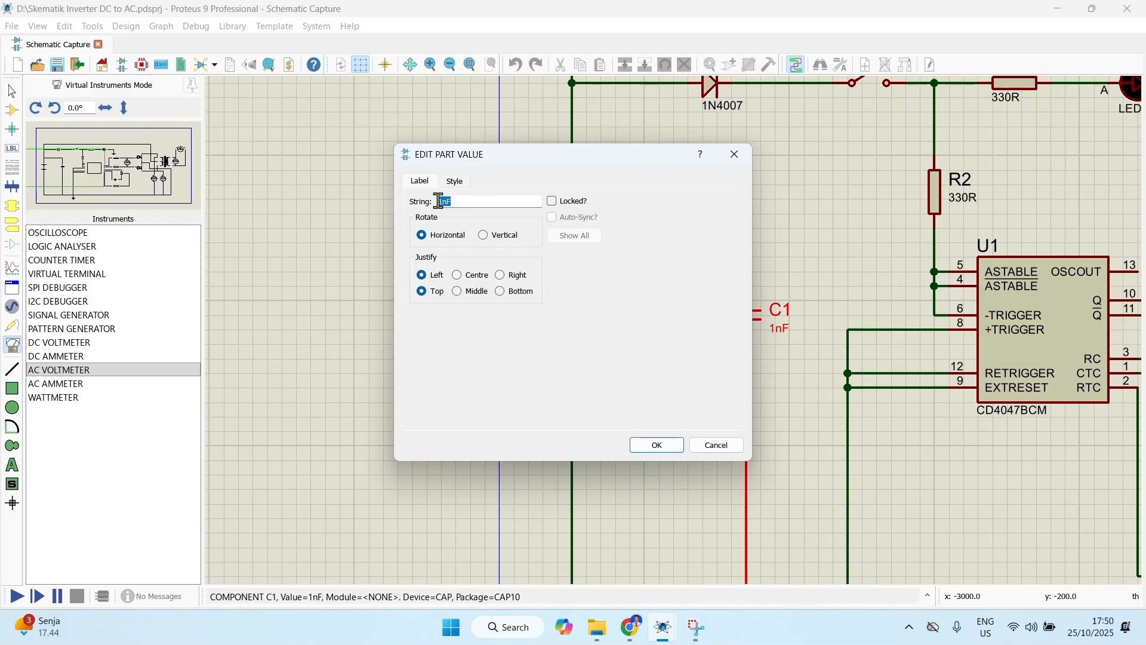
Step: Set capacitor C1's value to 2200uF and resistor R1's value to 1K
{"action": "type", "text": "2200uF"}
{"action": "left_click", "coordinate": [657, 446]}
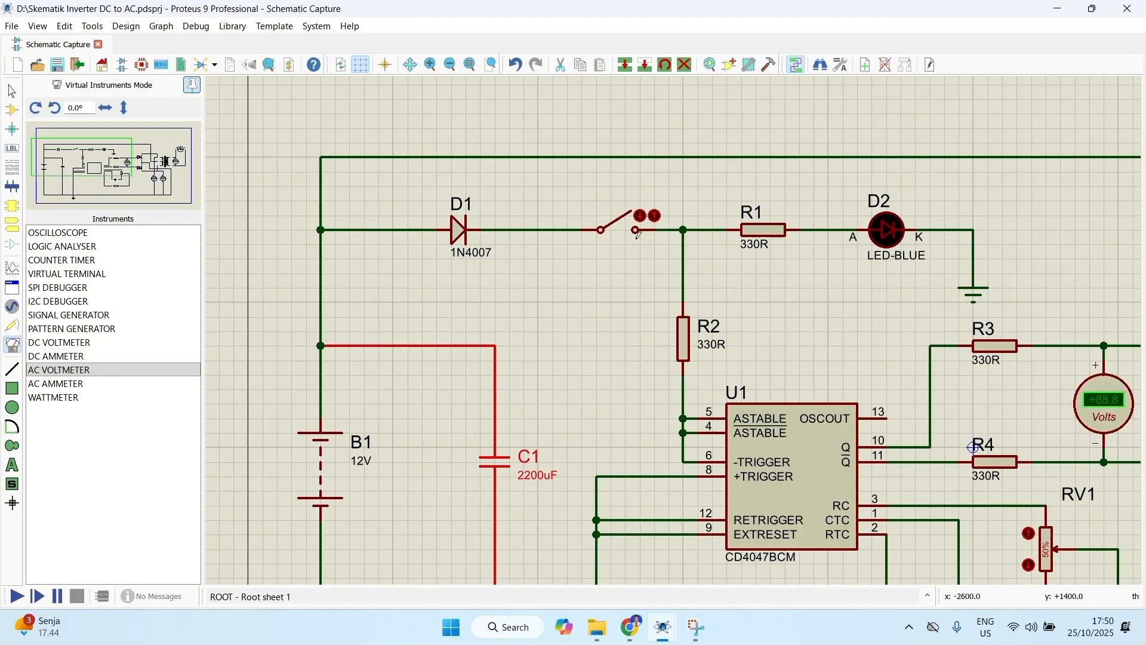
{"action": "double_click", "coordinate": [759, 245]}
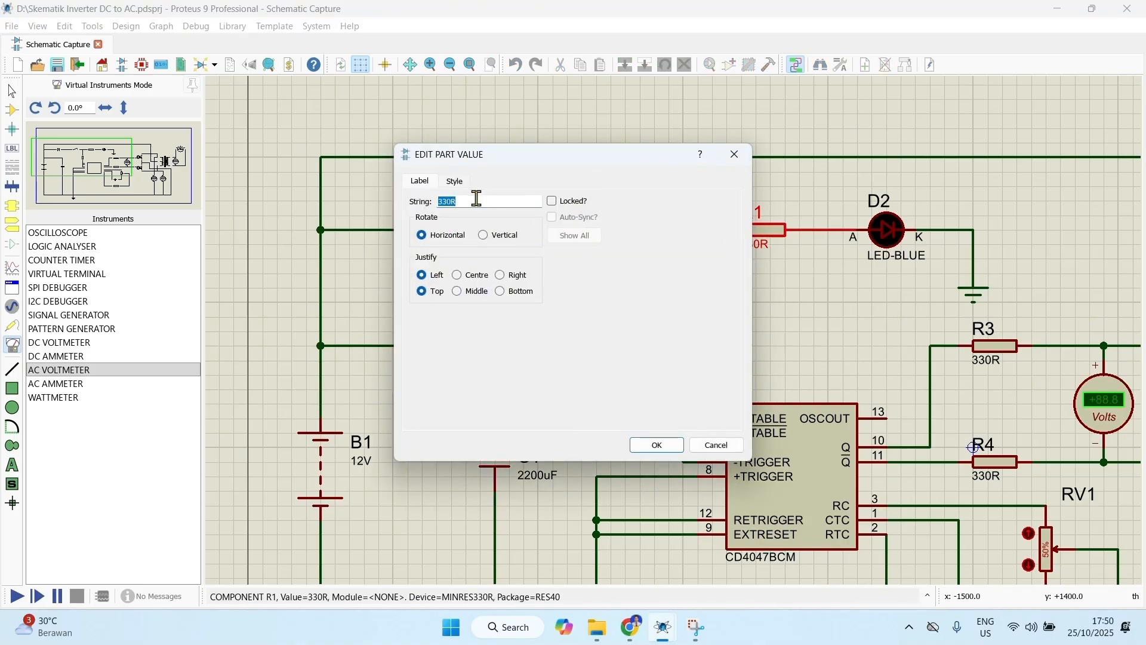
{"action": "type", "text": "1"}
{"action": "left_click", "coordinate": [641, 449]}
Step: Set the values of resistors R3 and R4, which feed the MOSFET gates, to 220R each
{"action": "scroll", "coordinate": [598, 251], "scroll_direction": "down", "scroll_amount": 1}
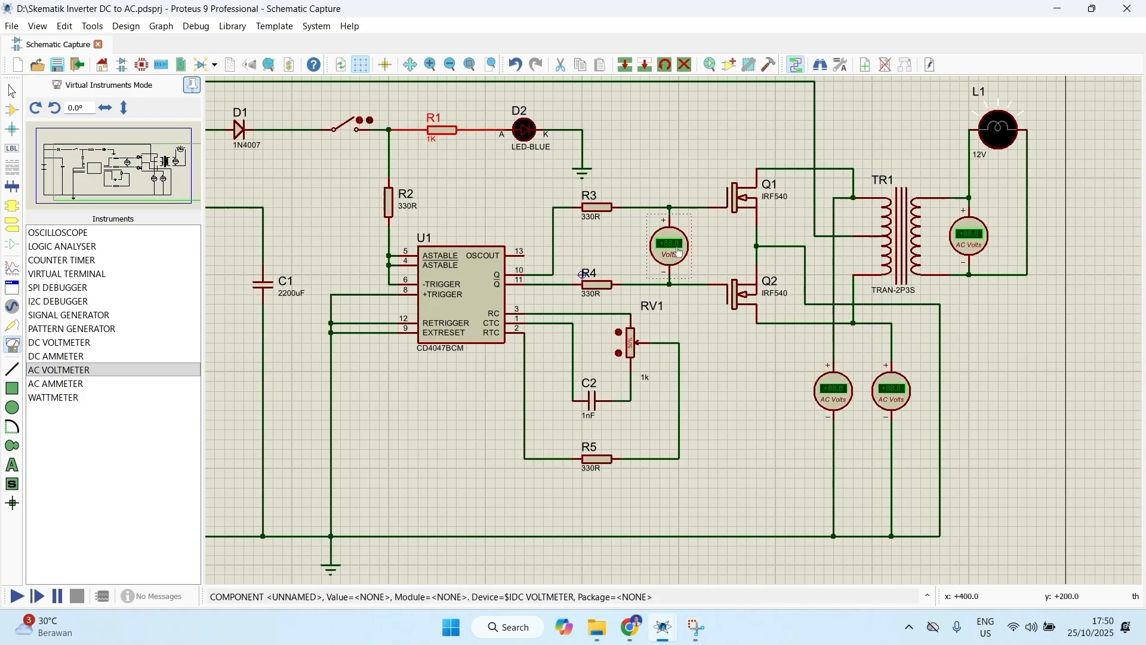
{"action": "left_click", "coordinate": [597, 225]}
{"action": "left_click", "coordinate": [597, 224]}
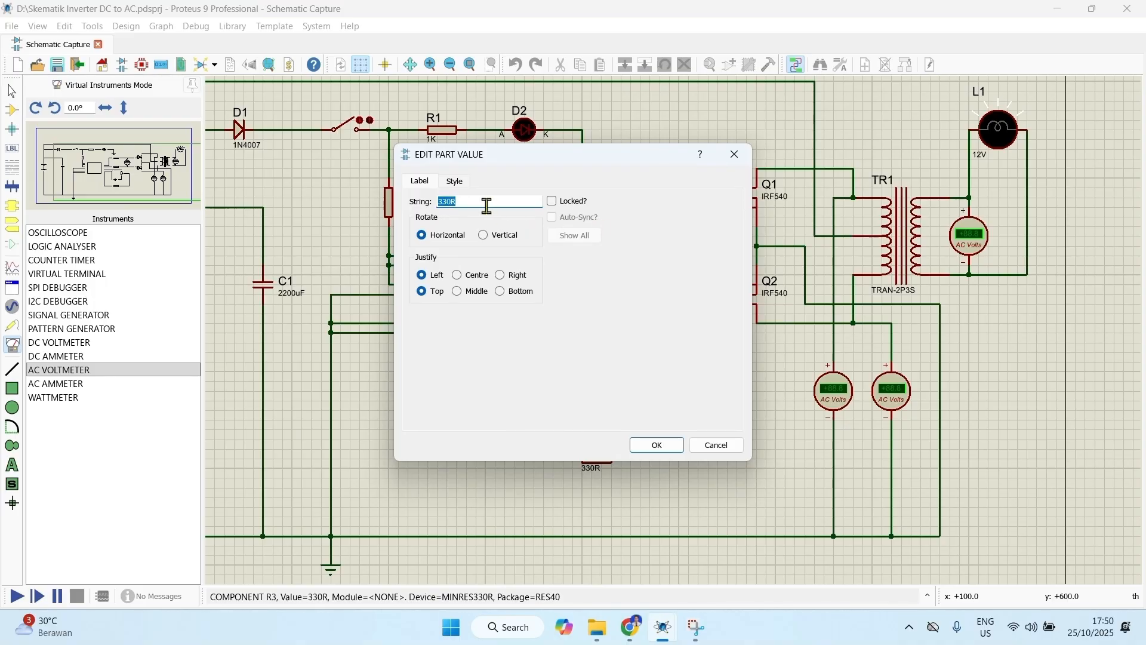
{"action": "type", "text": "220R"}
{"action": "left_click", "coordinate": [657, 444]}
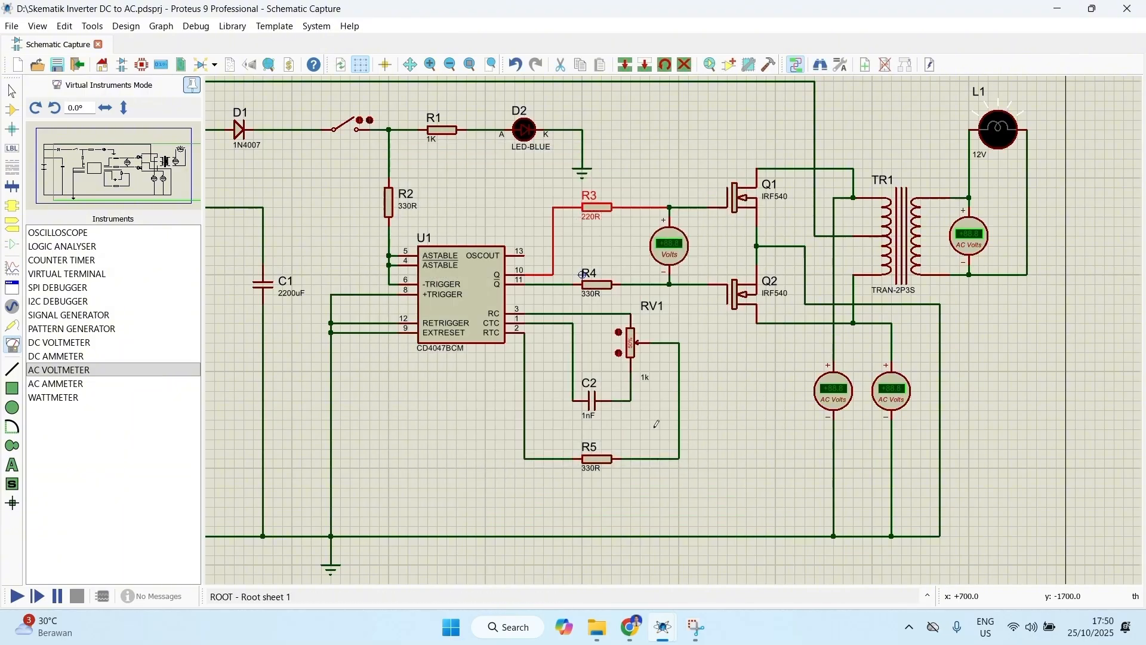
{"action": "double_click", "coordinate": [596, 296]}
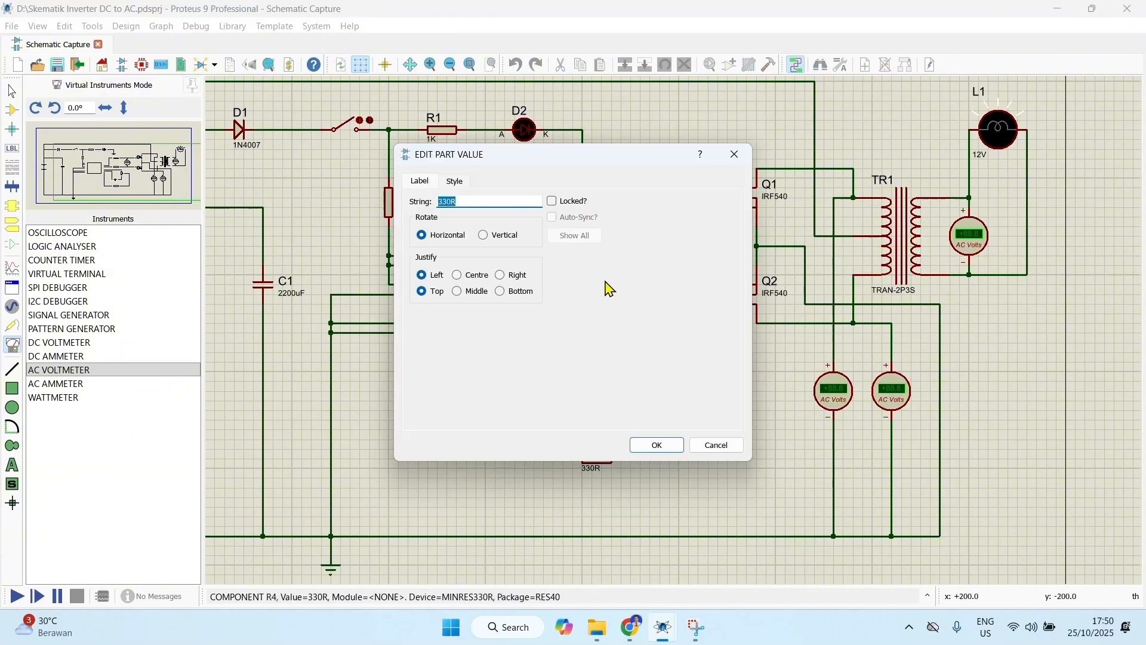
{"action": "type", "text": "220R"}
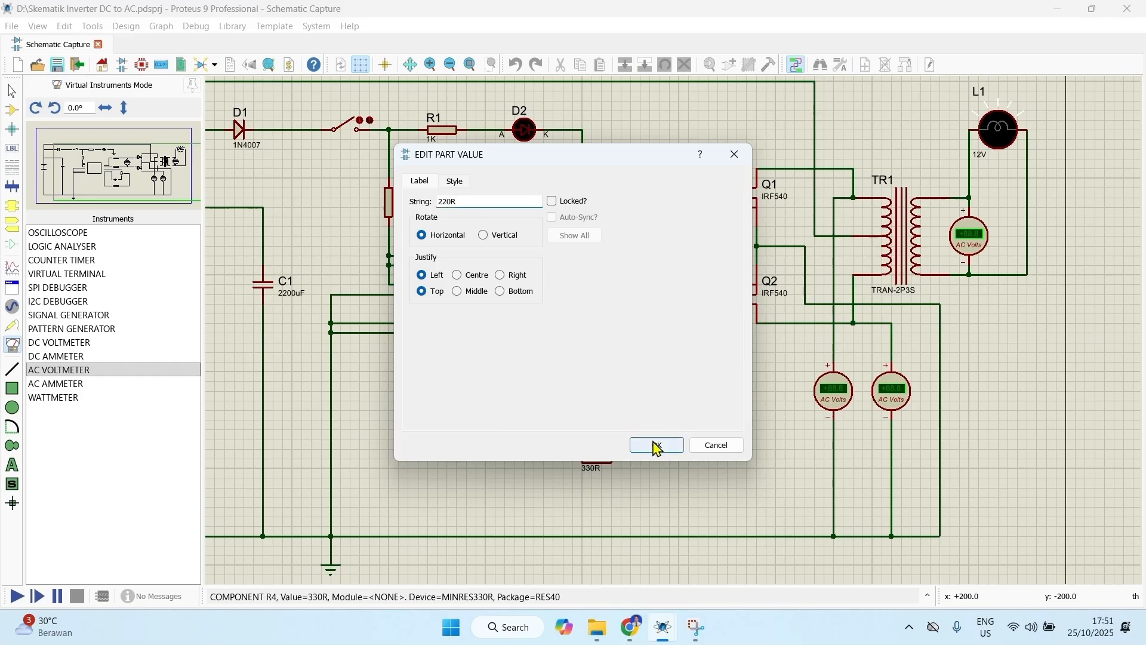
{"action": "left_click", "coordinate": [656, 444]}
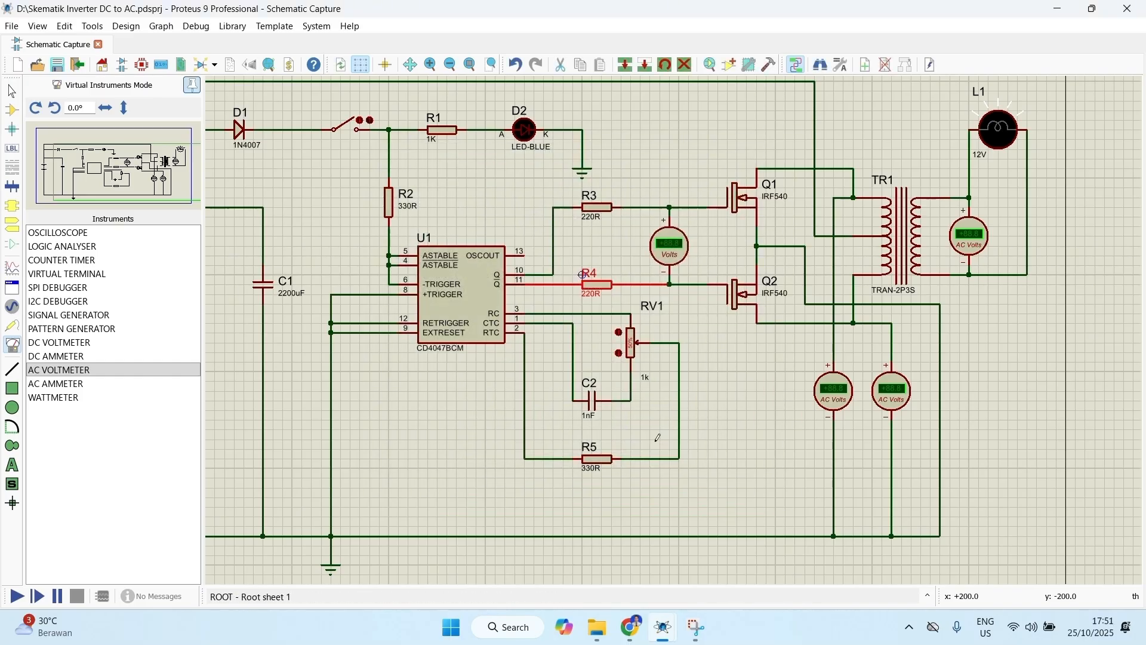
Step: Set capacitor C2's value to 0.01uF and resistor R5's value to 390R
{"action": "double_click", "coordinate": [596, 423]}
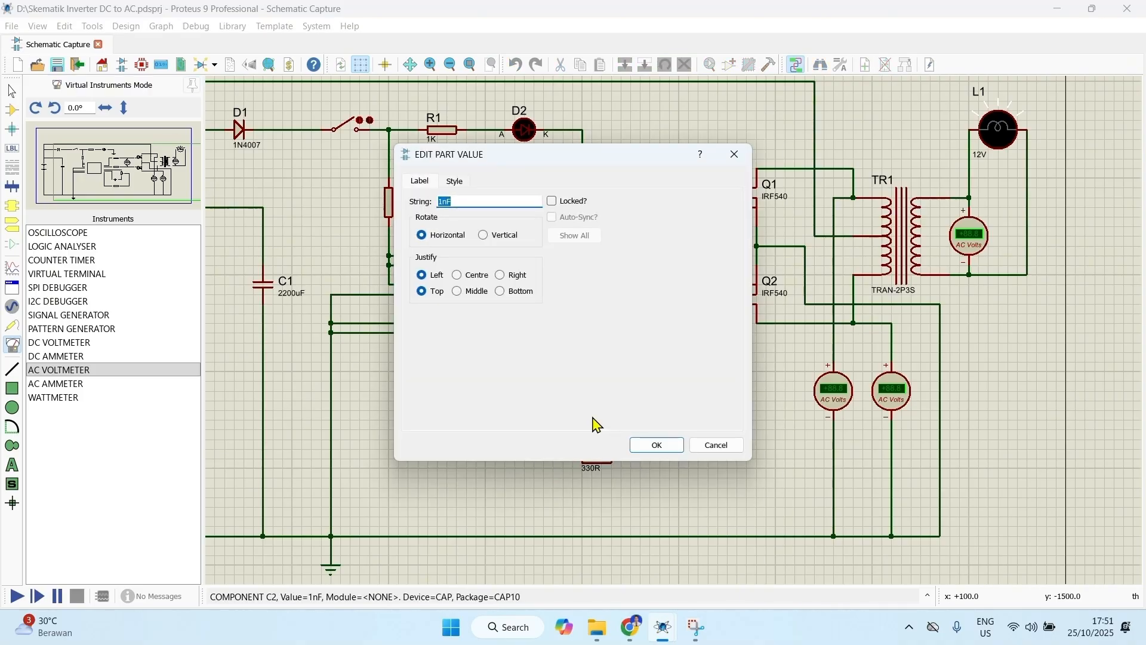
{"action": "type", "text": "0.01u"}
{"action": "left_click", "coordinate": [658, 445]}
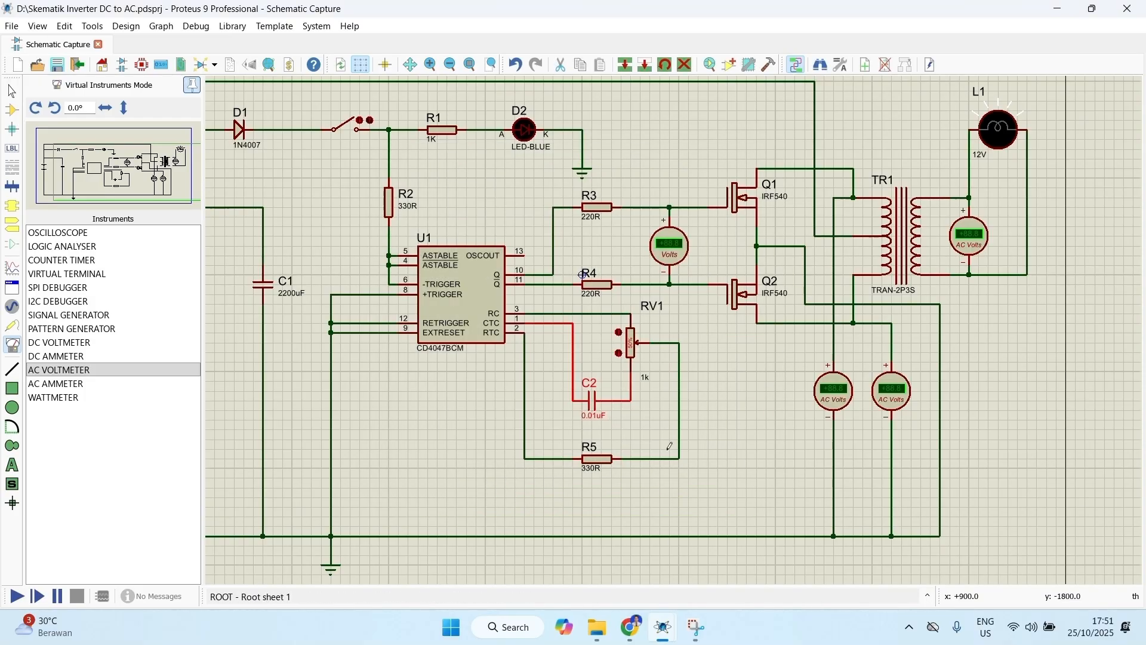
{"action": "double_click", "coordinate": [588, 470]}
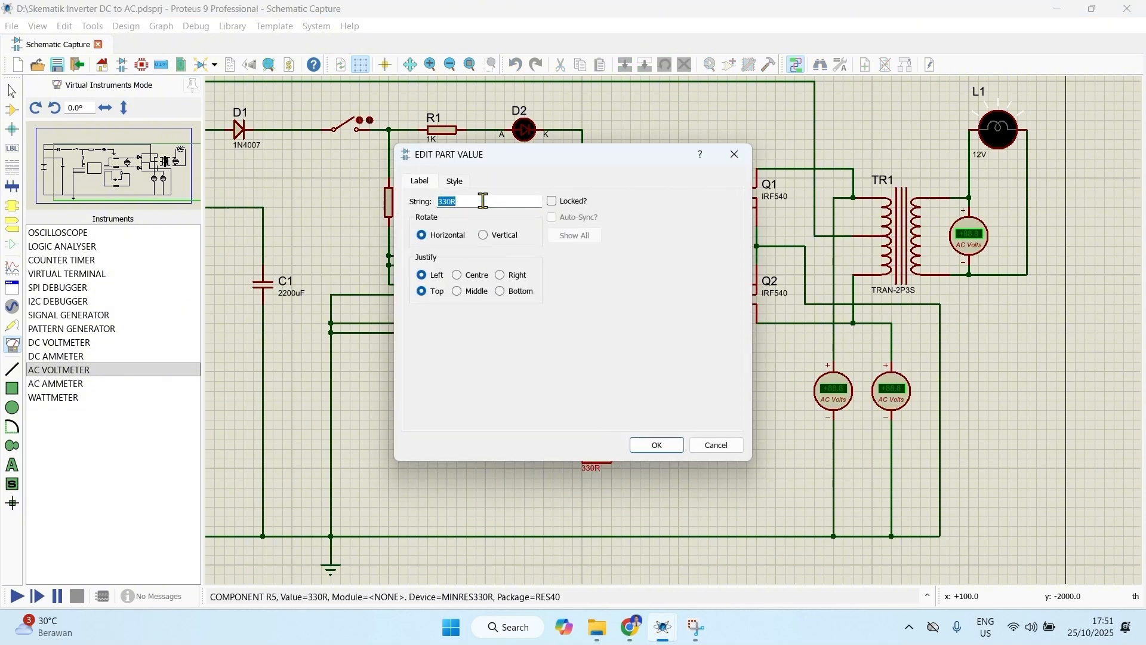
{"action": "type", "text": "390R"}
{"action": "left_click", "coordinate": [656, 444]}
Step: Inspect potentiometer RV1 and check the primary and secondary DC resistance properties of transformer TR1
{"action": "scroll", "coordinate": [658, 353], "scroll_direction": "up", "scroll_amount": 2}
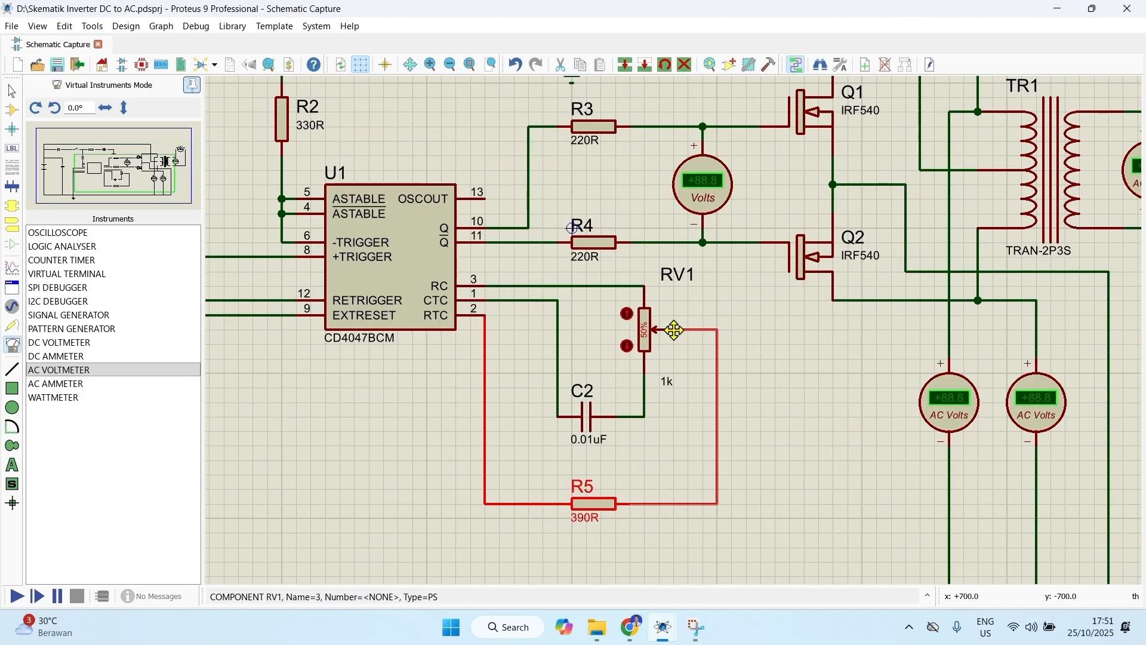
{"action": "scroll", "coordinate": [681, 325], "scroll_direction": "up", "scroll_amount": 2}
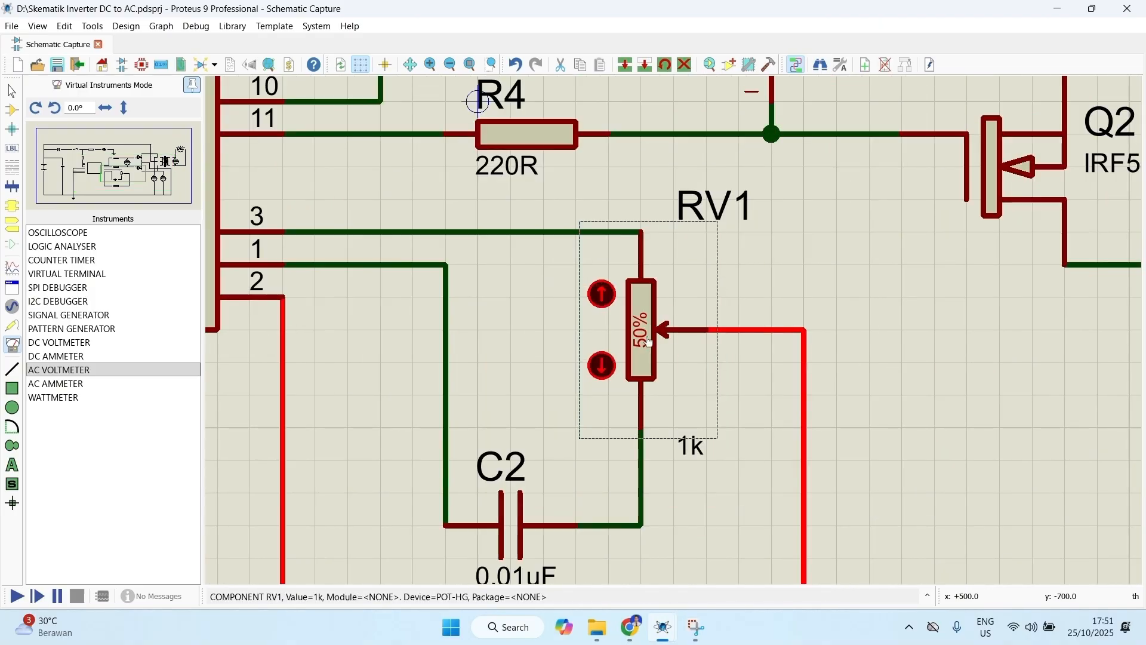
{"action": "scroll", "coordinate": [675, 327], "scroll_direction": "down", "scroll_amount": 2}
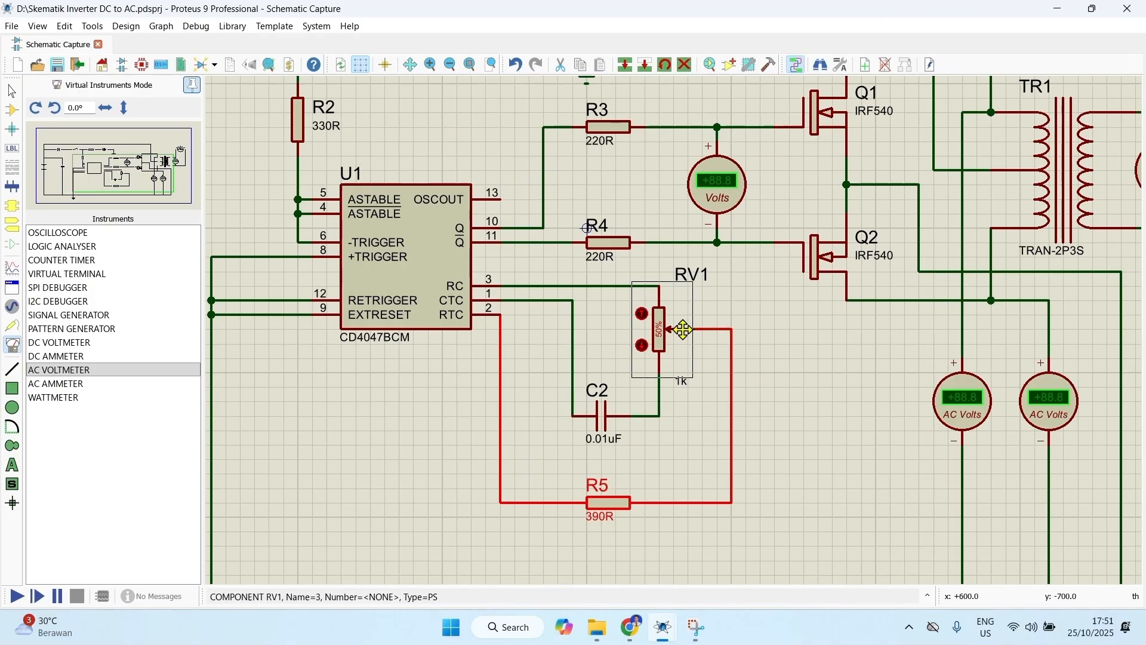
{"action": "middle_click", "coordinate": [836, 306]}
{"action": "left_click", "coordinate": [554, 481]}
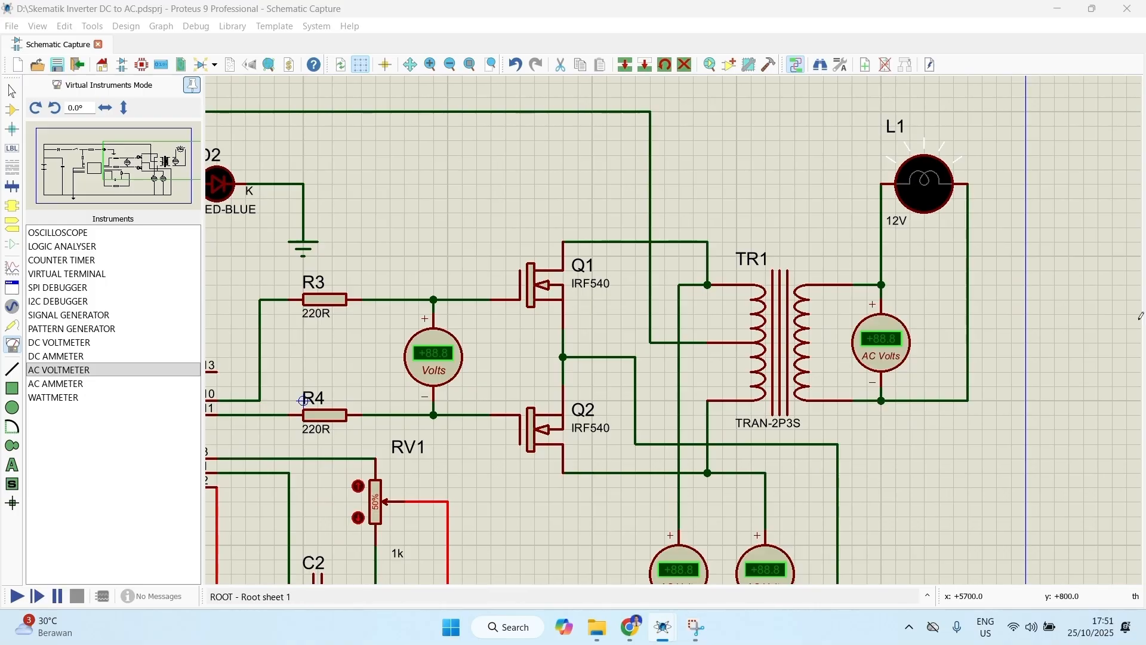
{"action": "double_click", "coordinate": [767, 360]}
{"action": "left_click", "coordinate": [531, 305]}
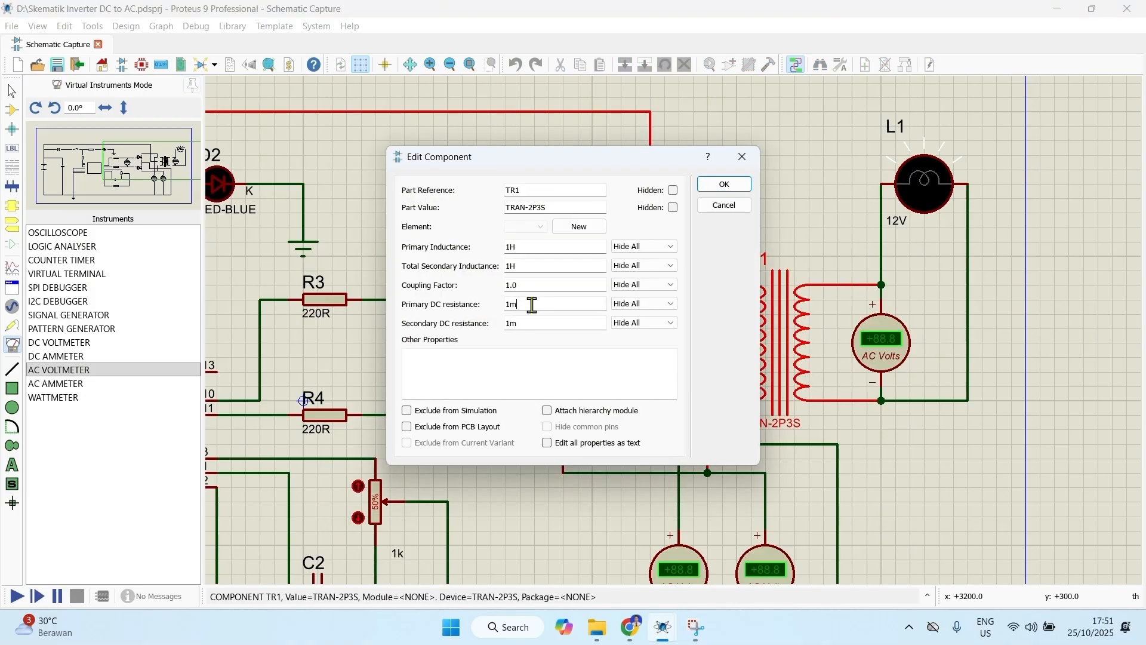
{"action": "double_click", "coordinate": [530, 324]}
{"action": "left_click", "coordinate": [724, 183]}
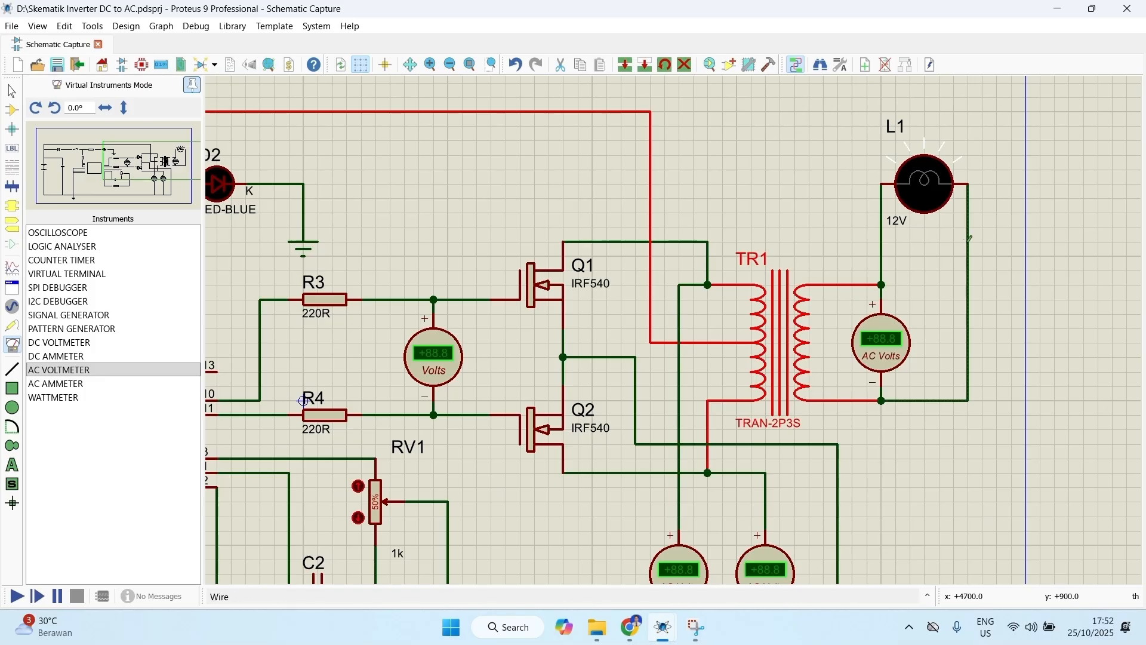
Step: Set the nominal voltage of lamp L1 to 220V
{"action": "left_click", "coordinate": [923, 204]}
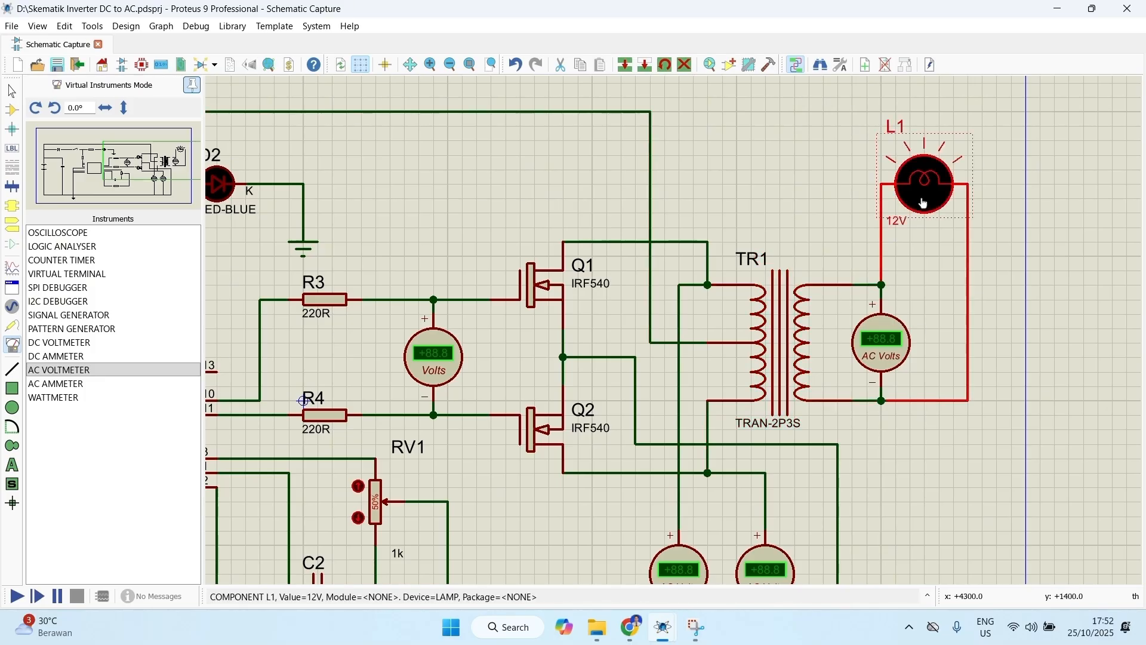
{"action": "left_click", "coordinate": [922, 203]}
{"action": "left_click_drag", "start_coordinate": [511, 218], "coordinate": [471, 220]}
{"action": "type", "text": "220V"}
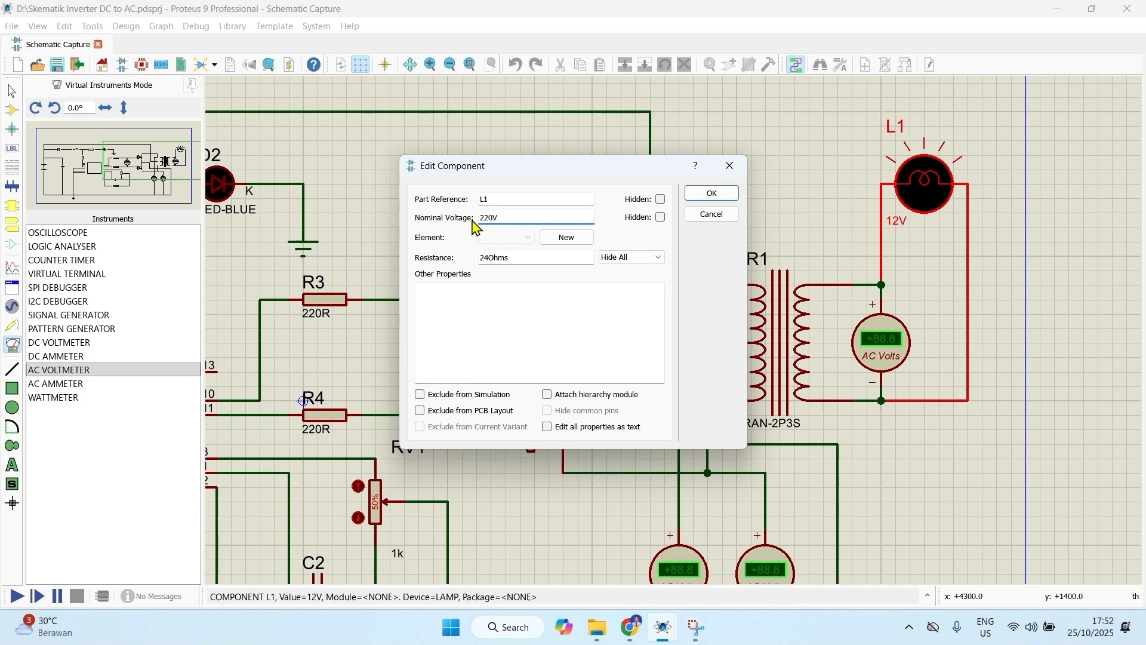
{"action": "left_click", "coordinate": [712, 194]}
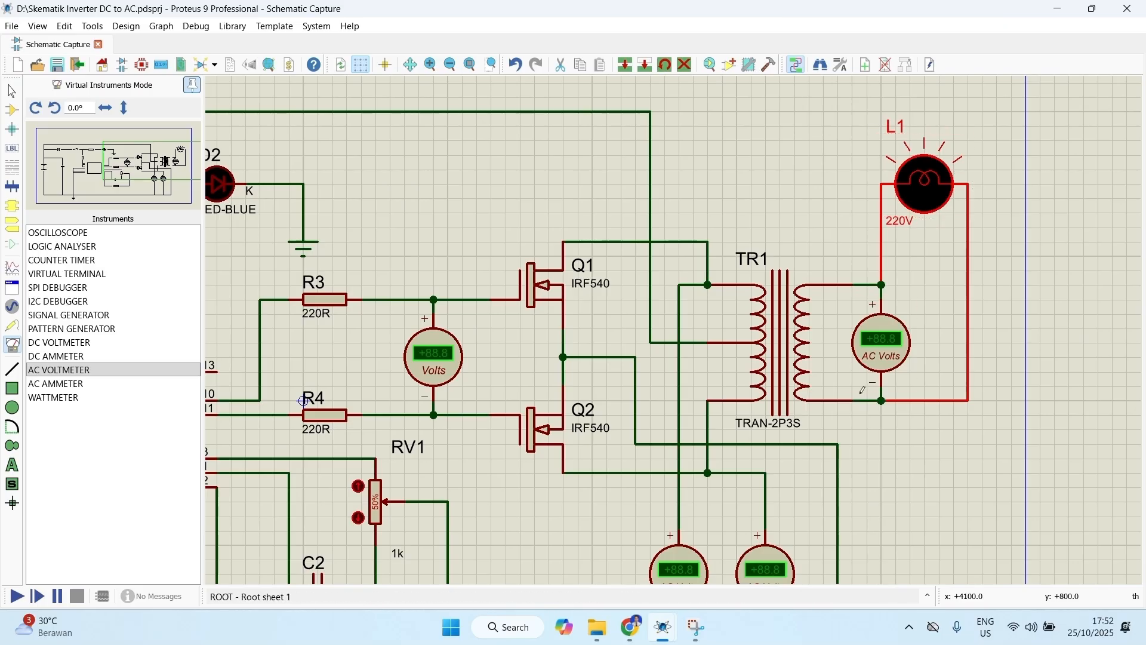
Step: Start the simulation of the complete circuit and close the switch between diode D1 and resistor R1
{"action": "scroll", "coordinate": [862, 390], "scroll_direction": "down", "scroll_amount": 3}
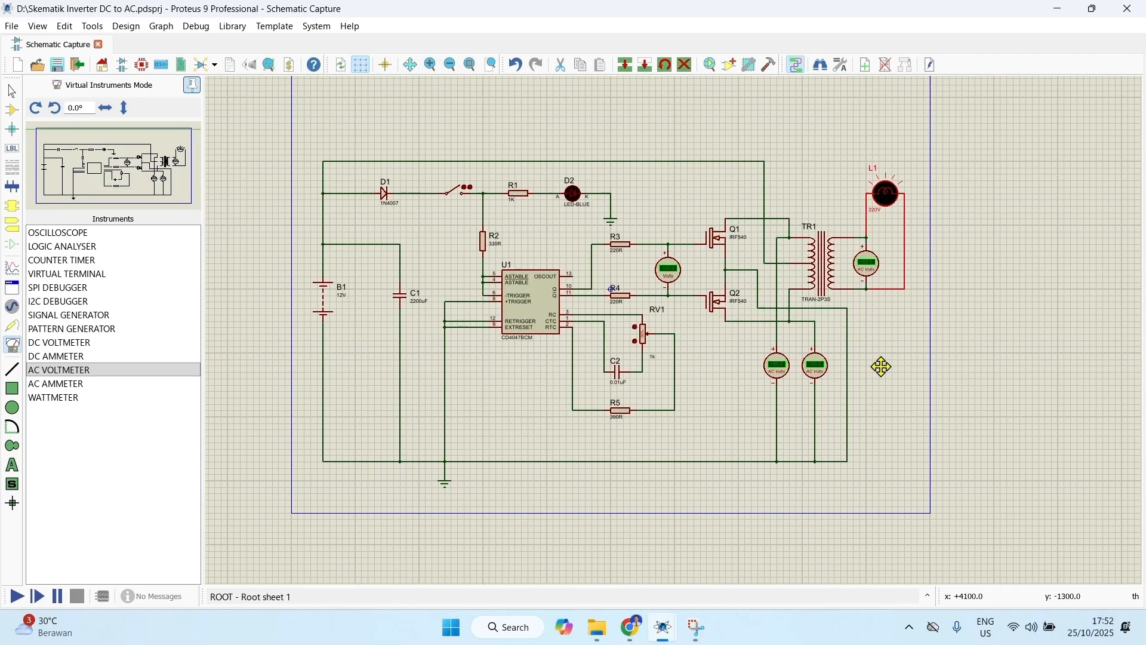
{"action": "left_click", "coordinate": [926, 391]}
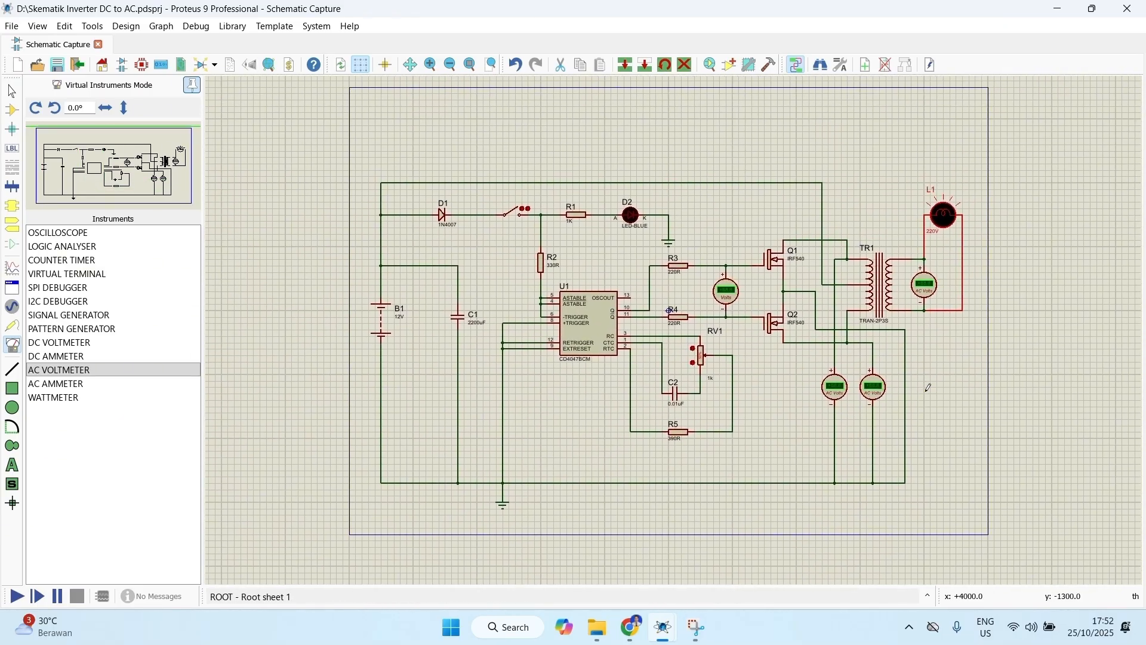
{"action": "scroll", "coordinate": [925, 390], "scroll_direction": "up", "scroll_amount": 1}
{"action": "scroll", "coordinate": [446, 242], "scroll_direction": "down", "scroll_amount": 1}
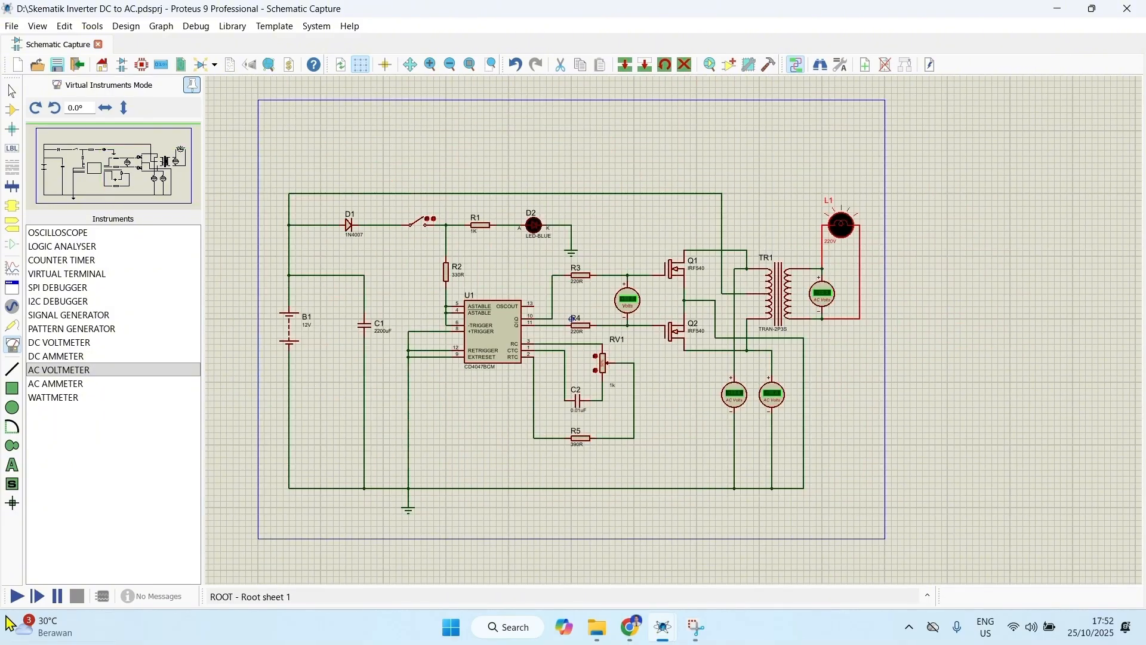
{"action": "left_click", "coordinate": [17, 596]}
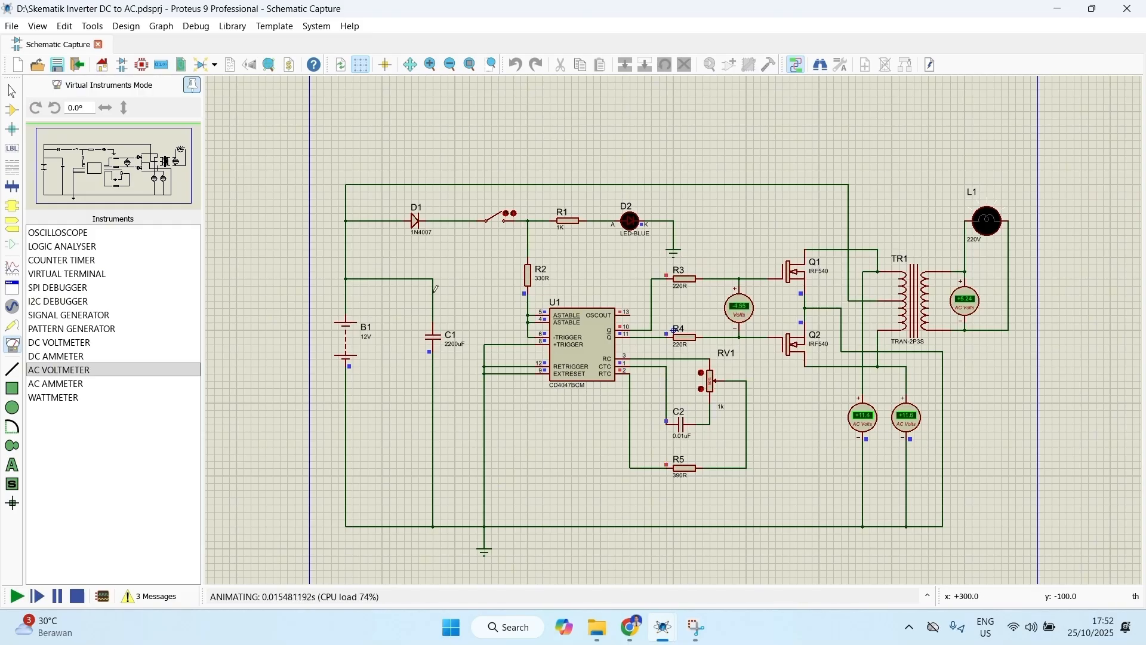
{"action": "scroll", "coordinate": [359, 134], "scroll_direction": "up", "scroll_amount": 2}
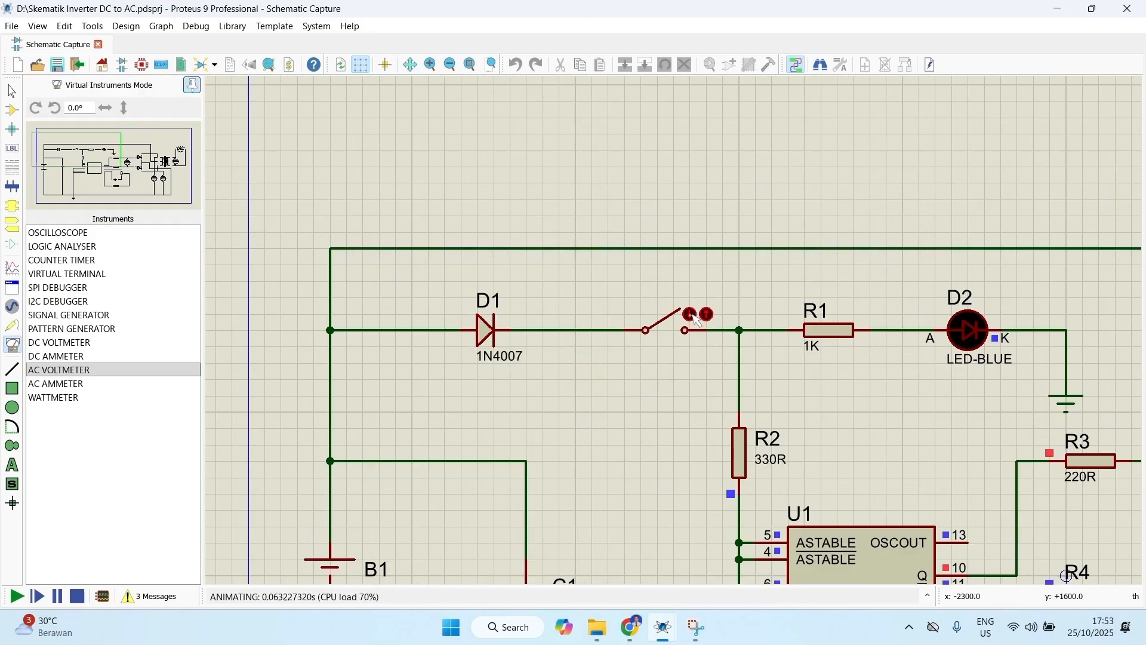
{"action": "left_click", "coordinate": [691, 314]}
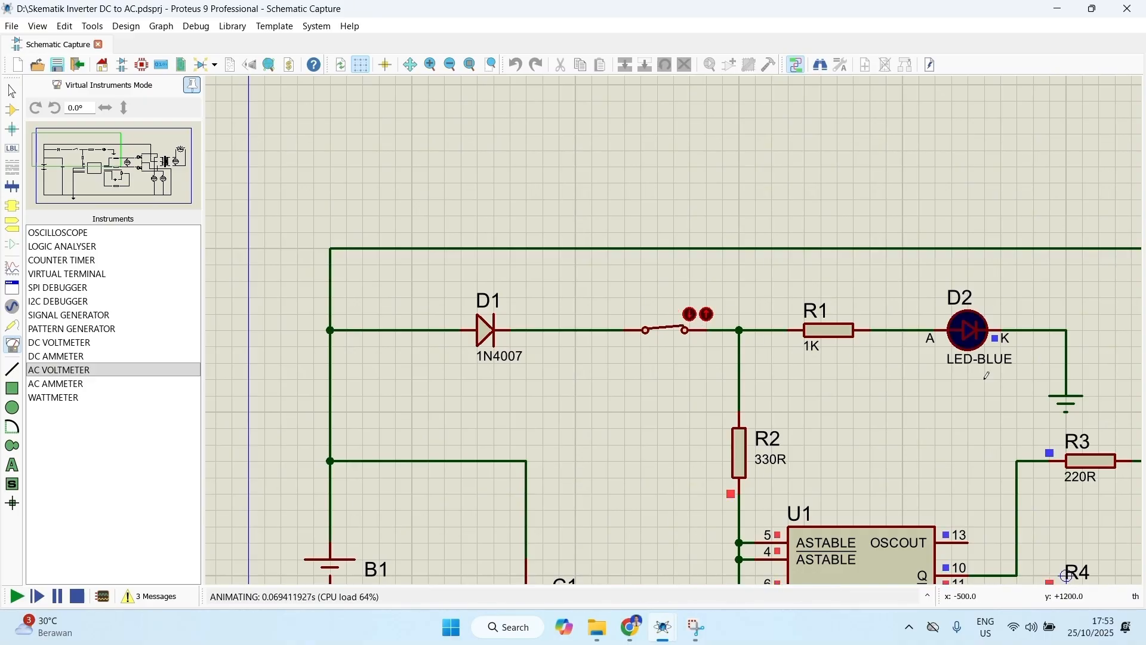
Step: Examine LED D2, lamp L1 and the DC and AC voltmeter readings across the running circuit
{"action": "scroll", "coordinate": [865, 332], "scroll_direction": "down", "scroll_amount": 2}
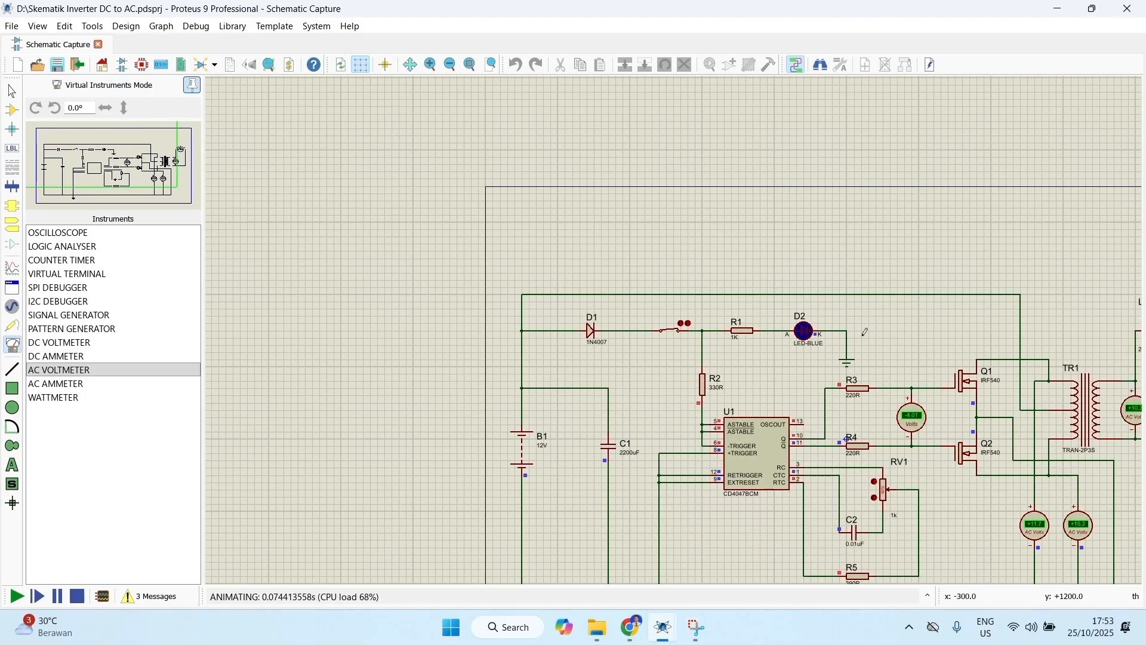
{"action": "scroll", "coordinate": [865, 332], "scroll_direction": "down", "scroll_amount": 2}
{"action": "scroll", "coordinate": [702, 326], "scroll_direction": "up", "scroll_amount": 3}
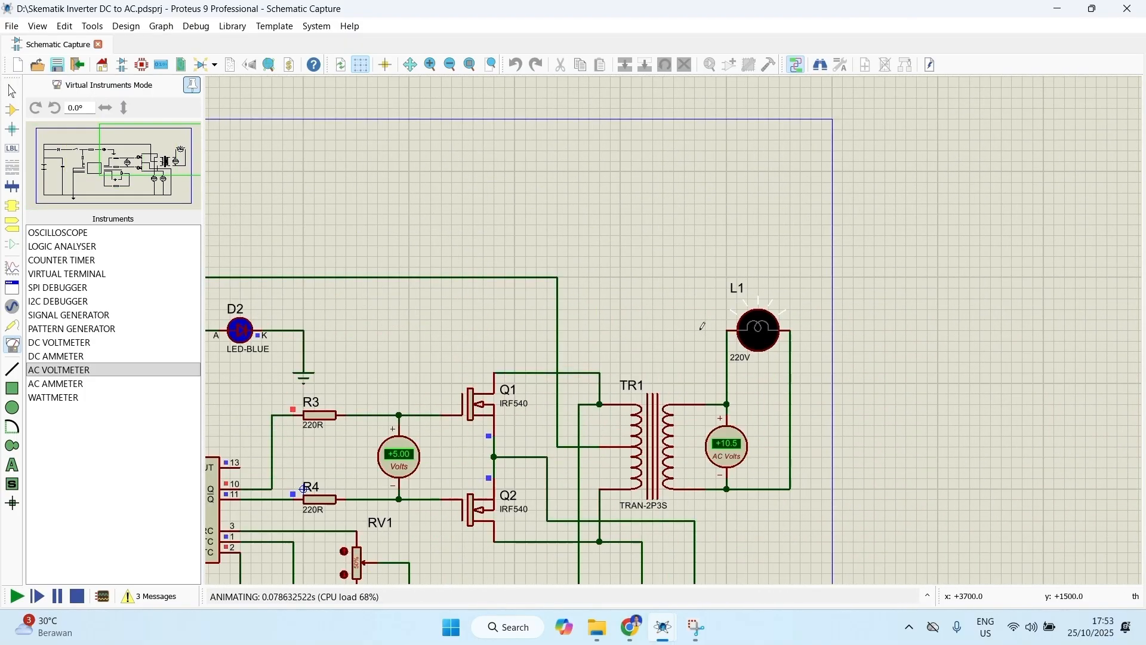
{"action": "scroll", "coordinate": [703, 326], "scroll_direction": "up", "scroll_amount": 1}
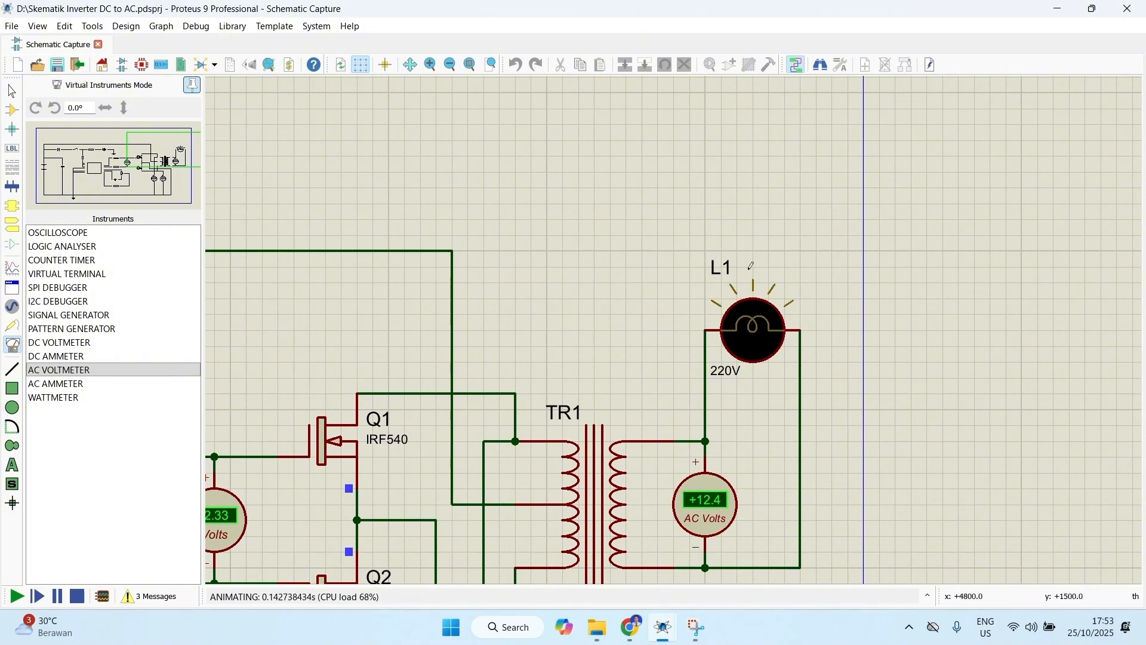
{"action": "scroll", "coordinate": [751, 265], "scroll_direction": "down", "scroll_amount": 2}
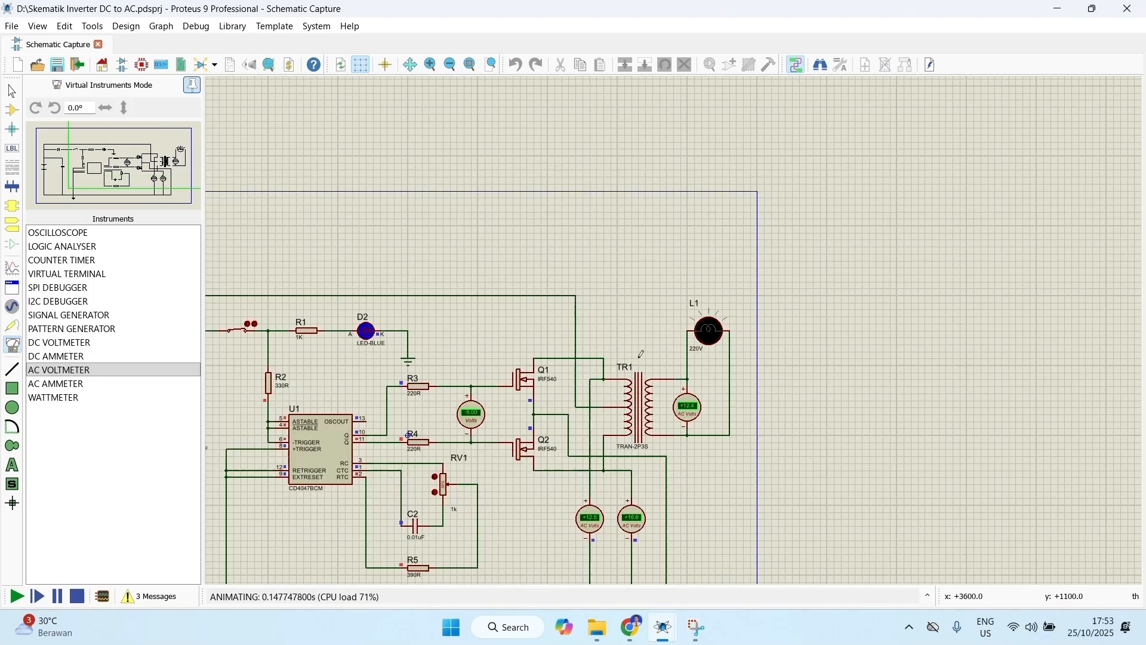
{"action": "scroll", "coordinate": [641, 354], "scroll_direction": "down", "scroll_amount": 1}
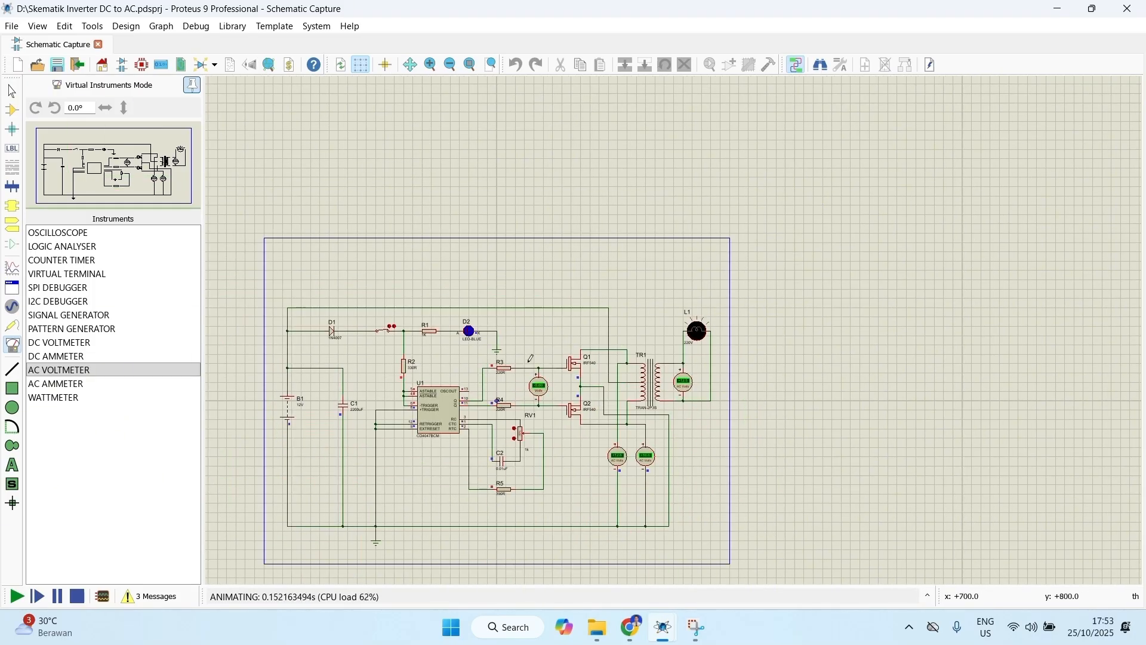
{"action": "scroll", "coordinate": [530, 358], "scroll_direction": "up", "scroll_amount": 1}
{"action": "middle_click", "coordinate": [713, 419]}
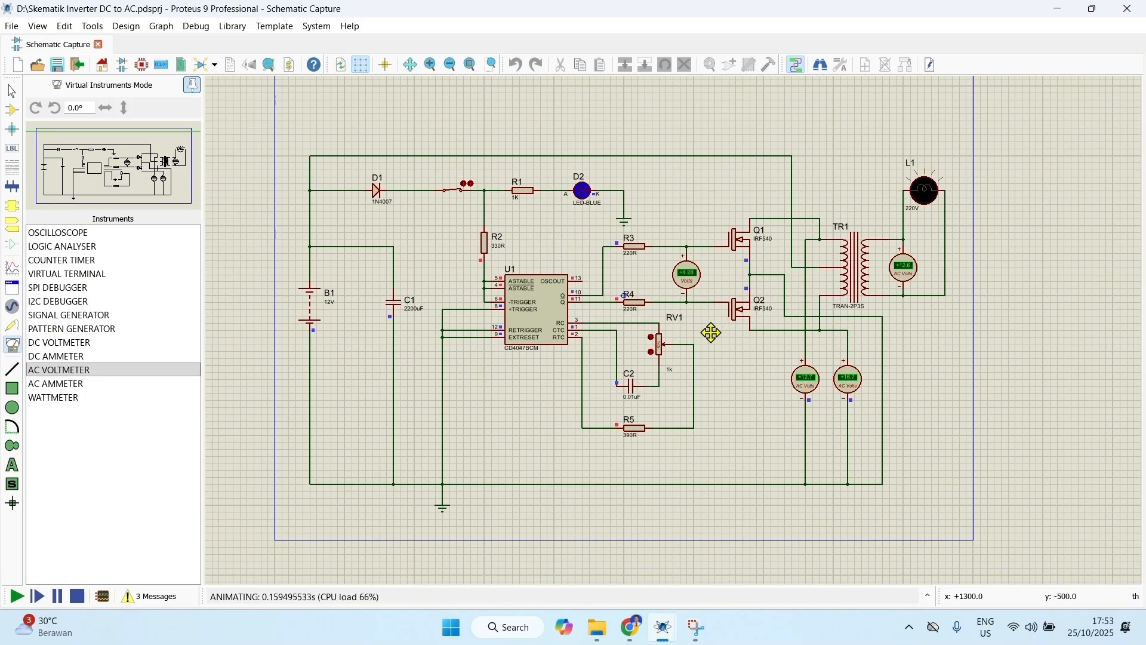
{"action": "left_click", "coordinate": [714, 328]}
Step: Place a CONN-H2 two-pin connector above diode D1 and rotate it 180 degrees
{"action": "left_click", "coordinate": [12, 110]}
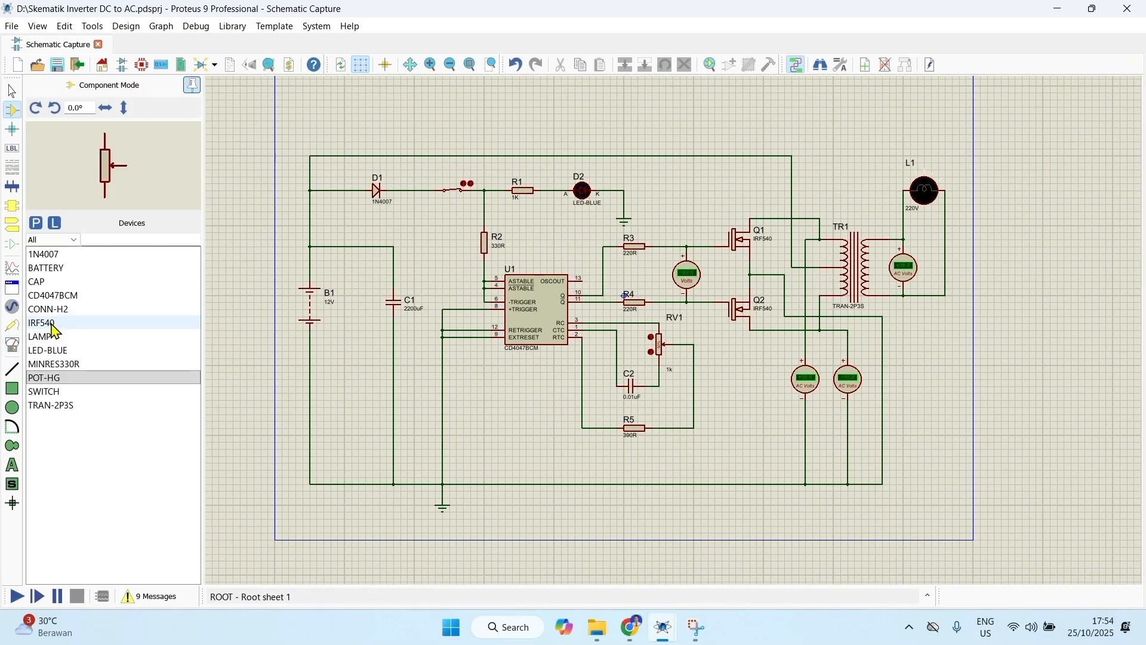
{"action": "left_click", "coordinate": [53, 312]}
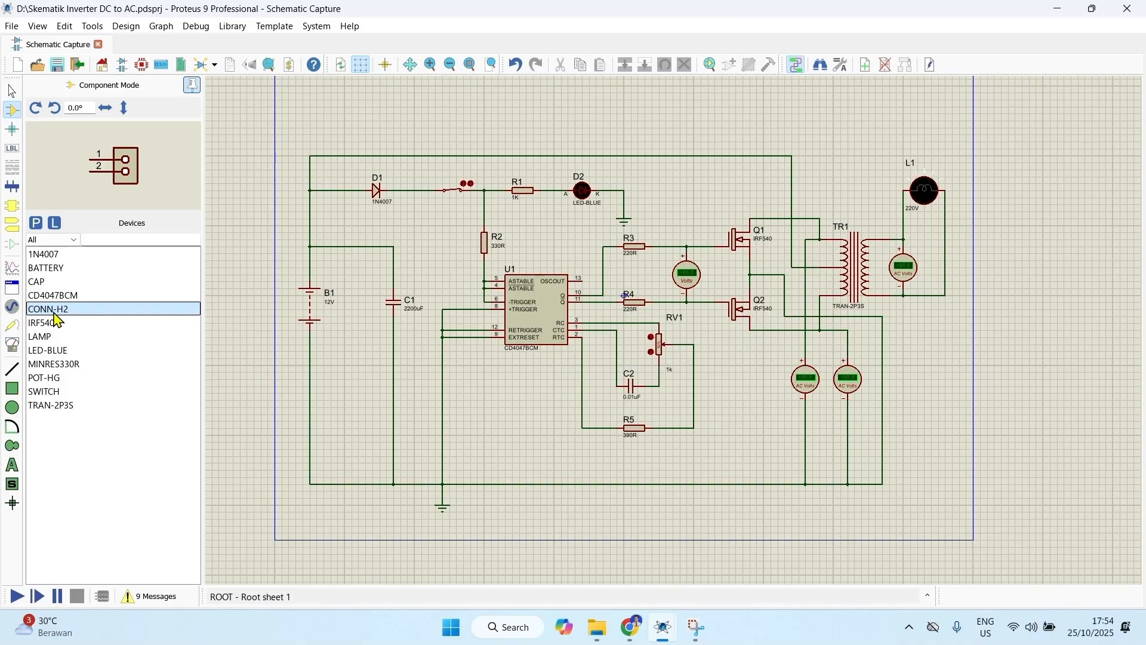
{"action": "left_click", "coordinate": [358, 106]}
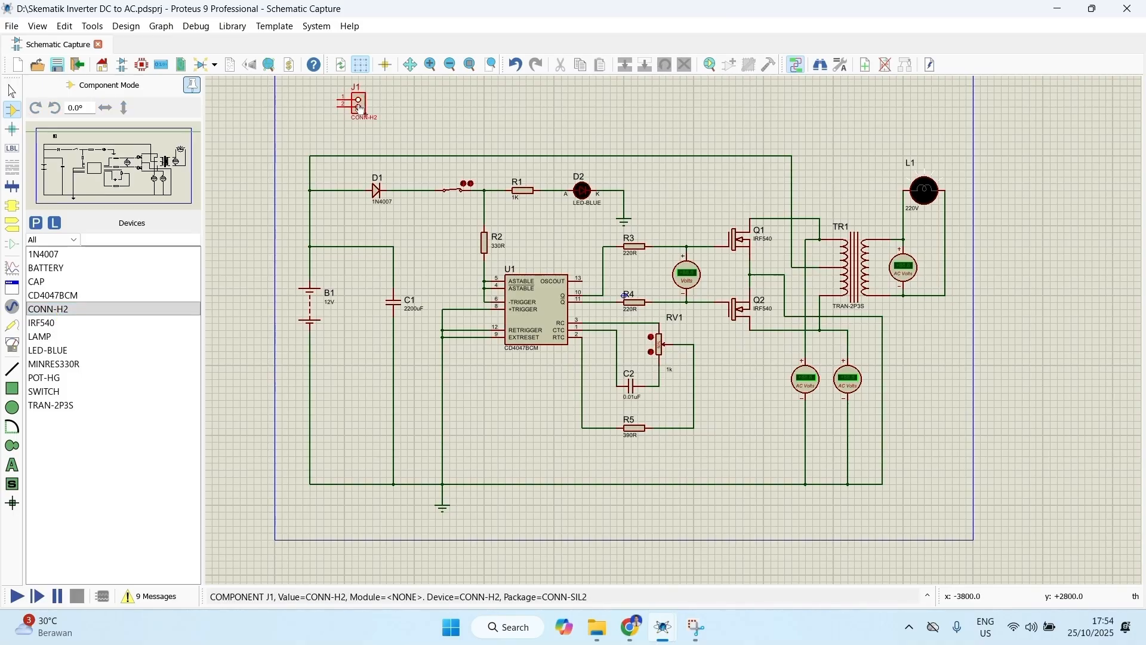
{"action": "right_click", "coordinate": [360, 109]}
{"action": "left_click", "coordinate": [472, 194]}
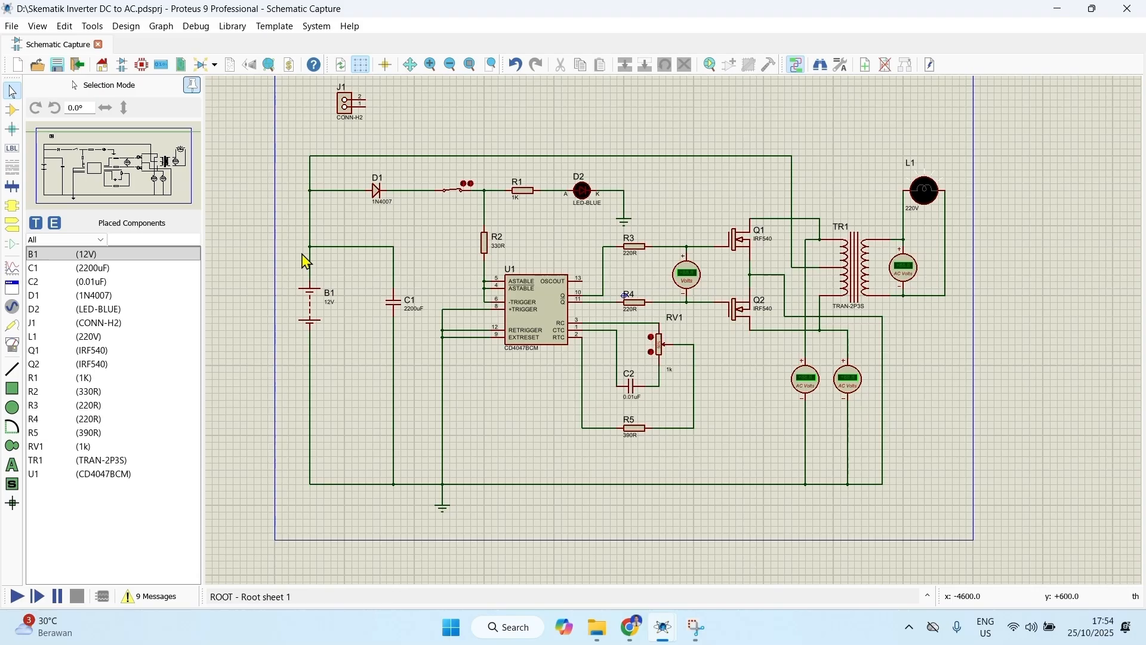
Step: Delete the wires of battery B1 and move the battery out of the circuit, beside connector J1
{"action": "left_click", "coordinate": [309, 258]}
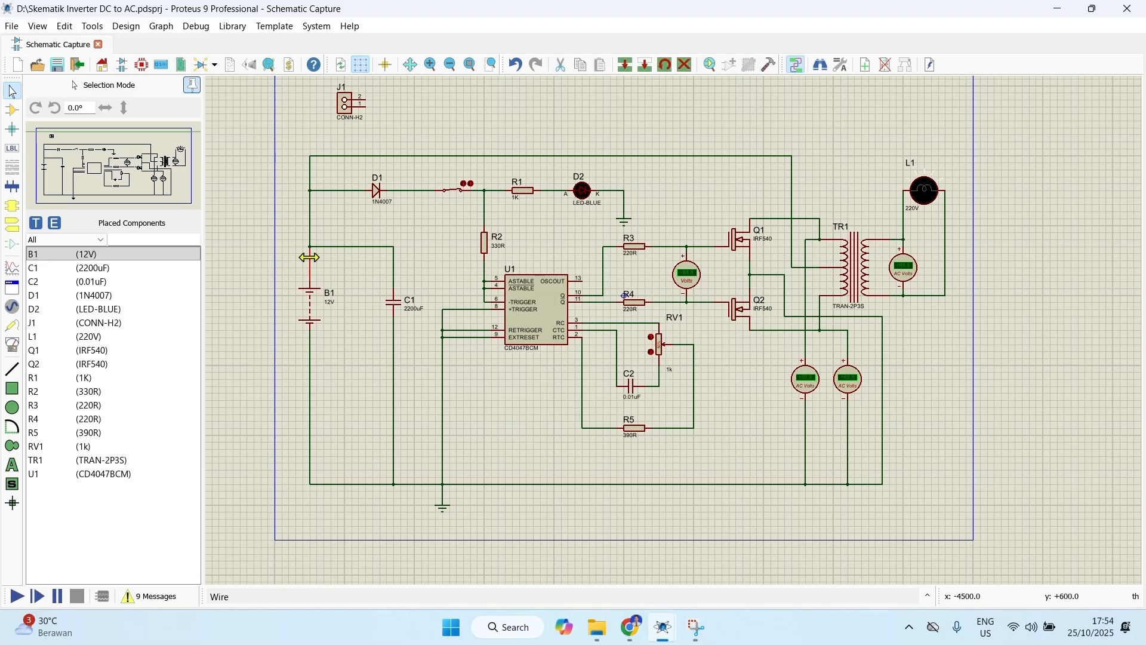
{"action": "right_click", "coordinate": [311, 316]}
{"action": "left_click", "coordinate": [363, 212]}
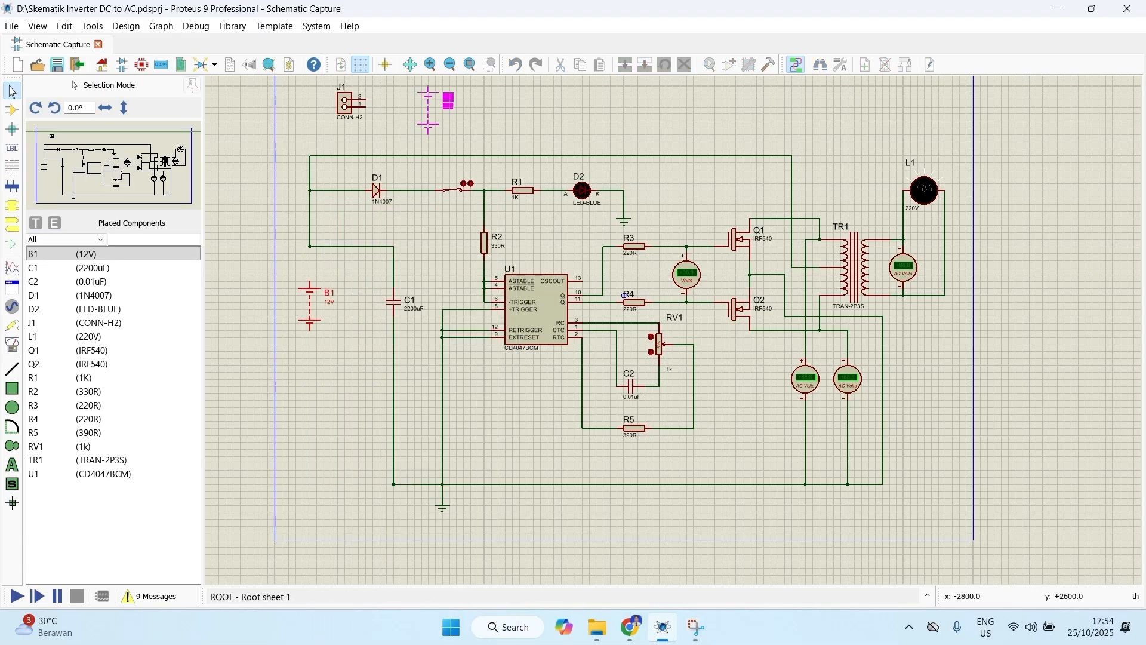
{"action": "left_click", "coordinate": [449, 100]}
Step: Move connector J1 to the battery's former place and wire its pins to the supply rail and the ground rail
{"action": "right_click", "coordinate": [356, 97]}
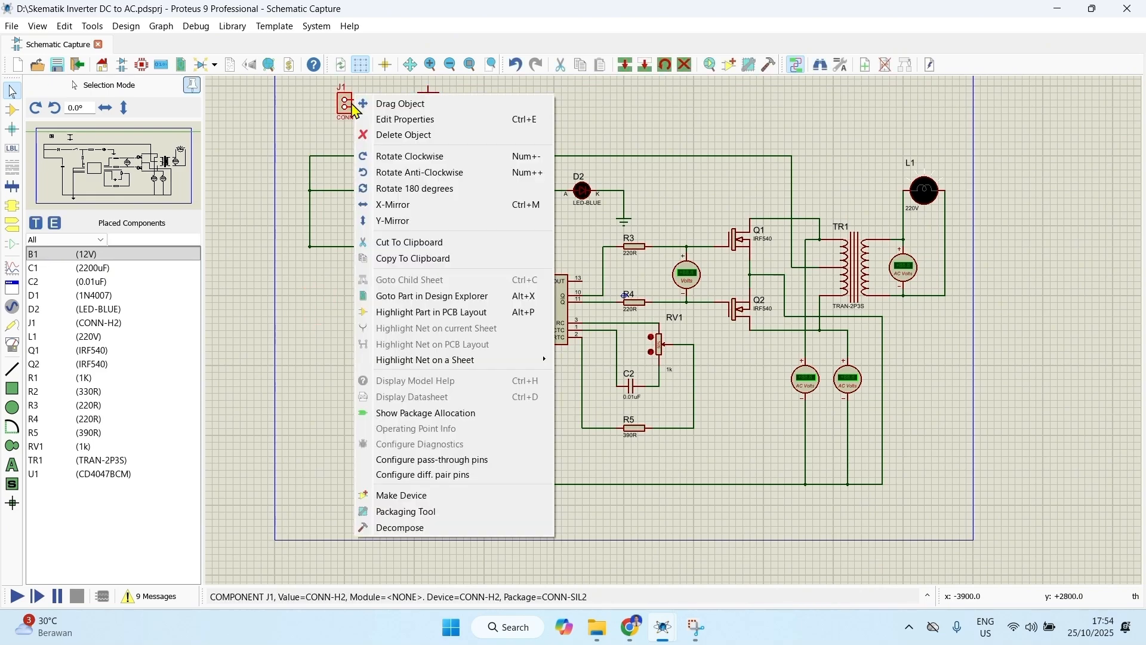
{"action": "left_click", "coordinate": [389, 107]}
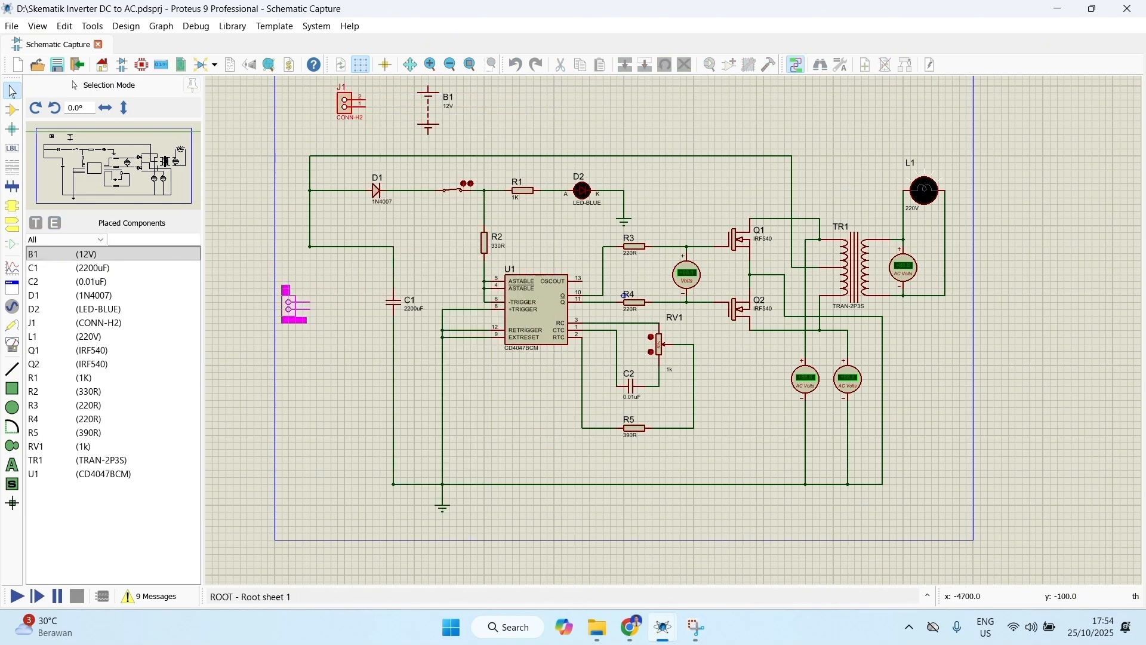
{"action": "left_click", "coordinate": [303, 301]}
{"action": "left_click", "coordinate": [310, 247]}
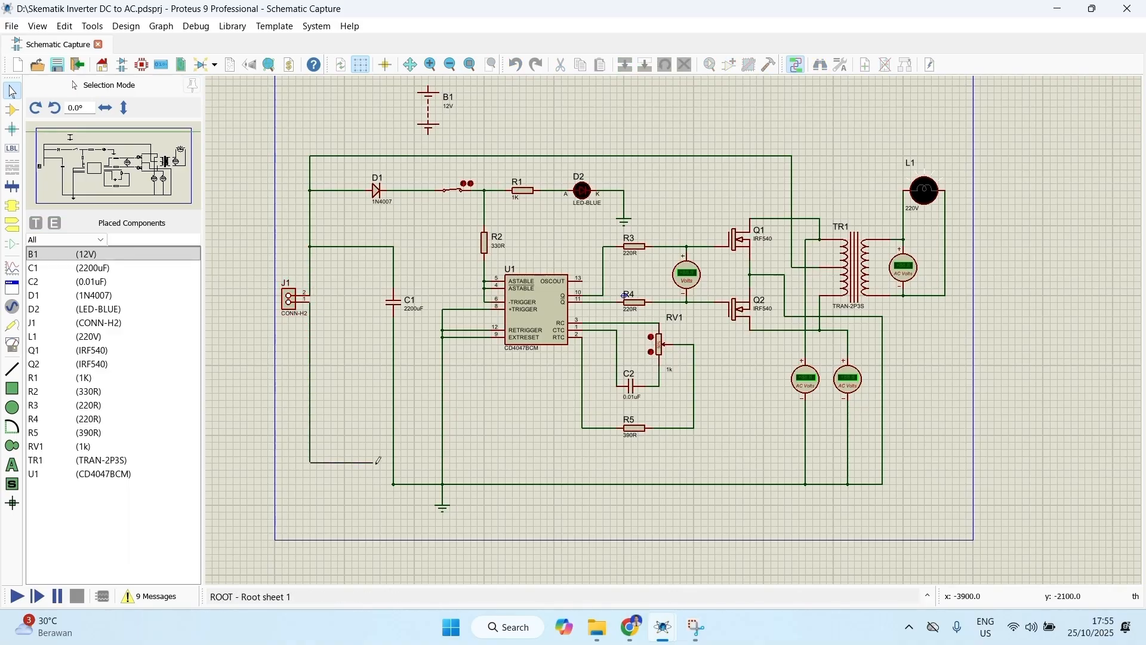
{"action": "left_click", "coordinate": [394, 483]}
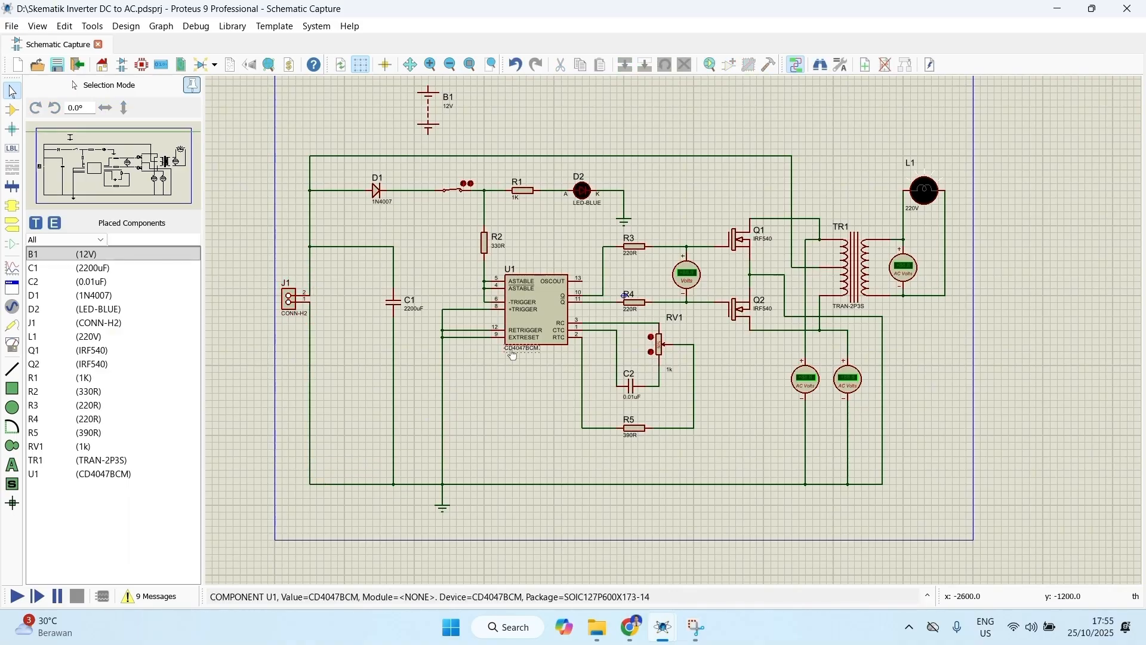
Step: Open the PCB layout for the inverter schematic
{"action": "middle_click", "coordinate": [566, 333]}
{"action": "scroll", "coordinate": [583, 346], "scroll_direction": "down", "scroll_amount": 1}
{"action": "scroll", "coordinate": [583, 346], "scroll_direction": "up", "scroll_amount": 1}
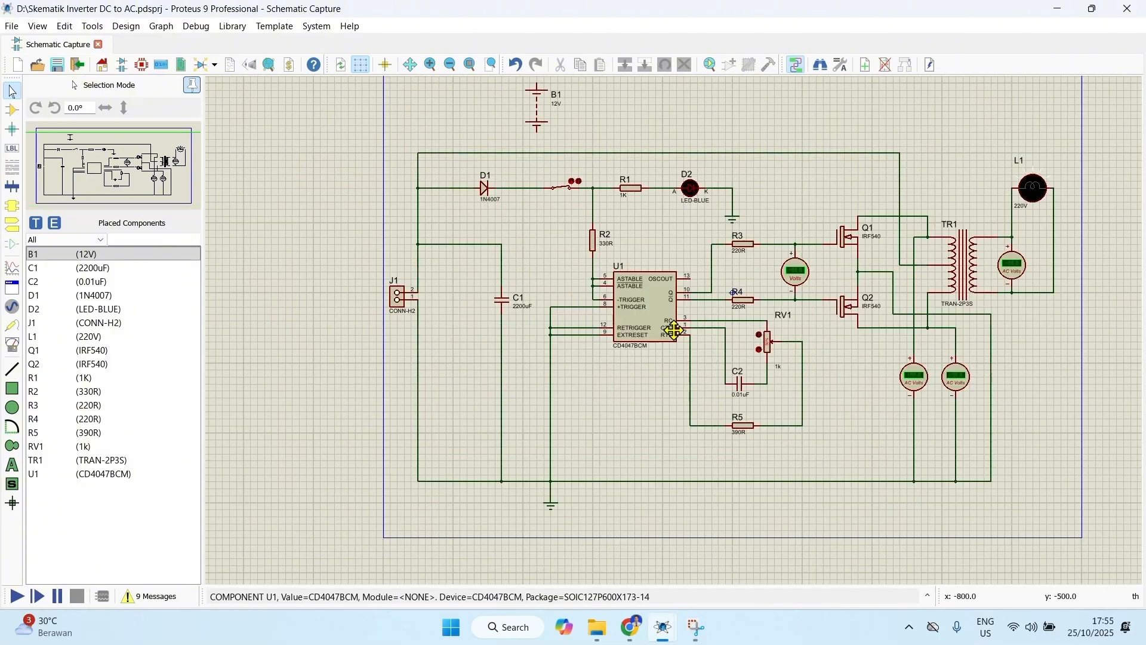
{"action": "left_click", "coordinate": [592, 341]}
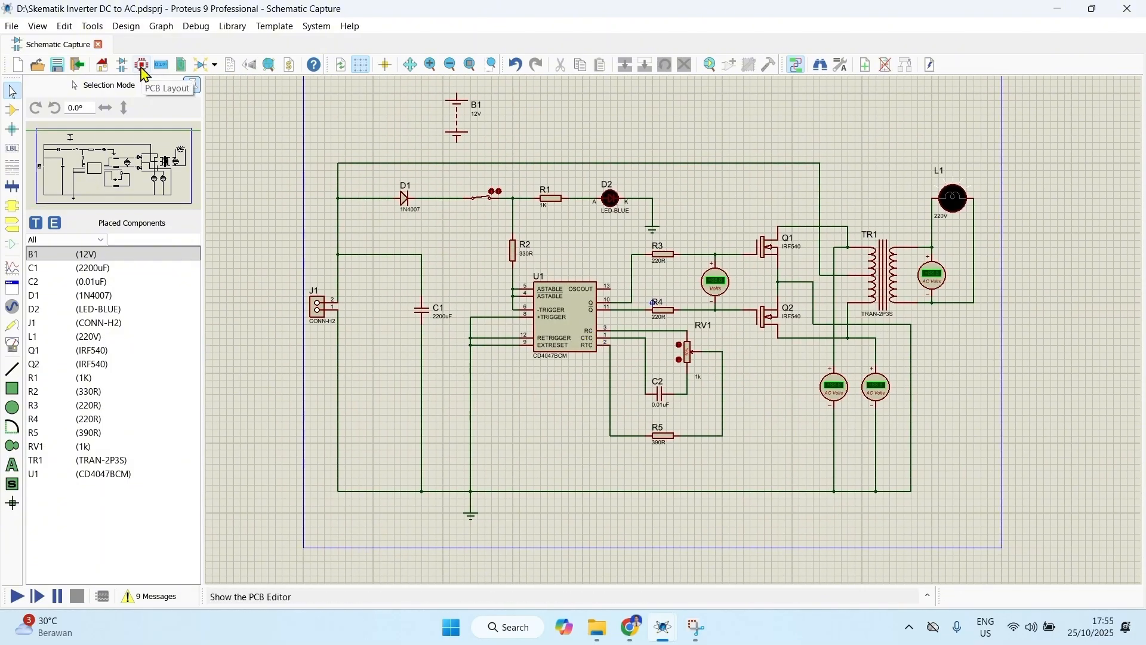
{"action": "left_click", "coordinate": [142, 66]}
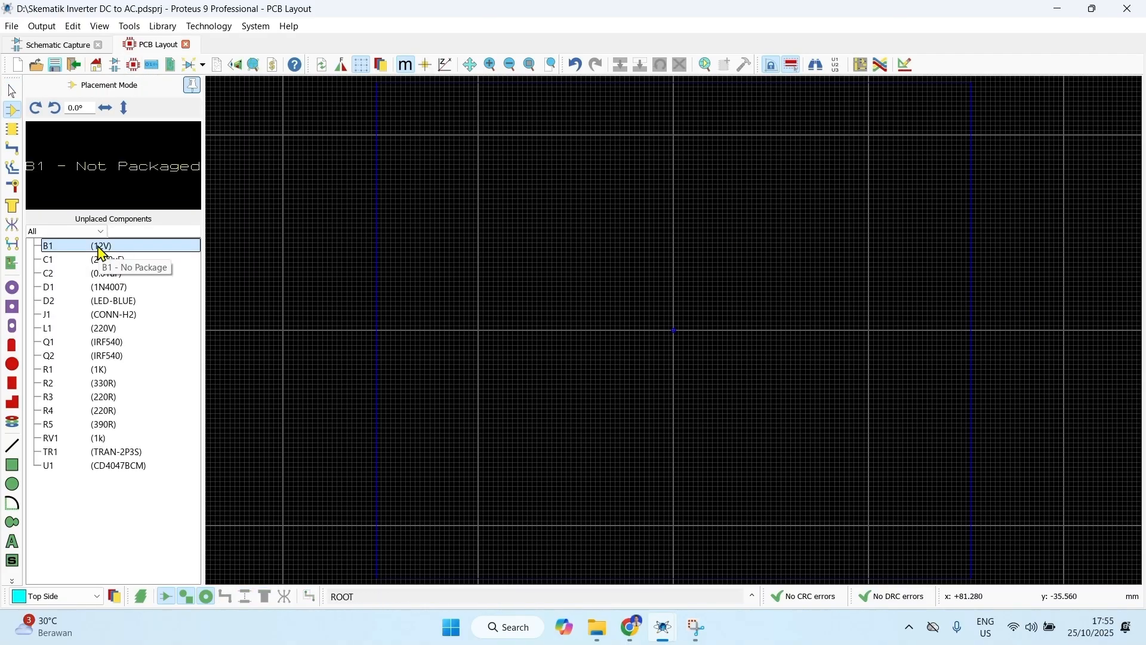
Step: Examine the package preview of each unplaced component from B1 to U1
{"action": "key", "text": "Down"}
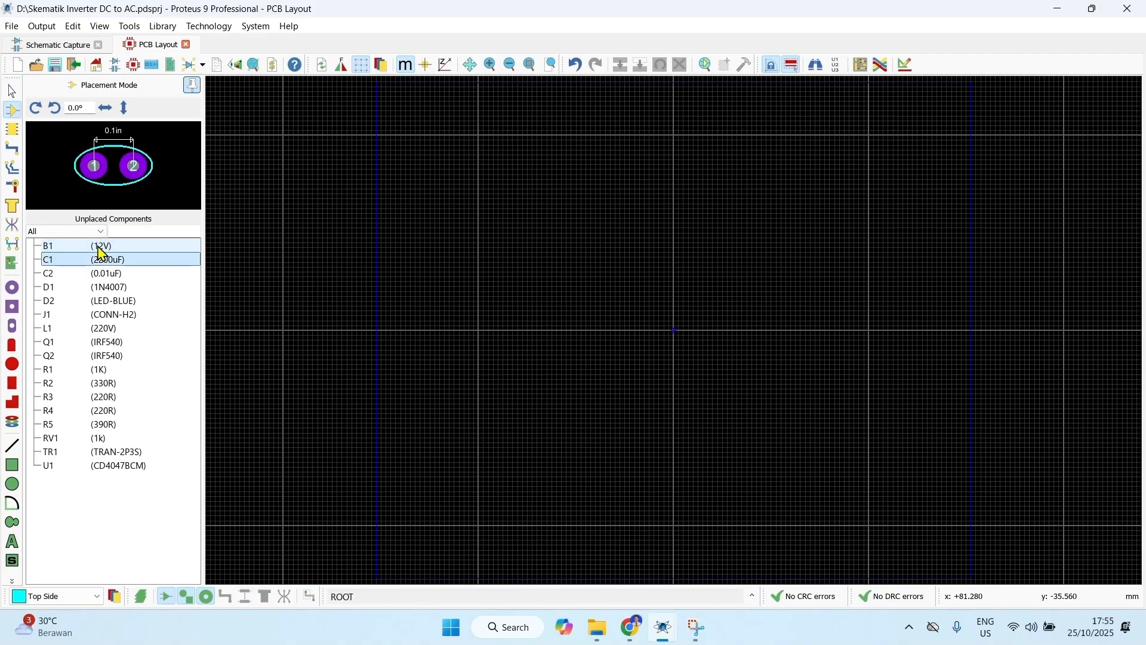
{"action": "key", "text": "Down"}
{"action": "key", "text": "Down"}
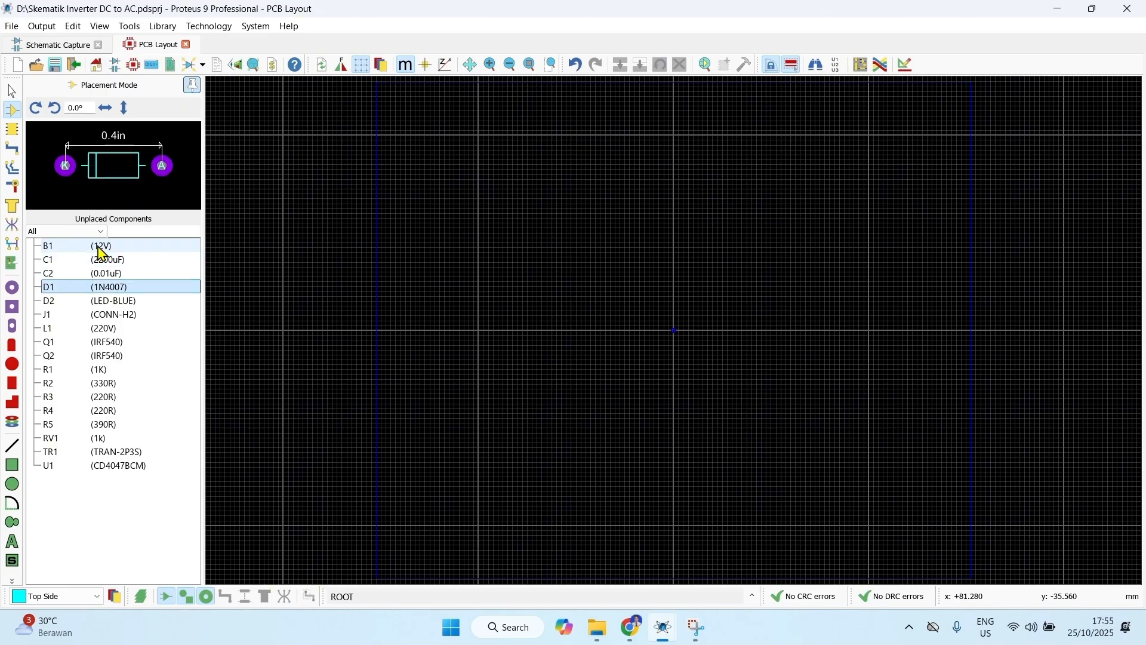
{"action": "key", "text": "Down"}
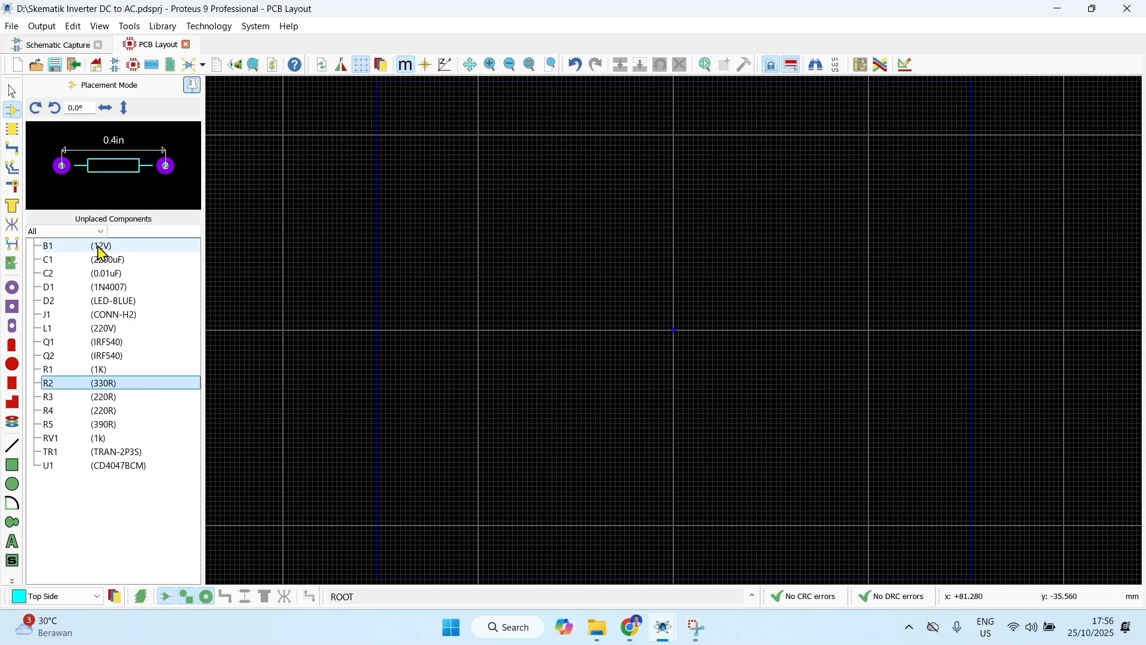
{"action": "key", "text": "Down"}
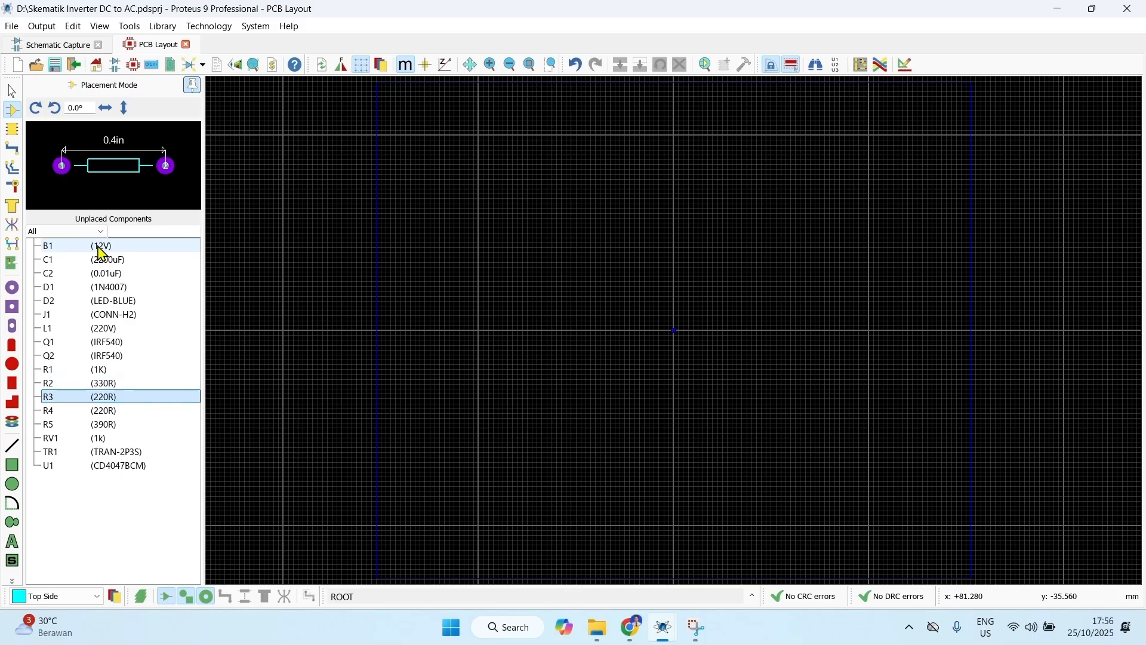
{"action": "key", "text": "Down"}
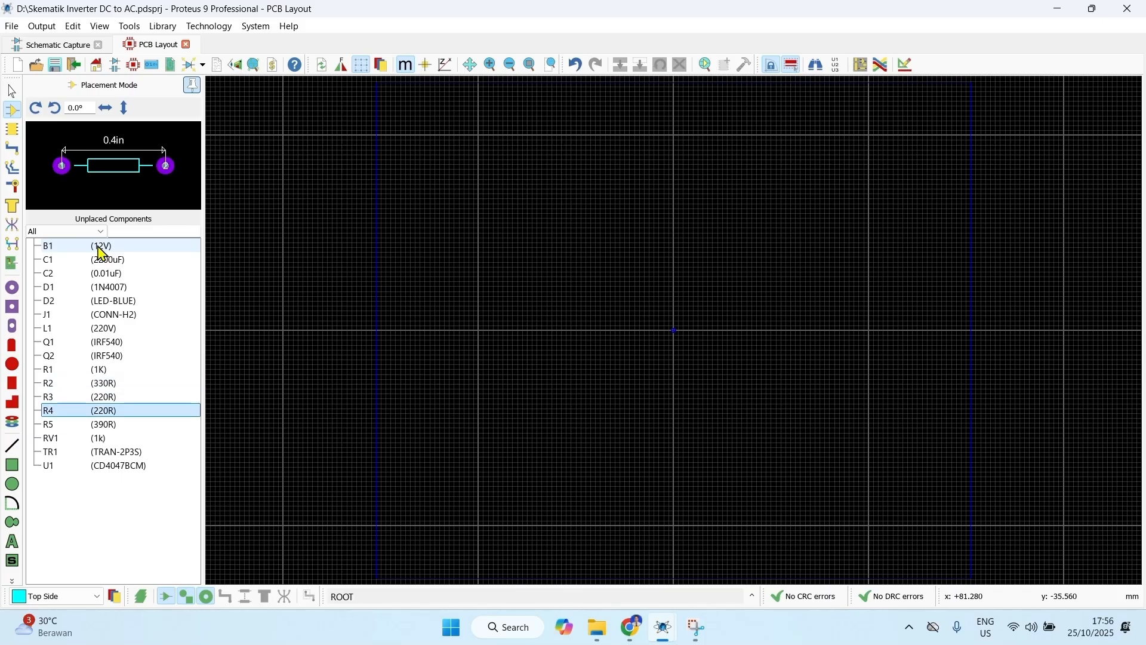
{"action": "key", "text": "Down"}
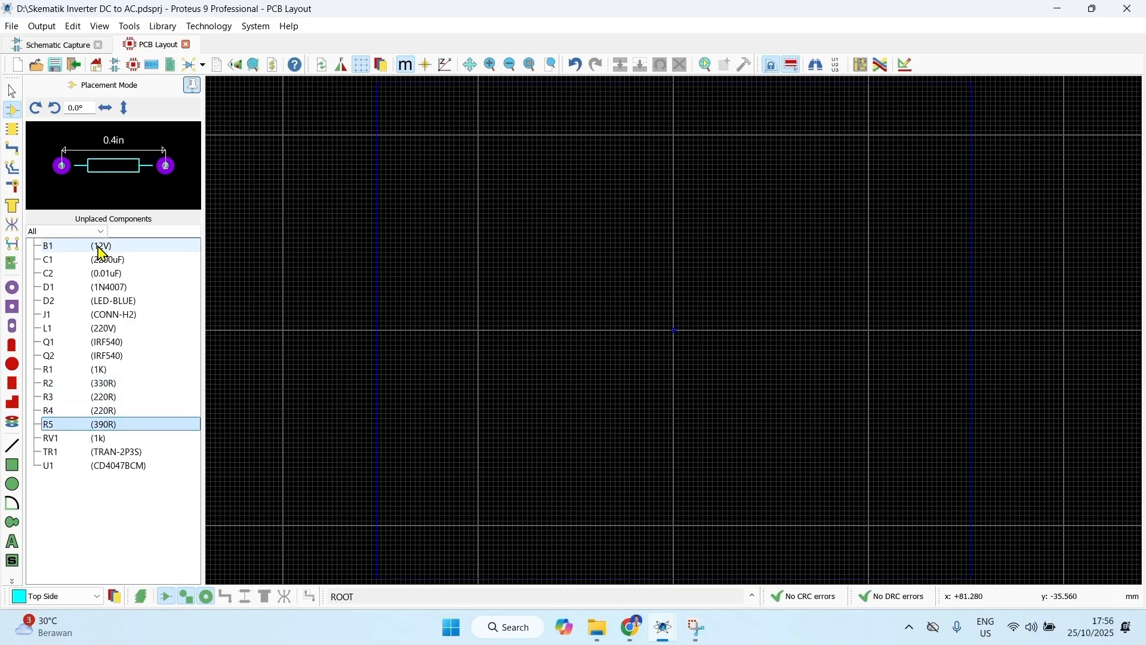
{"action": "key", "text": "Down"}
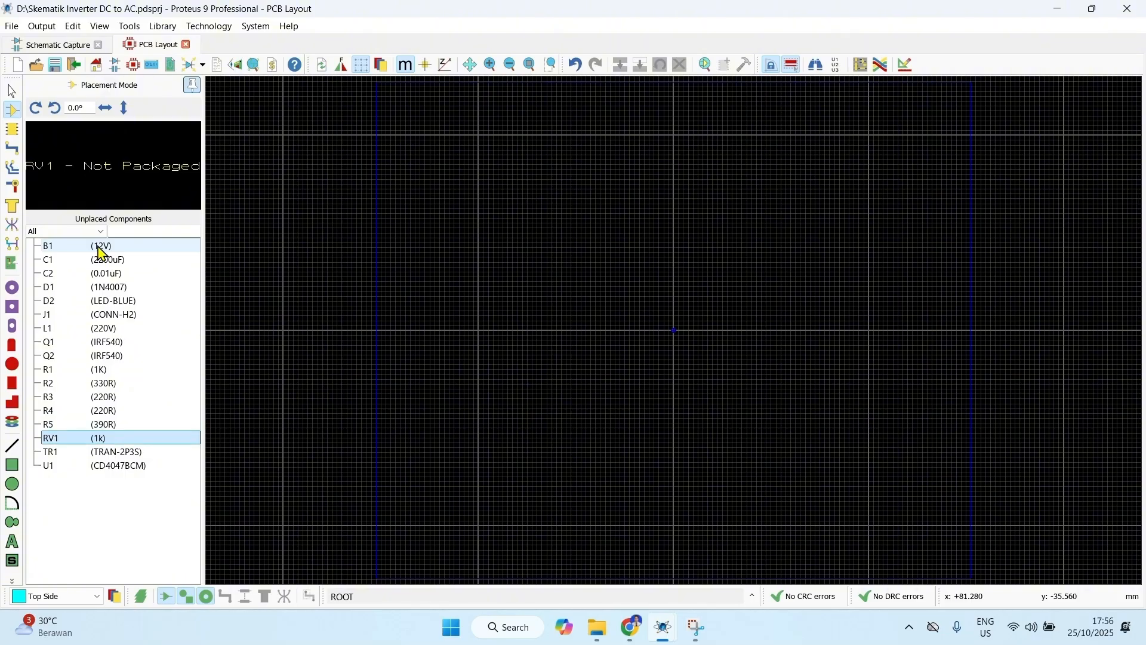
{"action": "key", "text": "Down"}
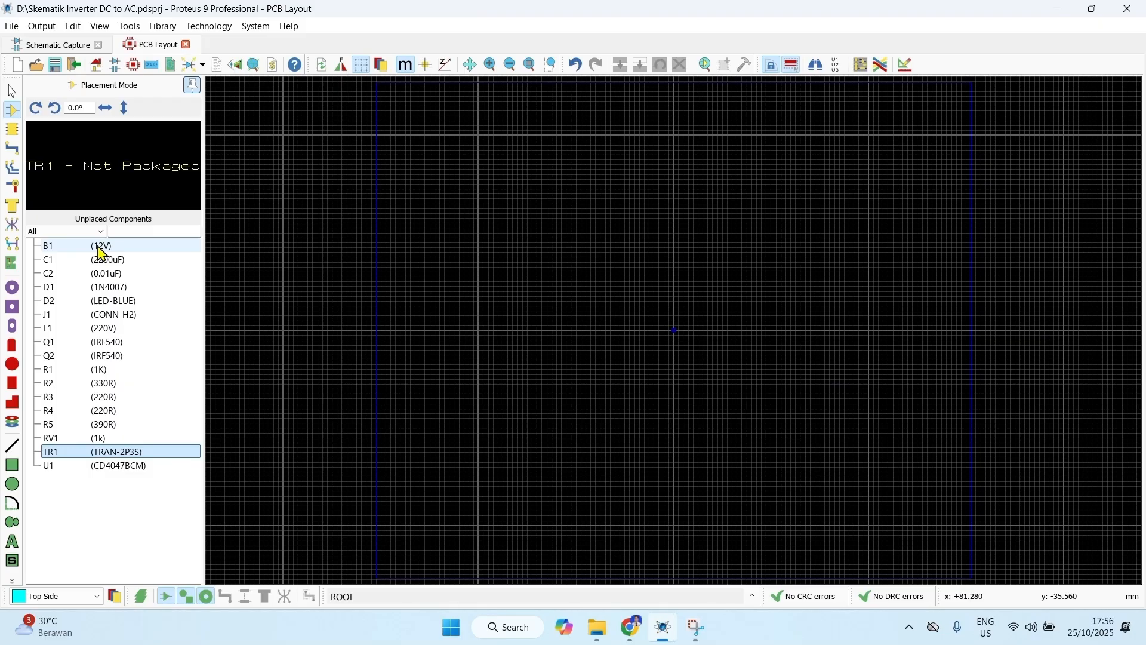
{"action": "key", "text": "Down"}
Step: Place capacitors C1 and C2, diode D1 and LED D2 near each other in the layout
{"action": "left_click", "coordinate": [106, 259]}
{"action": "scroll", "coordinate": [497, 234], "scroll_direction": "up", "scroll_amount": 2}
{"action": "left_click", "coordinate": [569, 305]}
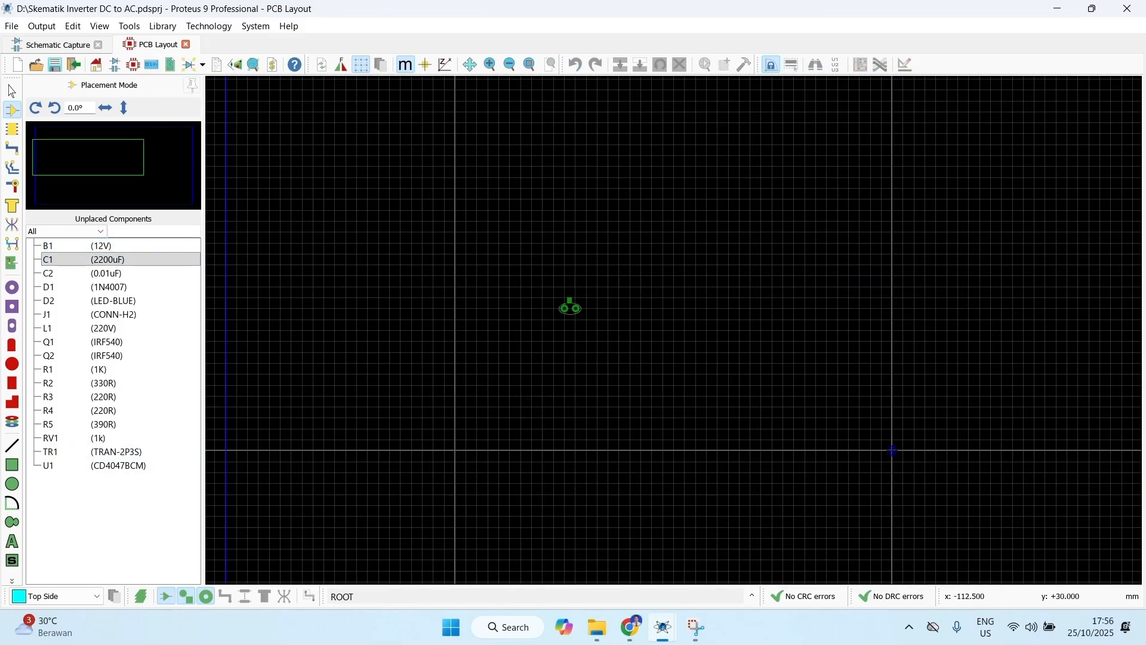
{"action": "left_click", "coordinate": [537, 221]}
{"action": "left_click", "coordinate": [597, 254]}
{"action": "left_click", "coordinate": [579, 221]}
{"action": "left_click", "coordinate": [95, 260]}
{"action": "left_click", "coordinate": [532, 253]}
{"action": "left_click", "coordinate": [528, 291]}
{"action": "left_click", "coordinate": [610, 297]}
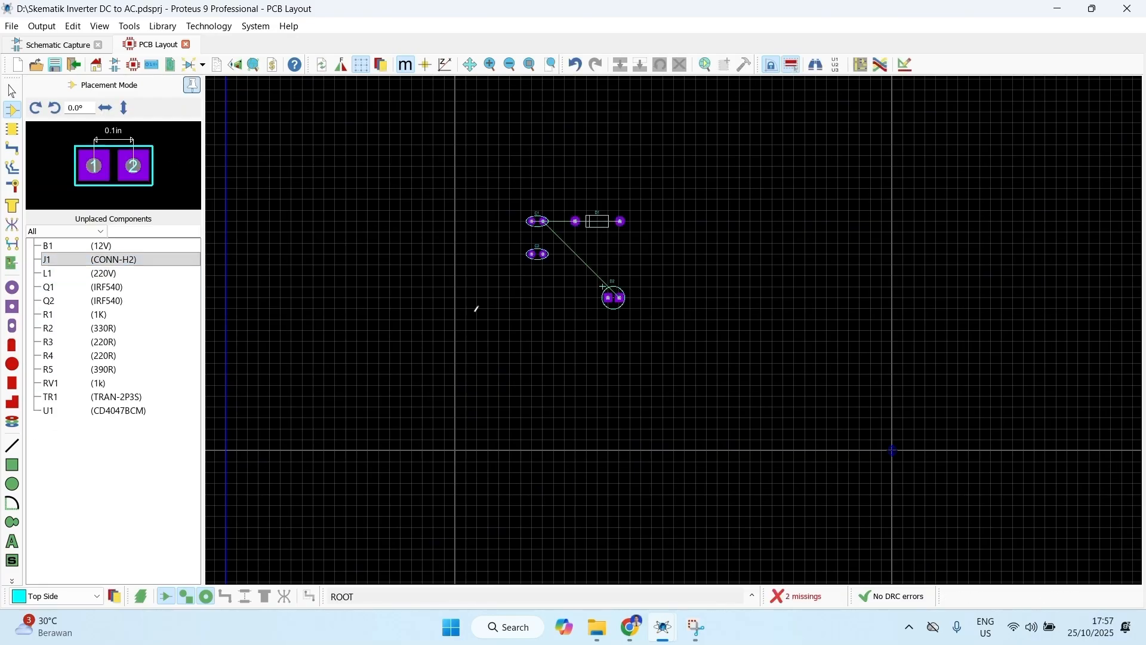
Step: Place connector J1 left of LED D2 and stack transistors Q1 and Q2 to the LED's right
{"action": "left_click", "coordinate": [477, 308]}
{"action": "left_click", "coordinate": [487, 303]}
{"action": "left_click", "coordinate": [500, 361]}
{"action": "left_click", "coordinate": [645, 332]}
{"action": "left_click", "coordinate": [84, 274]}
{"action": "left_click", "coordinate": [674, 297]}
{"action": "left_click", "coordinate": [674, 330]}
Step: Place resistors R1 to R5 in a vertical column and chip U1 to the left of them
{"action": "left_click", "coordinate": [543, 330]}
{"action": "left_click", "coordinate": [543, 353]}
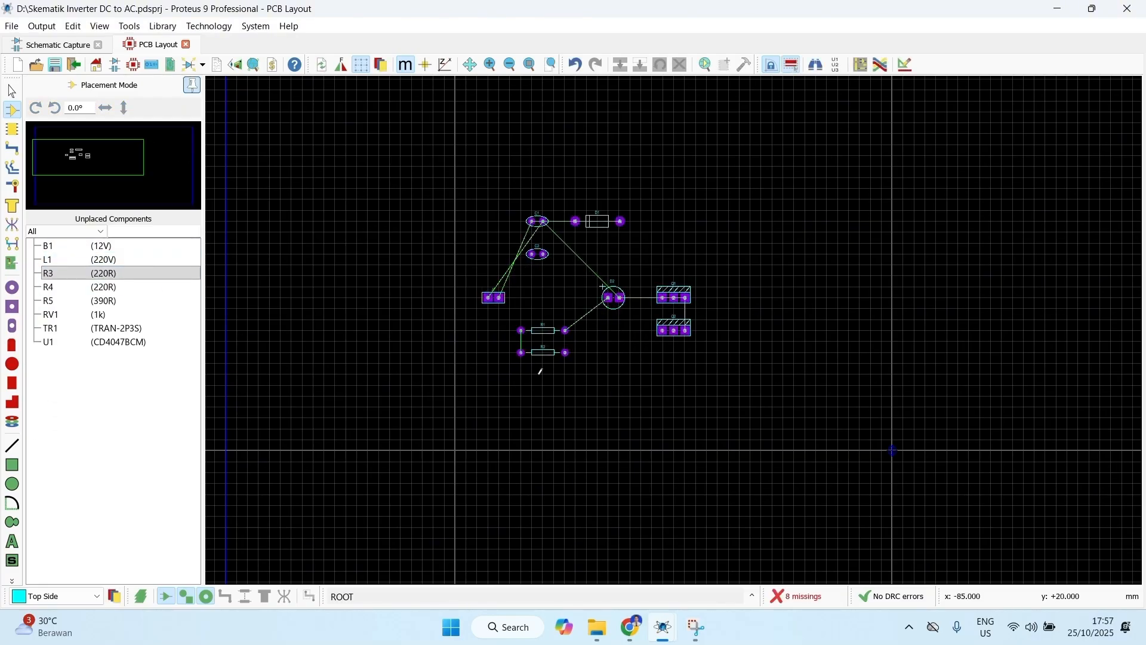
{"action": "left_click", "coordinate": [543, 374]}
{"action": "scroll", "coordinate": [533, 406], "scroll_direction": "up", "scroll_amount": 1}
{"action": "left_click", "coordinate": [690, 347]}
{"action": "left_click", "coordinate": [59, 301]}
{"action": "left_click", "coordinate": [560, 281]}
Step: Check whether the remaining unplaced components, such as B1, L1 and RV1, have a package
{"action": "left_click", "coordinate": [99, 248]}
{"action": "key", "text": "Down"}
{"action": "key", "text": "Down"}
{"action": "key", "text": "Down"}
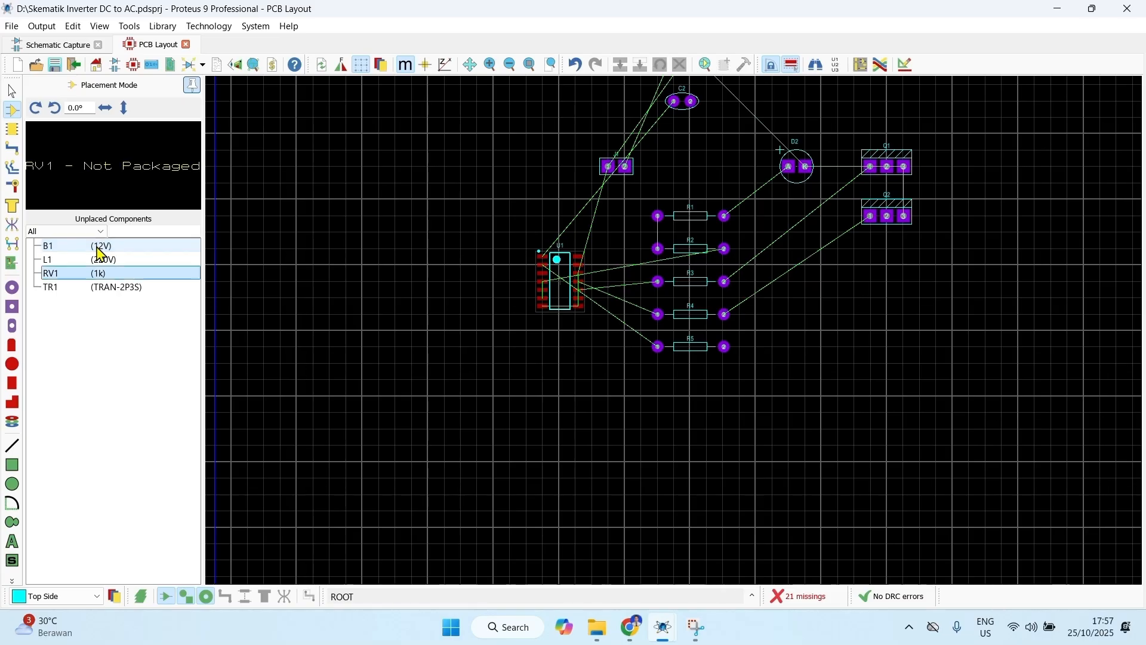
{"action": "scroll", "coordinate": [721, 257], "scroll_direction": "down", "scroll_amount": 1}
{"action": "scroll", "coordinate": [673, 348], "scroll_direction": "up", "scroll_amount": 2}
{"action": "left_click", "coordinate": [519, 292]}
{"action": "left_click", "coordinate": [647, 333]}
Step: Move chip U1 above resistor R1, and move connector J1 left of the resistor column, rotated clockwise
{"action": "left_click", "coordinate": [12, 91]}
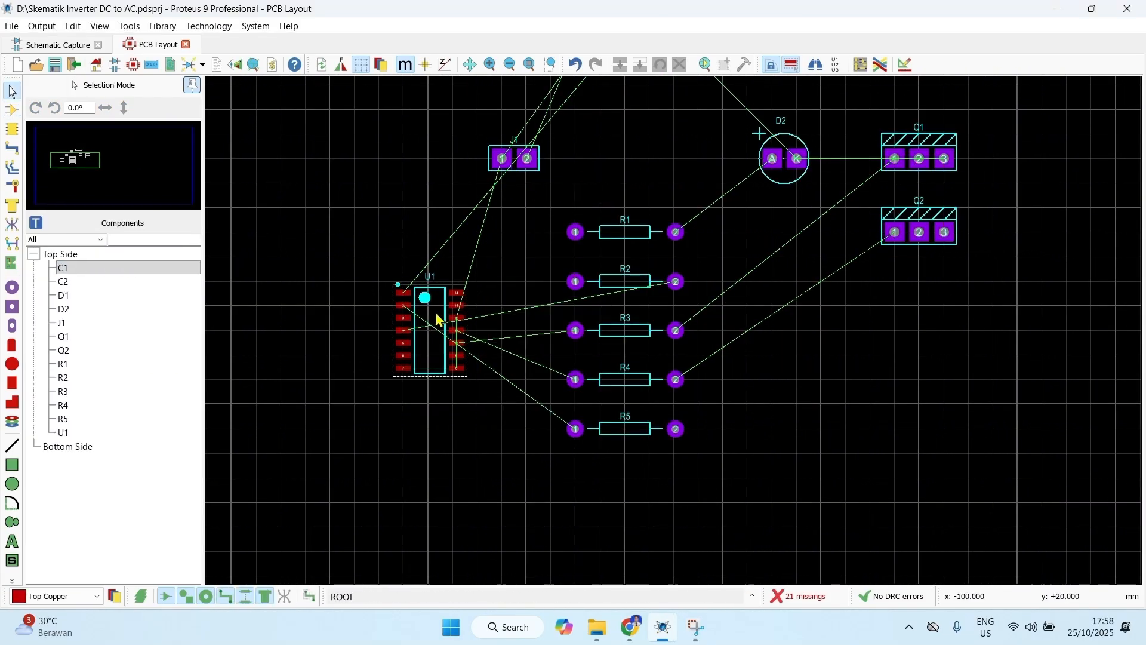
{"action": "left_click_drag", "start_coordinate": [436, 313], "coordinate": [626, 111]}
{"action": "right_click", "coordinate": [529, 155]}
{"action": "left_click", "coordinate": [556, 160]}
{"action": "left_click", "coordinate": [502, 281]}
{"action": "right_click", "coordinate": [500, 281]}
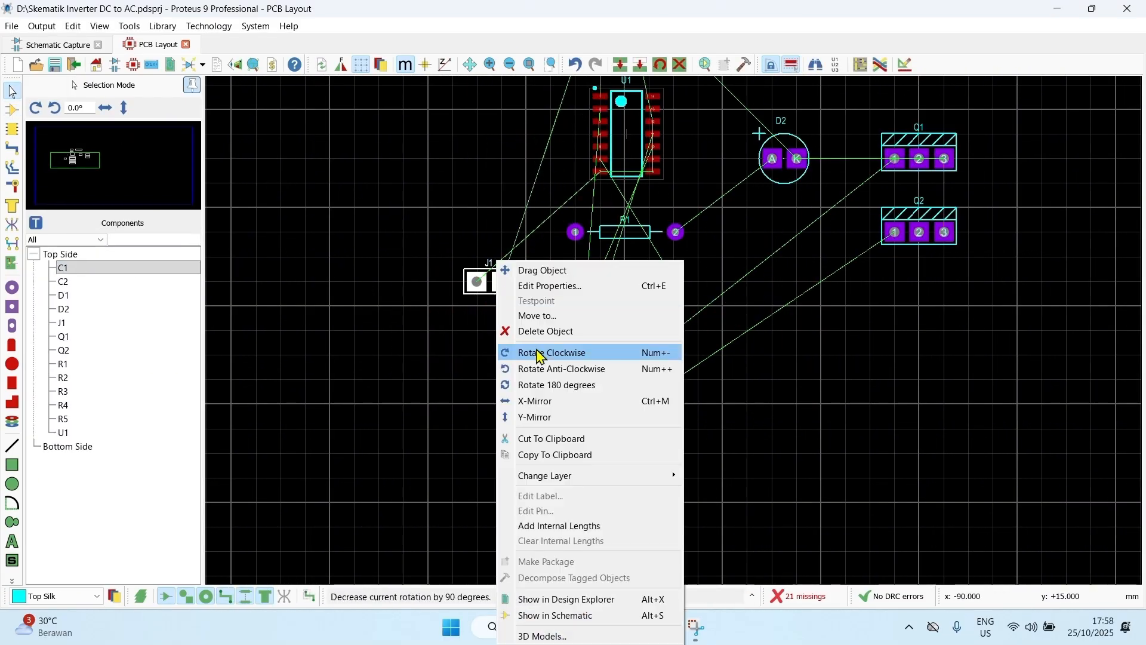
{"action": "left_click", "coordinate": [538, 353]}
Step: Move capacitors C2 and C1 to the right of the resistor column, with C1 above C2
{"action": "scroll", "coordinate": [674, 330], "scroll_direction": "down", "scroll_amount": 1}
{"action": "right_click", "coordinate": [632, 151]}
{"action": "left_click_drag", "start_coordinate": [632, 151], "coordinate": [731, 394]}
{"action": "right_click", "coordinate": [633, 101]}
{"action": "left_click", "coordinate": [656, 103]}
{"action": "left_click", "coordinate": [732, 347]}
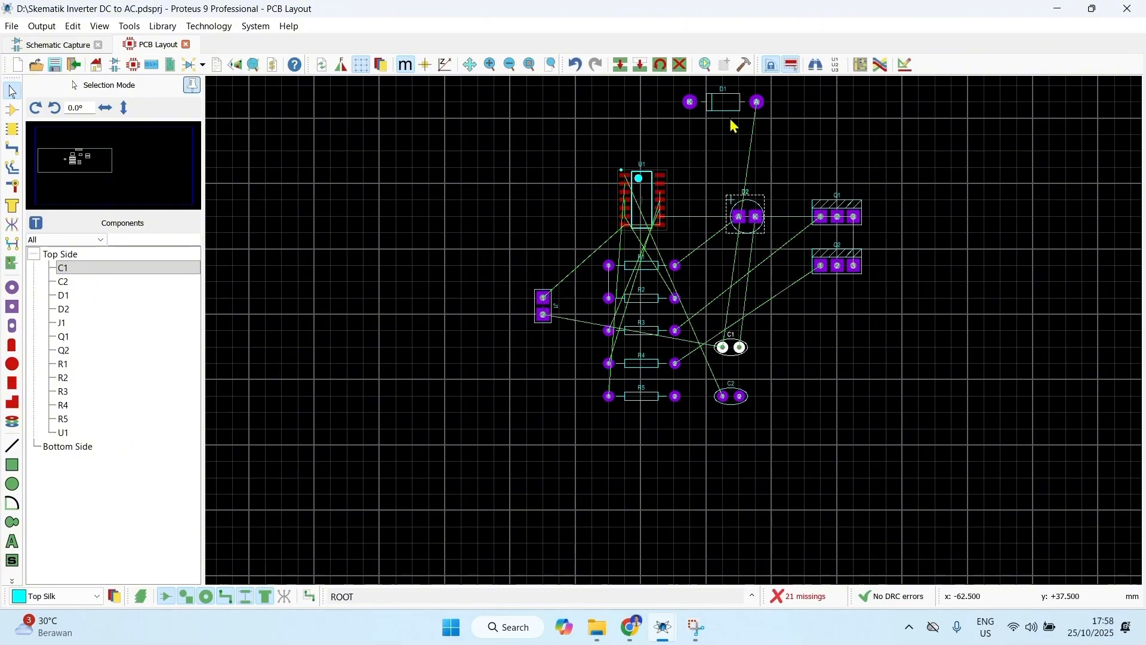
Step: Move diode D1 above capacitor C1 and shift LED D2 slightly left over the diode
{"action": "left_click_drag", "start_coordinate": [720, 105], "coordinate": [736, 287]}
{"action": "right_click", "coordinate": [759, 200]}
{"action": "left_click", "coordinate": [774, 206]}
{"action": "left_click", "coordinate": [739, 209]}
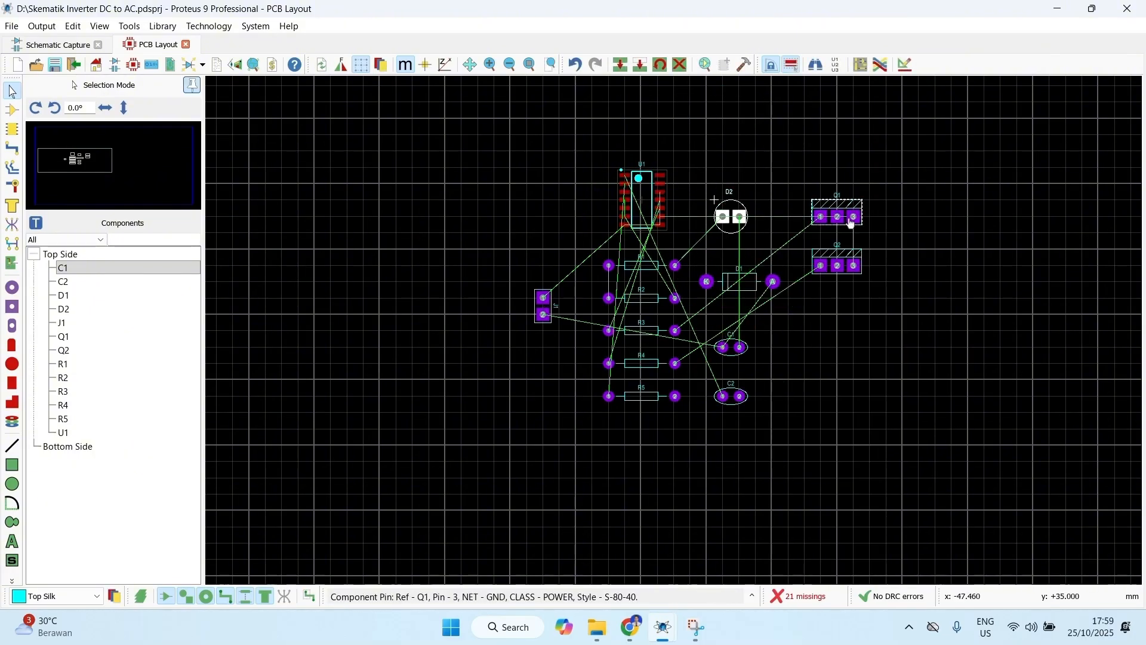
Step: Rotate transistors Q1 and Q2 anti-clockwise and align them vertically to the right of LED D2 and capacitor C1
{"action": "scroll", "coordinate": [852, 223], "scroll_direction": "up", "scroll_amount": 1}
{"action": "right_click", "coordinate": [684, 307]}
{"action": "left_click", "coordinate": [747, 369]}
{"action": "left_click_drag", "start_coordinate": [680, 379], "coordinate": [680, 502]}
{"action": "right_click", "coordinate": [680, 501]}
{"action": "left_click", "coordinate": [747, 369]}
{"action": "scroll", "coordinate": [680, 501], "scroll_direction": "down", "scroll_amount": 1}
{"action": "right_click", "coordinate": [684, 380]}
{"action": "left_click", "coordinate": [722, 270]}
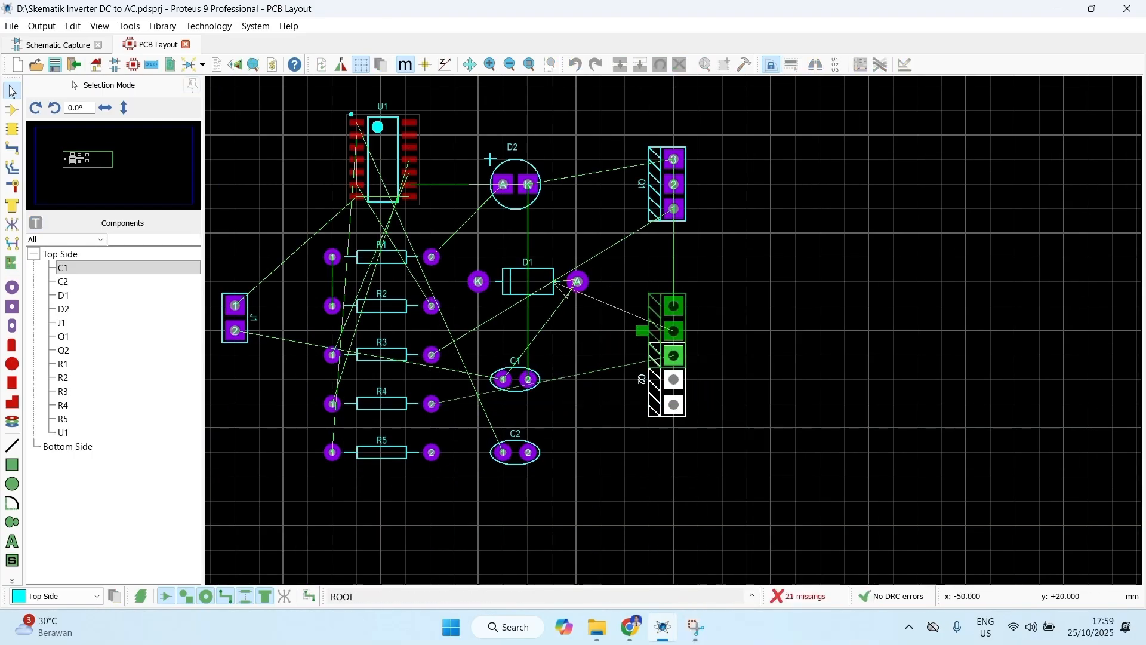
{"action": "left_click", "coordinate": [656, 356]}
{"action": "left_click_drag", "start_coordinate": [674, 184], "coordinate": [648, 184]}
Step: Rotate chip U1 anti-clockwise so it lies horizontally above resistor R1
{"action": "scroll", "coordinate": [649, 188], "scroll_direction": "down", "scroll_amount": 1}
{"action": "right_click", "coordinate": [488, 216]}
{"action": "left_click", "coordinate": [549, 321]}
{"action": "middle_click", "coordinate": [658, 251]}
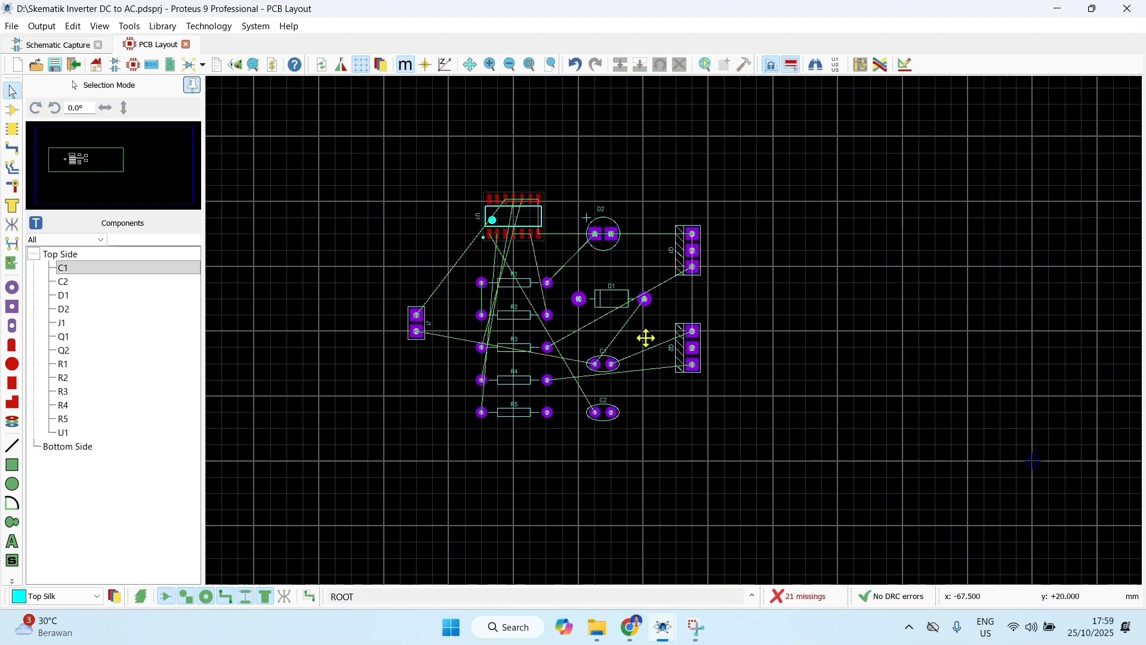
{"action": "left_click", "coordinate": [655, 346]}
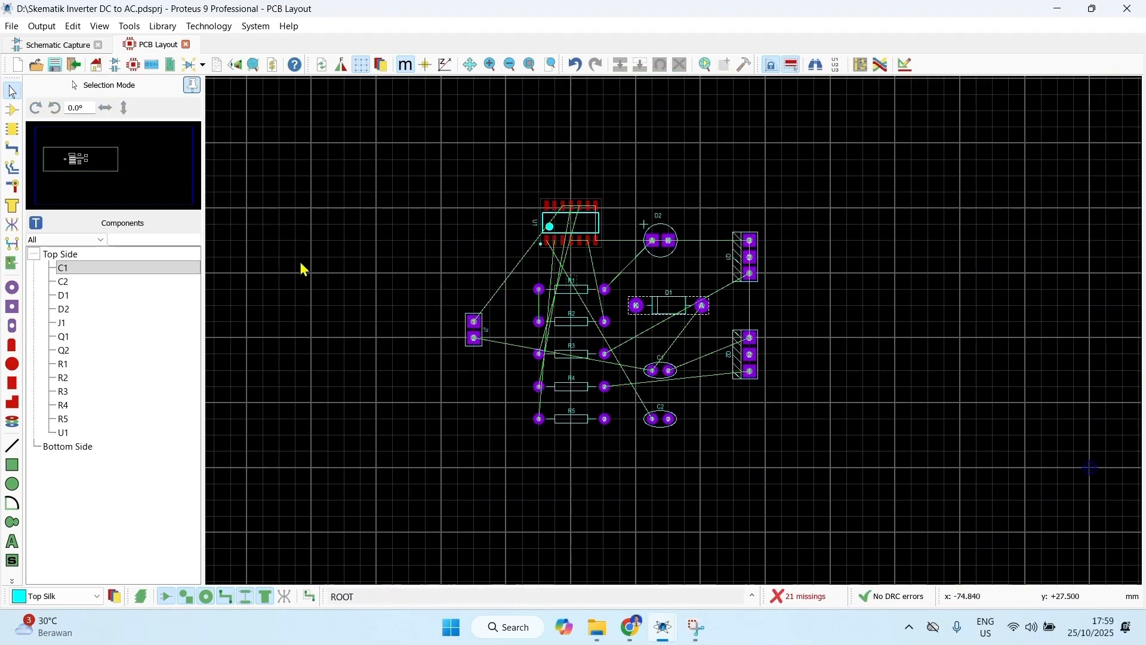
Step: Draw a rectangular outline on the Board Edge layer around all placed components
{"action": "left_click", "coordinate": [12, 465]}
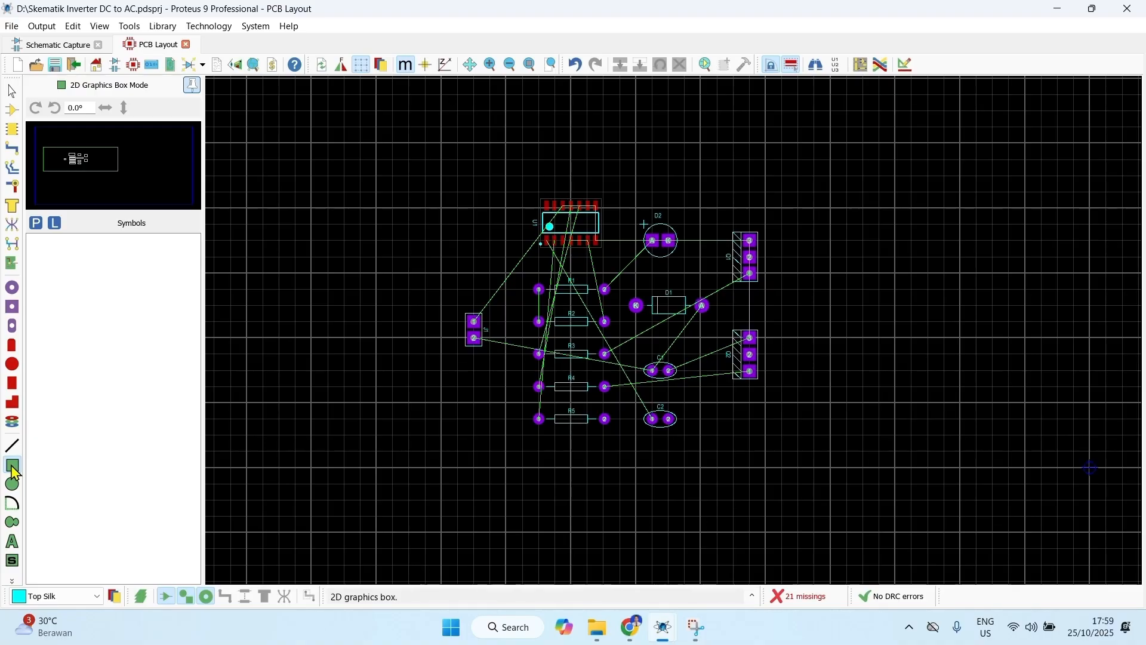
{"action": "left_click", "coordinate": [74, 597]}
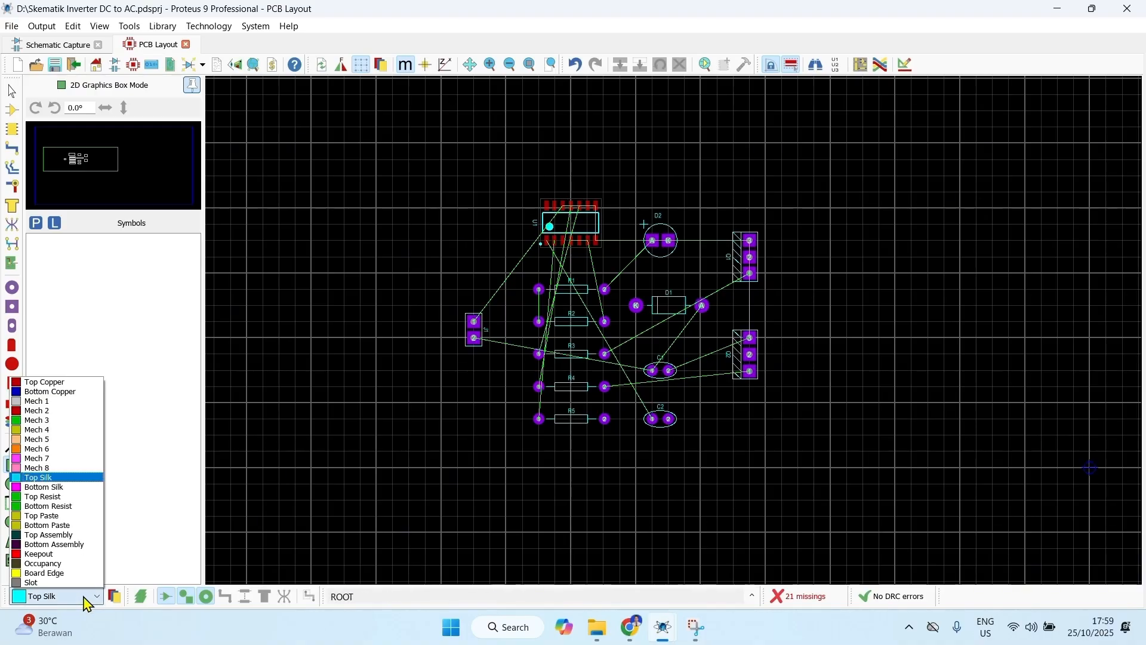
{"action": "left_click", "coordinate": [44, 573]}
{"action": "mouse_move", "coordinate": [443, 173]}
{"action": "left_mouse_down"}
{"action": "mouse_move", "coordinate": [540, 242]}
{"action": "mouse_move", "coordinate": [698, 209]}
{"action": "mouse_move", "coordinate": [764, 464]}
{"action": "mouse_move", "coordinate": [798, 468]}
{"action": "left_mouse_up"}
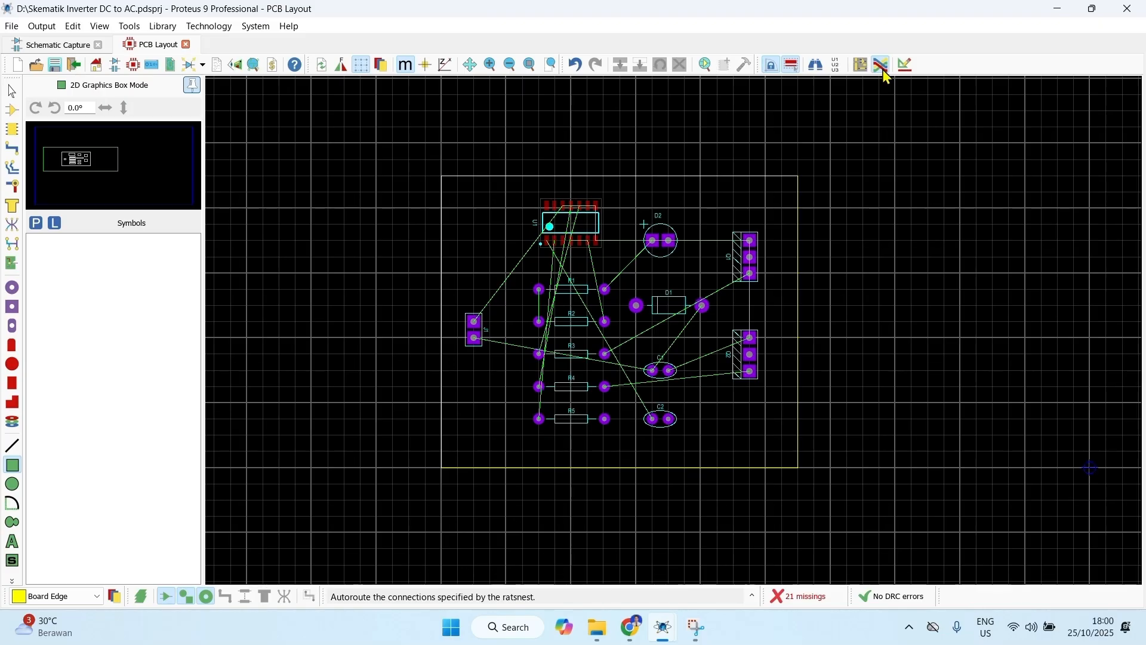
Step: Set the auto-router's via grid to 5 and auto-route all the board's connections with the basic schedule
{"action": "left_click", "coordinate": [881, 65]}
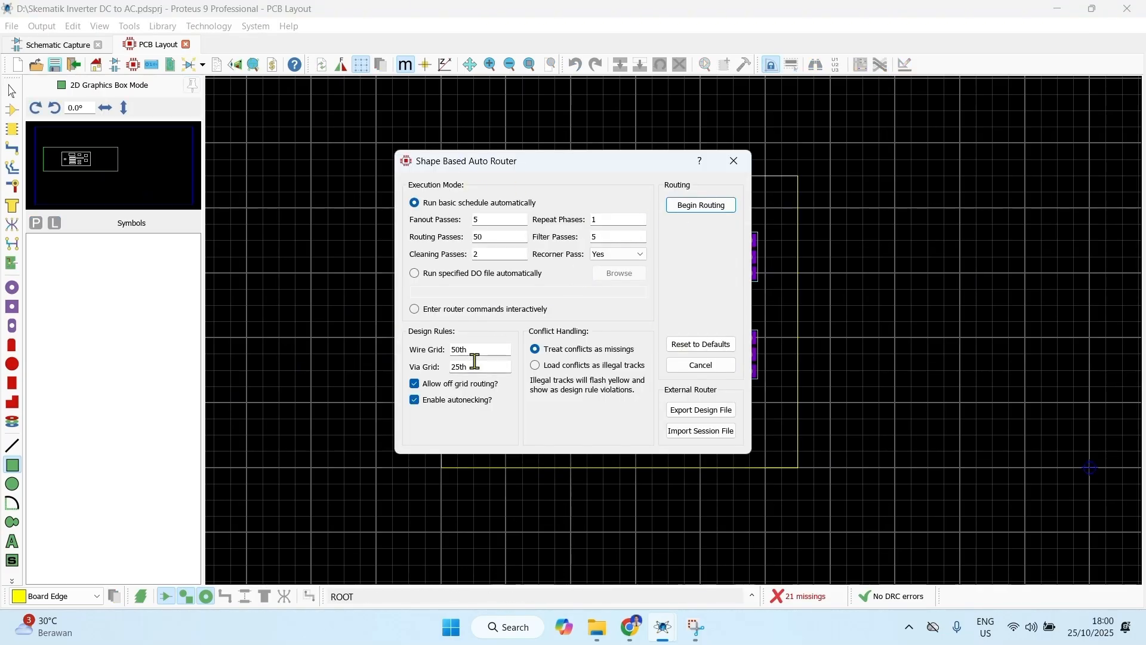
{"action": "left_click_drag", "start_coordinate": [475, 365], "coordinate": [441, 367]}
{"action": "type", "text": "50"}
{"action": "key", "text": "Return"}
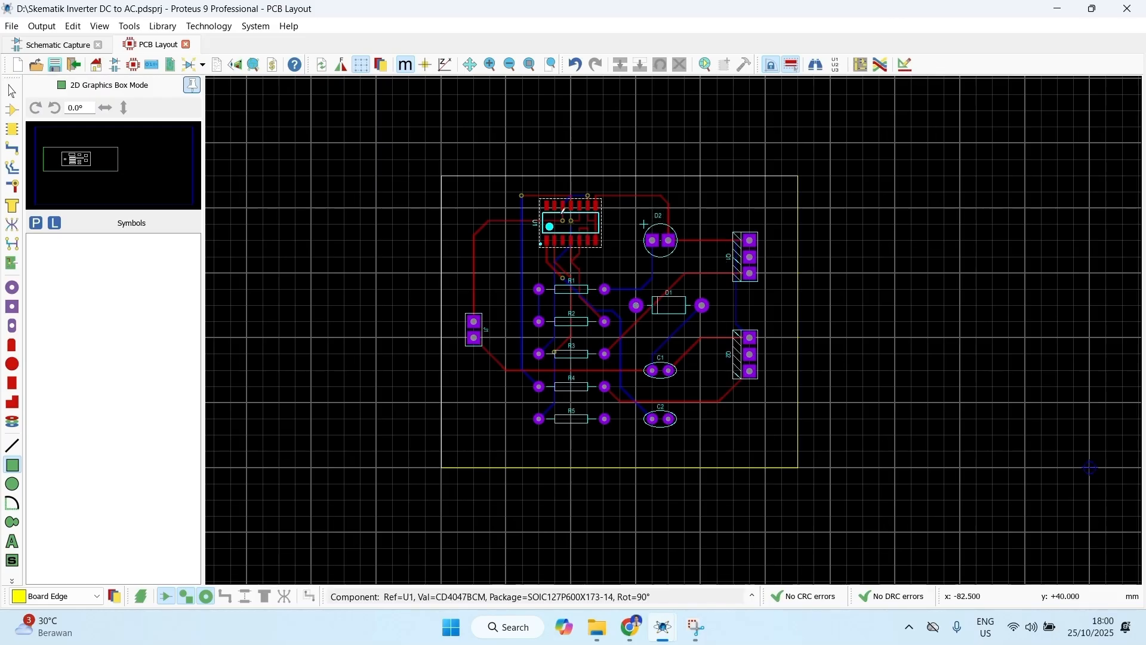
{"action": "scroll", "coordinate": [571, 225], "scroll_direction": "up", "scroll_amount": 1}
{"action": "middle_click", "coordinate": [815, 423]}
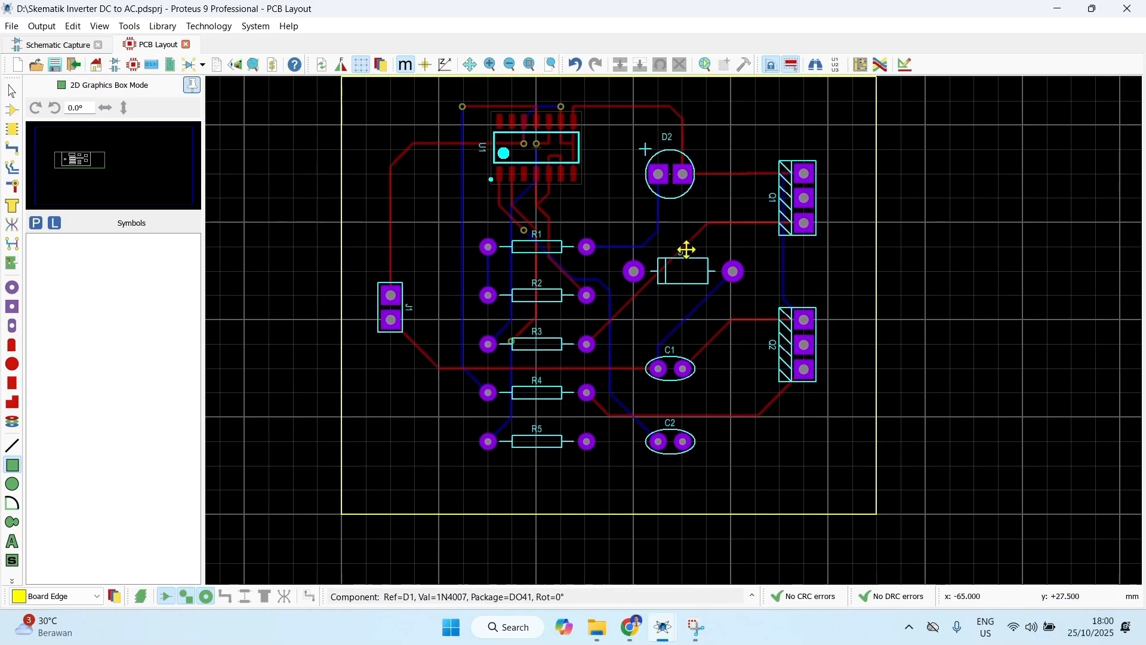
{"action": "left_click", "coordinate": [684, 263]}
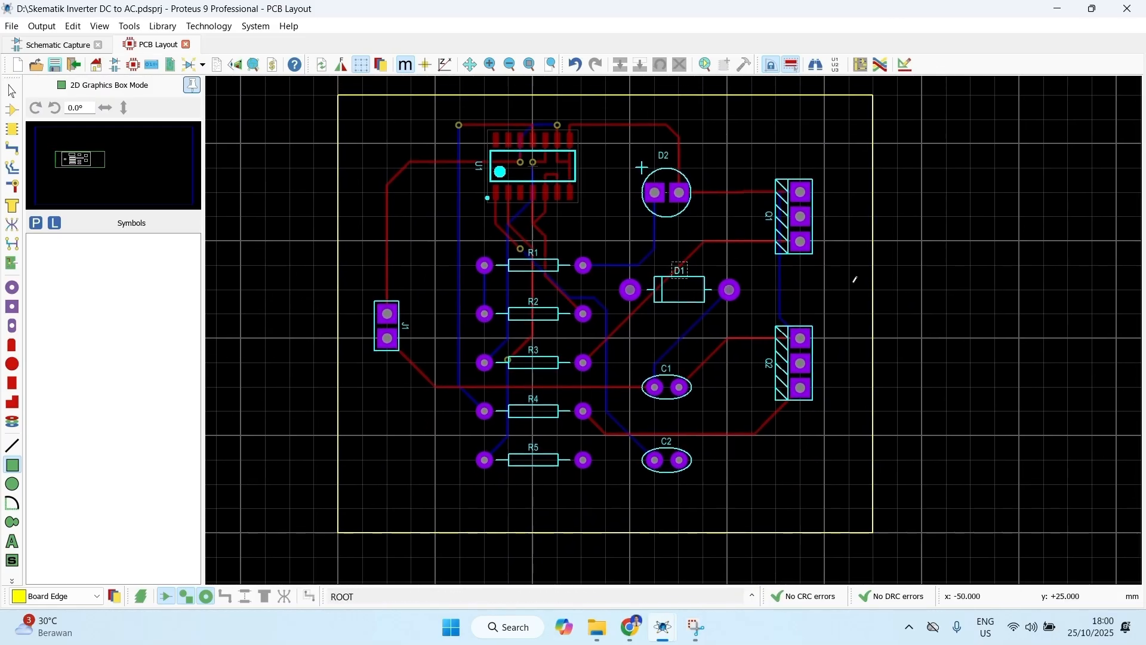
Step: Show the routed board in the 3D Visualizer and examine its component placement from the front, above and side
{"action": "left_click", "coordinate": [237, 66]}
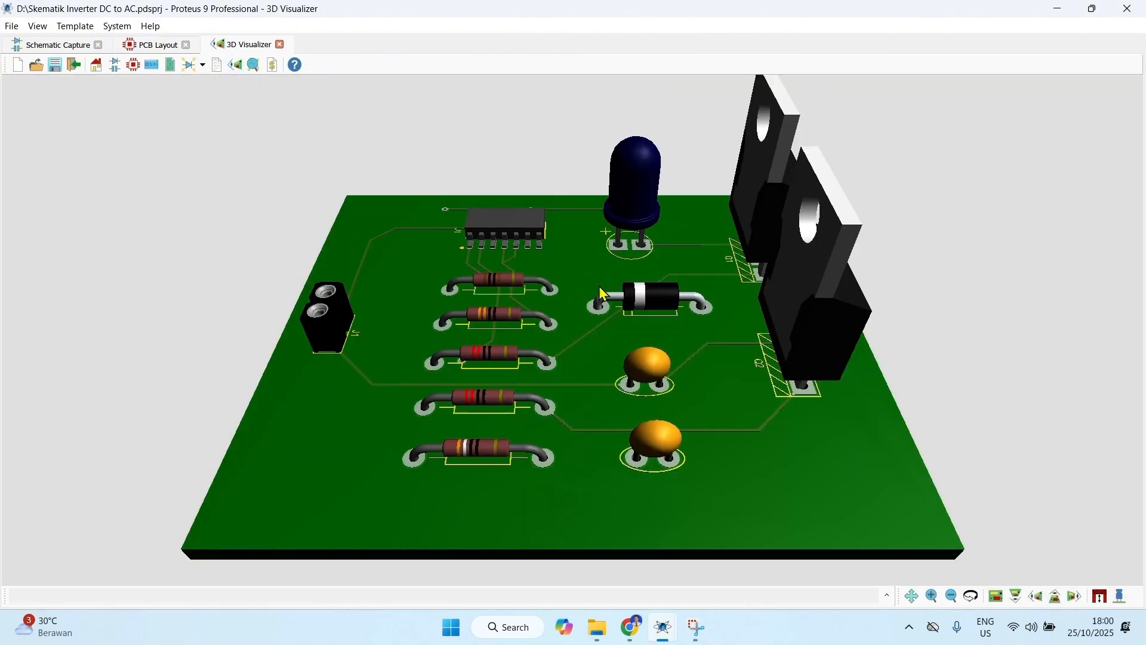
{"action": "scroll", "coordinate": [697, 280], "scroll_direction": "down", "scroll_amount": 1}
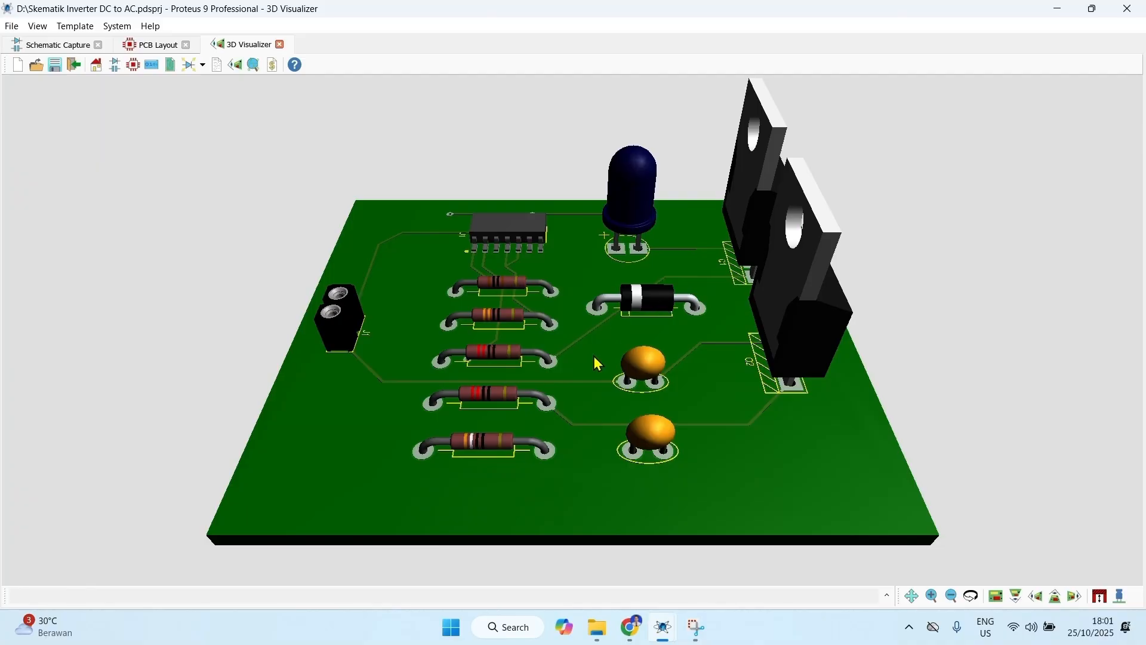
{"action": "scroll", "coordinate": [624, 369], "scroll_direction": "down", "scroll_amount": 1}
{"action": "scroll", "coordinate": [627, 373], "scroll_direction": "down", "scroll_amount": 1}
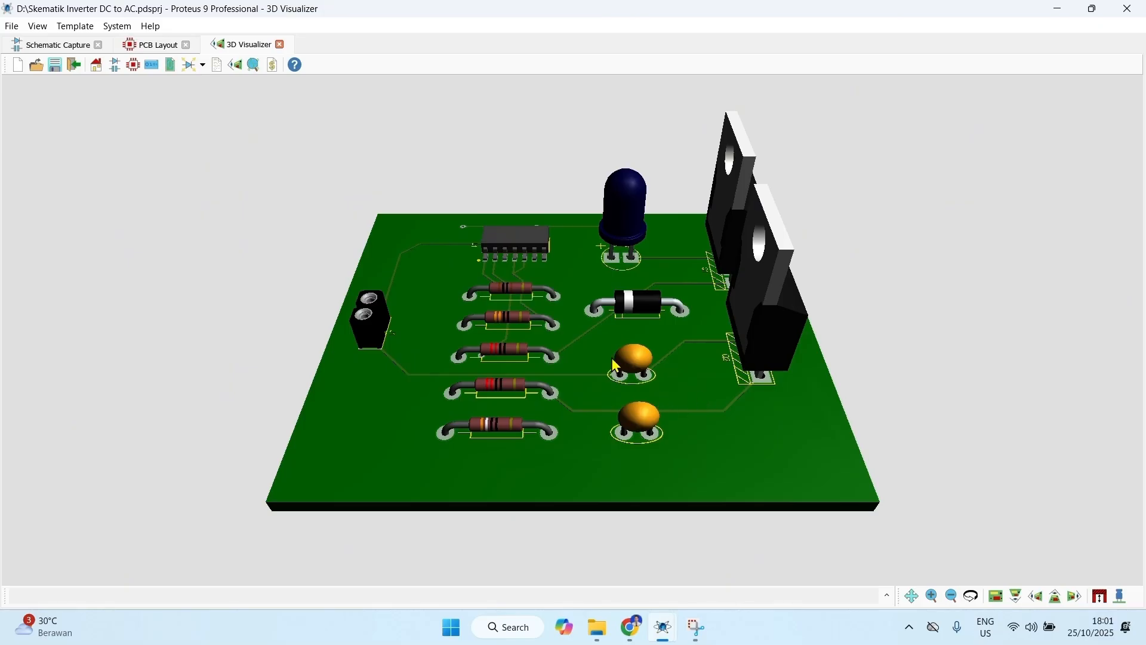
{"action": "left_click", "coordinate": [553, 373]}
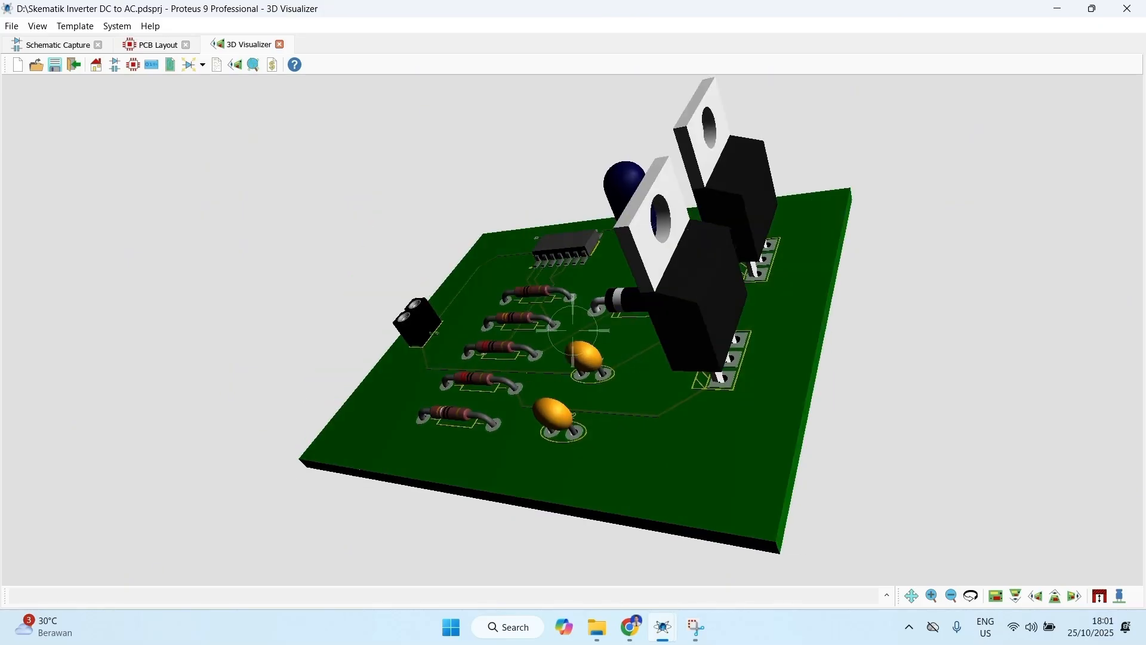
{"action": "mouse_move", "coordinate": [573, 330]}
{"action": "left_mouse_down"}
{"action": "mouse_move", "coordinate": [454, 322]}
{"action": "mouse_move", "coordinate": [621, 332]}
{"action": "mouse_move", "coordinate": [573, 330]}
{"action": "left_mouse_up"}
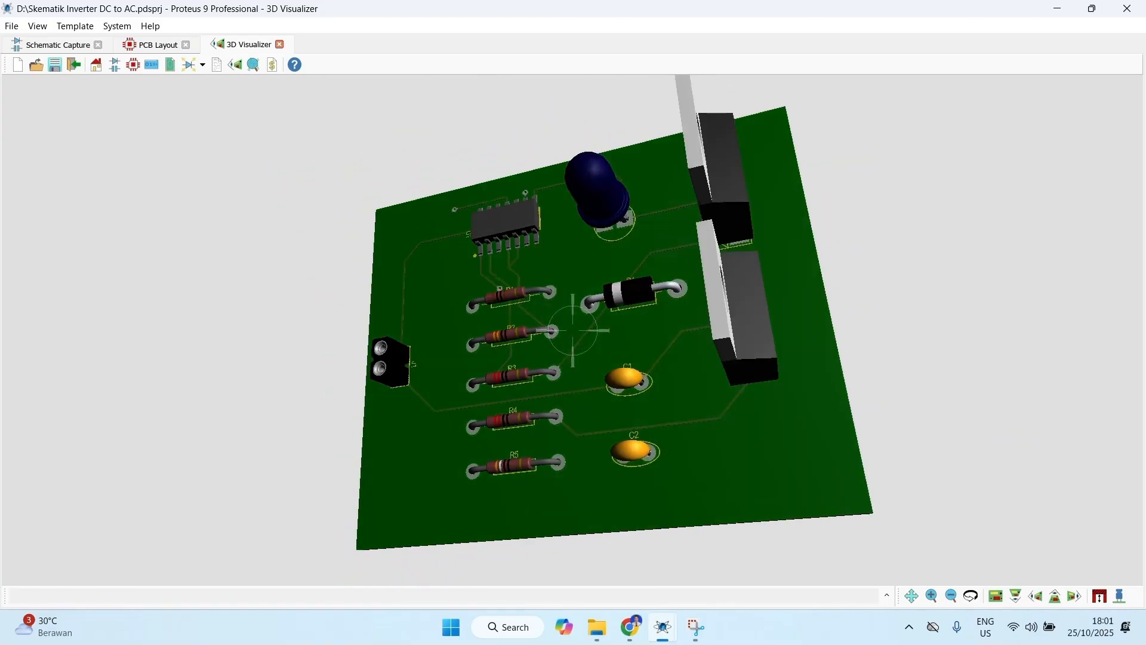
{"action": "left_click_drag", "start_coordinate": [572, 330], "coordinate": [556, 173]}
{"action": "left_click_drag", "start_coordinate": [573, 330], "coordinate": [651, 338]}
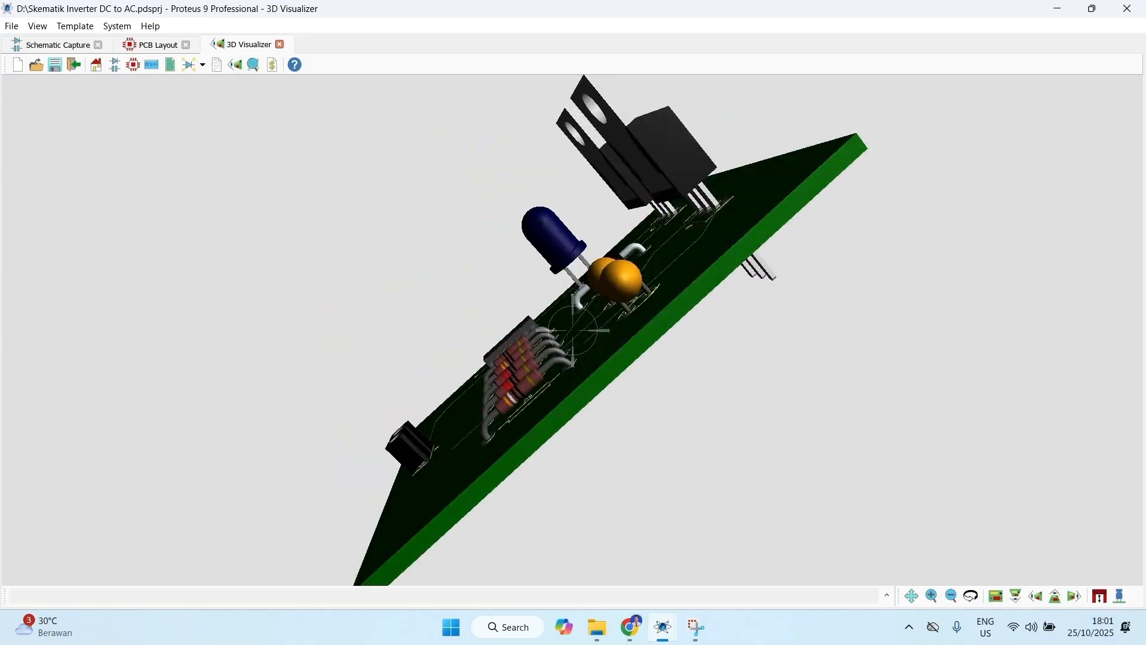
{"action": "mouse_move", "coordinate": [572, 330]}
{"action": "left_mouse_down"}
{"action": "mouse_move", "coordinate": [582, 335]}
{"action": "mouse_move", "coordinate": [574, 322]}
{"action": "left_mouse_up"}
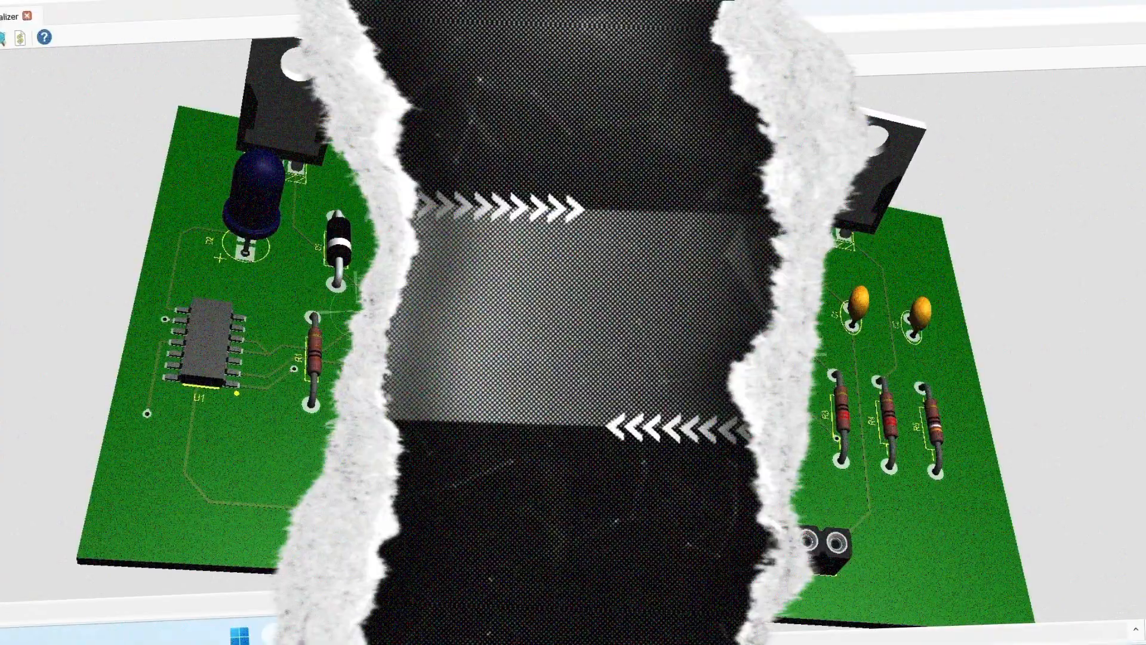